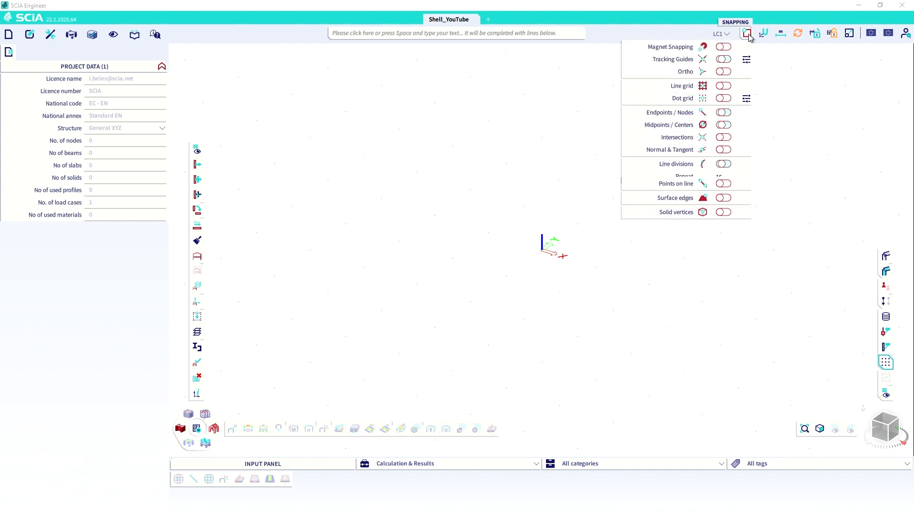
Step: Check the snapping settings for midpoints/centers and line divisions
left_click(725, 125)
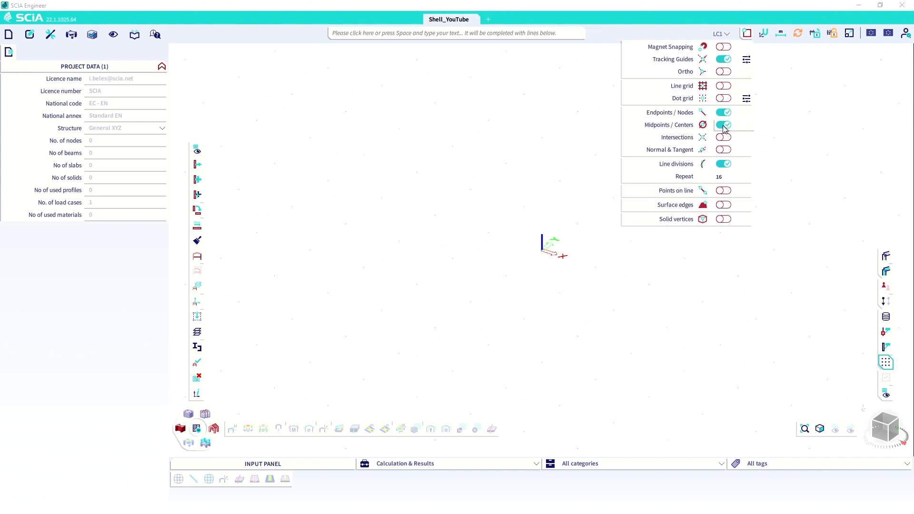
left_click(724, 163)
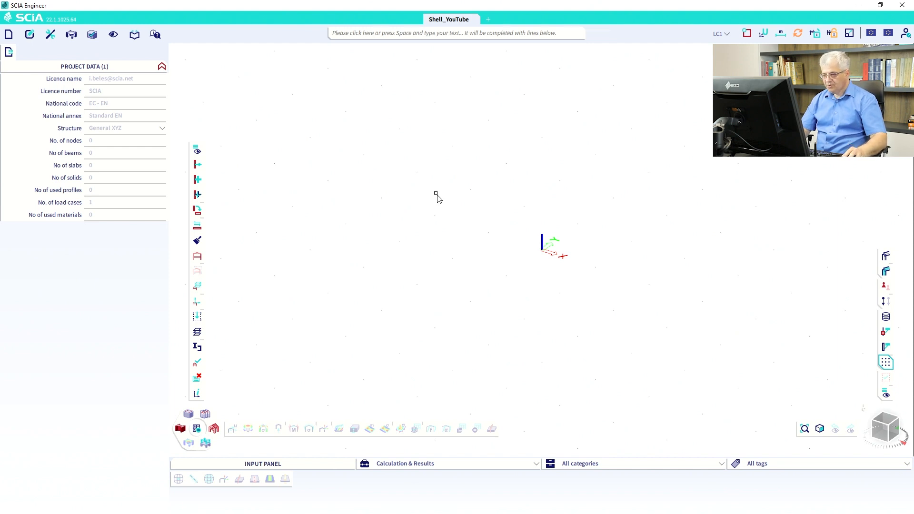
Step: Switch the input commands to the Structure workstation
left_click(414, 464)
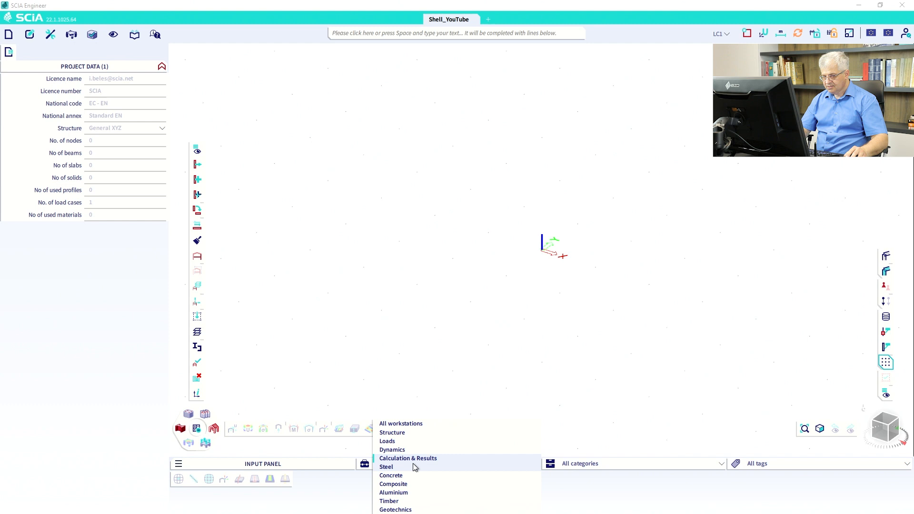
left_click(392, 433)
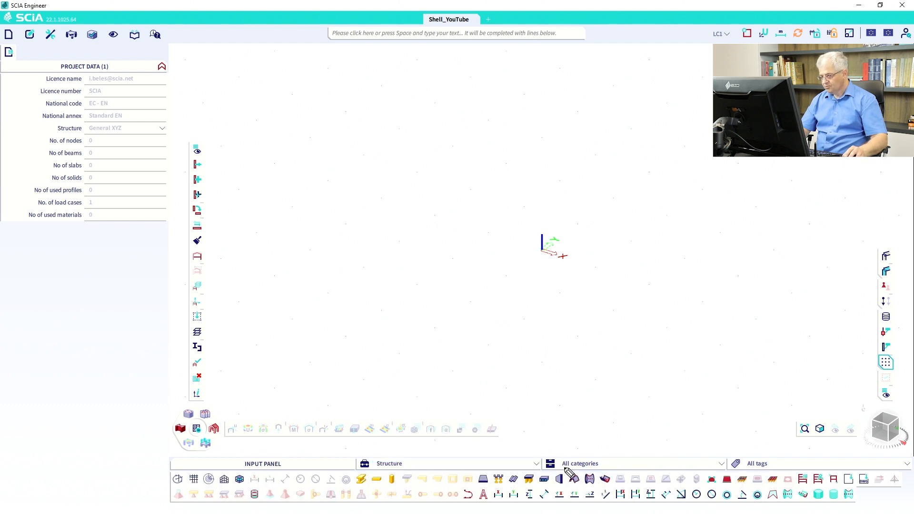
key("ctrl+shift+3")
left_click_drag(568, 467, 584, 465)
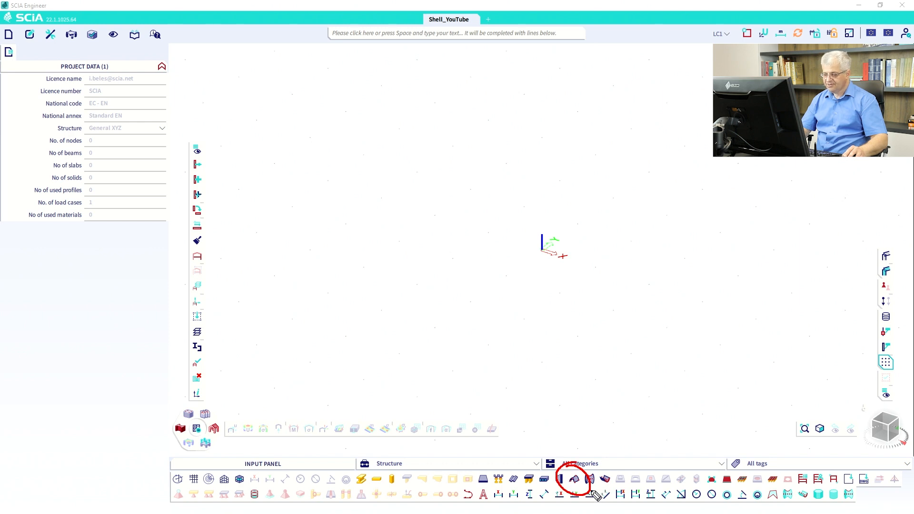
key("Escape")
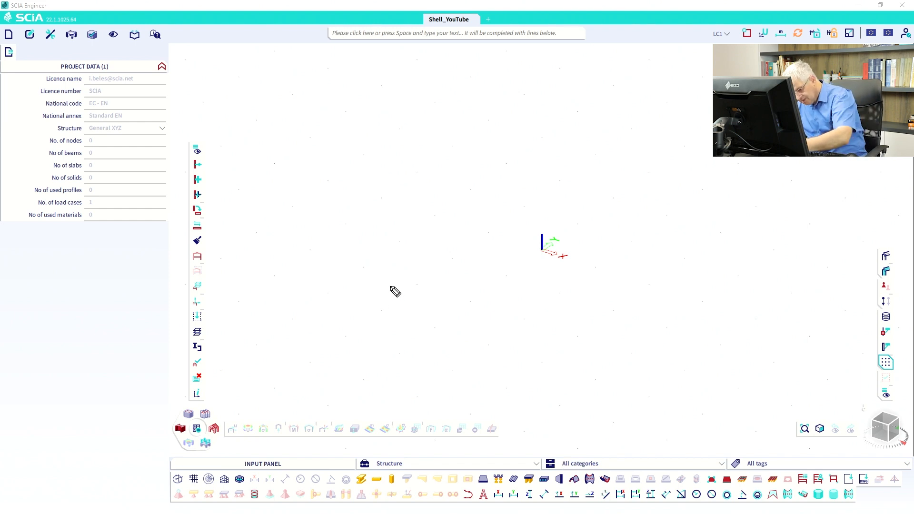
mouse_move(383, 320)
left_mouse_down()
mouse_move(425, 253)
mouse_move(469, 278)
mouse_move(349, 206)
mouse_move(274, 254)
mouse_move(282, 259)
left_mouse_up()
left_click_drag(384, 268, 391, 268)
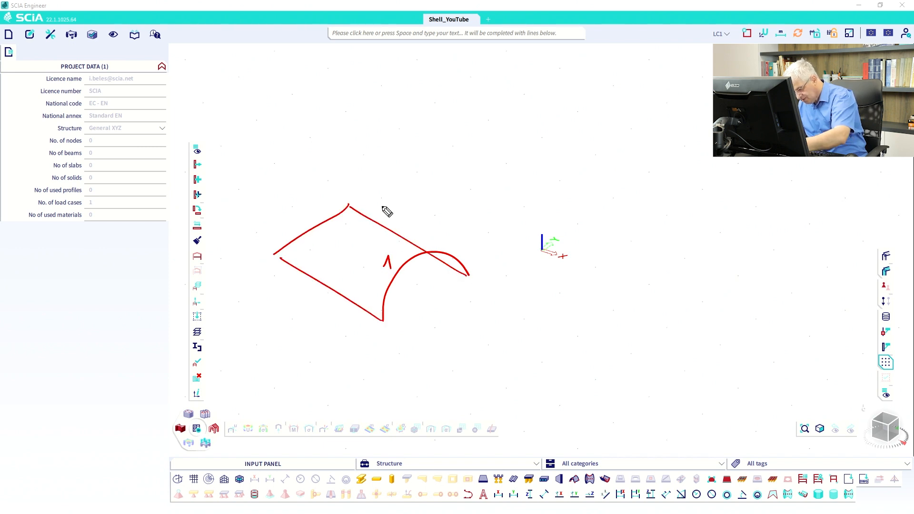
left_click_drag(382, 205, 394, 215)
left_click_drag(306, 204, 309, 215)
left_click_drag(309, 291, 319, 306)
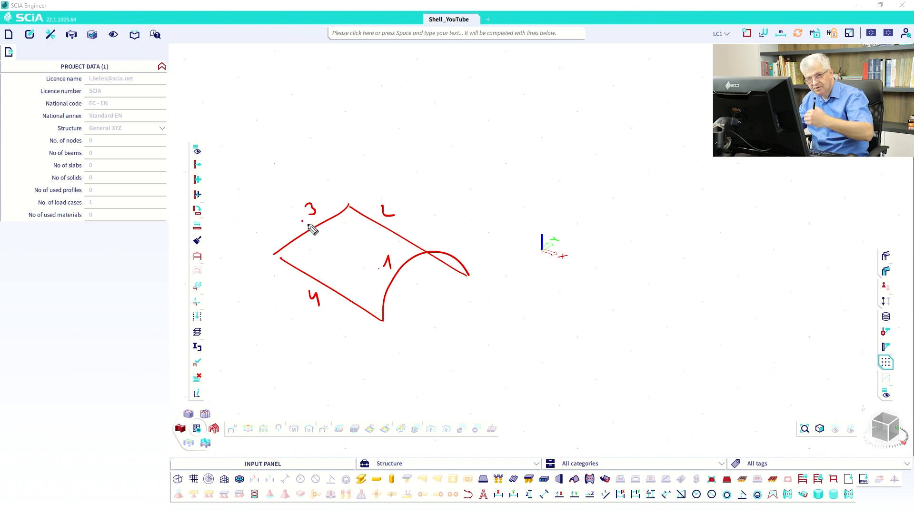
mouse_move(425, 243)
left_mouse_down()
mouse_move(359, 299)
mouse_move(338, 280)
left_mouse_up()
mouse_move(382, 226)
left_mouse_down()
mouse_move(350, 236)
mouse_move(316, 272)
left_mouse_up()
left_click_drag(357, 213, 302, 264)
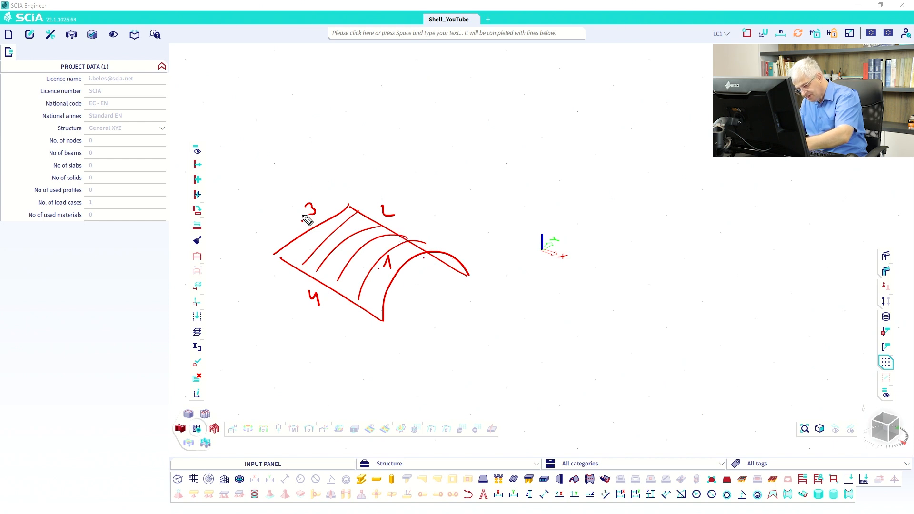
left_click_drag(348, 217, 303, 253)
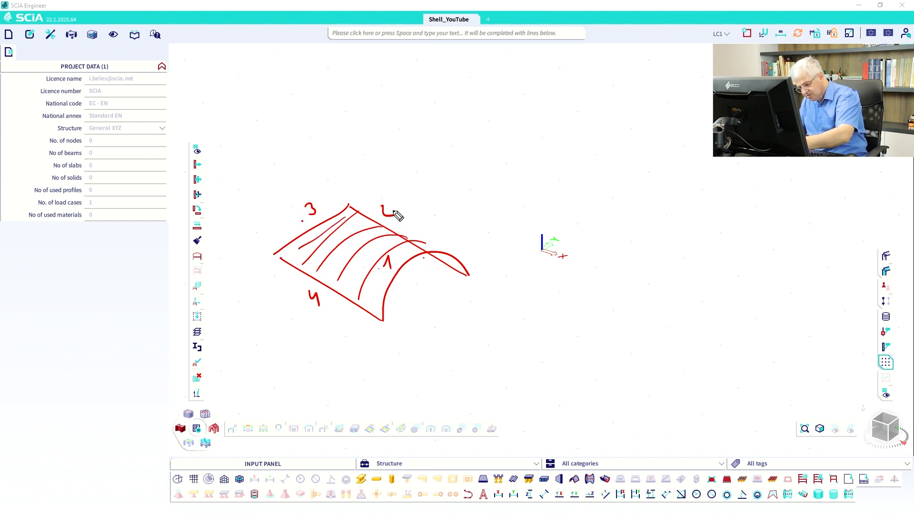
left_click_drag(381, 307, 284, 261)
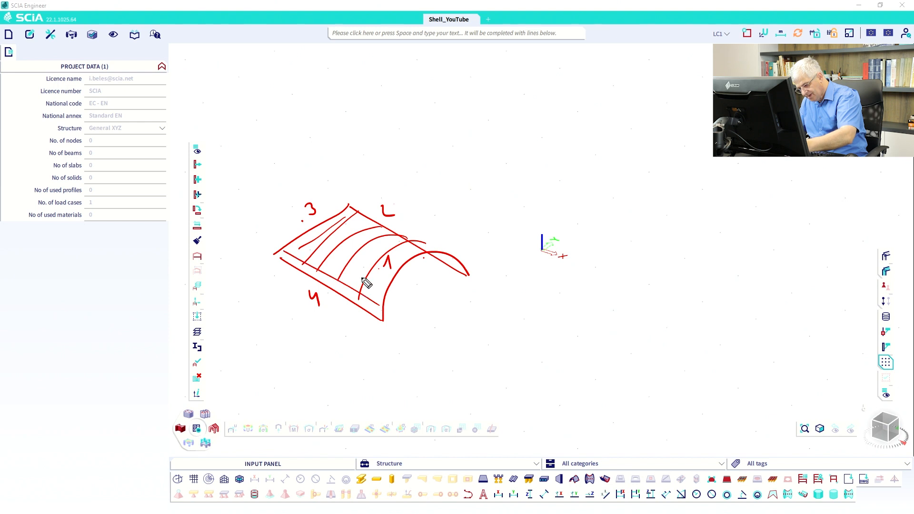
left_click_drag(376, 285, 296, 247)
left_click_drag(387, 265, 314, 232)
left_click_drag(413, 249, 340, 220)
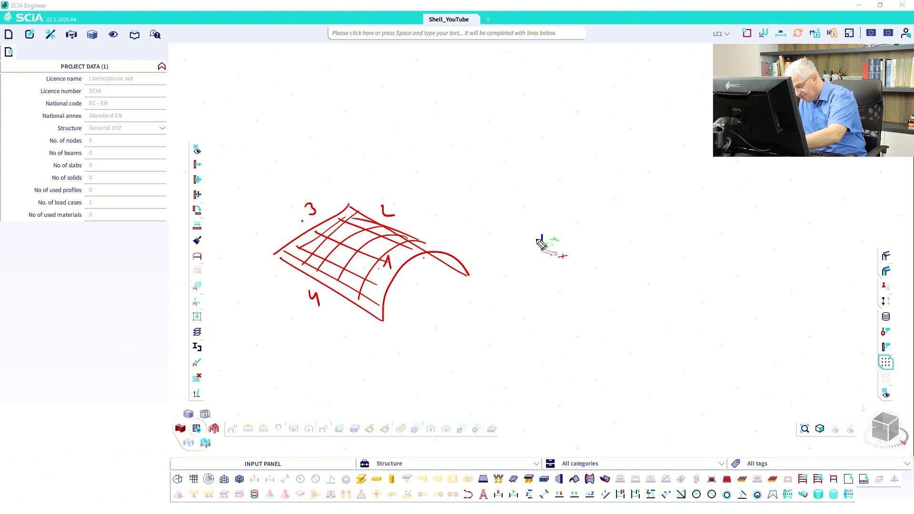
mouse_move(540, 270)
left_mouse_down()
mouse_move(592, 171)
mouse_move(641, 225)
left_mouse_up()
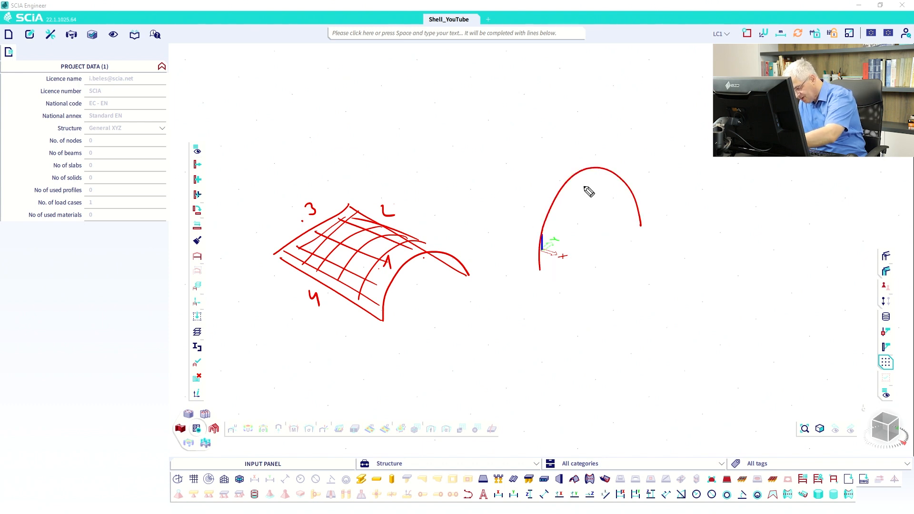
mouse_move(541, 260)
left_mouse_down()
mouse_move(521, 209)
mouse_move(433, 197)
left_mouse_up()
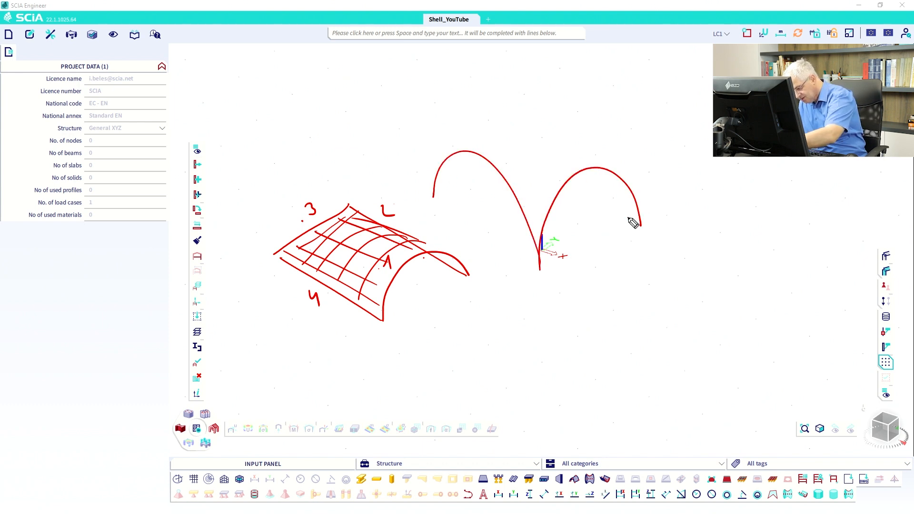
left_click_drag(629, 218, 624, 215)
left_click_drag(593, 192, 581, 183)
left_click_drag(558, 169, 521, 159)
left_click_drag(503, 167, 443, 188)
left_click_drag(532, 146, 529, 139)
left_click_drag(529, 118, 528, 115)
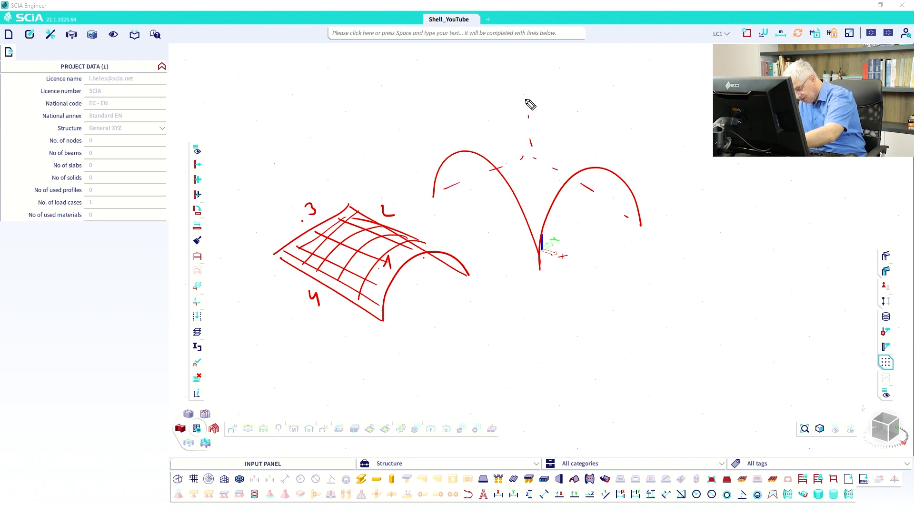
left_click_drag(524, 82, 524, 97)
left_click_drag(644, 212, 645, 215)
left_click_drag(642, 178, 642, 170)
mouse_move(637, 144)
left_mouse_down()
mouse_move(632, 113)
mouse_move(592, 95)
left_mouse_up()
left_click_drag(568, 85, 556, 79)
left_click_drag(527, 64, 507, 68)
left_click_drag(492, 85, 444, 105)
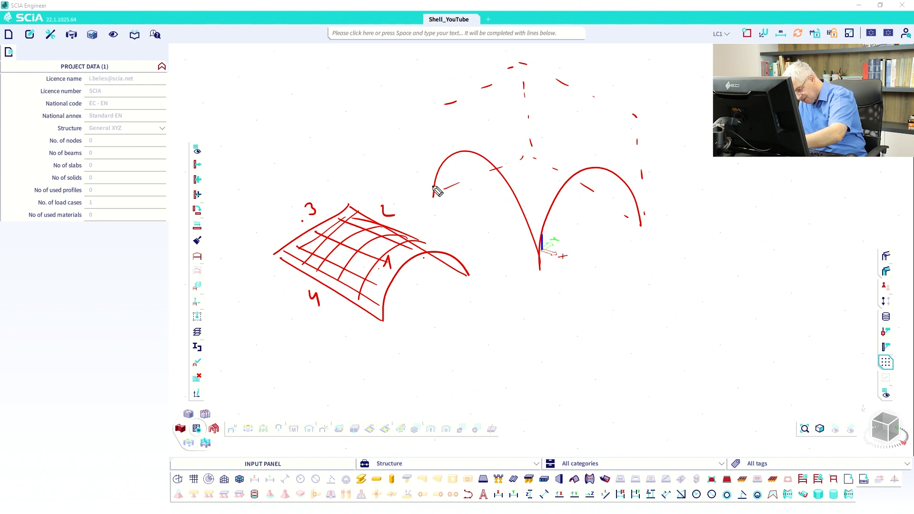
left_click_drag(431, 187, 431, 183)
left_click_drag(429, 162, 430, 152)
left_click_drag(430, 138, 430, 123)
left_click_drag(449, 117, 452, 119)
left_click_drag(493, 142, 458, 124)
left_click_drag(627, 123, 619, 125)
left_click_drag(583, 146, 566, 152)
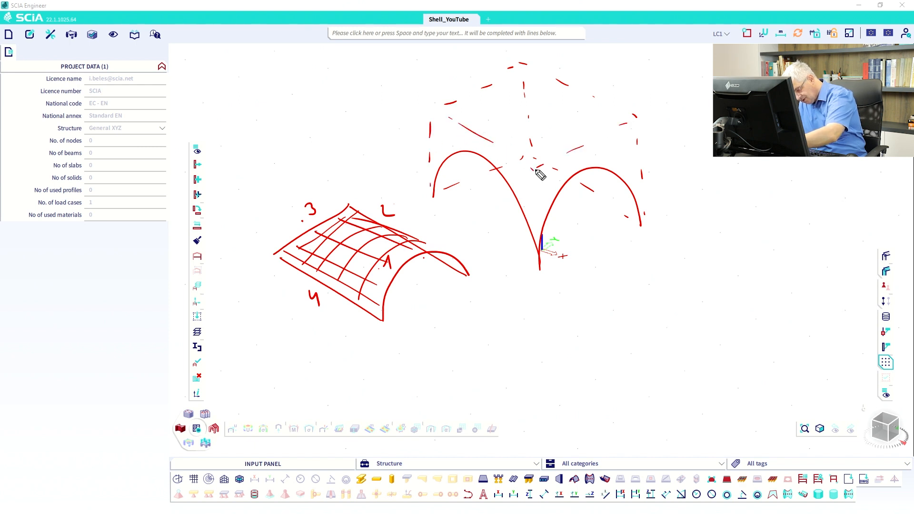
left_click_drag(528, 188, 530, 205)
mouse_move(528, 152)
left_mouse_down()
mouse_move(445, 123)
mouse_move(432, 178)
left_mouse_up()
mouse_move(636, 207)
left_mouse_down()
mouse_move(562, 108)
mouse_move(530, 146)
left_mouse_up()
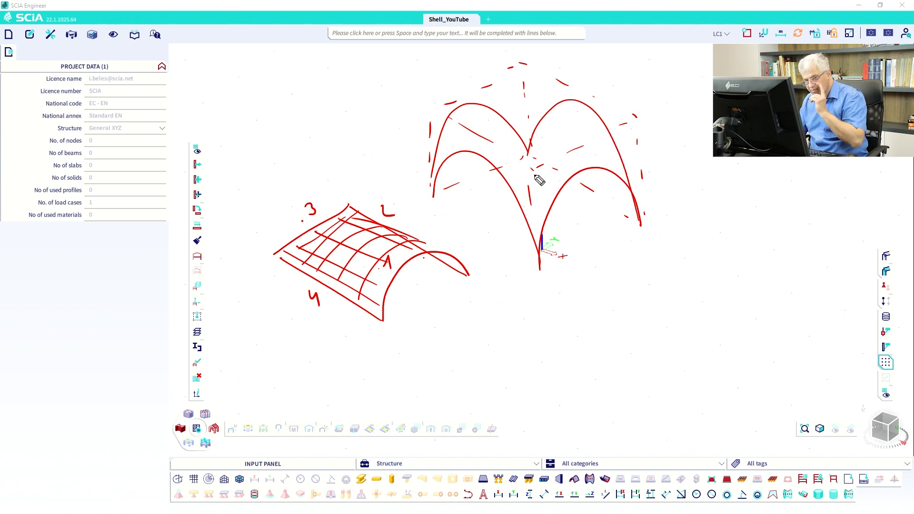
left_click_drag(591, 206, 593, 191)
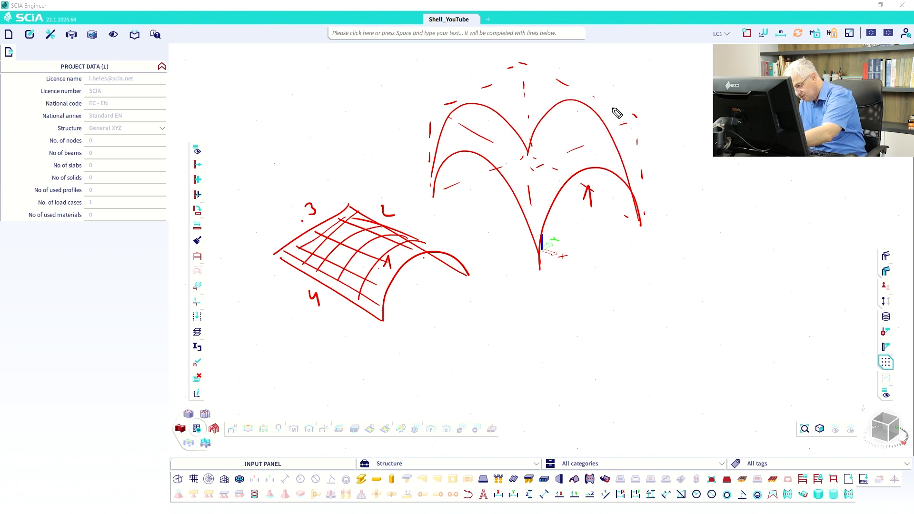
left_click_drag(613, 109, 621, 119)
left_click_drag(456, 84, 456, 97)
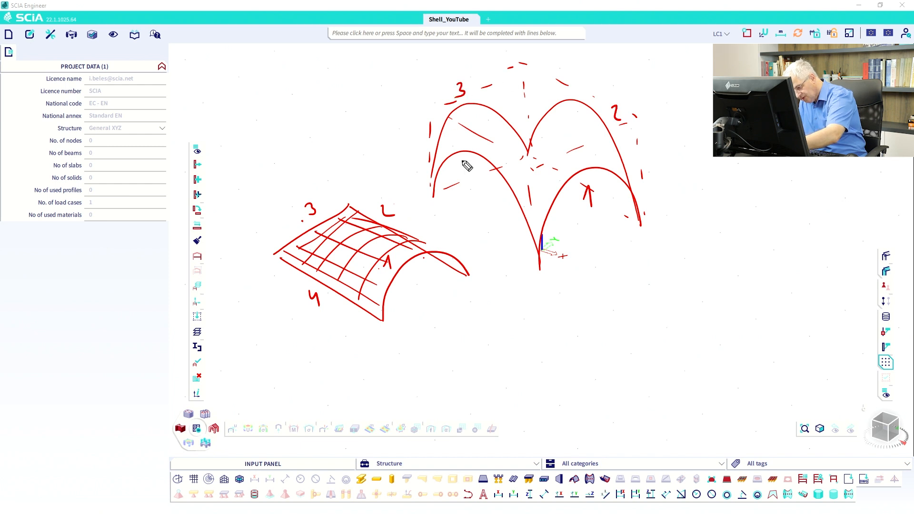
left_click_drag(465, 162, 474, 169)
left_click_drag(471, 163, 471, 183)
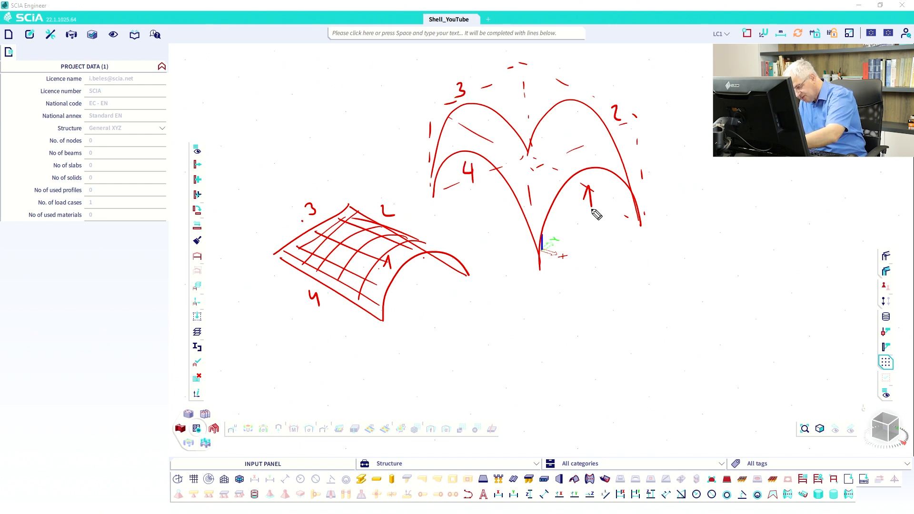
left_click(447, 91)
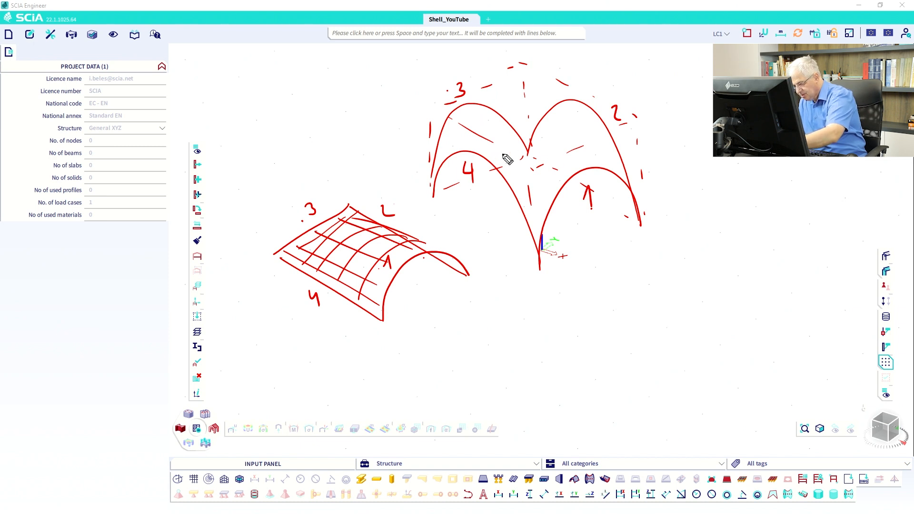
mouse_move(648, 392)
left_mouse_down()
mouse_move(569, 389)
mouse_move(558, 427)
mouse_move(492, 353)
mouse_move(481, 375)
mouse_move(570, 313)
mouse_move(544, 298)
left_mouse_up()
left_click_drag(557, 329, 489, 351)
left_click_drag(601, 320, 533, 346)
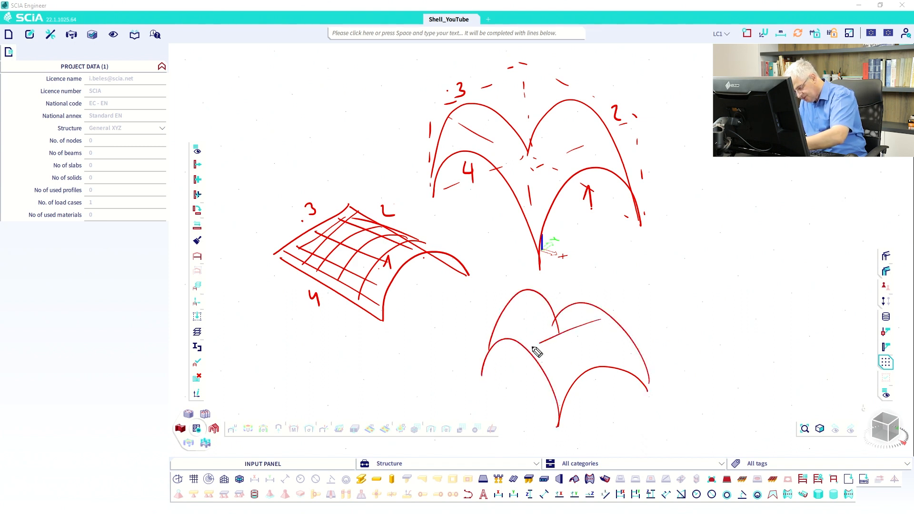
left_click_drag(596, 361, 515, 307)
mouse_move(582, 360)
left_mouse_down()
mouse_move(562, 374)
mouse_move(561, 389)
left_mouse_up()
left_click_drag(565, 342, 554, 381)
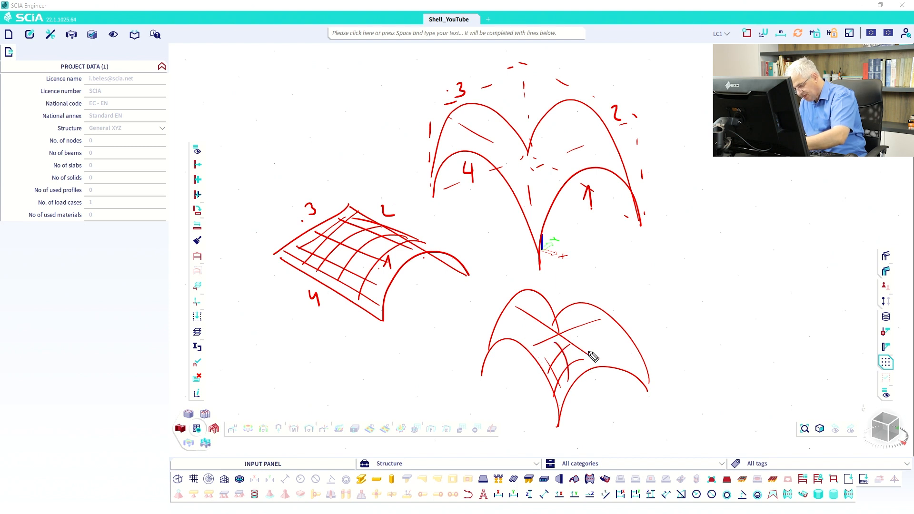
left_click_drag(641, 363, 554, 377)
left_click_drag(617, 333, 561, 358)
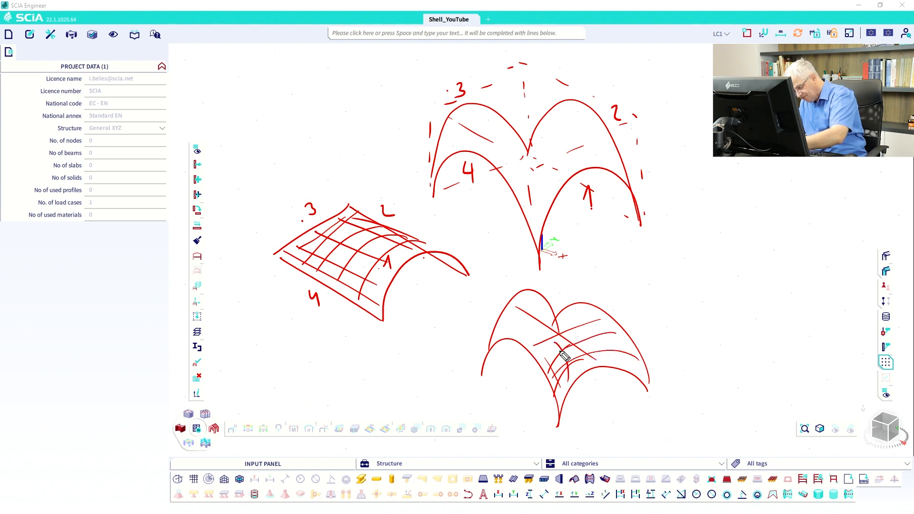
left_click_drag(602, 316, 537, 347)
mouse_move(574, 310)
left_mouse_down()
mouse_move(522, 340)
mouse_move(509, 333)
left_mouse_up()
left_click_drag(537, 301, 506, 332)
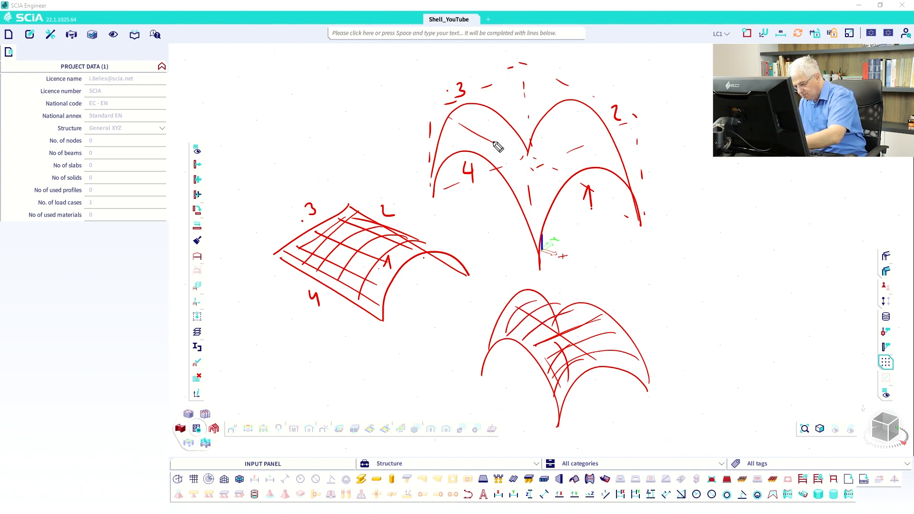
left_click_drag(625, 169, 525, 213)
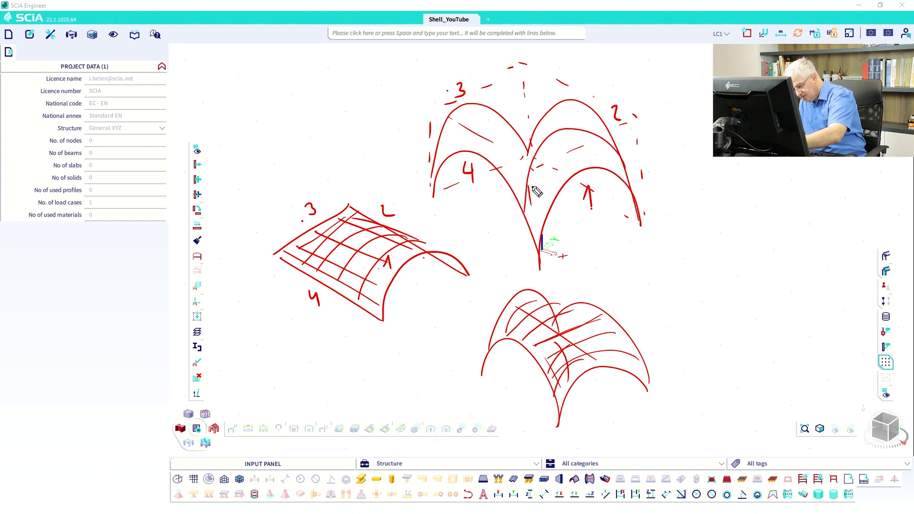
left_click_drag(583, 103, 500, 174)
mouse_move(539, 78)
left_mouse_down()
mouse_move(482, 89)
mouse_move(464, 144)
left_mouse_up()
mouse_move(495, 62)
left_mouse_down()
mouse_move(471, 76)
mouse_move(448, 135)
left_mouse_up()
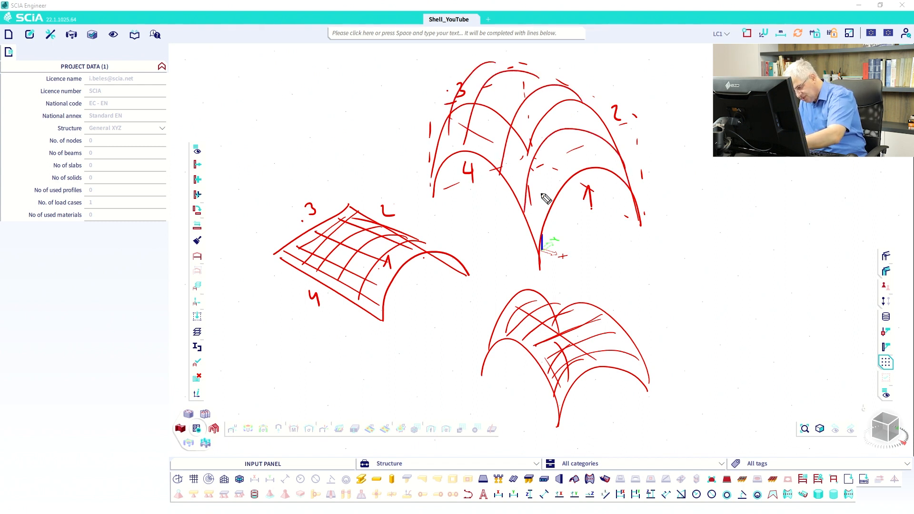
left_click_drag(543, 200, 448, 140)
mouse_move(556, 153)
left_mouse_down()
mouse_move(464, 106)
mouse_move(484, 76)
left_mouse_up()
left_click_drag(597, 152, 484, 87)
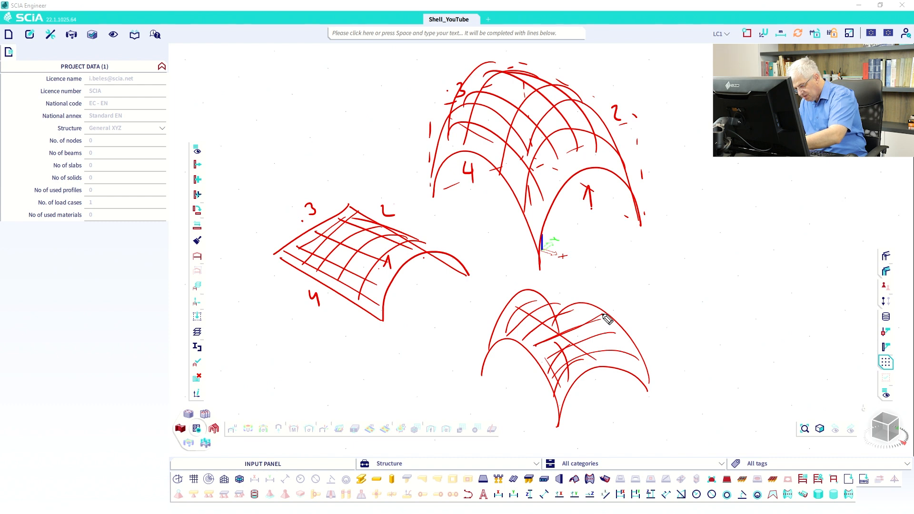
mouse_move(604, 315)
left_mouse_down()
mouse_move(551, 336)
mouse_move(556, 410)
mouse_move(561, 419)
mouse_move(606, 369)
mouse_move(652, 398)
mouse_move(602, 314)
mouse_move(531, 342)
left_mouse_up()
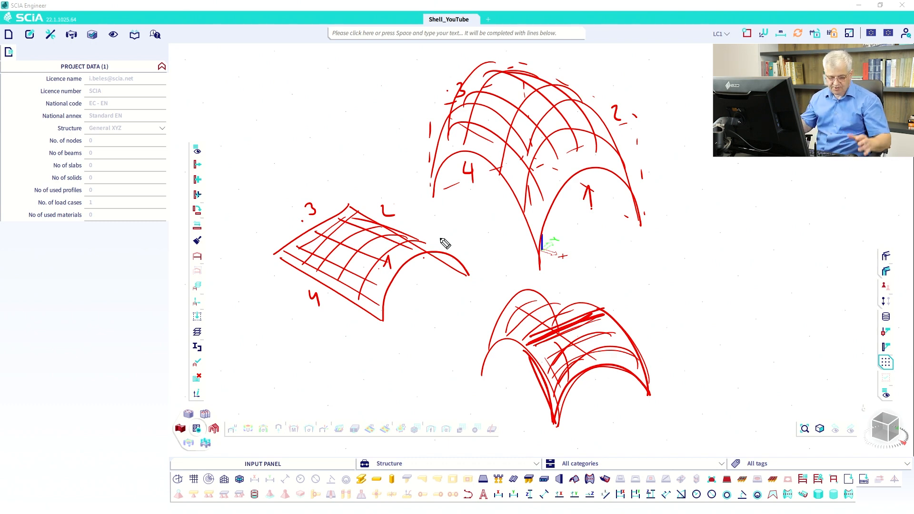
key("Delete")
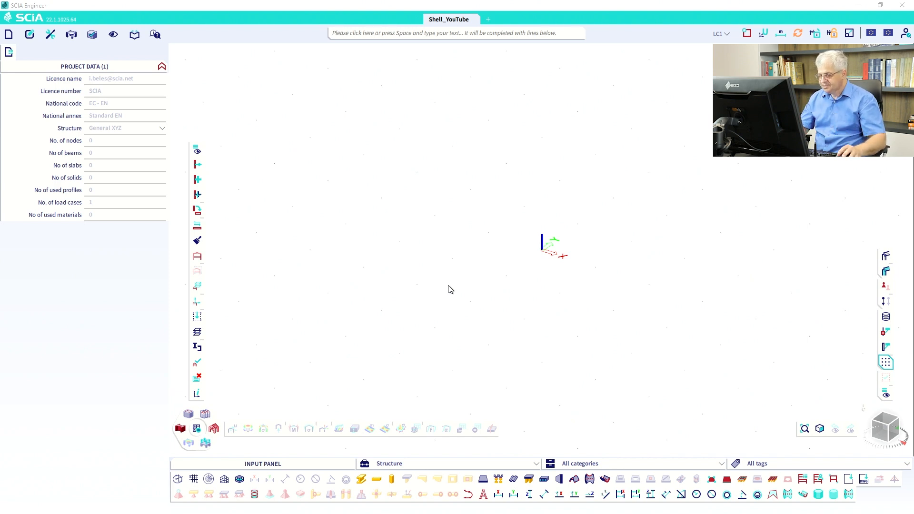
Step: Draw a line-type circle in the XY plane, centred on the origin, with a circumference of about 125.66 m
left_click(469, 496)
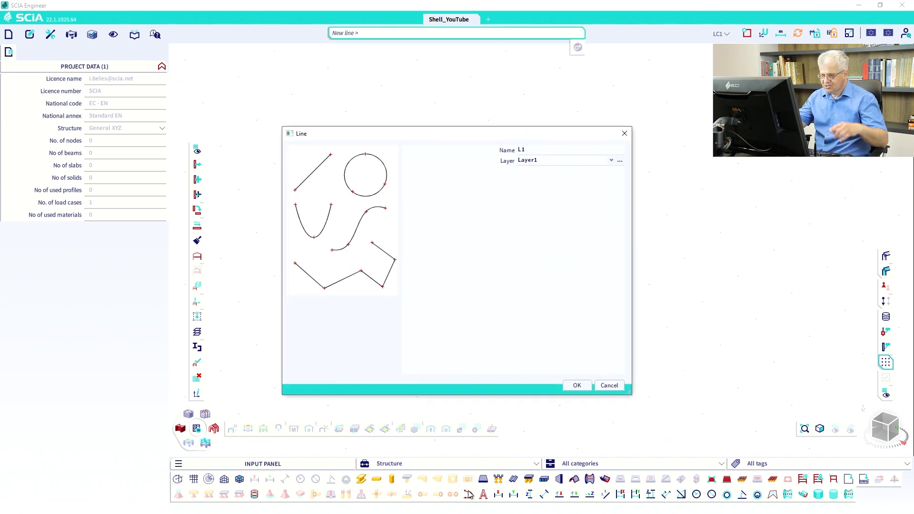
left_click(575, 386)
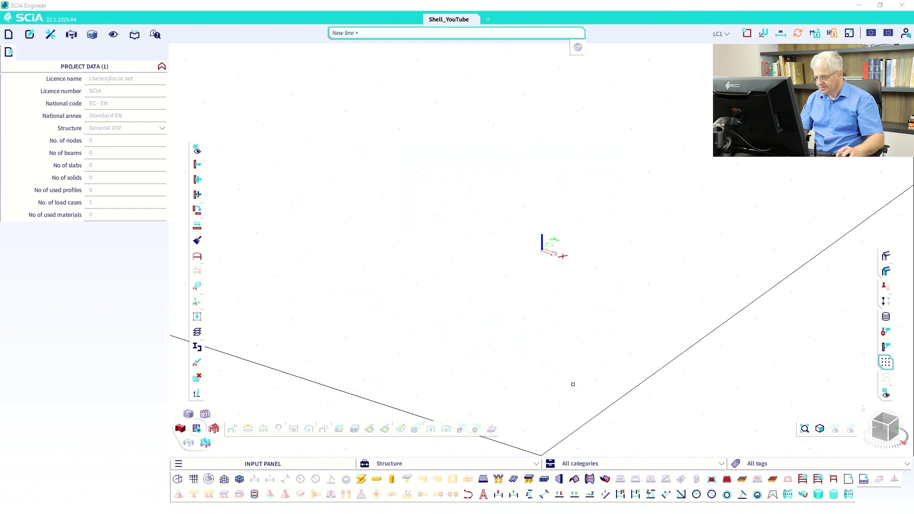
left_click(885, 419)
scroll(550, 263, "down", 4)
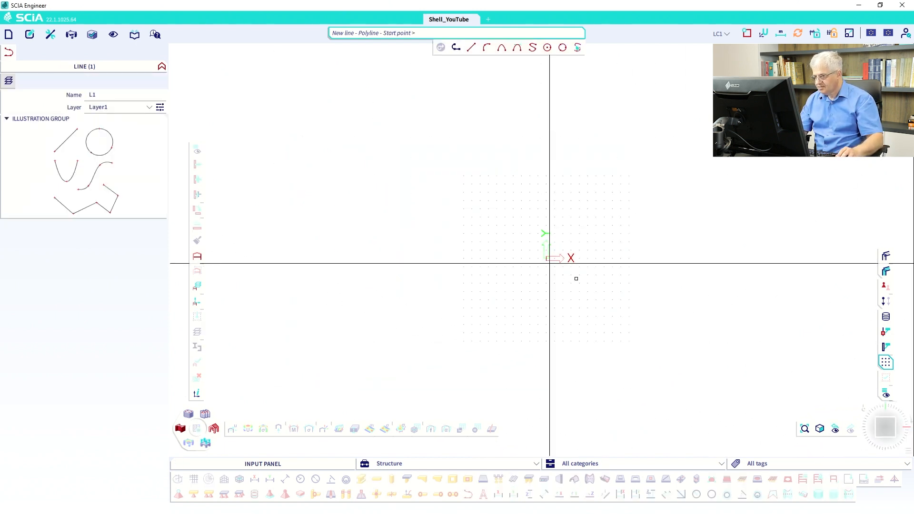
middle_click_drag(574, 278, 366, 294)
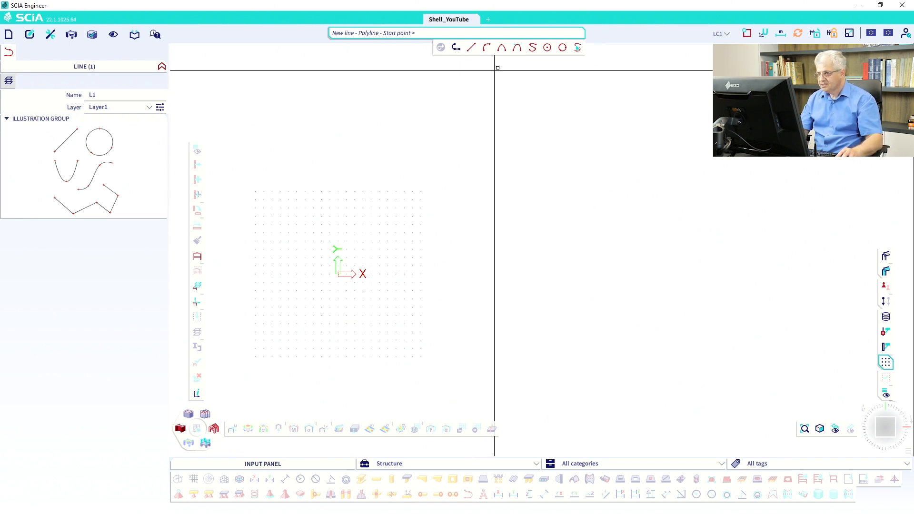
left_click(548, 47)
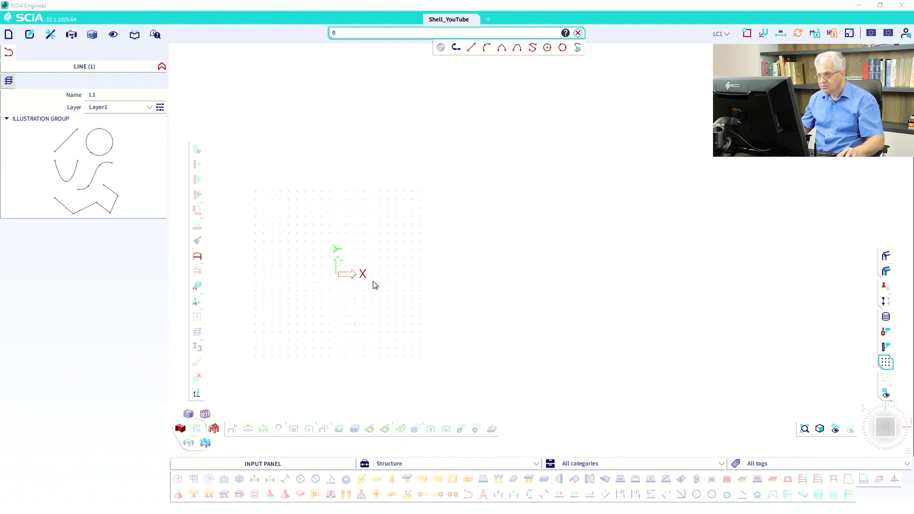
key("Return")
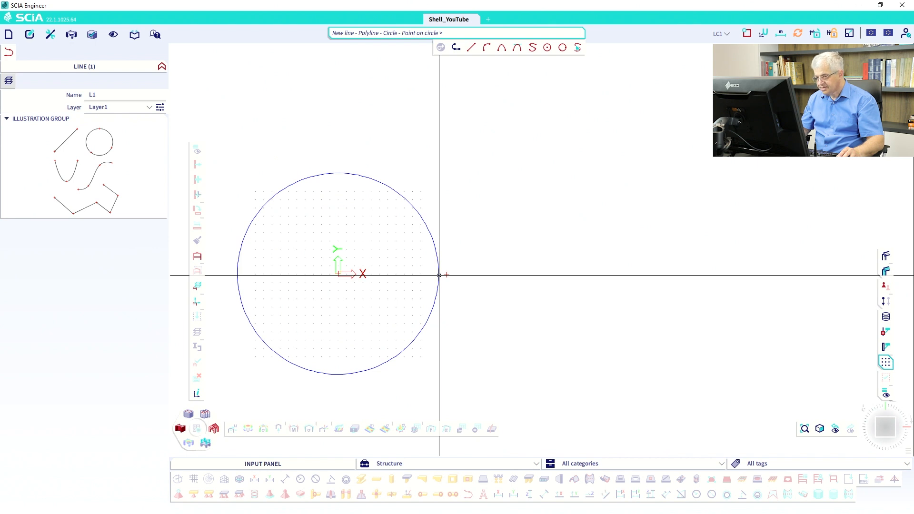
left_click(439, 275)
scroll(433, 286, "down", 3)
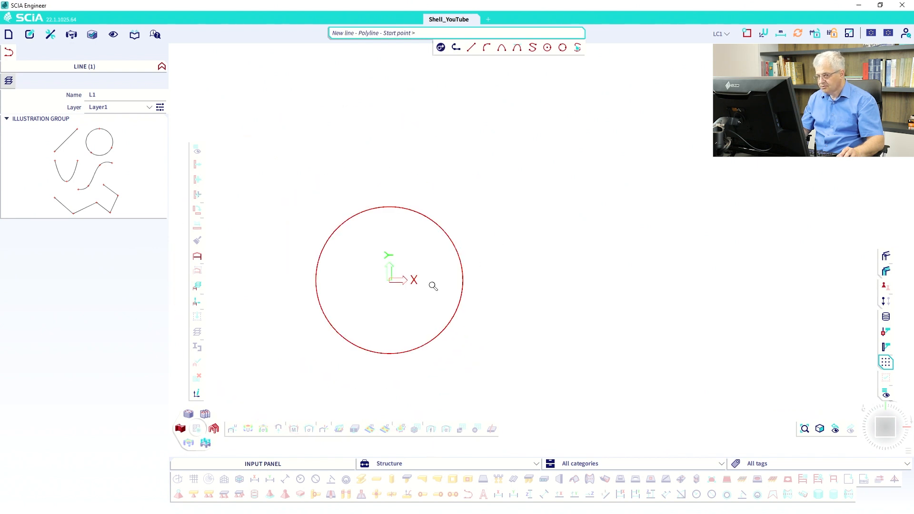
key("Escape")
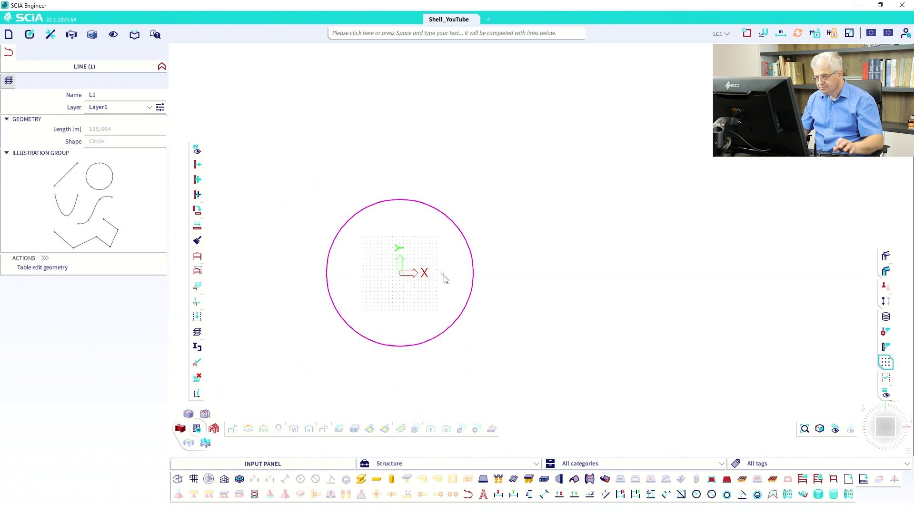
key("Escape")
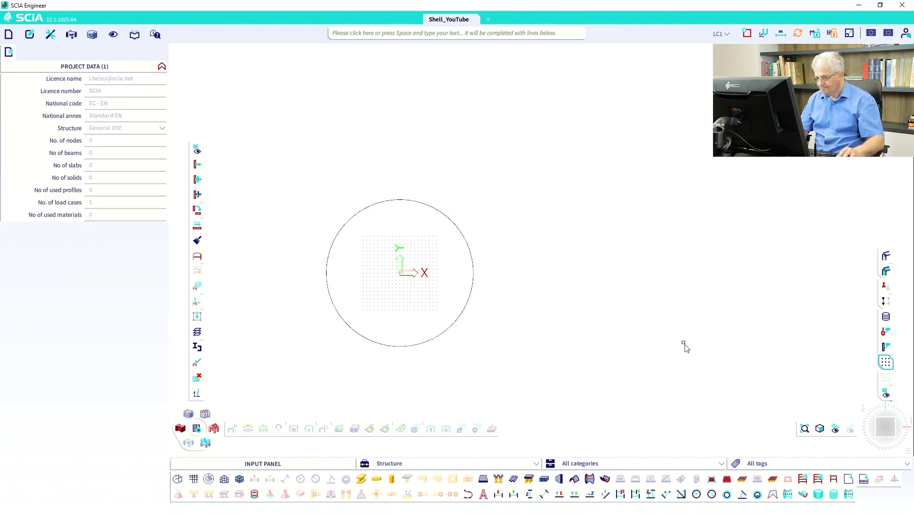
Step: Draw a second circle centred on the origin, passing 3 m outside the first circle's endpoint on the X axis
left_click(468, 495)
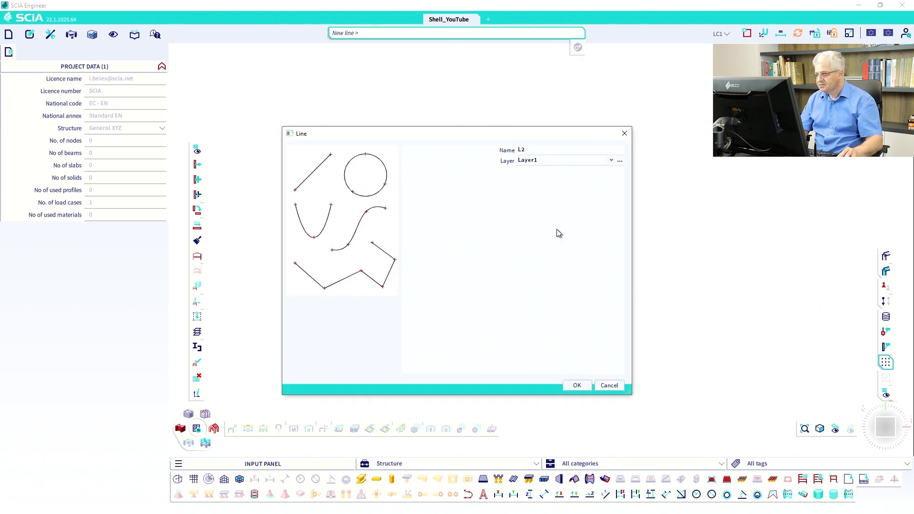
left_click(575, 387)
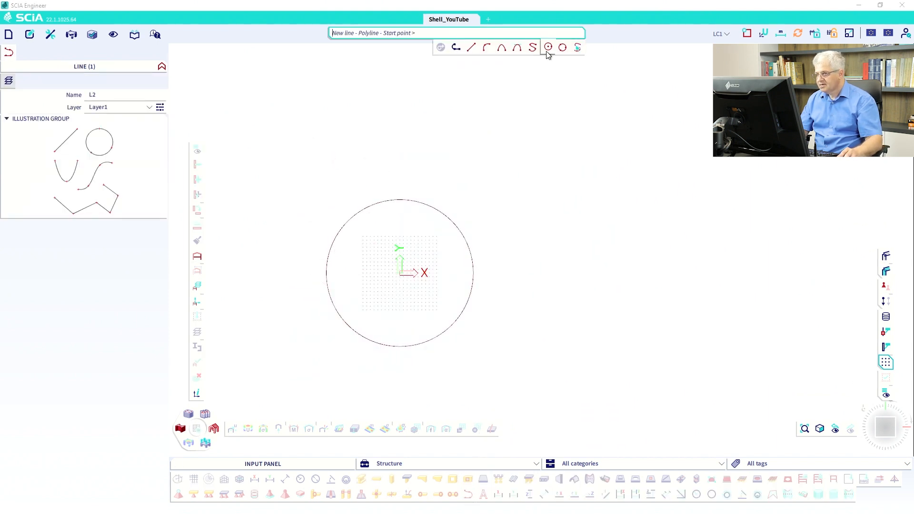
left_click(548, 52)
left_click(401, 273)
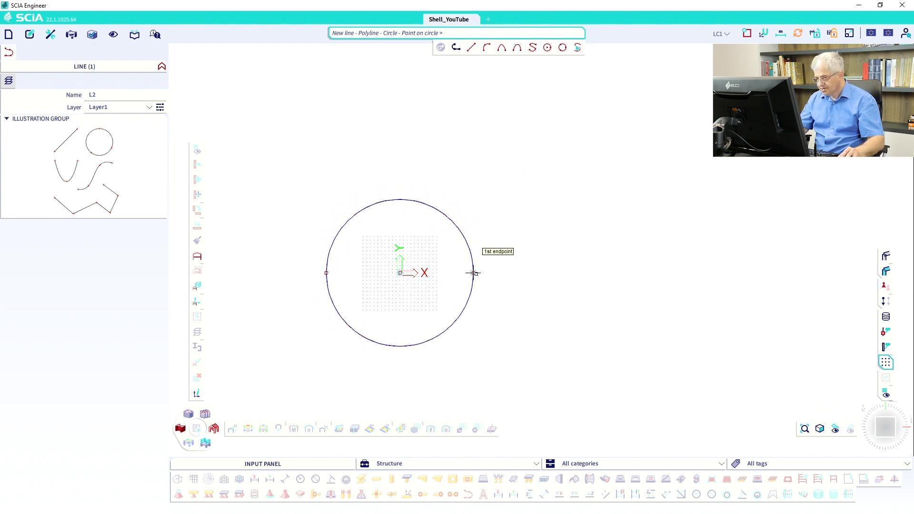
type("3")
key("Return")
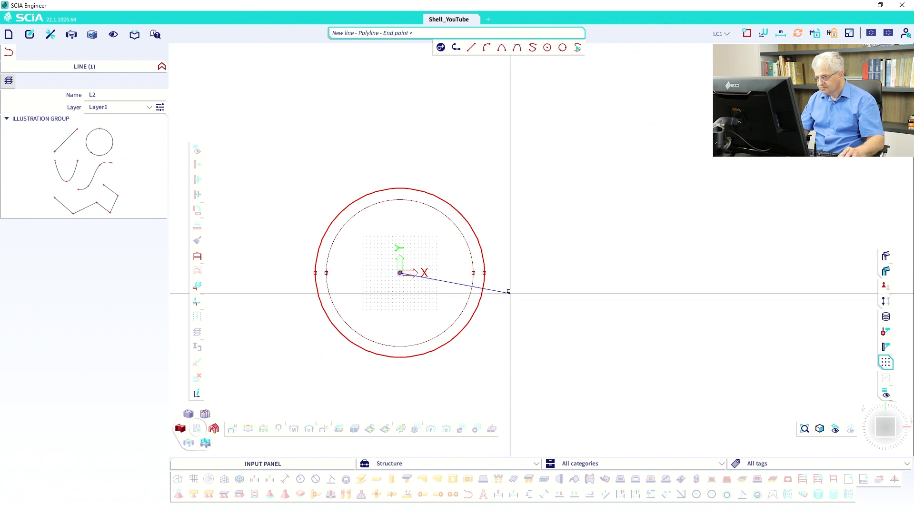
key("Escape")
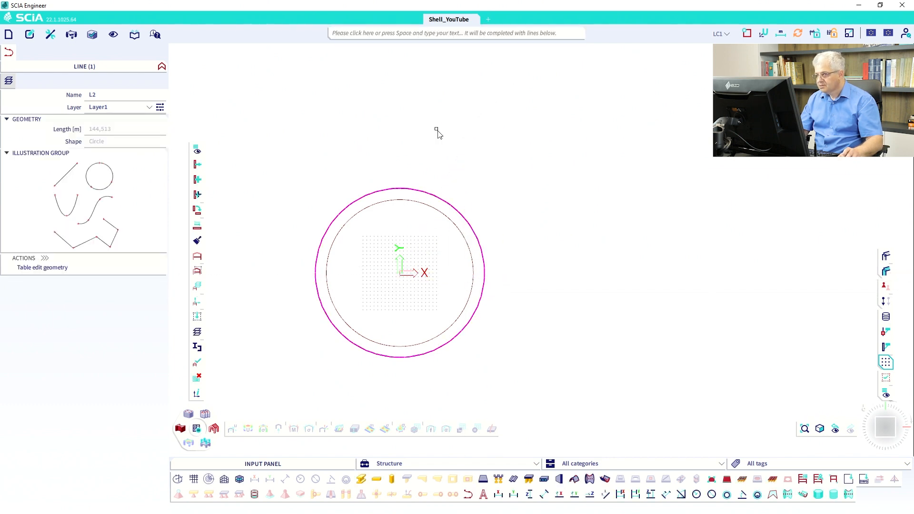
Step: Draw a third concentric circle from the origin, passing 3 m outside the second circle's endpoint on the X axis
key("Return")
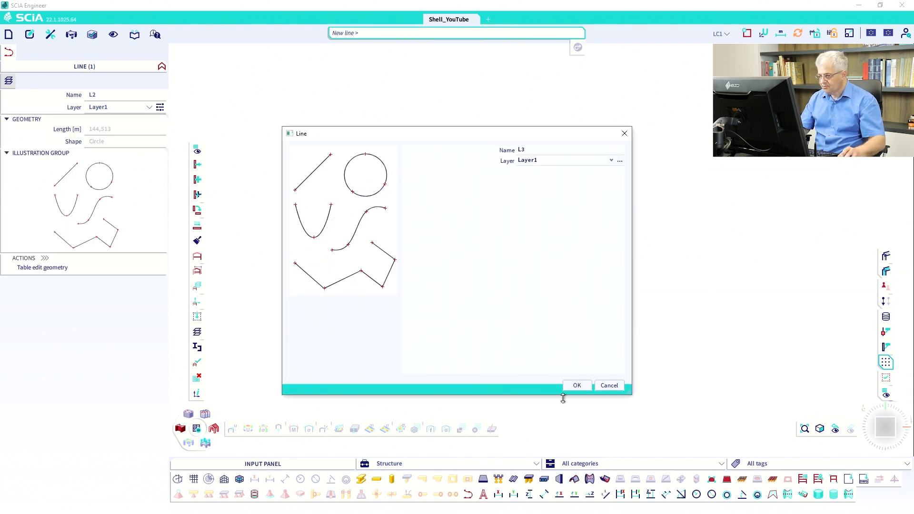
left_click(577, 385)
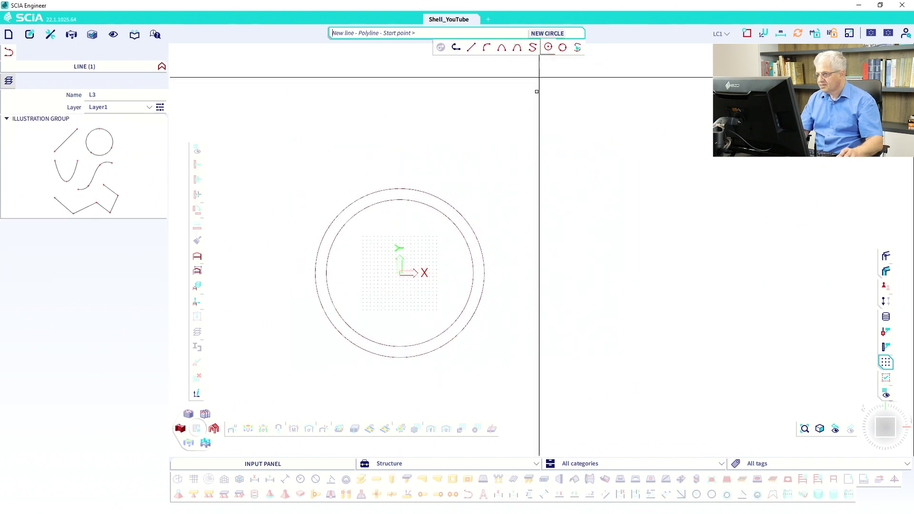
left_click(548, 47)
left_click(400, 273)
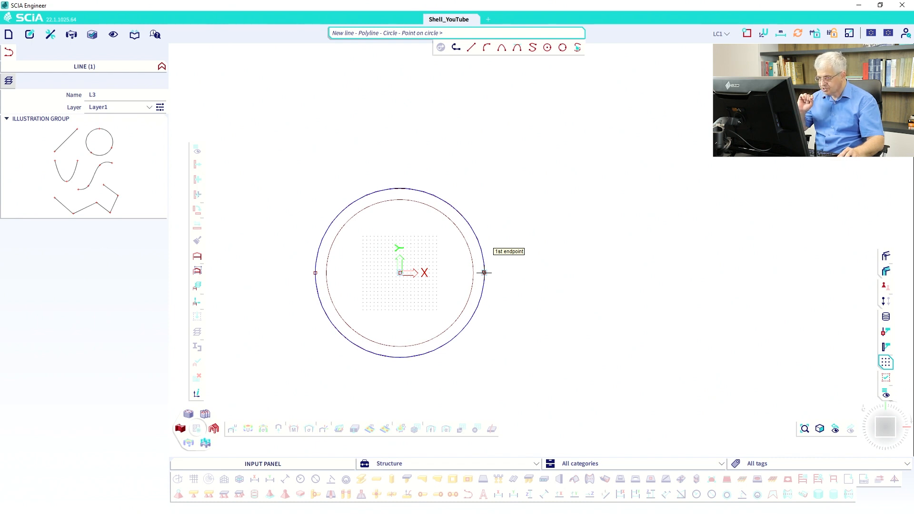
left_click(484, 272)
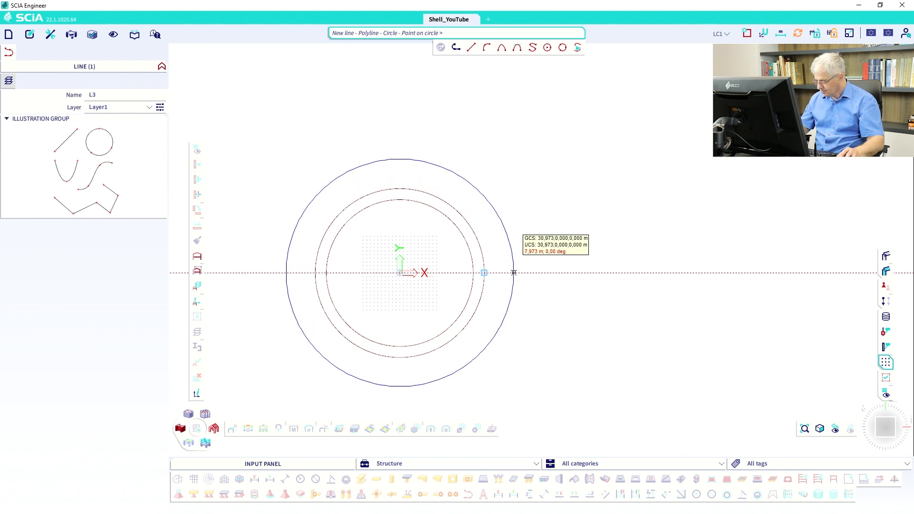
type("3")
key("Return")
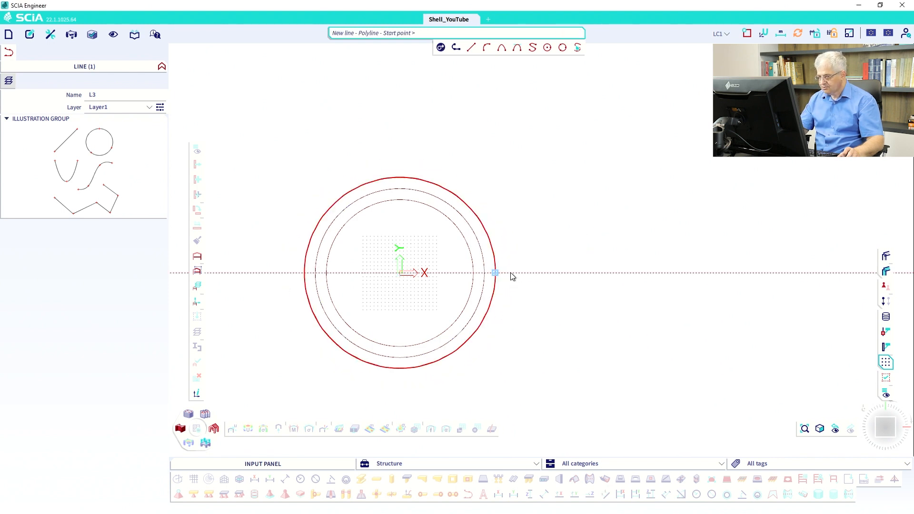
key("Escape")
key("Escape")
Step: Draw a straight radial line along the X axis from the circles' centre to the outermost circle's endpoint
right_click_drag(514, 290, 543, 247, "ctrl")
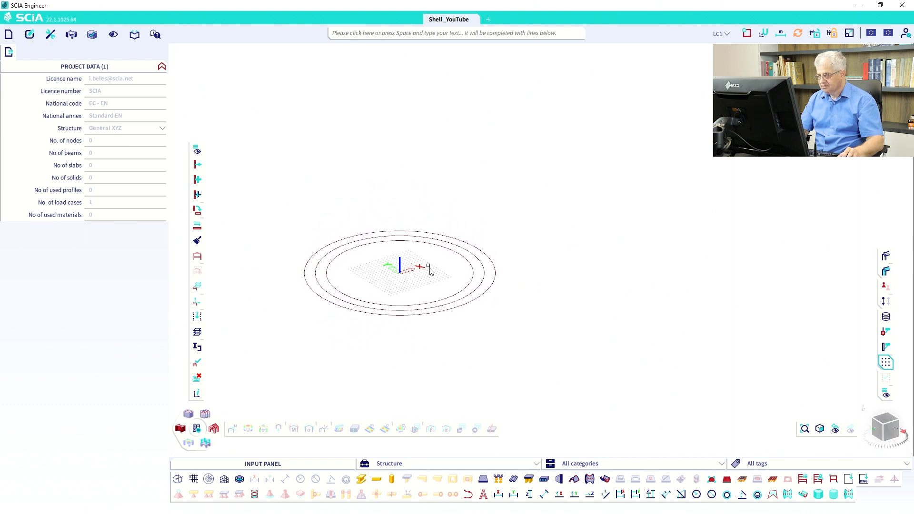
right_click_drag(429, 268, 455, 278, "shift")
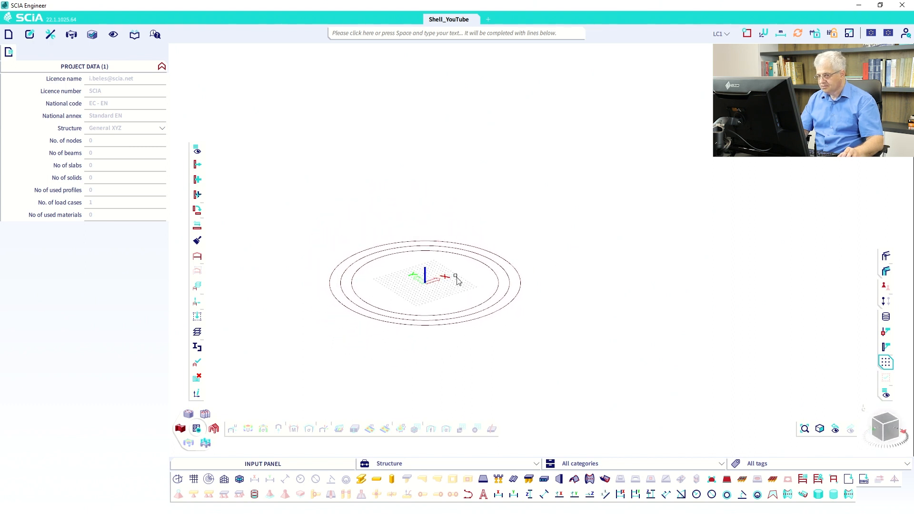
left_click(884, 419)
scroll(641, 297, "down", 1)
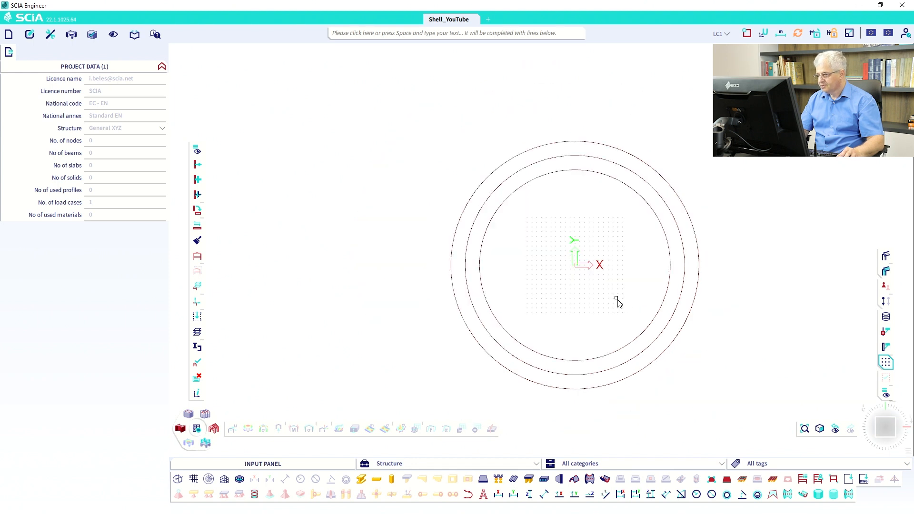
middle_click_drag(616, 298, 481, 290)
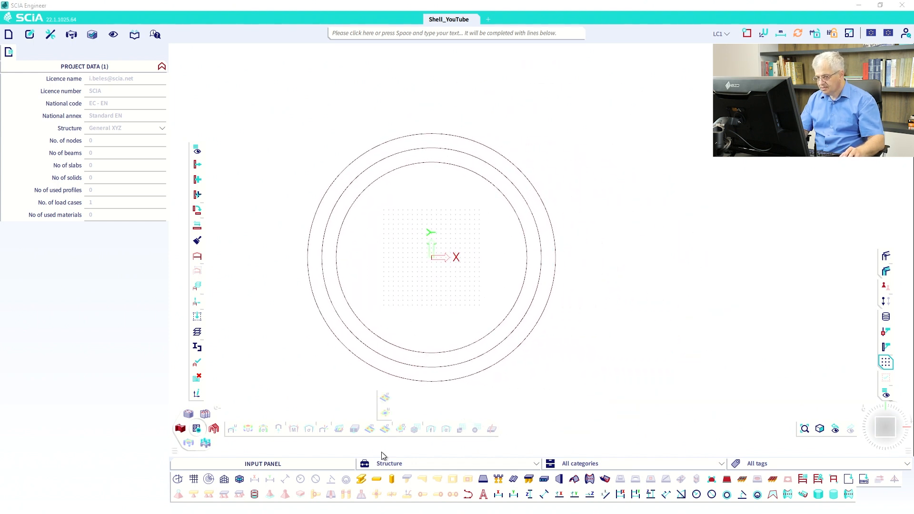
left_click(468, 495)
left_click(573, 381)
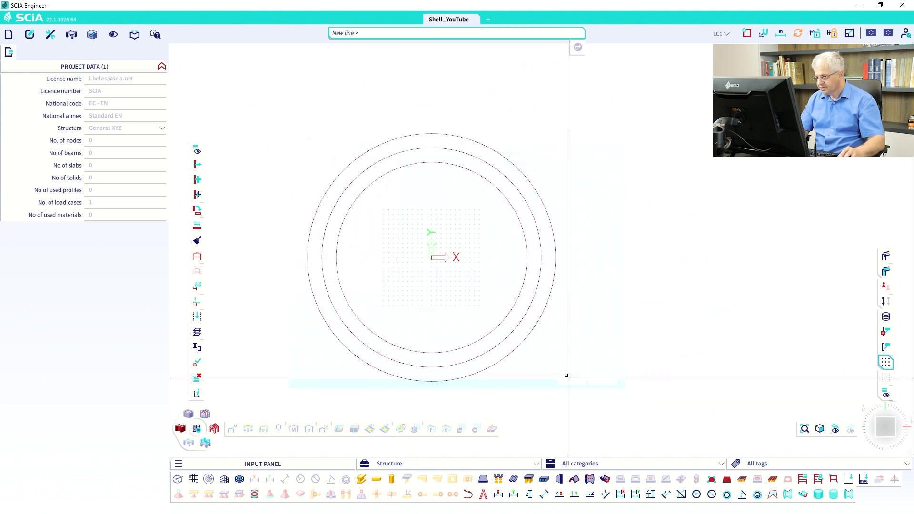
left_click(432, 258)
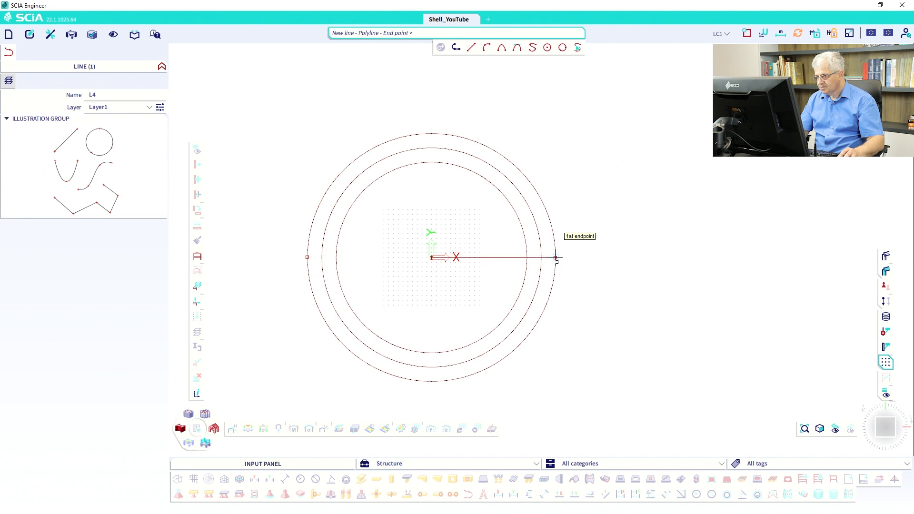
left_click(555, 258)
key("Escape")
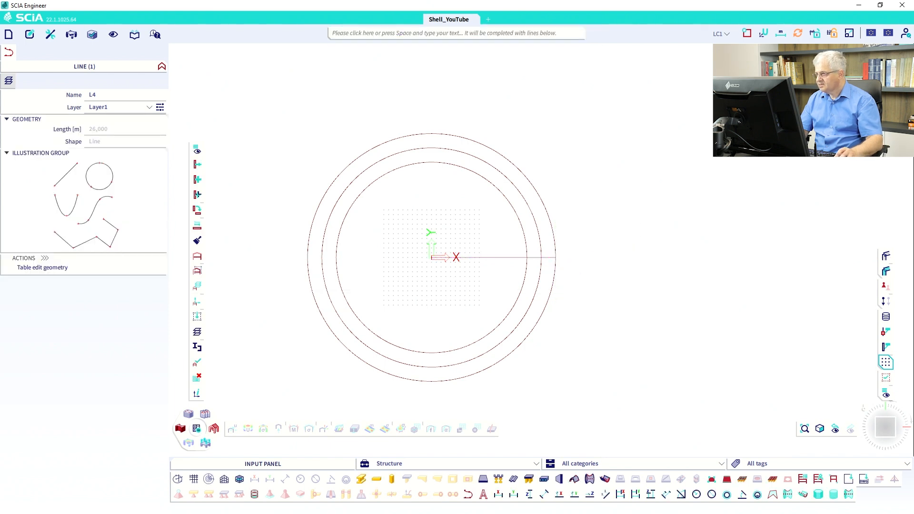
Step: Turn on snapping to line divisions and draw a radial line from the centre to the outermost circle's first division point below the X axis
left_click(747, 33)
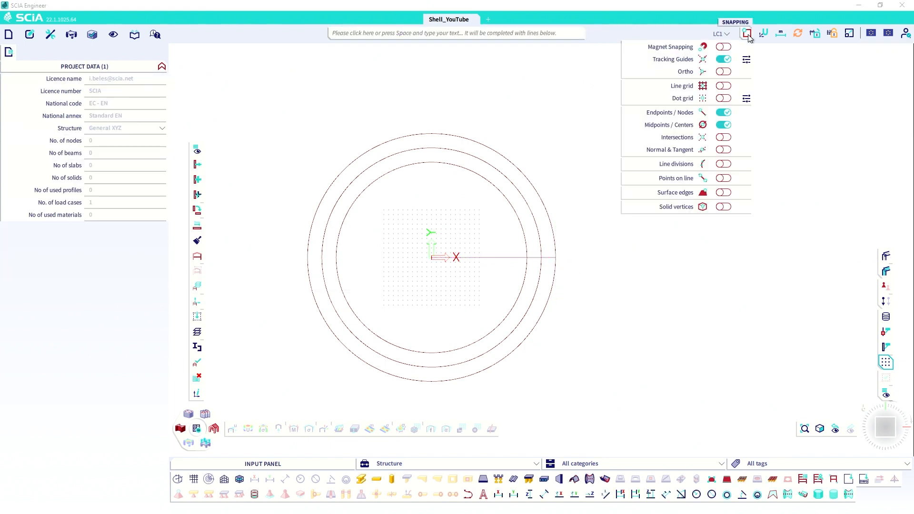
left_click(724, 163)
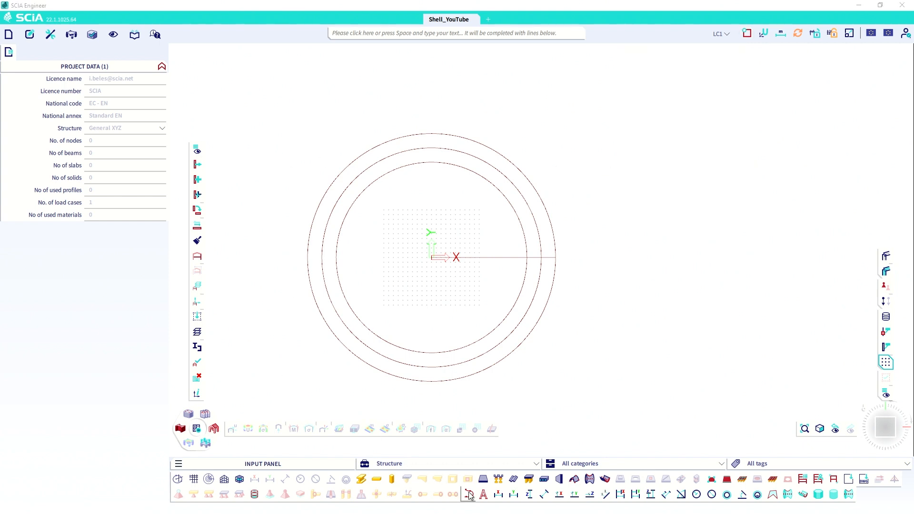
left_click(468, 492)
left_click(576, 386)
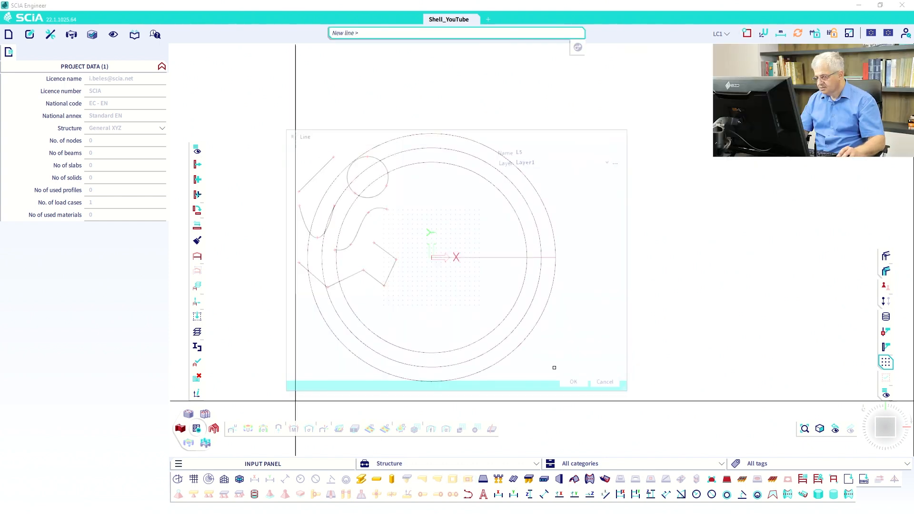
left_click(432, 257)
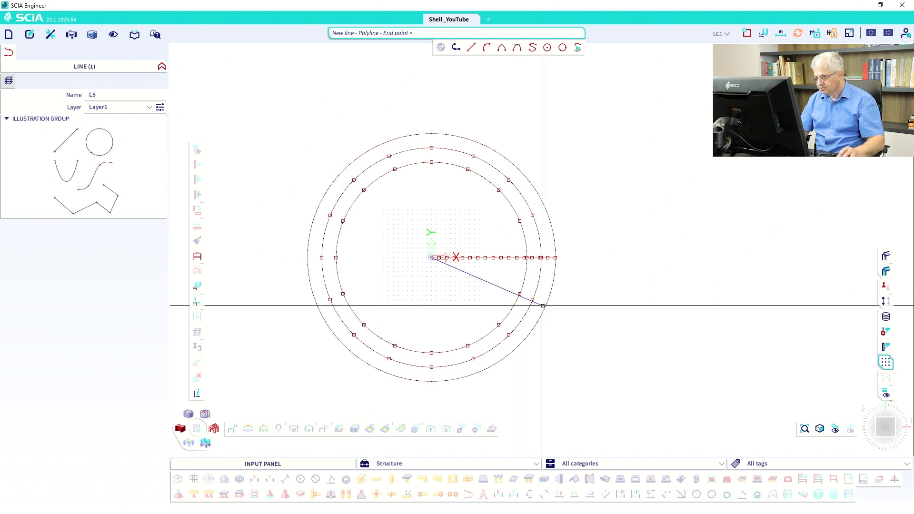
left_click(432, 258)
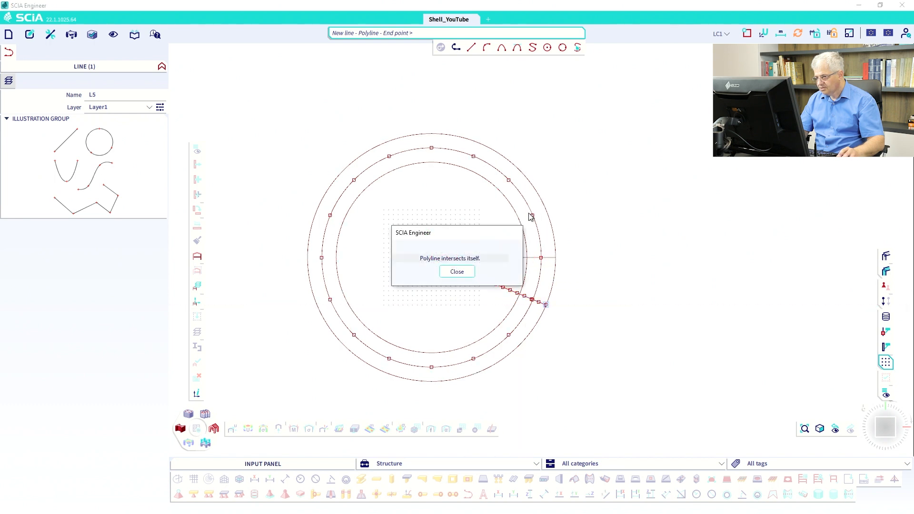
left_click(457, 275)
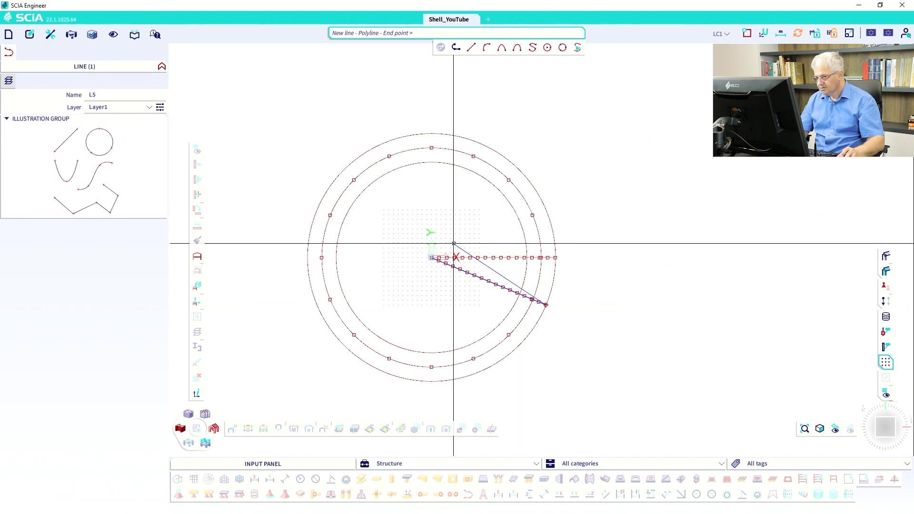
Step: Draw another radial line from the centre to the outermost circle's first division point above the X axis
left_click(432, 258)
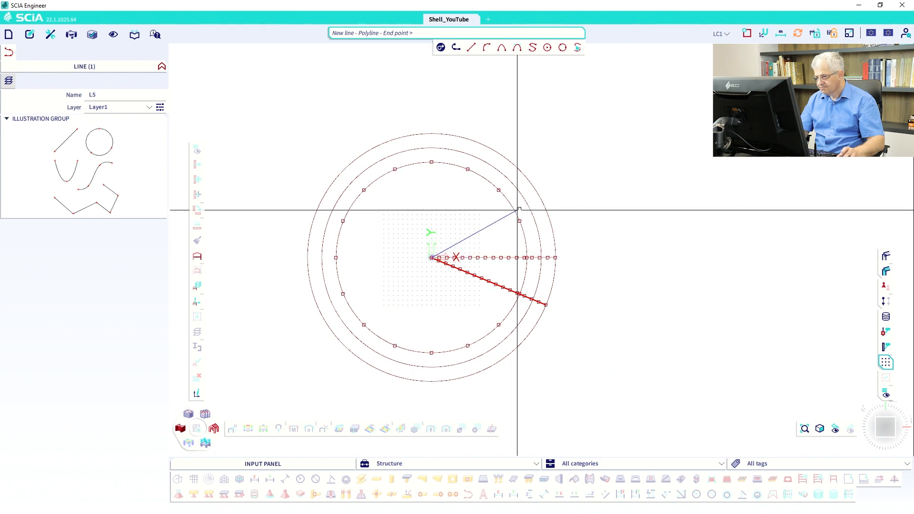
left_click(547, 210)
key("Escape")
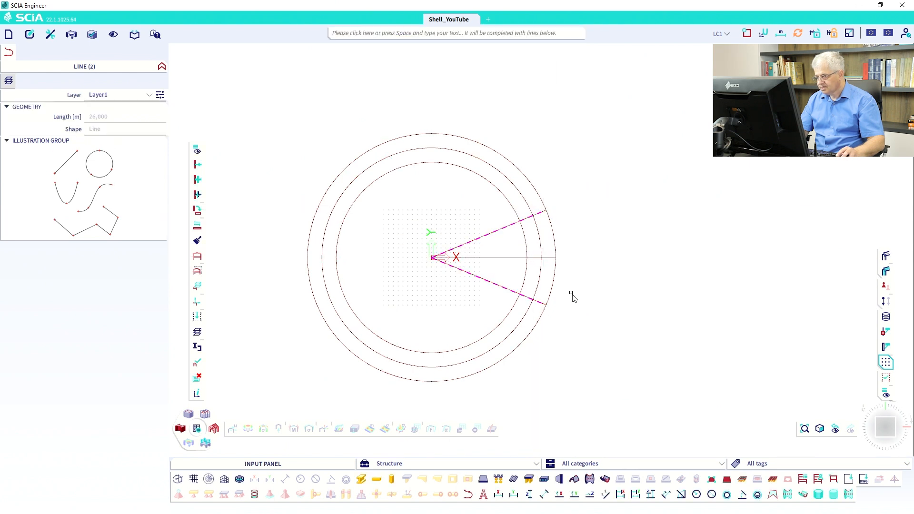
key("Escape")
right_click_drag(579, 292, 589, 251, "ctrl")
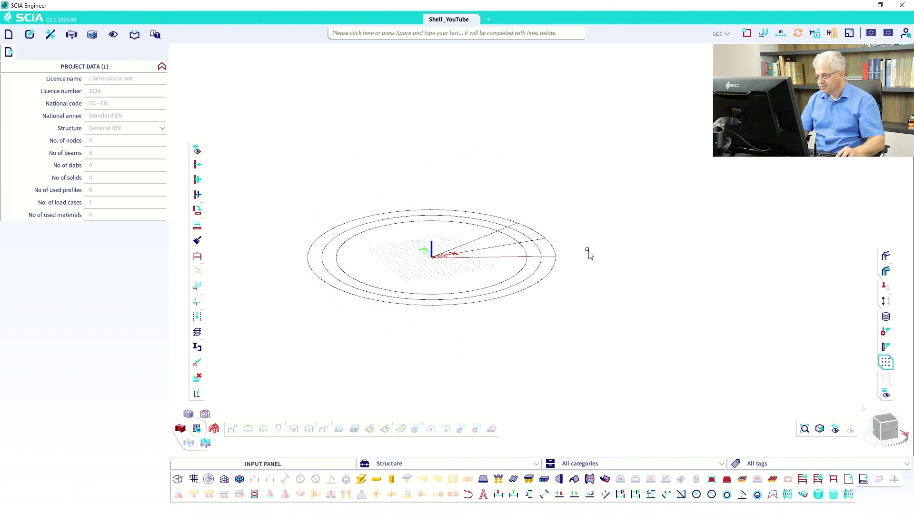
scroll(566, 248, "up", 4)
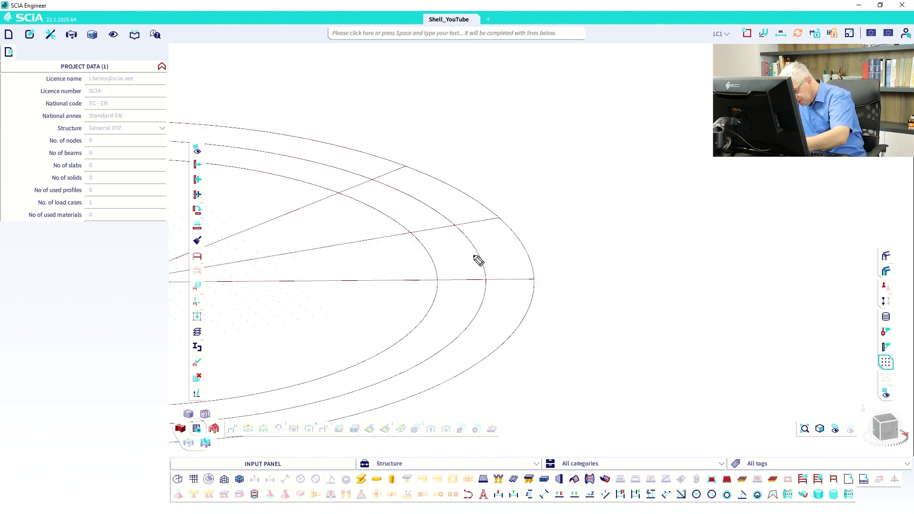
mouse_move(439, 281)
left_mouse_down()
mouse_move(481, 236)
mouse_move(533, 278)
mouse_move(478, 194)
mouse_move(382, 142)
mouse_move(297, 134)
left_mouse_up()
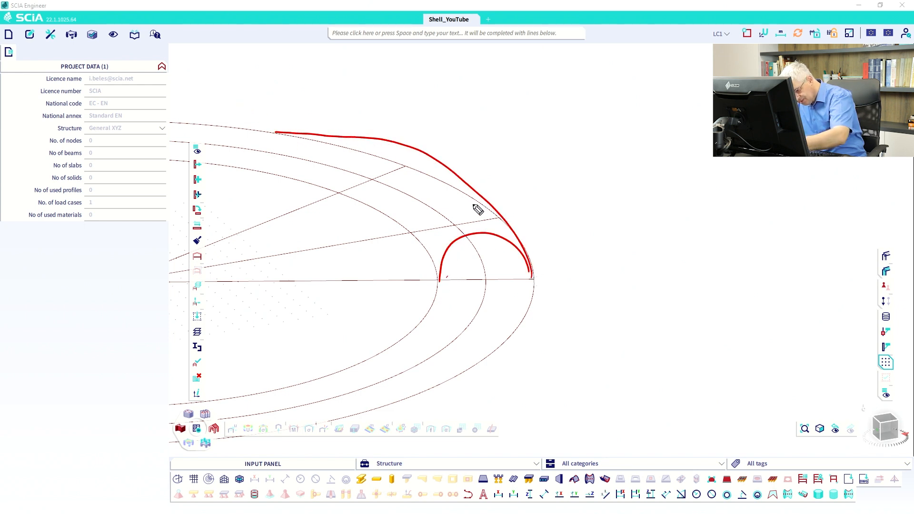
mouse_move(531, 273)
left_mouse_down()
mouse_move(403, 166)
mouse_move(351, 194)
mouse_move(432, 263)
left_mouse_up()
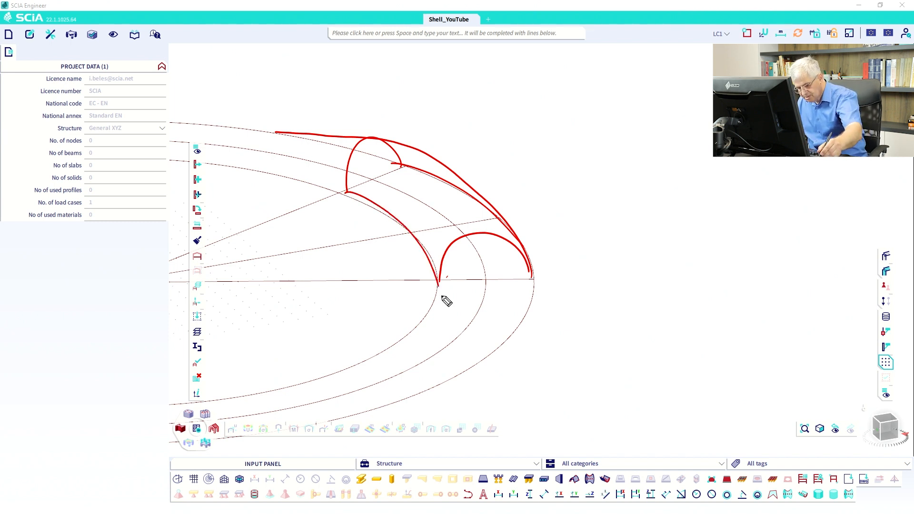
key("e")
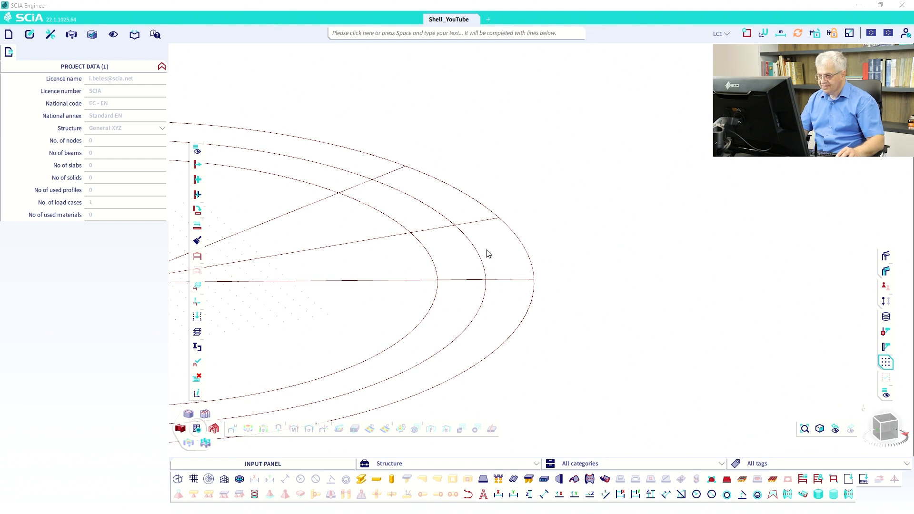
Step: Draw a vertical 3 m line upward from the intersection of the middle circle and the radial line above the X axis
left_click(465, 479)
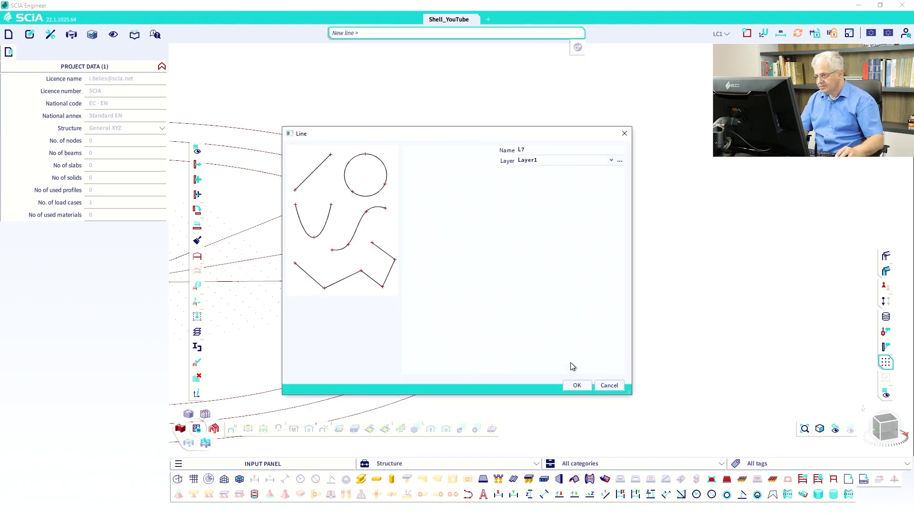
left_click(576, 383)
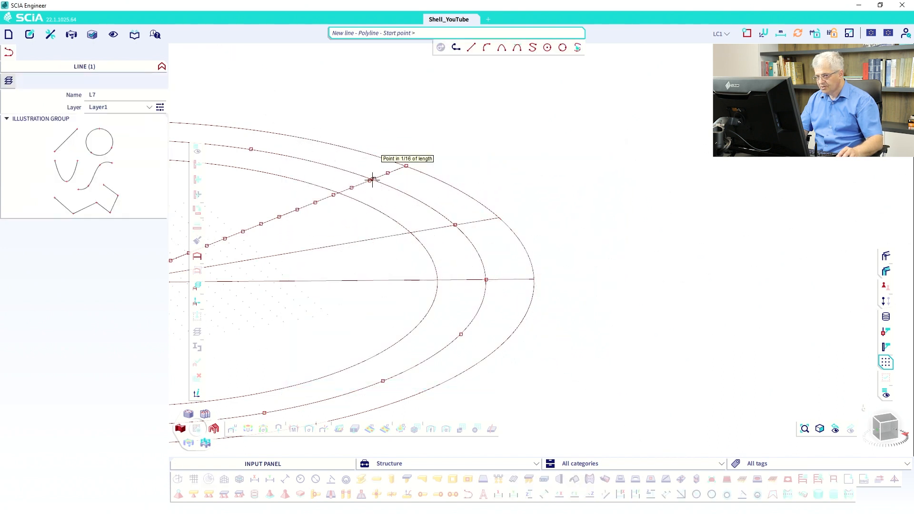
left_click(372, 179)
left_click(372, 136)
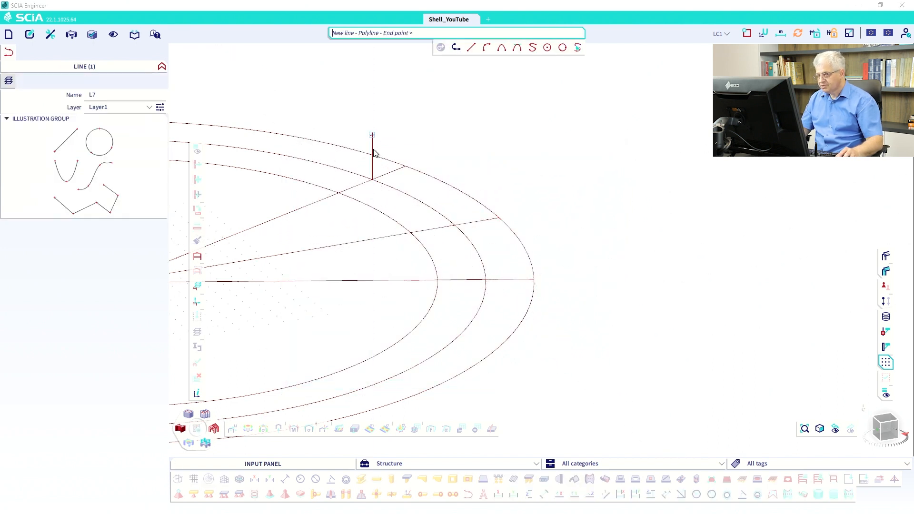
key("Escape")
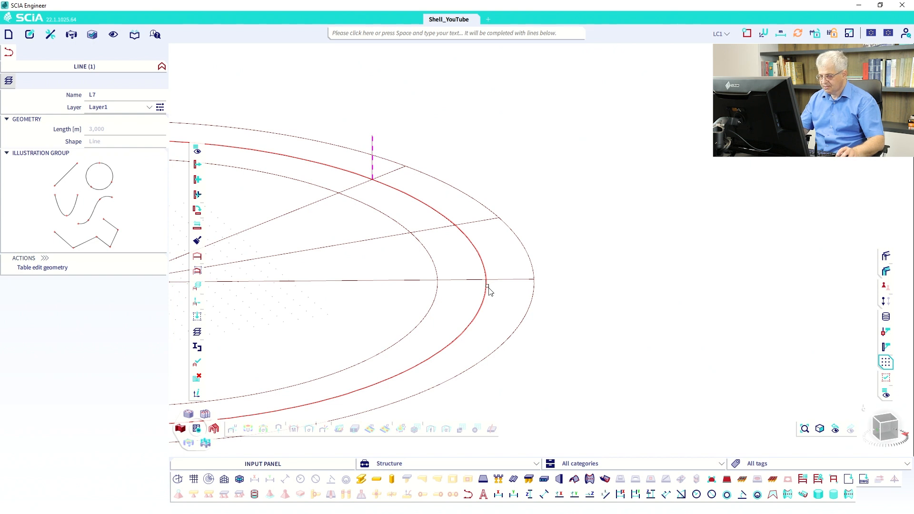
key("Escape")
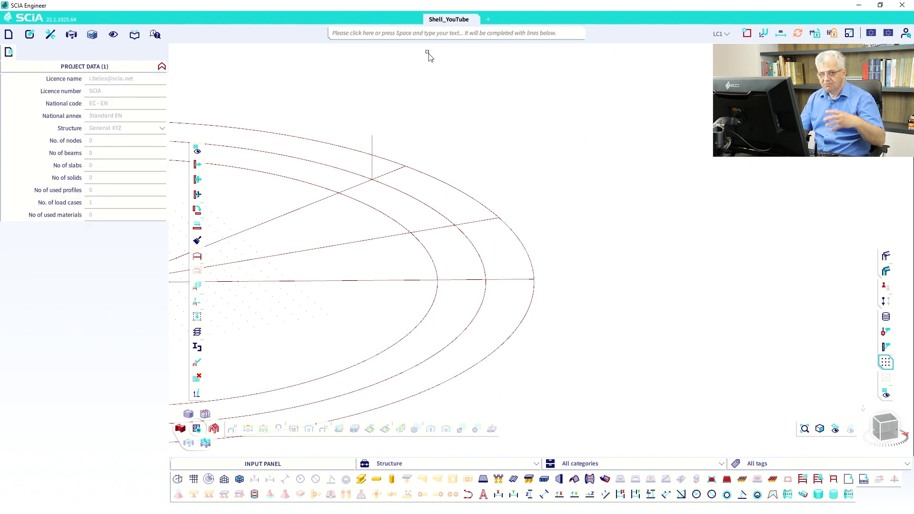
left_click(747, 34)
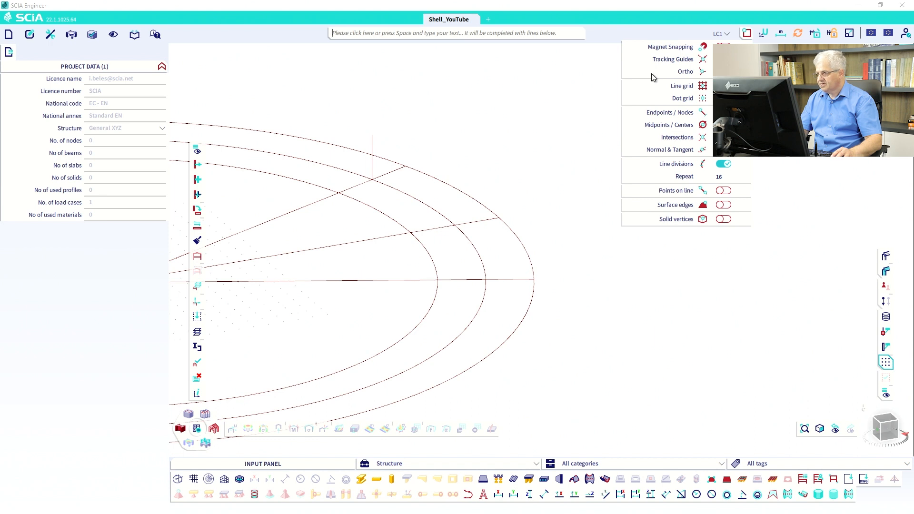
left_click(529, 117)
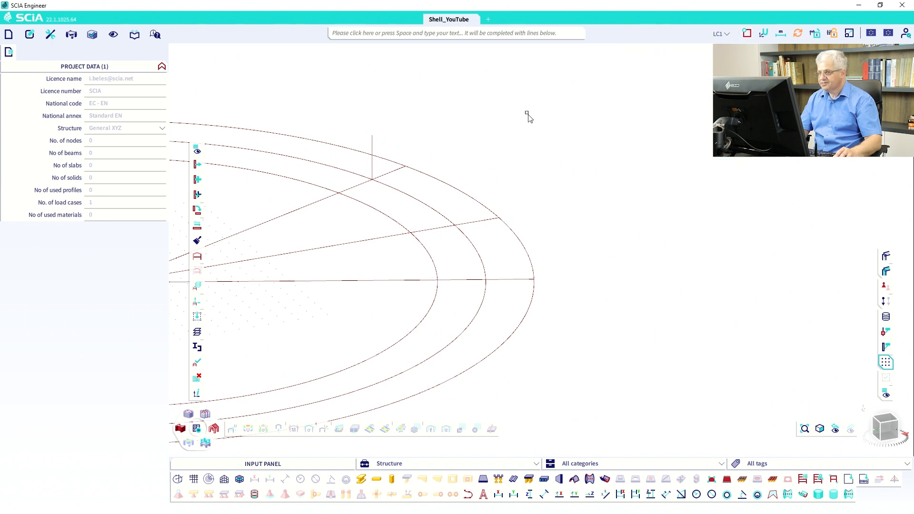
Step: Start a new shell member with material C25/30 and accept its properties
left_click(575, 479)
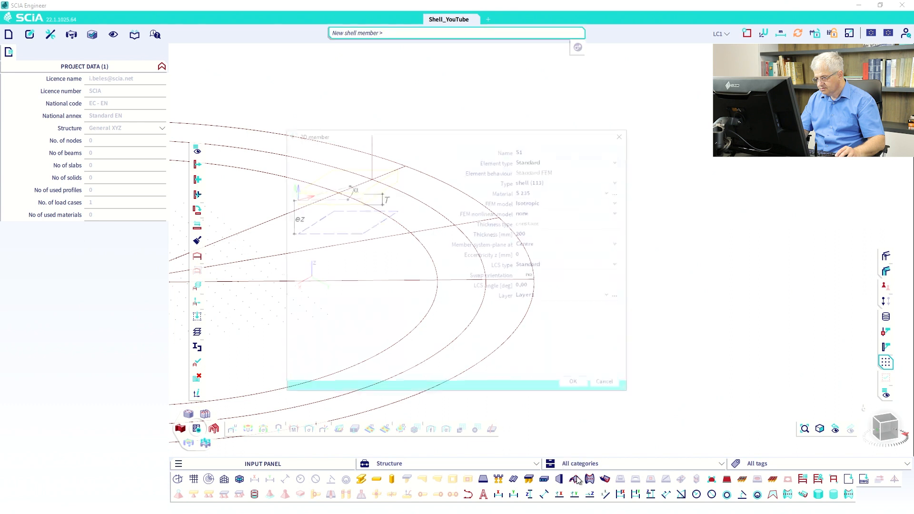
left_click(550, 193)
left_click_drag(620, 212, 640, 374)
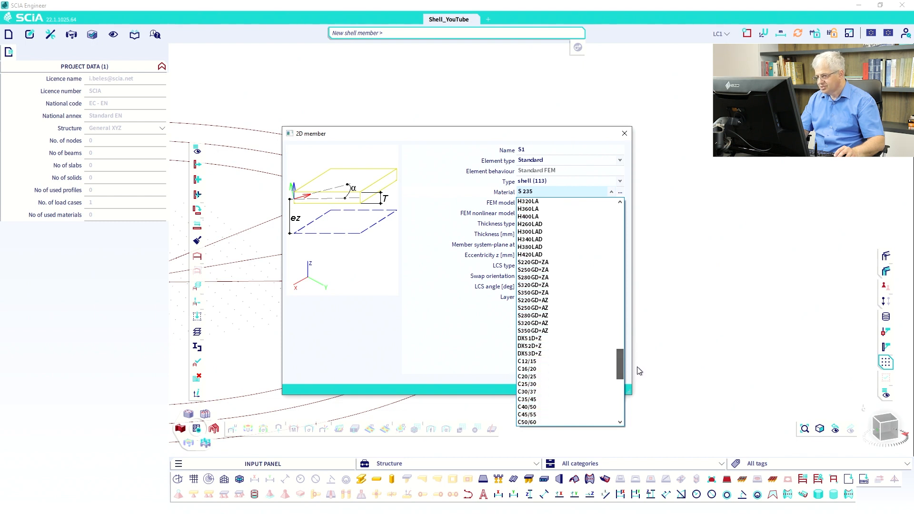
left_click(545, 384)
left_click(577, 386)
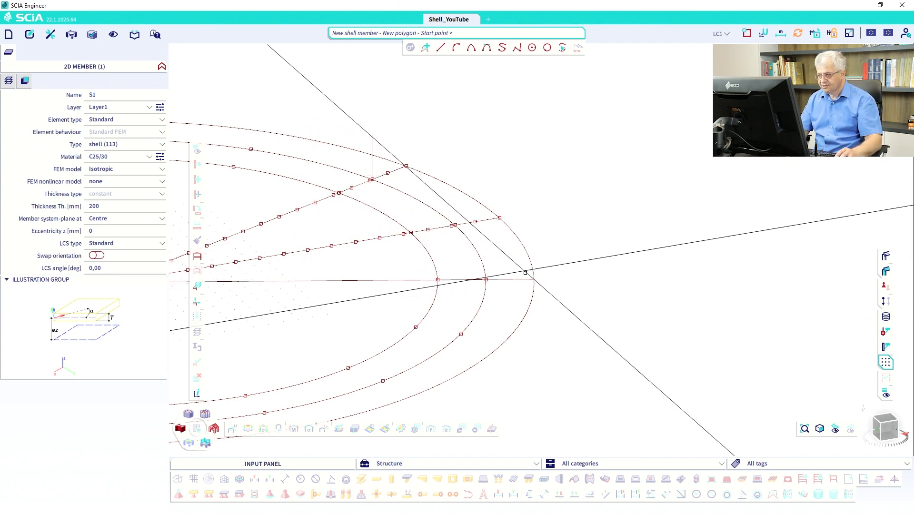
Step: Draw the shell's first edge as a circular arc along the inner circle, from the upper radial line through the X-axis line to the lower one
left_click(457, 49)
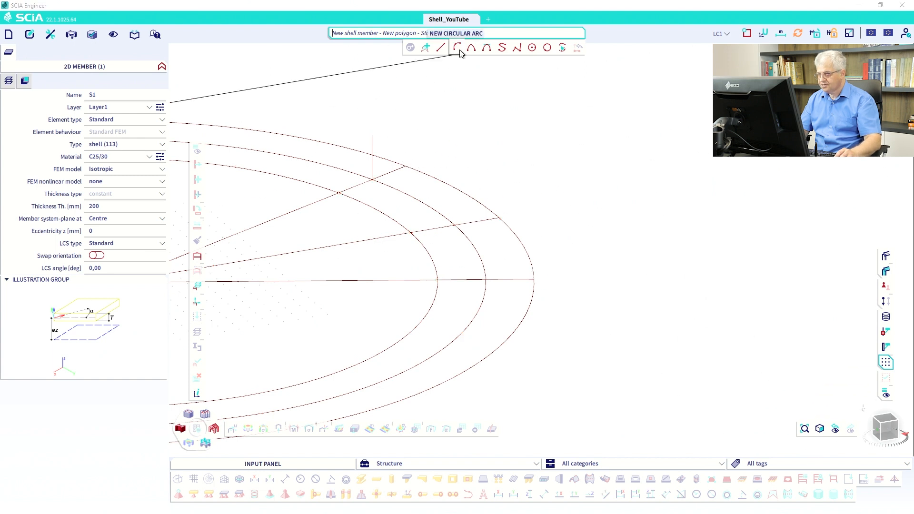
left_click(339, 192)
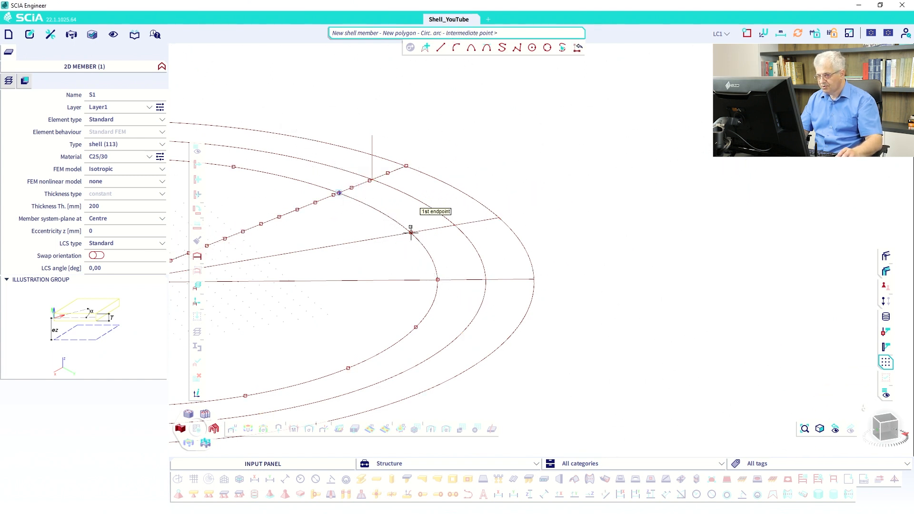
left_click(411, 232)
left_click(438, 280)
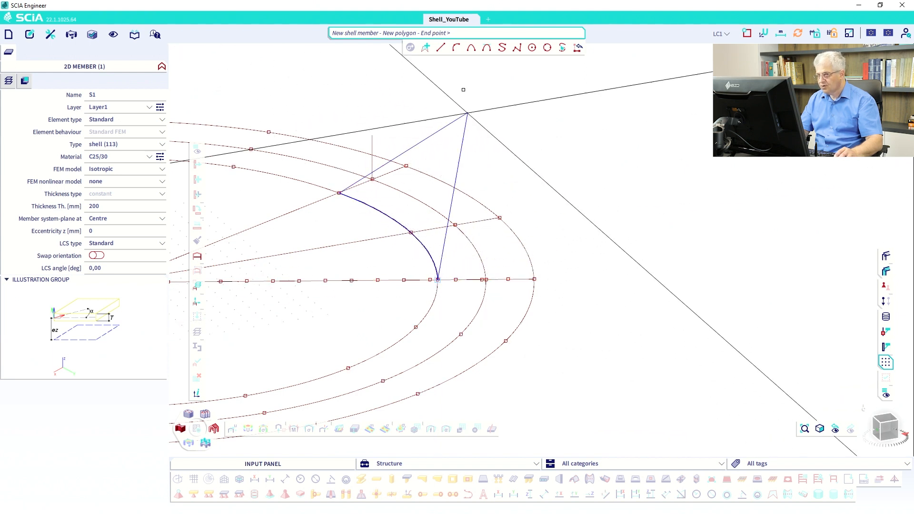
Step: Add a vertical circular arc from the inner to the outer circle at the lower radial line, passing 3 m above the middle circle
left_click(456, 47)
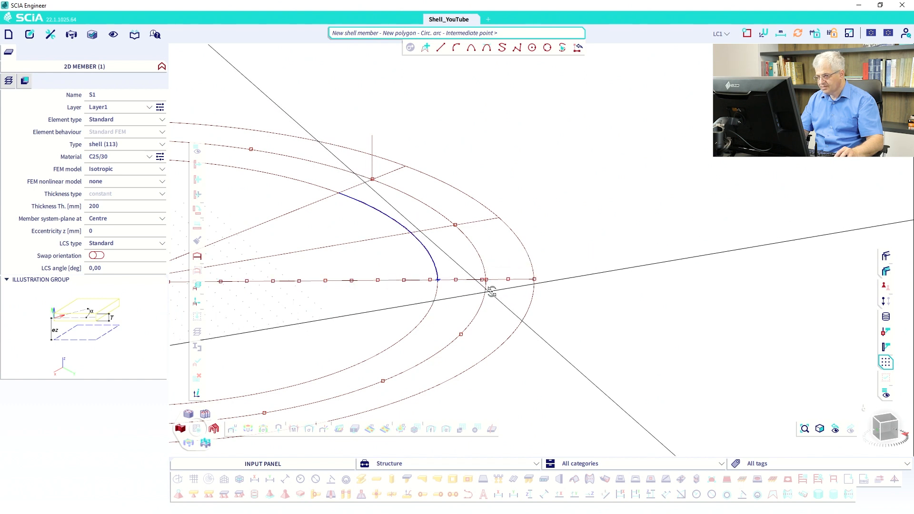
right_click_drag(492, 290, 503, 282, "ctrl")
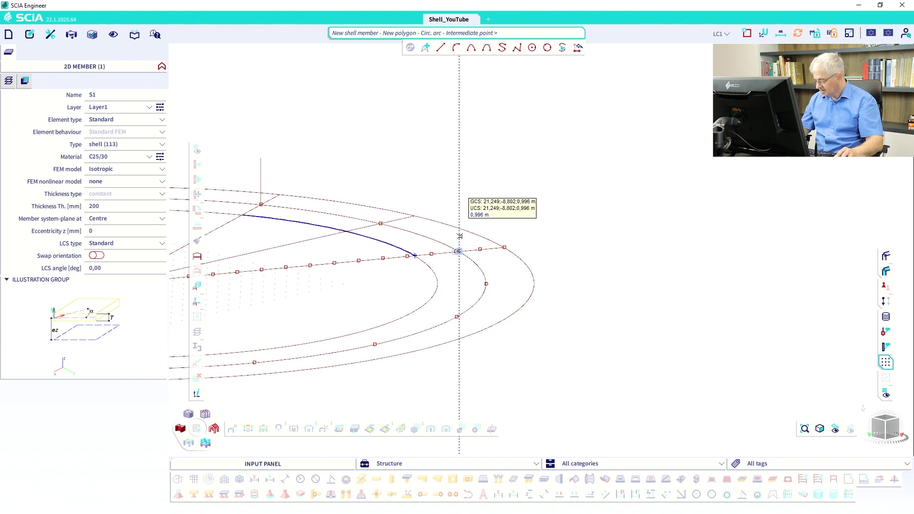
type("3")
key("Return")
left_click(505, 248)
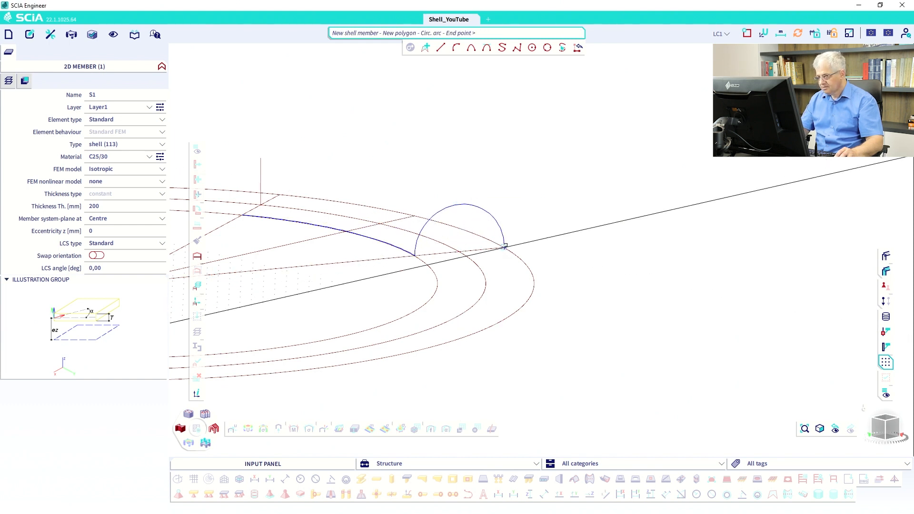
Step: Complete the shell boundary with an arc along the outer circle and a closing arc over the vertical line back to the start point
left_click(456, 47)
left_click(416, 215)
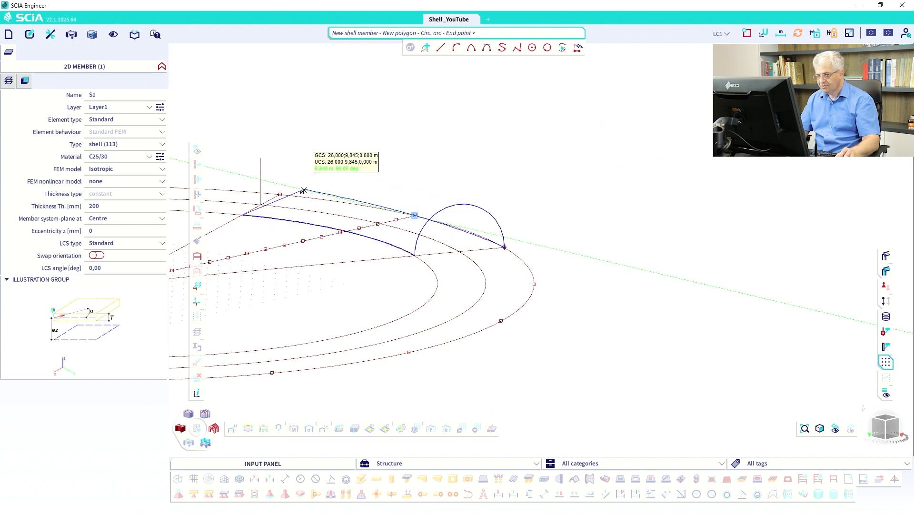
left_click(457, 48)
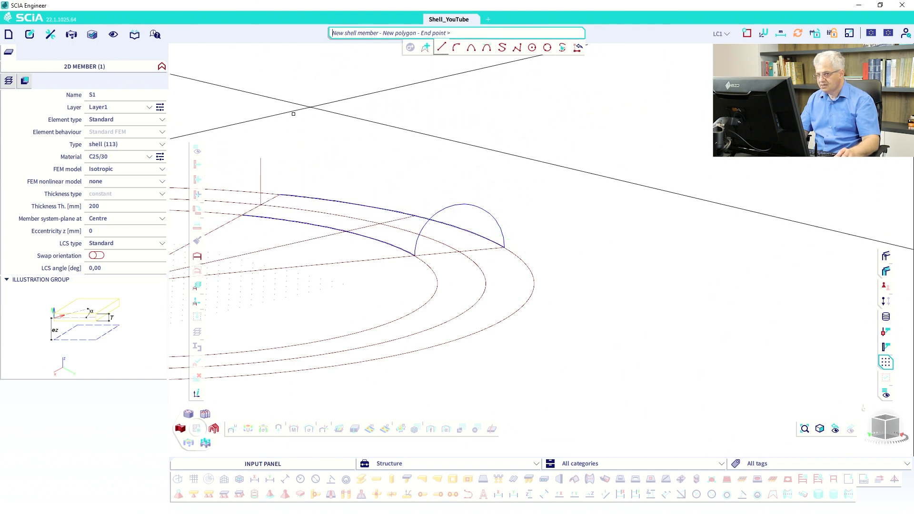
left_click(261, 158)
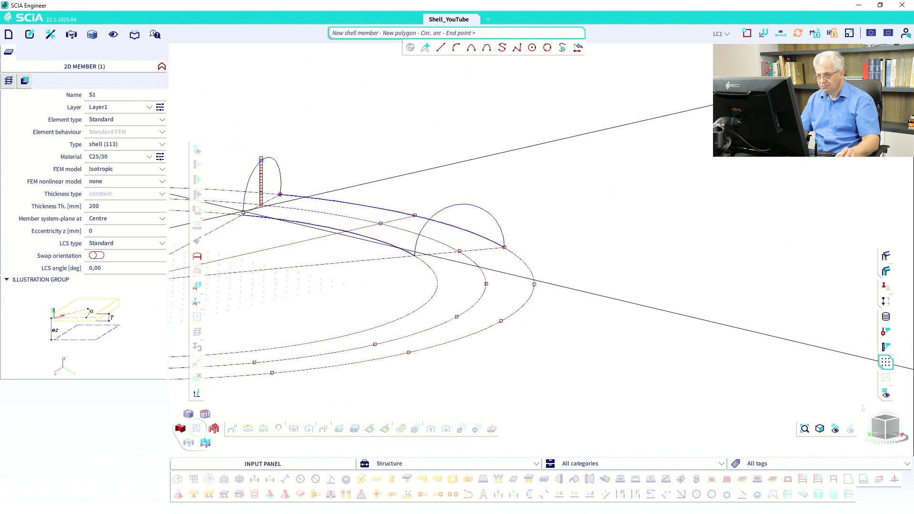
left_click(242, 215)
key("Escape")
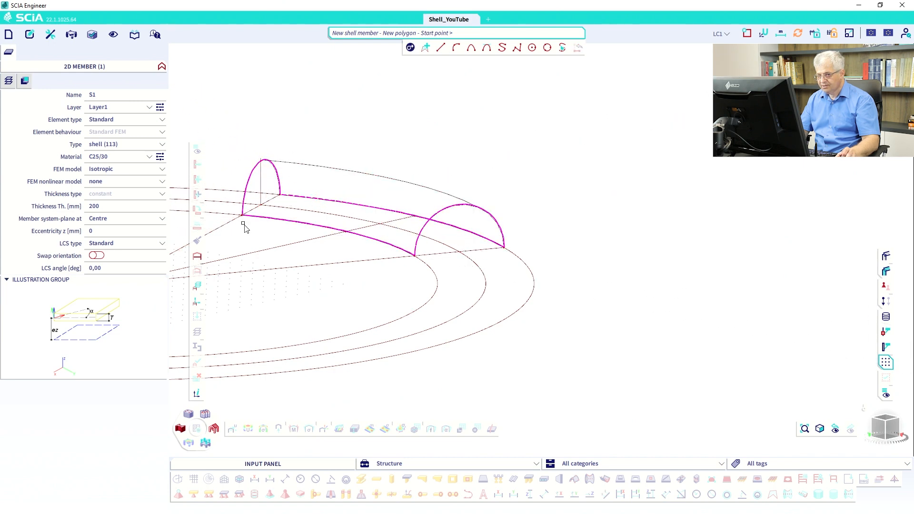
Step: Move the intermediate node of the shell's closing arc up onto the top endpoint of the vertical construction line
scroll(252, 162, "up", 5)
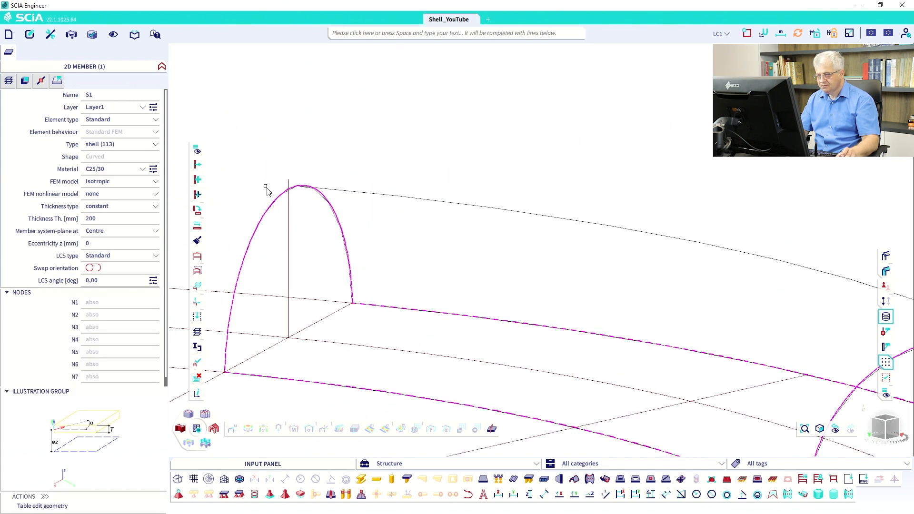
key("Escape")
left_click(288, 189)
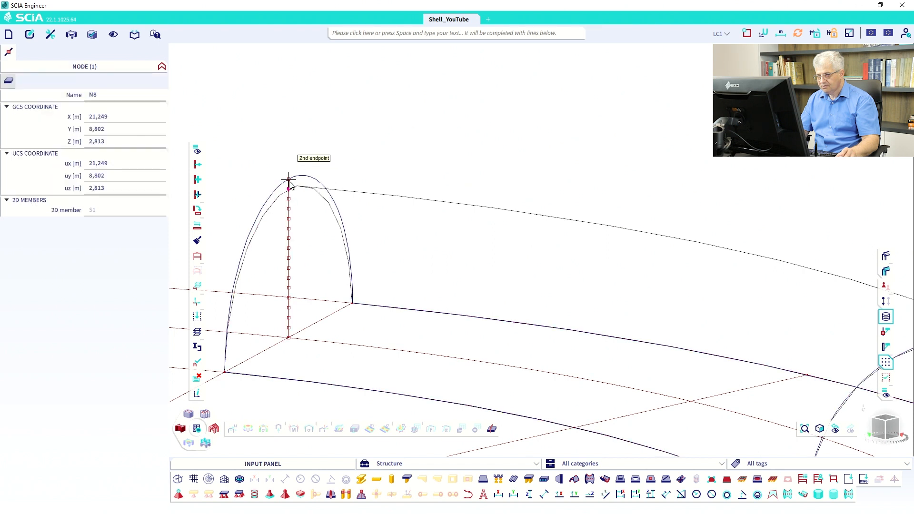
key("Escape")
scroll(367, 217, "down", 4)
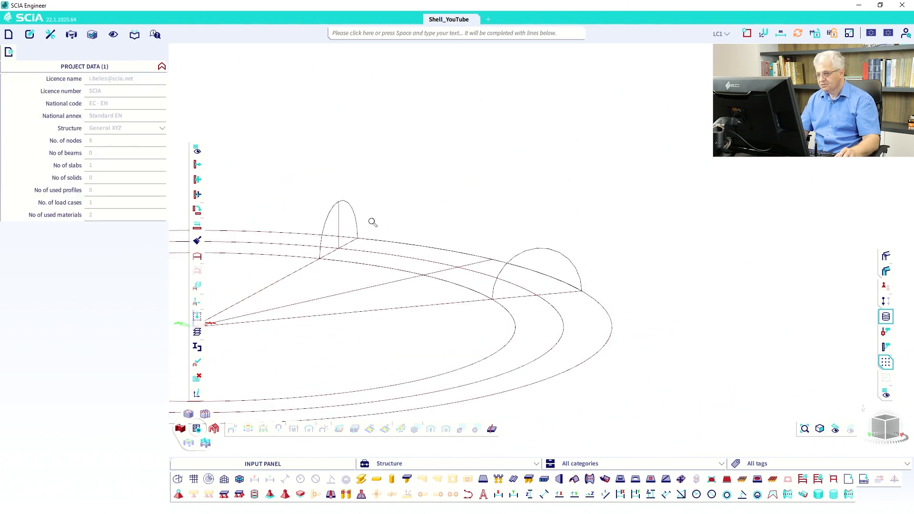
Step: Display the shell as a rendered surface and check the coordinates of the crown node on the arc below the X axis
left_click(885, 271)
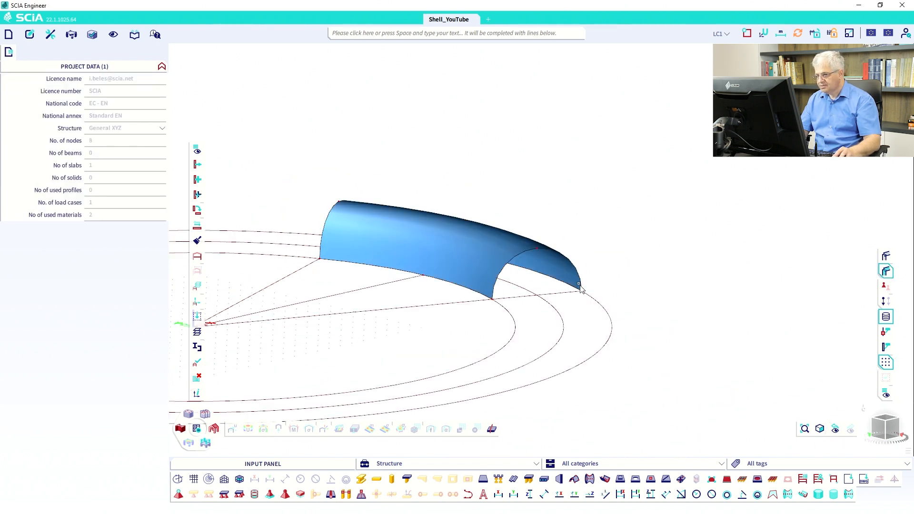
mouse_move(581, 288)
right_mouse_down("ctrl")
mouse_move(577, 302)
mouse_move(591, 277)
mouse_move(564, 288)
mouse_move(598, 283)
mouse_move(570, 280)
mouse_move(577, 289)
right_mouse_up("ctrl")
left_click(567, 286)
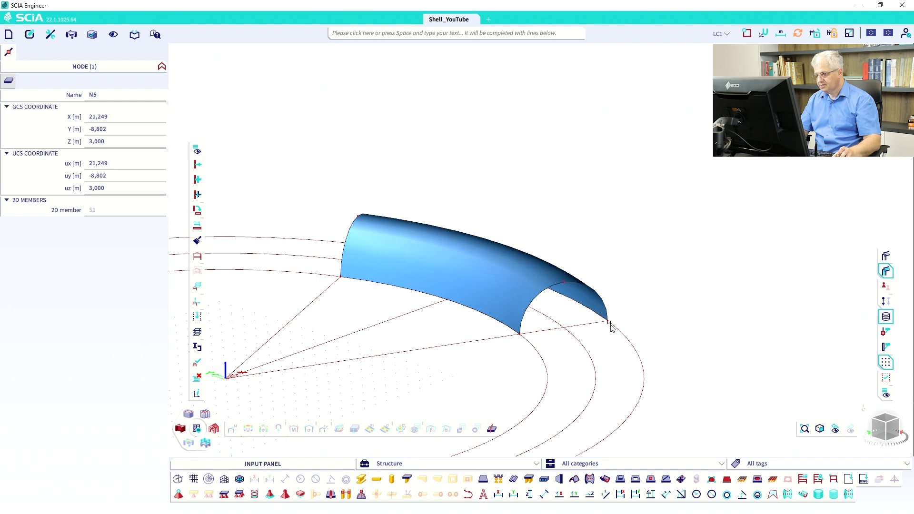
key("Escape")
scroll(611, 322, "down", 2)
middle_click_drag(629, 319, 461, 270)
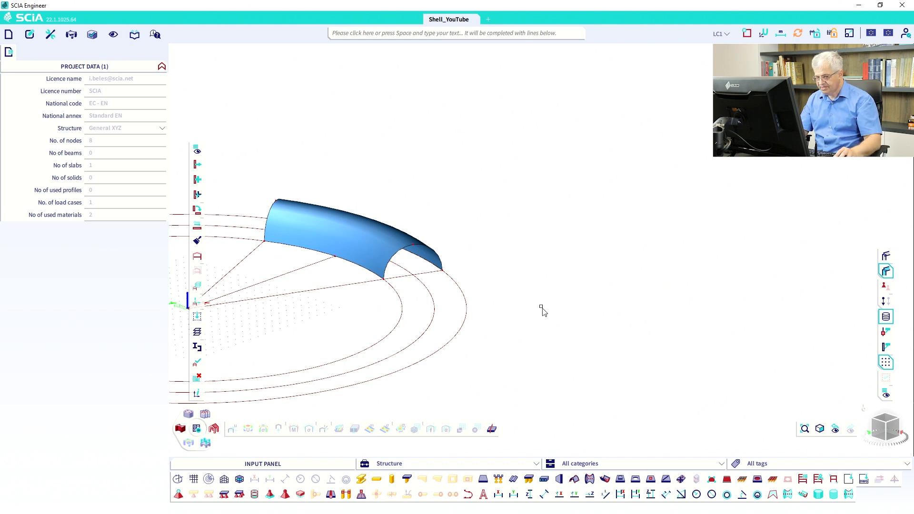
Step: Start a 200 mm thick C25/30 shell member outside the ring, beginning with a circular arc along X with its intermediate point 3 m from the start
left_click(576, 478)
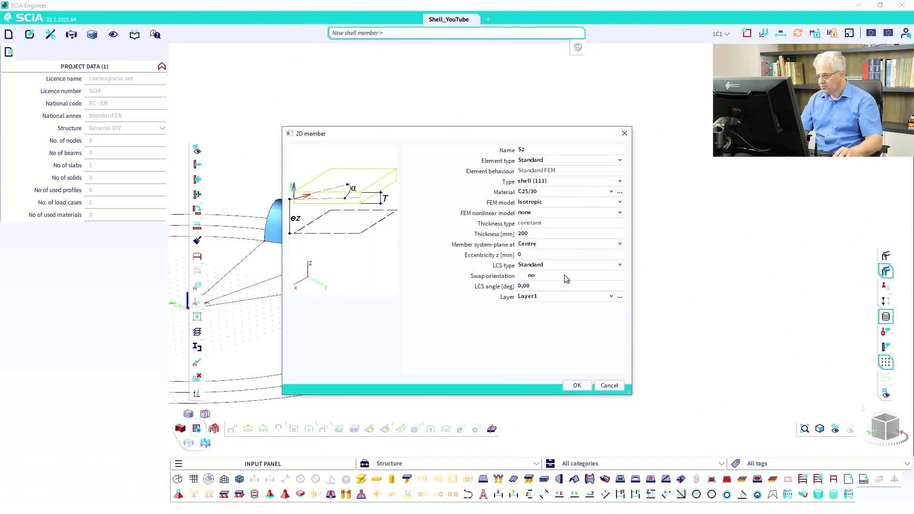
left_click(576, 386)
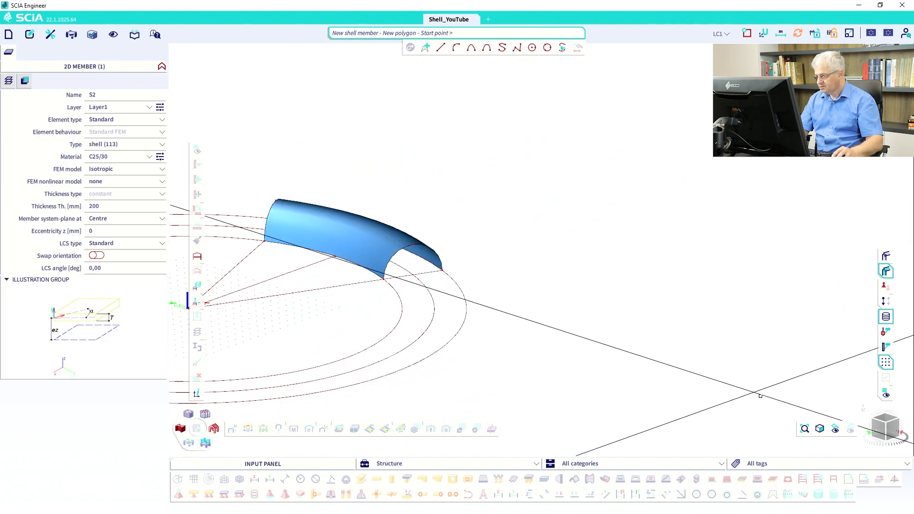
left_click(885, 419)
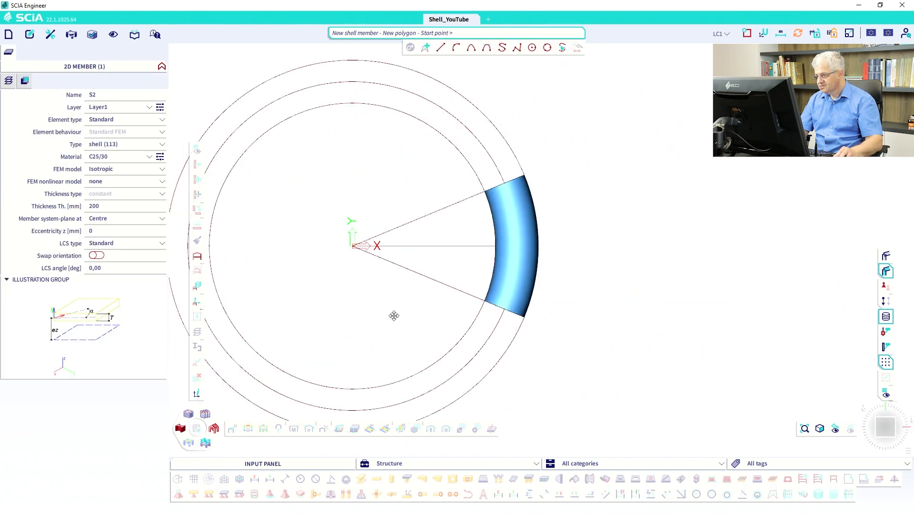
middle_click_drag(394, 316, 330, 325)
scroll(331, 325, "down", 1)
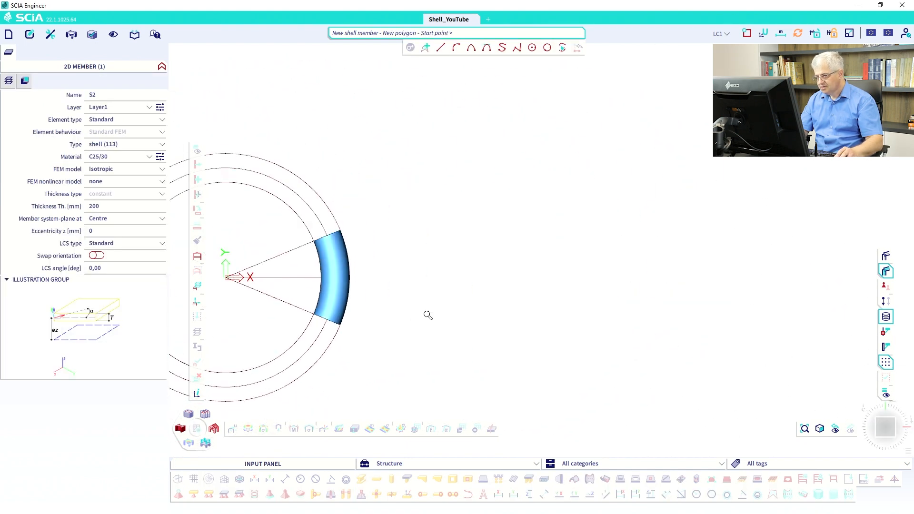
left_click(457, 48)
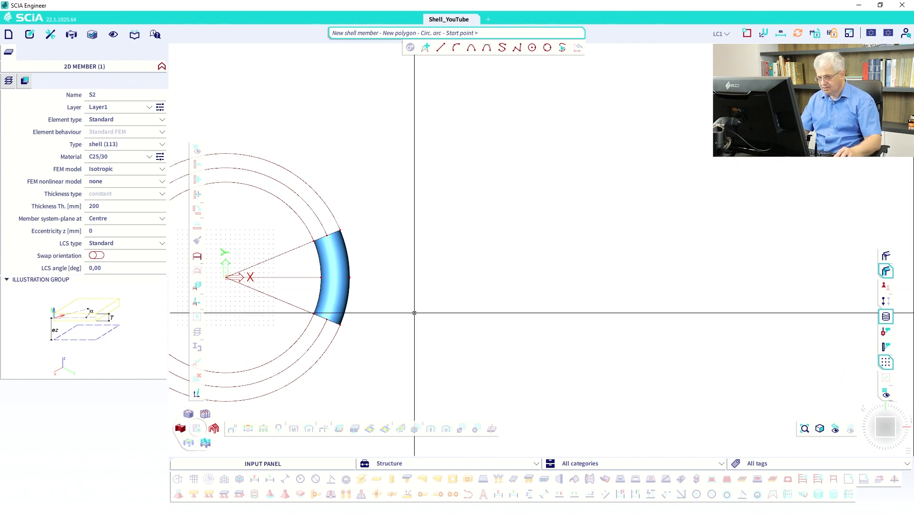
left_click(388, 307)
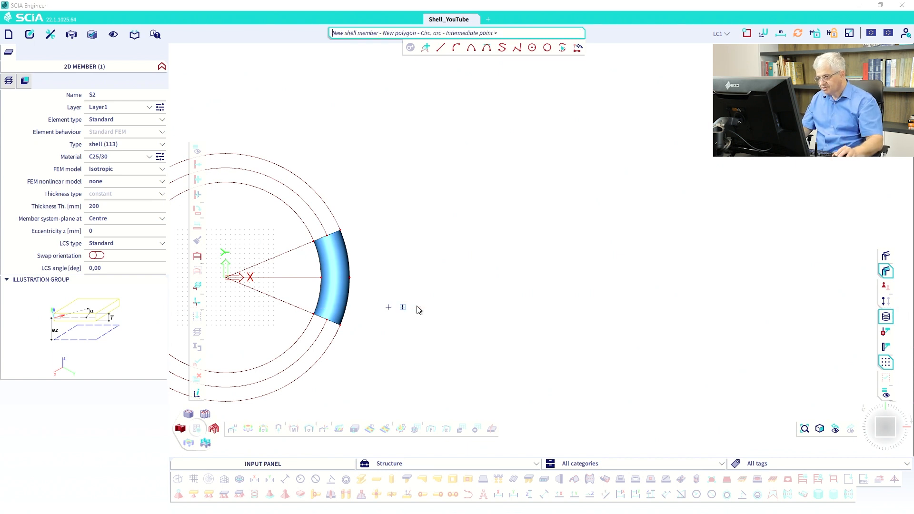
type("3")
key("Return")
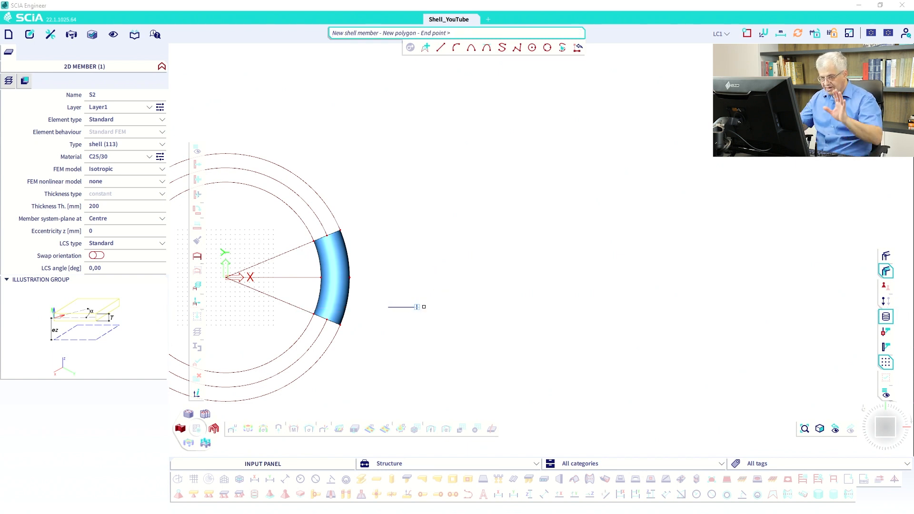
Step: Complete the second shell's boundary with straight edges as a 6 m square
left_click(417, 278)
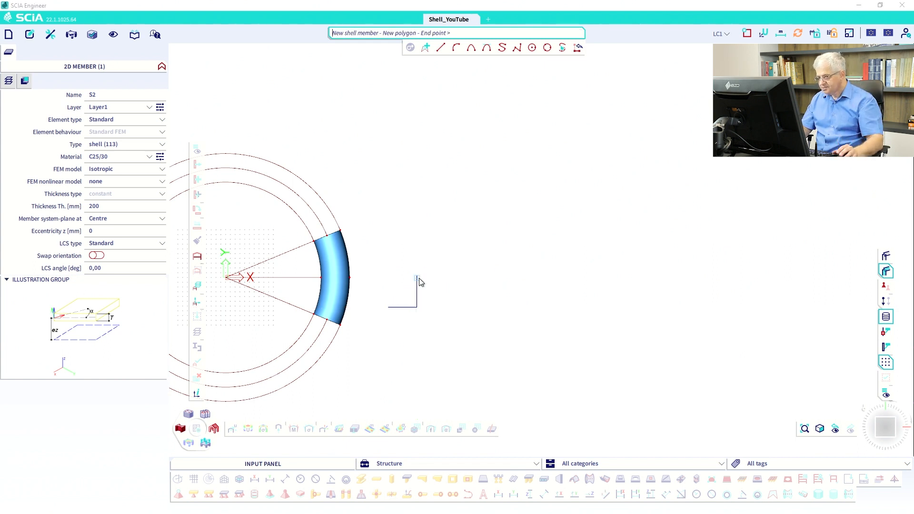
left_click(389, 278)
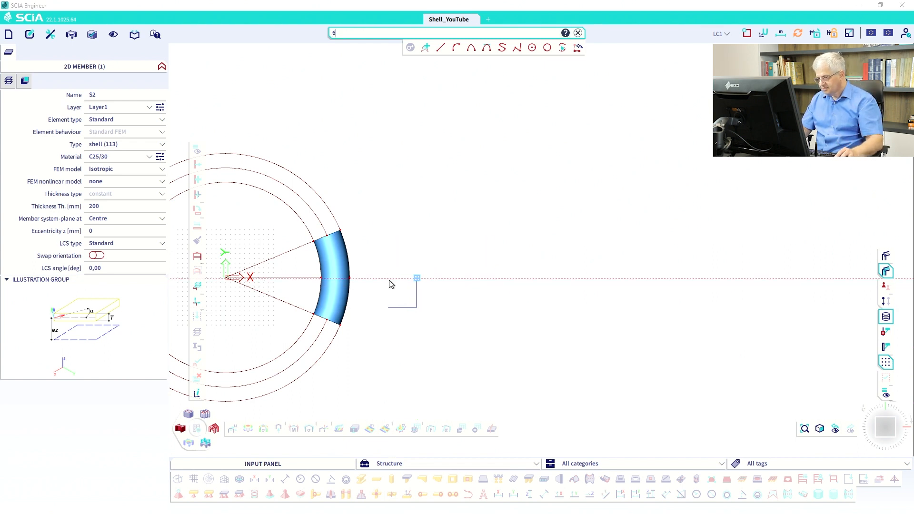
key("Escape")
key("Escape")
key("Escape")
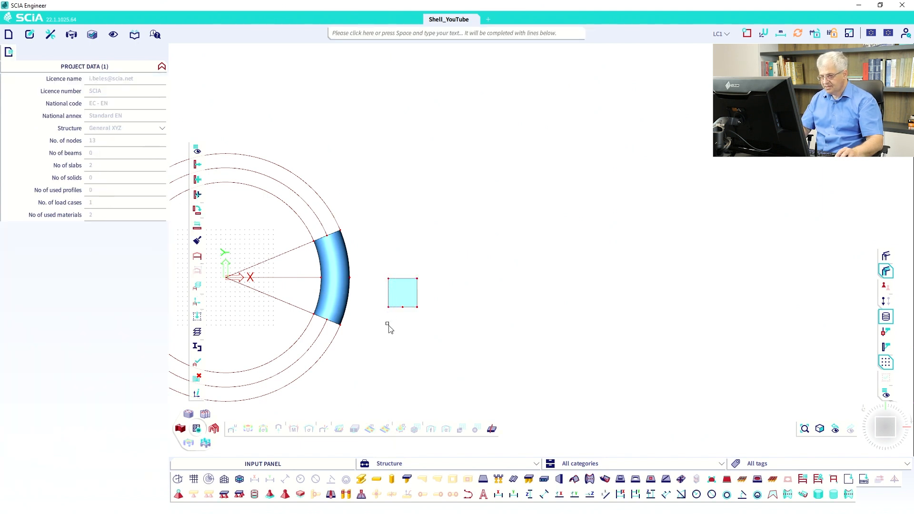
Step: Move the intermediate node of the square shell's arc edge 3 m vertically upward
mouse_move(386, 310)
right_mouse_down("ctrl")
mouse_move(404, 321)
mouse_move(424, 298)
mouse_move(406, 314)
mouse_move(395, 308)
right_mouse_up("ctrl")
scroll(394, 308, "up", 3)
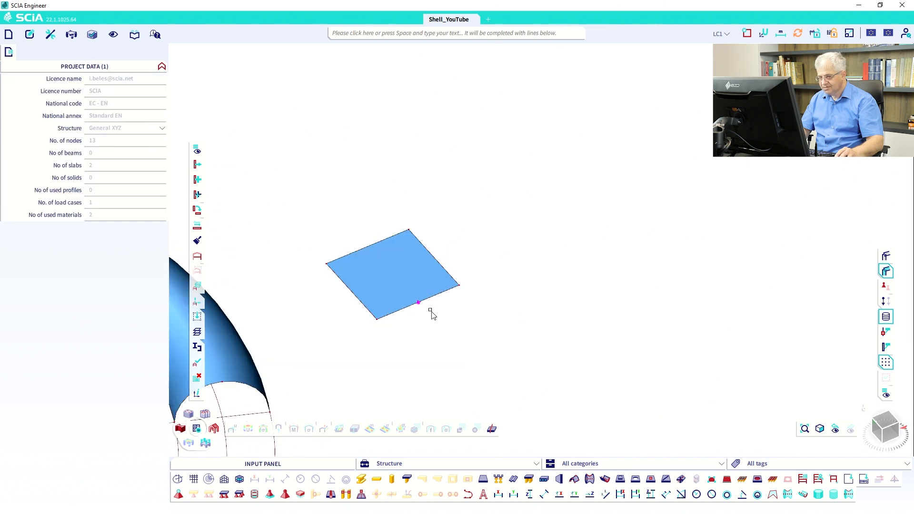
left_click(418, 302)
left_click(197, 163)
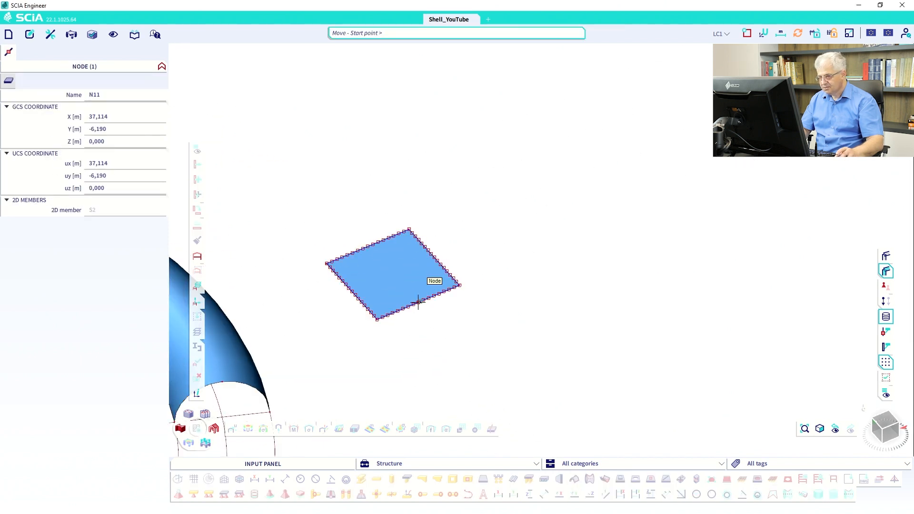
left_click(418, 303)
type("3")
key("Return")
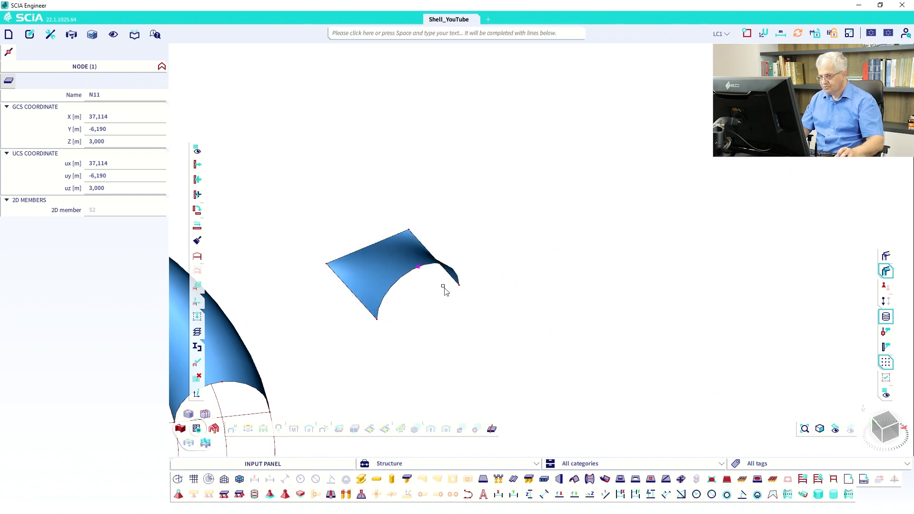
Step: Set the Y coordinate of the two corner nodes opposite the second shell's raised arc to 3 m
right_click_drag(429, 284, 386, 304, "ctrl")
key("Escape")
scroll(428, 294, "down", 2)
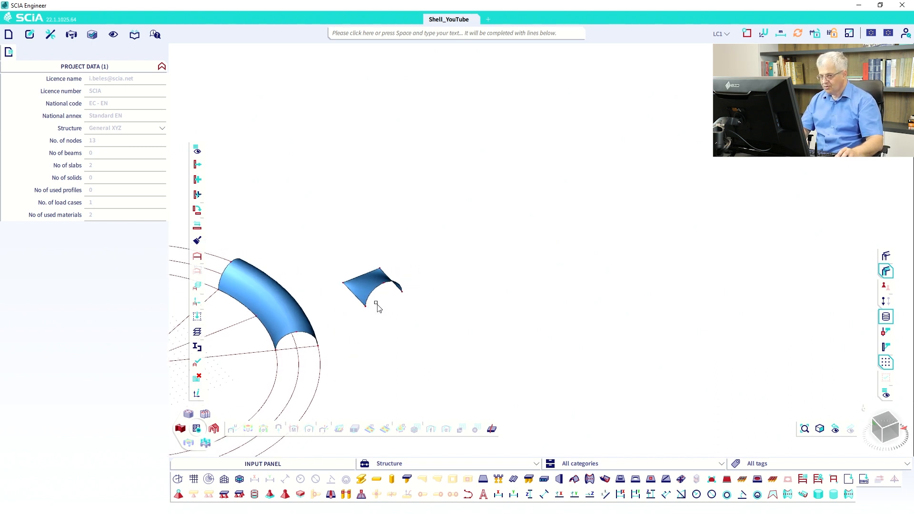
left_click_drag(331, 275, 387, 271)
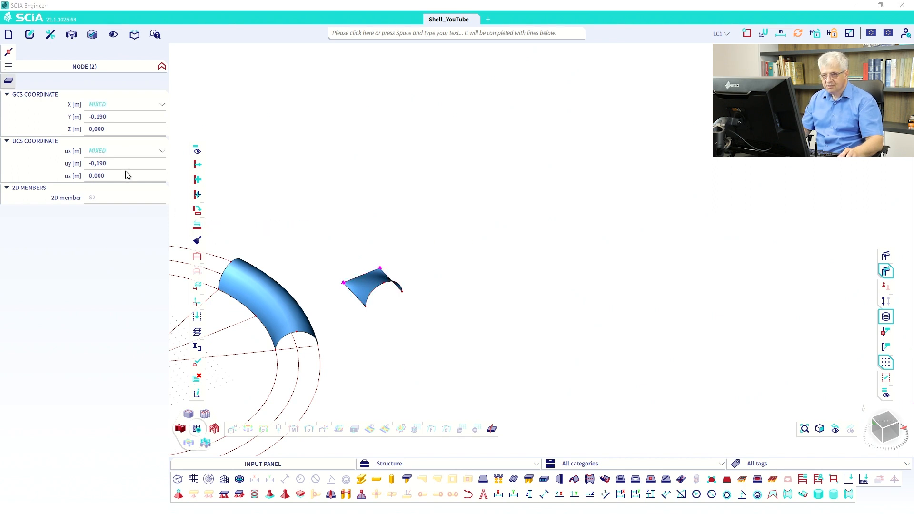
type("-3")
left_click(118, 118)
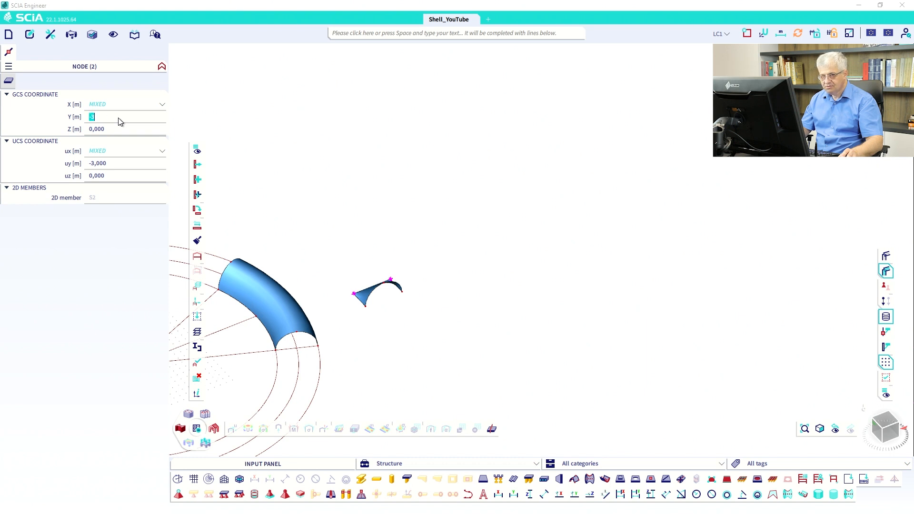
type("3")
key("Return")
key("Escape")
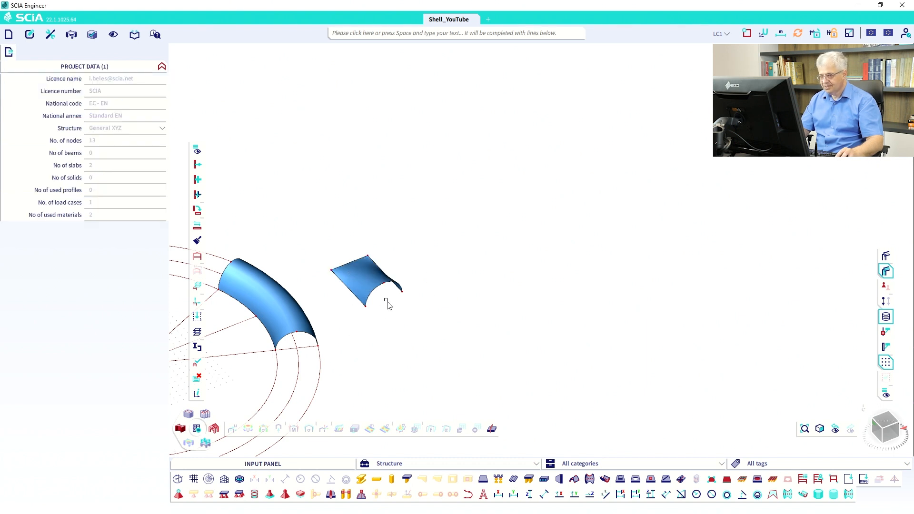
right_click_drag(387, 300, 377, 322, "ctrl")
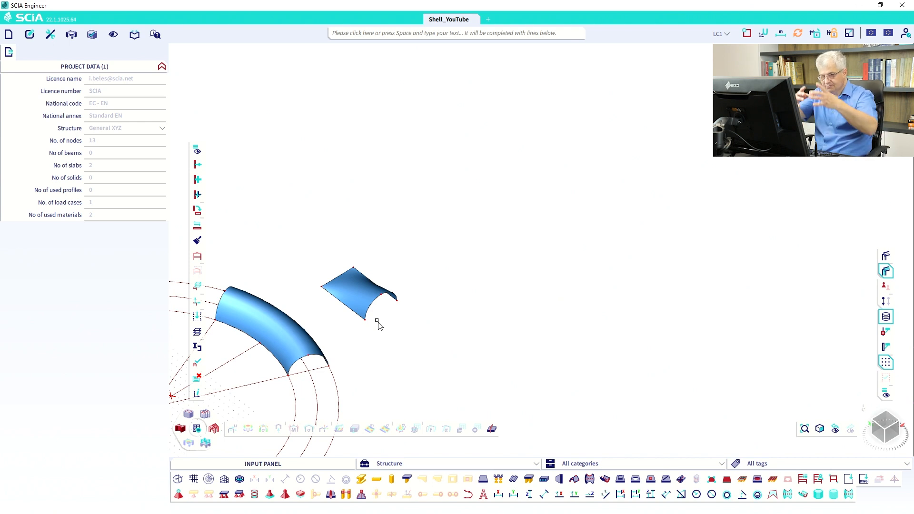
right_click_drag(389, 315, 393, 329, "ctrl")
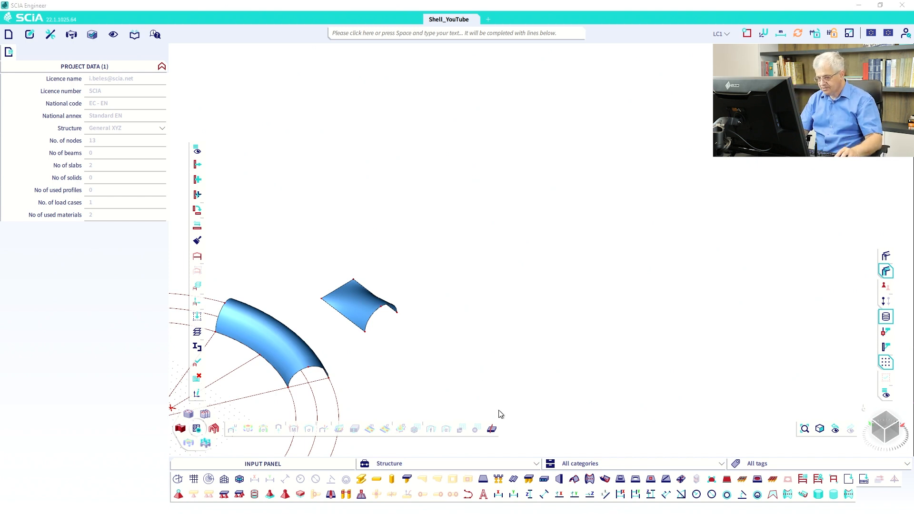
Step: Draw a 1.5 m construction line parallel to the X axis, away from the second shell on its outer side
left_click(470, 496)
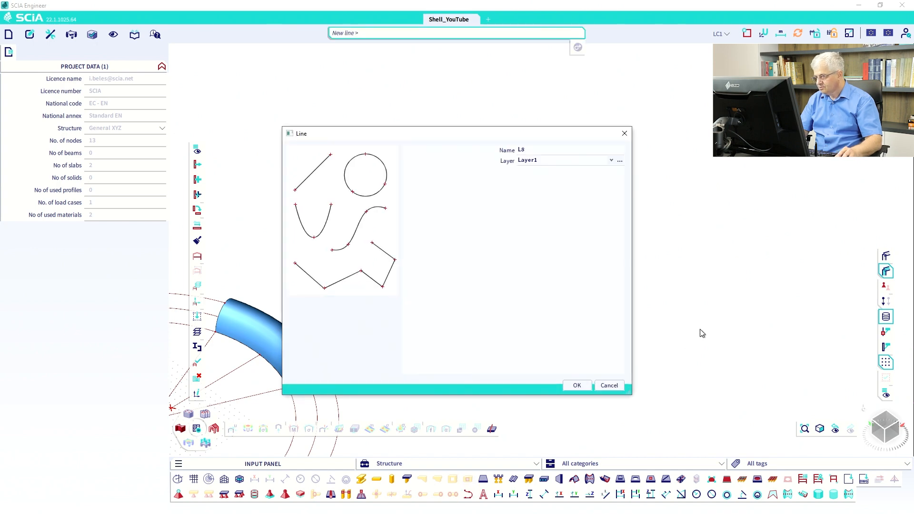
left_click(589, 389)
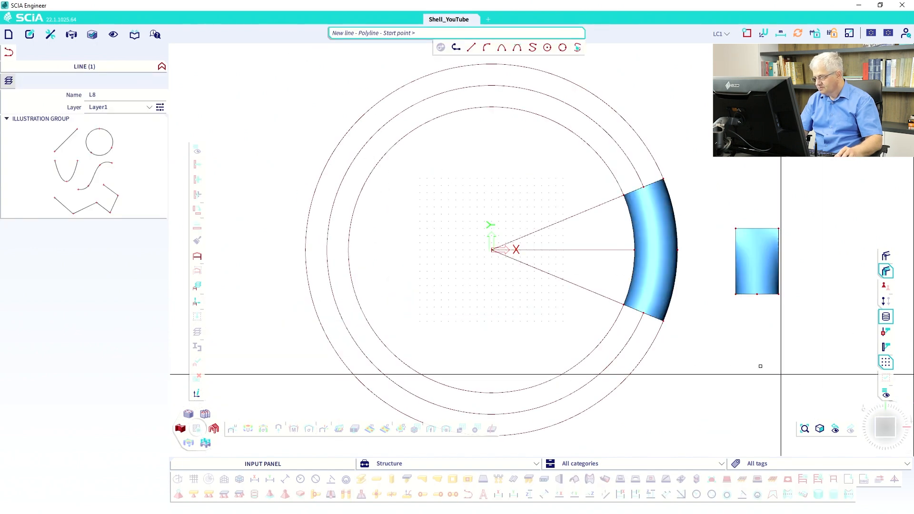
scroll(685, 314, "up", 3)
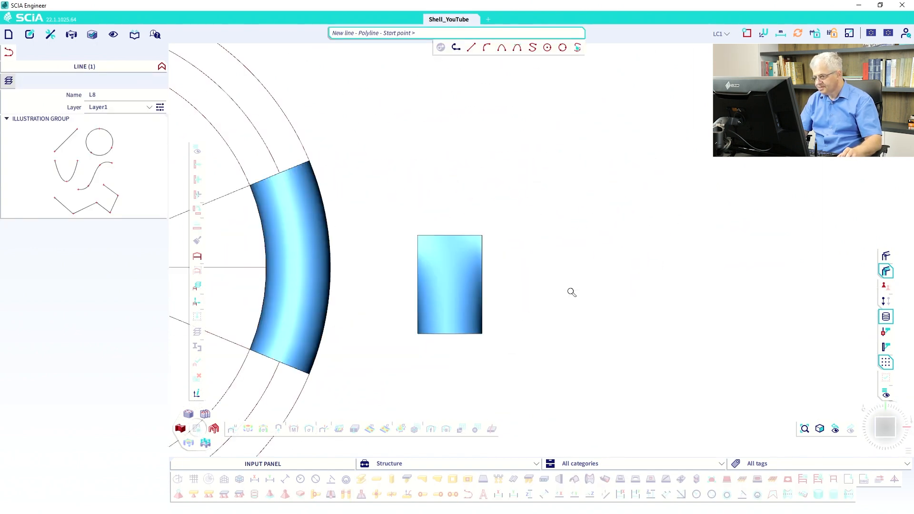
left_click(597, 283)
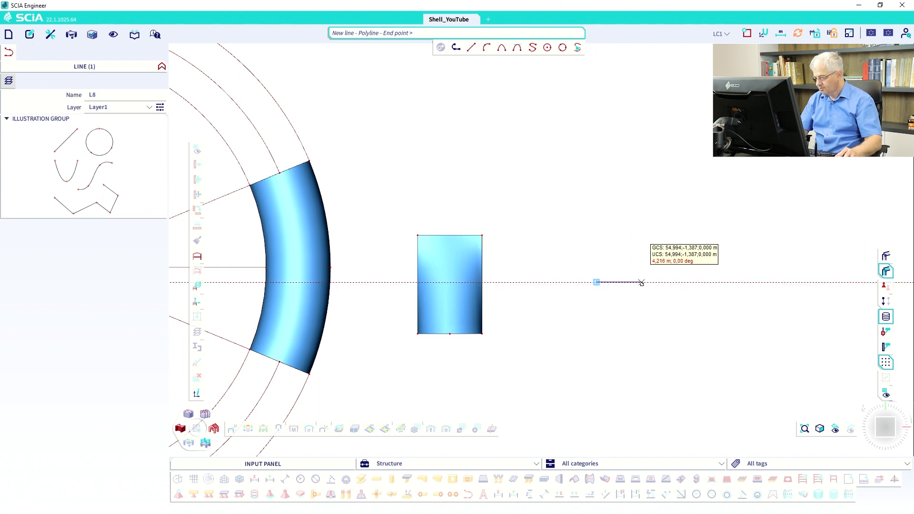
type("1,5")
key("Return")
key("Escape")
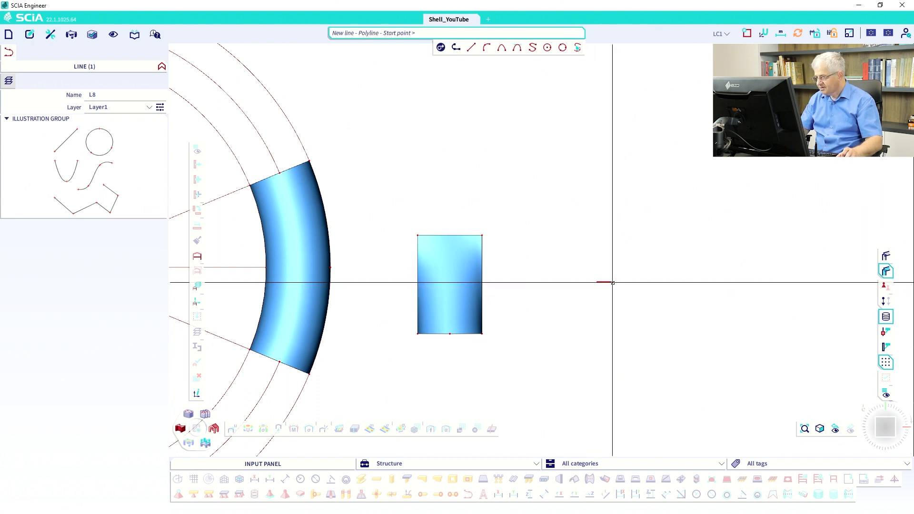
Step: Turn off snapping to line divisions
scroll(619, 291, "up", 2)
scroll(620, 291, "up", 2)
left_click(747, 33)
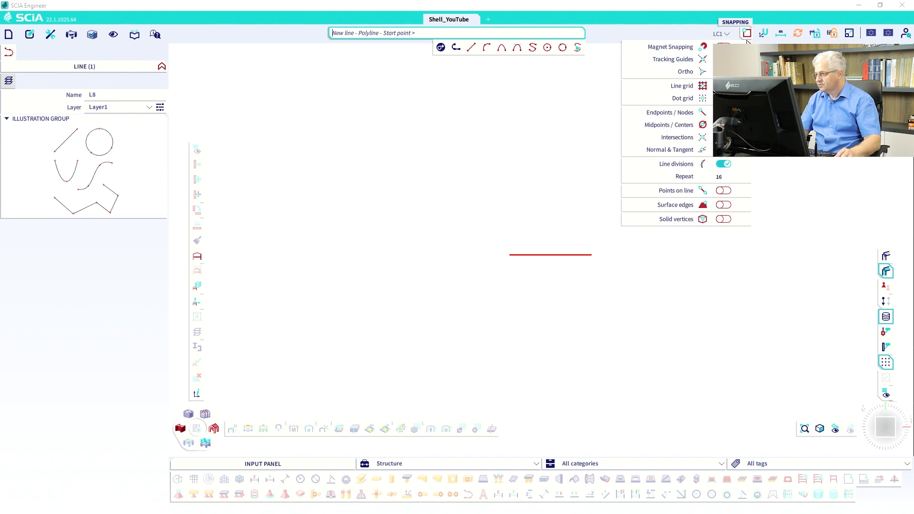
left_click(723, 163)
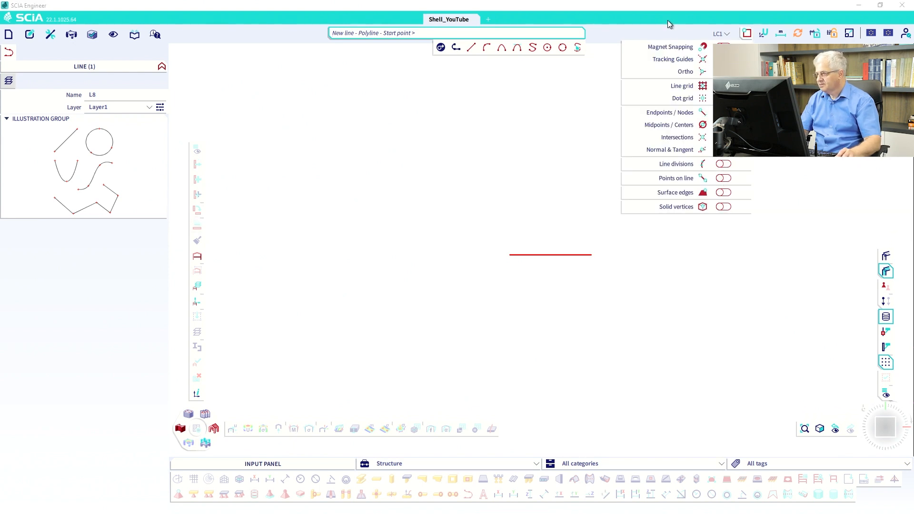
left_click(594, 31)
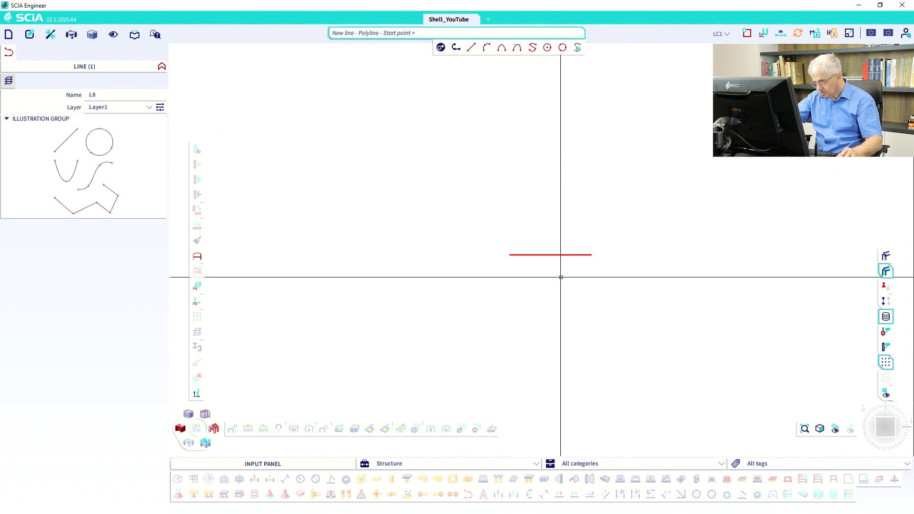
Step: Draw a 1.5 m line perpendicular to the first, starting 0.75 m from its midpoint so that the two form a centred cross
left_click(551, 254)
type("0,")
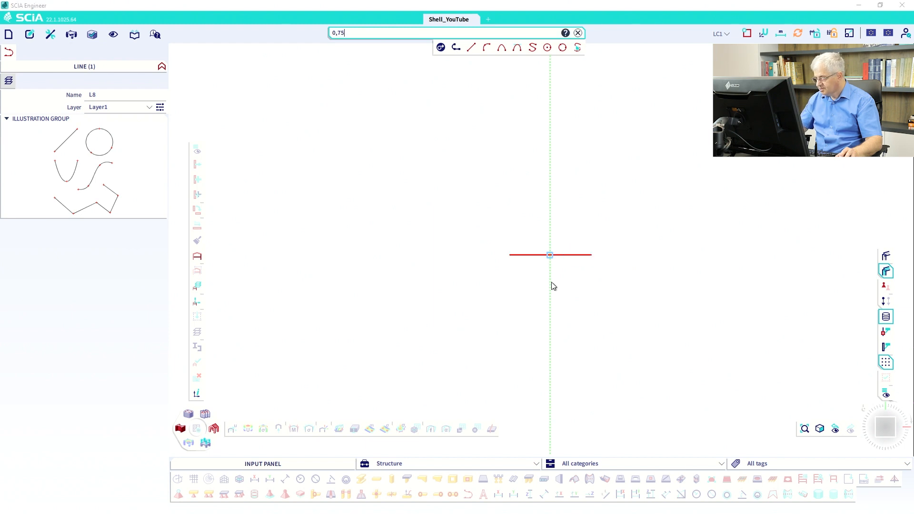
type("75")
key("Return")
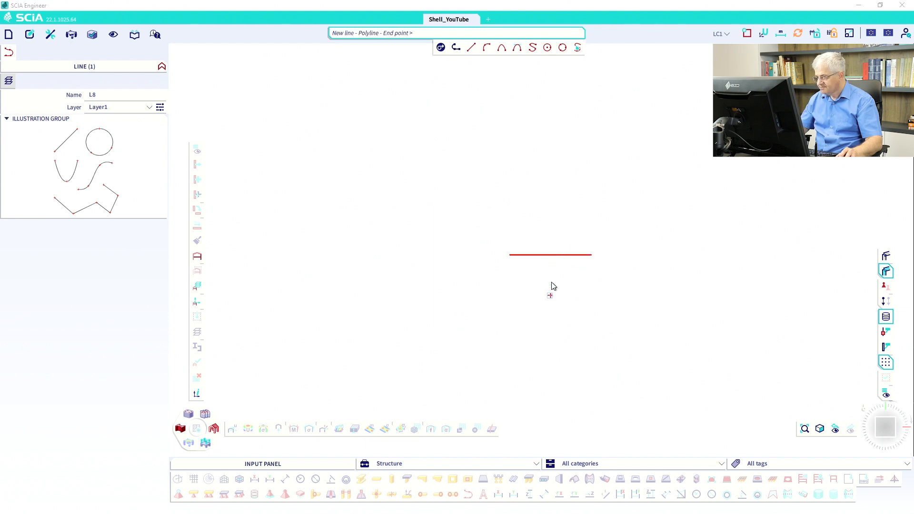
left_click(550, 219)
key("Escape")
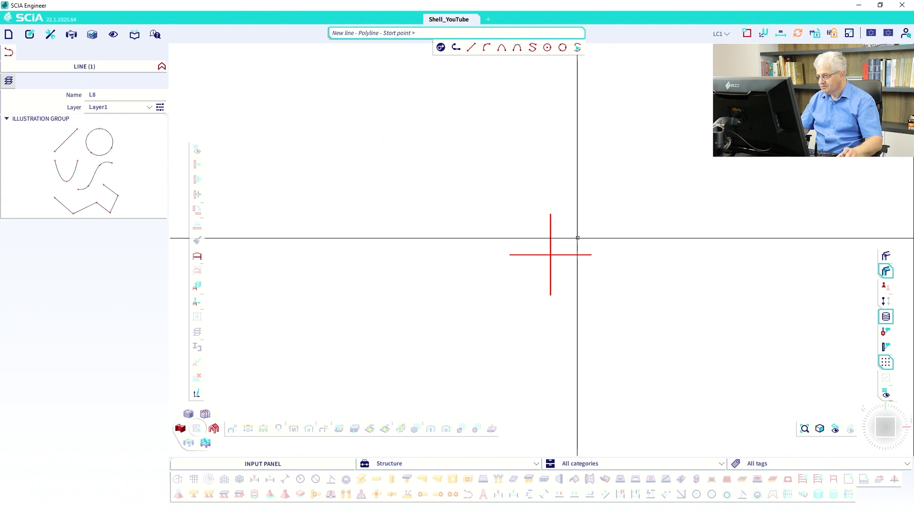
key("Escape")
Step: Copy both crossing lines vertically upward, using their common midpoint as the base point
left_click_drag(573, 274, 544, 252)
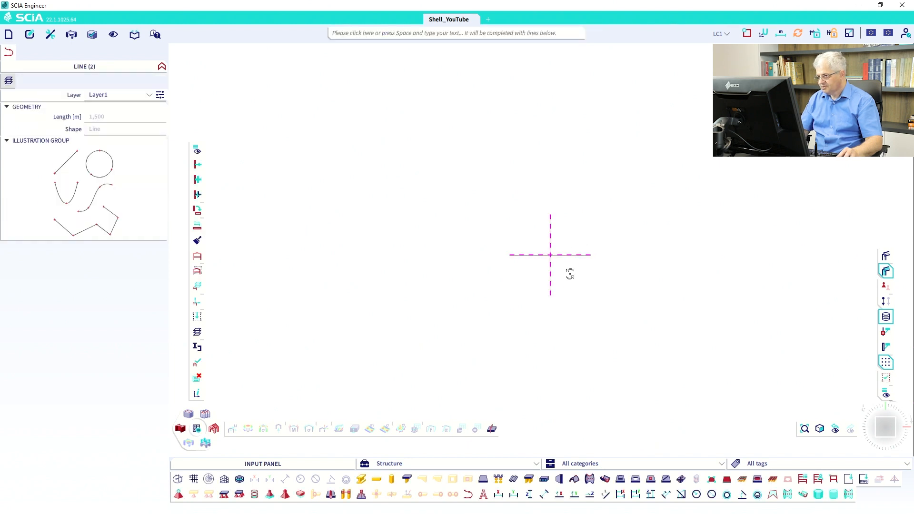
right_click_drag(569, 273, 593, 260, "ctrl")
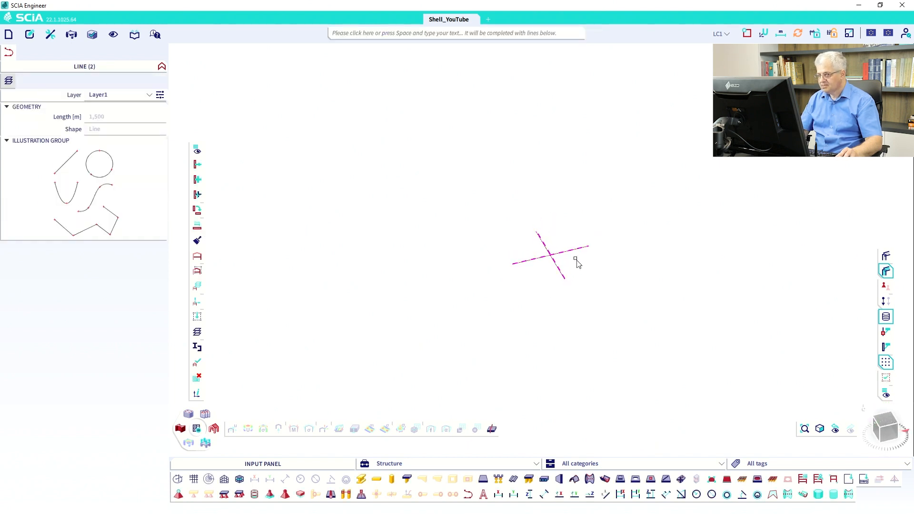
left_click(199, 181)
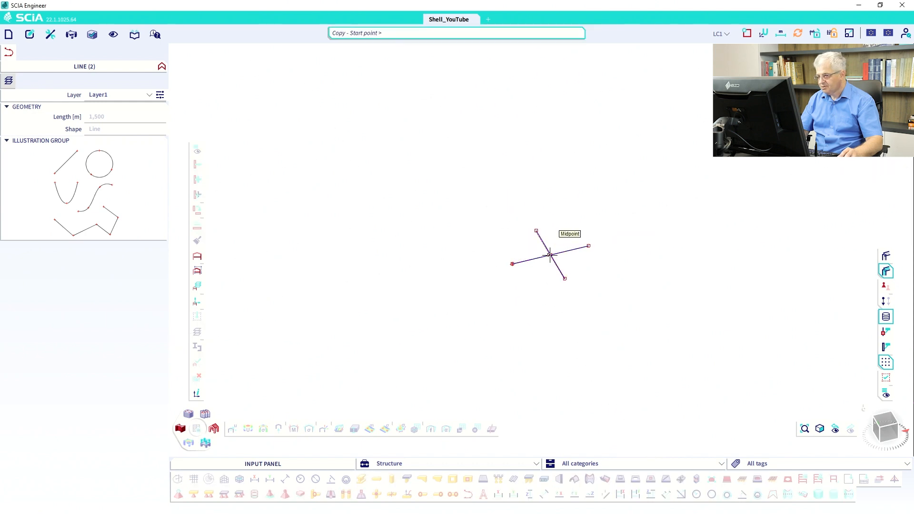
left_click(550, 255)
left_click(551, 202)
key("Escape")
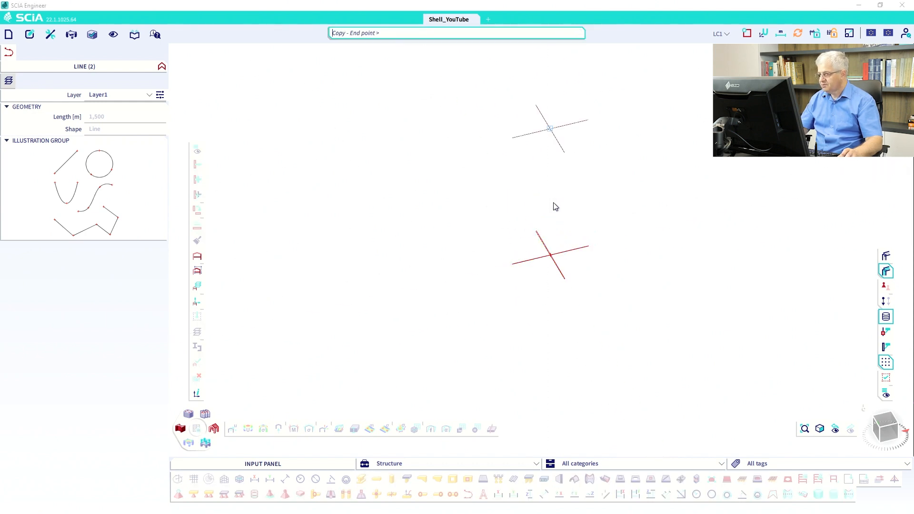
key("Escape")
Step: Enlarge both lines of the upper cross by 0.75 m at each of their four ends
left_click(30, 34)
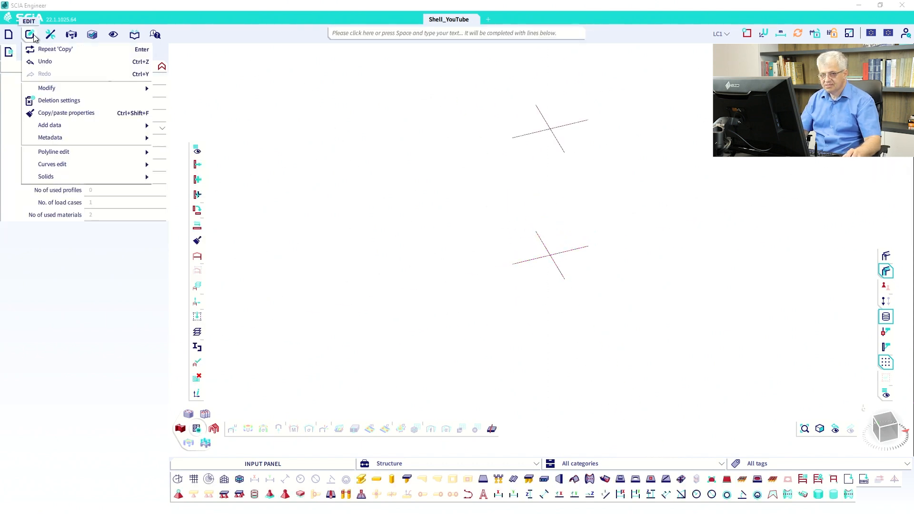
mouse_move(145, 90)
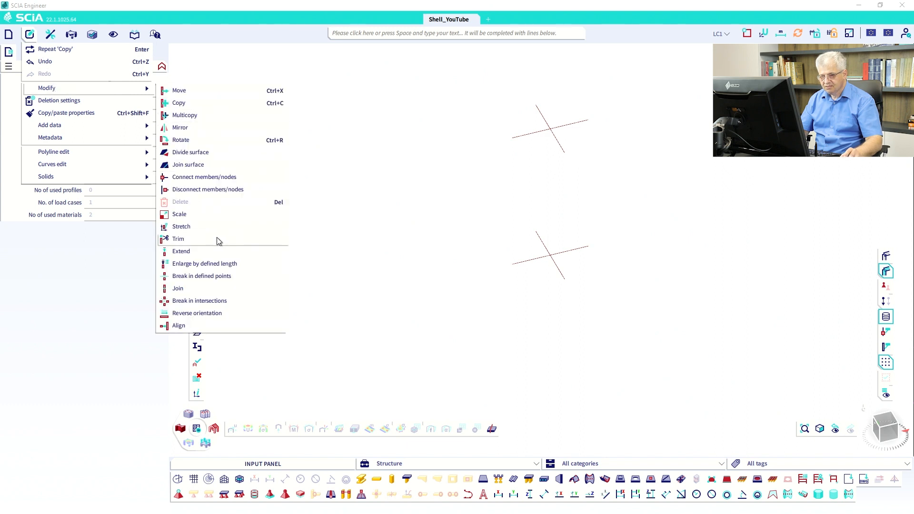
left_click(212, 265)
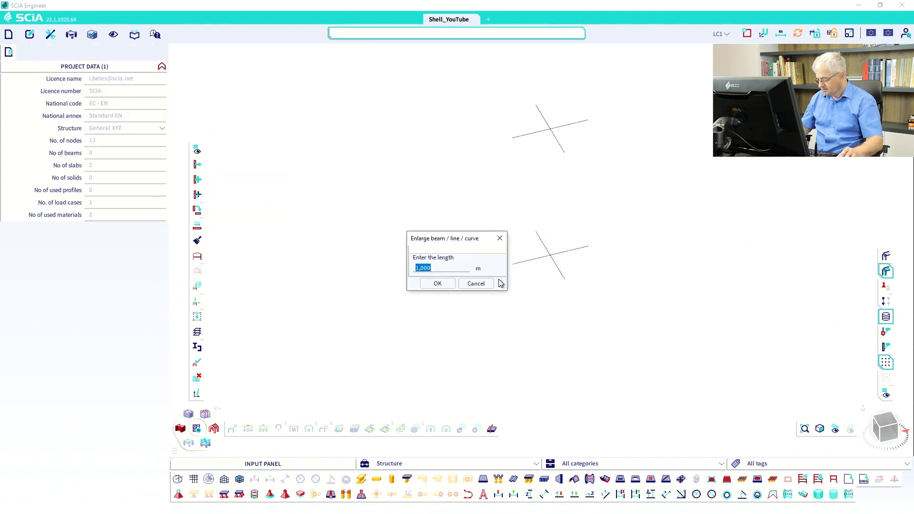
type("0,75")
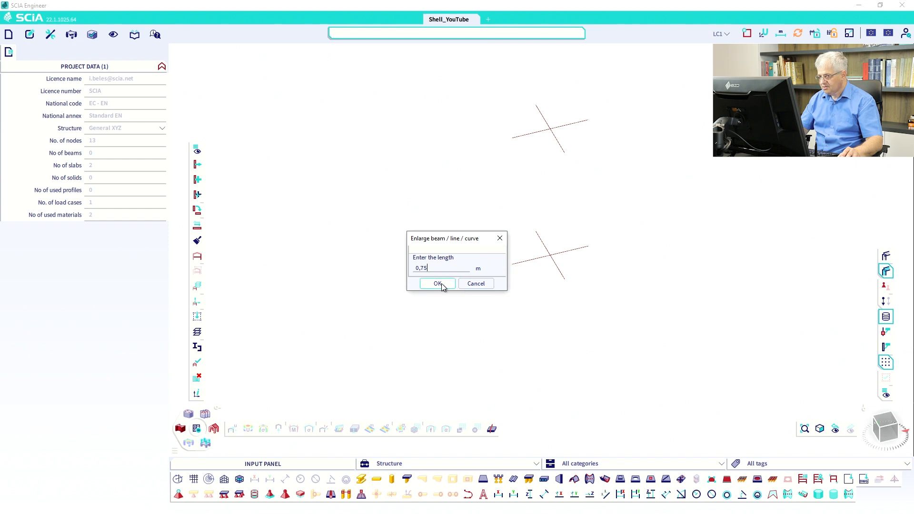
left_click(441, 285)
left_click(578, 123)
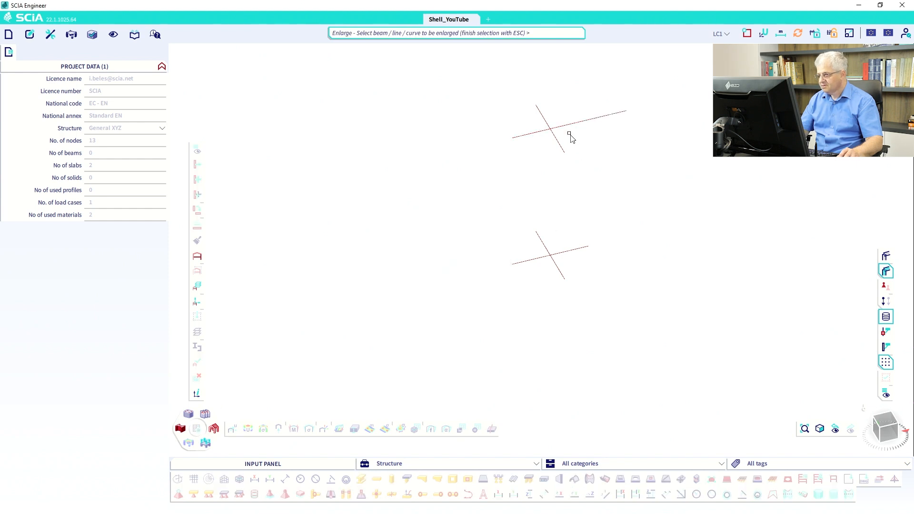
left_click(560, 143)
left_click(544, 119)
left_click(527, 135)
key("Escape")
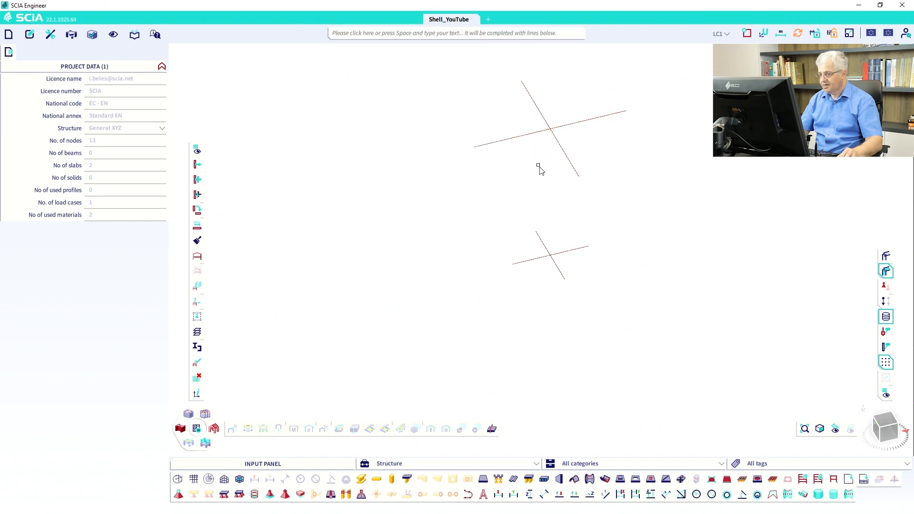
Step: Draw a closed 3 m square polyline around the upper cross, with the cross's line ends at the middle of its sides
middle_click_drag(542, 168, 486, 225)
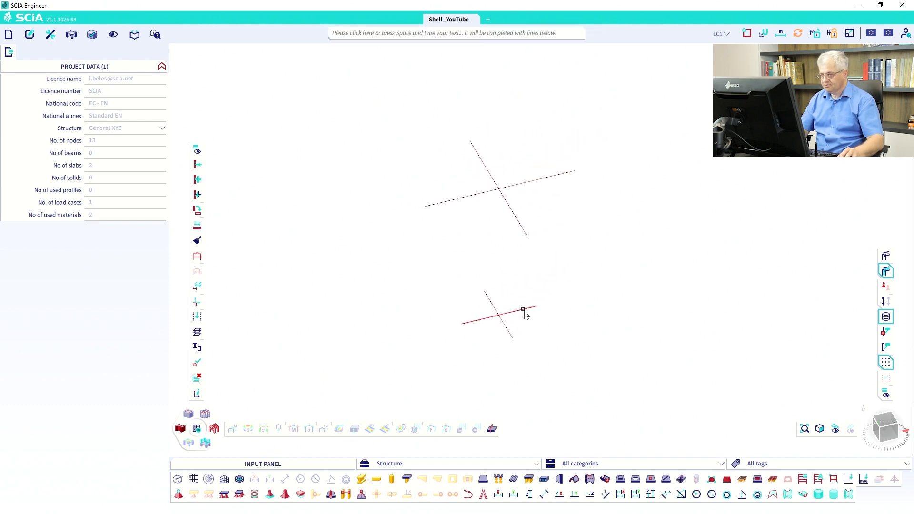
left_click(469, 494)
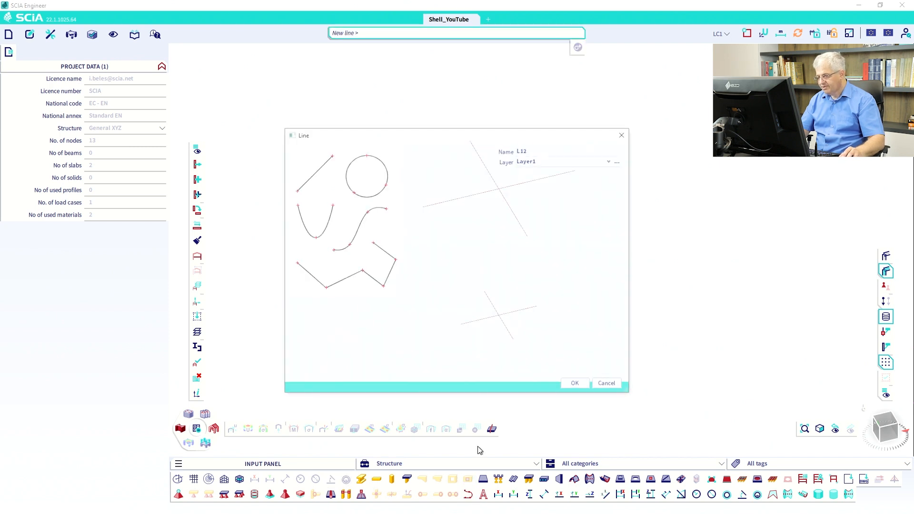
left_click(575, 383)
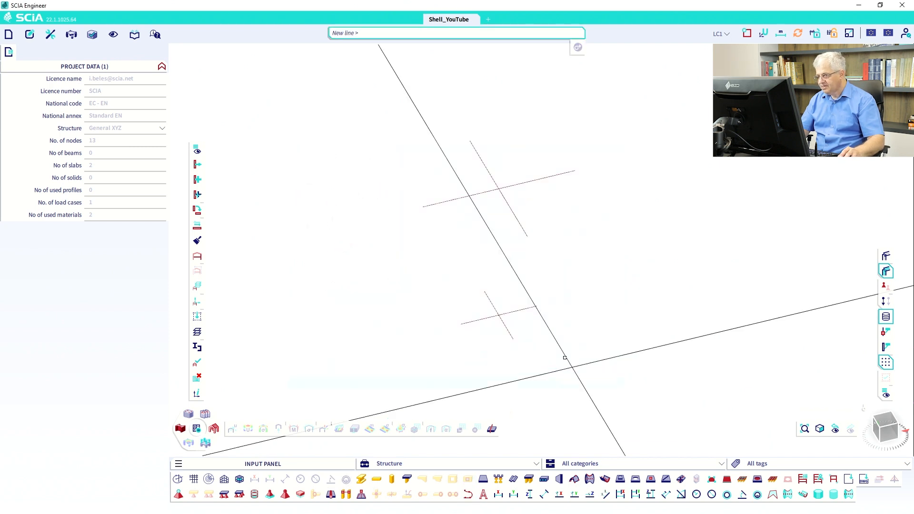
left_click(423, 207)
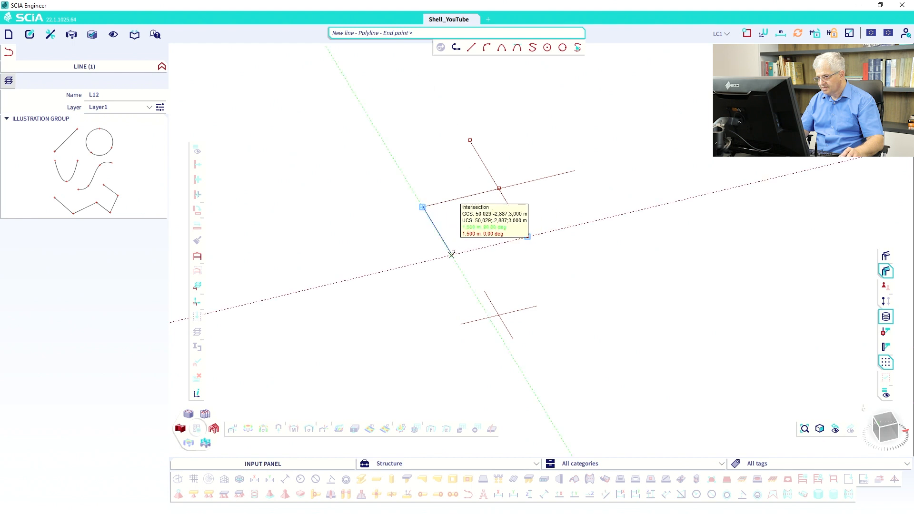
left_click(452, 255)
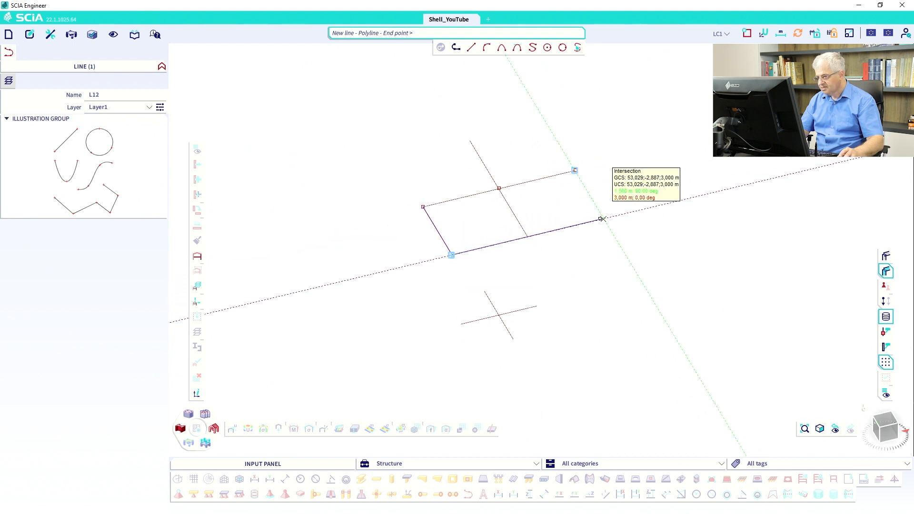
left_click(602, 219)
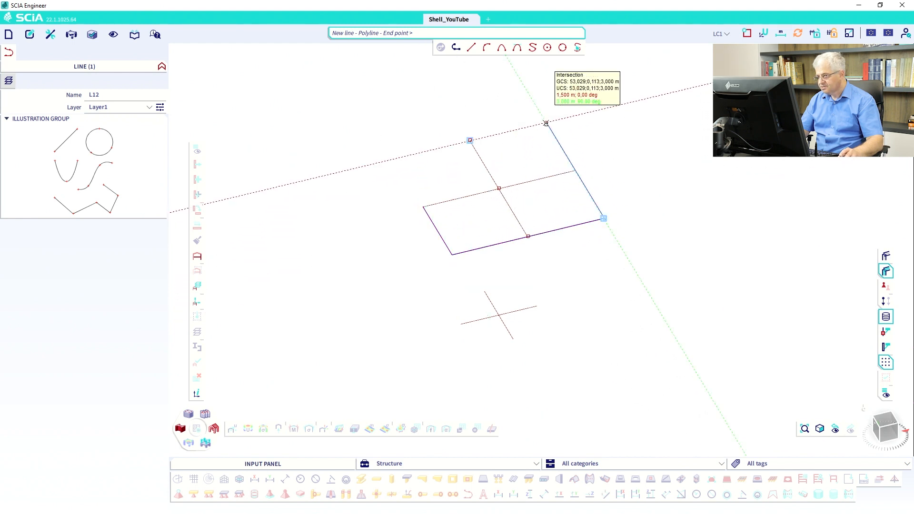
left_click(547, 123)
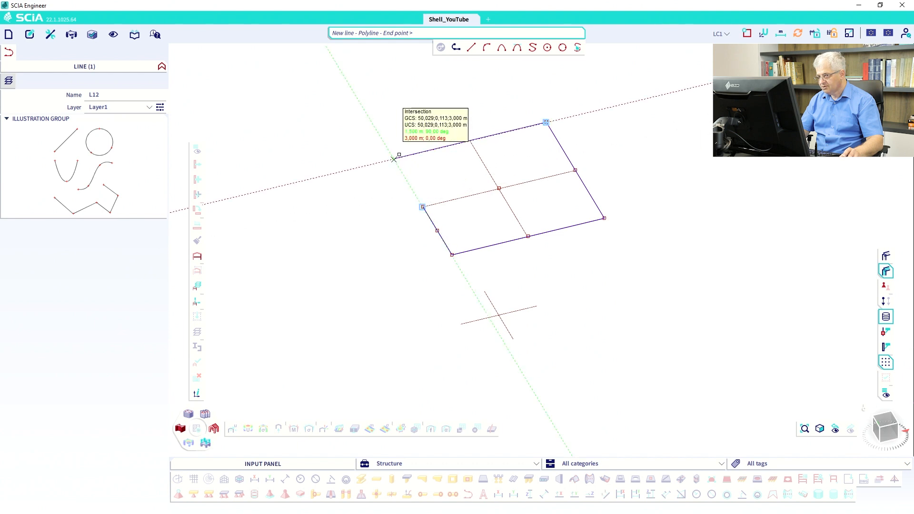
left_click(394, 159)
left_click(423, 206)
key("Escape")
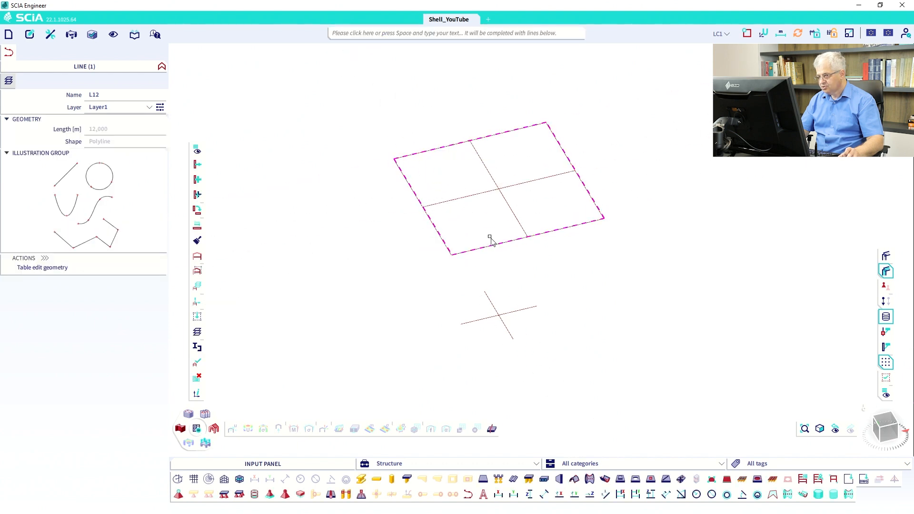
key("Escape")
right_click_drag(531, 240, 534, 233, "ctrl")
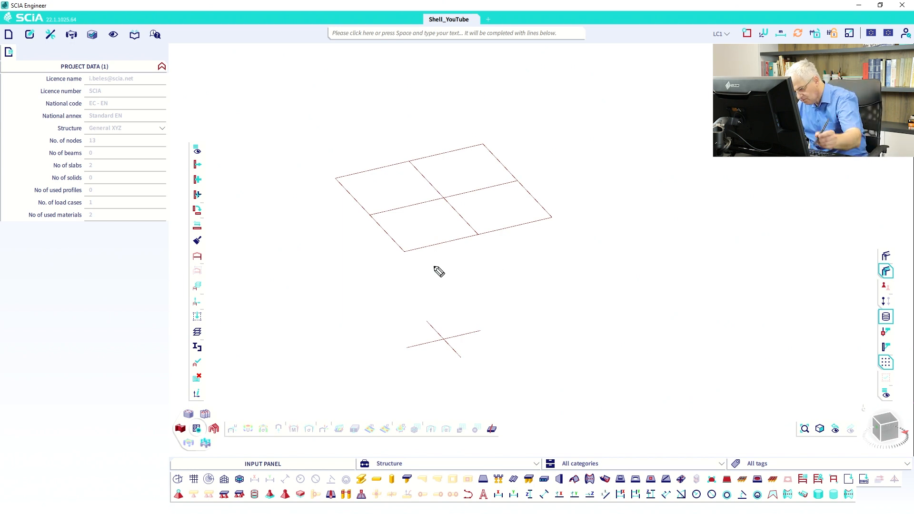
left_click(478, 236)
left_click(463, 332)
left_click(411, 167)
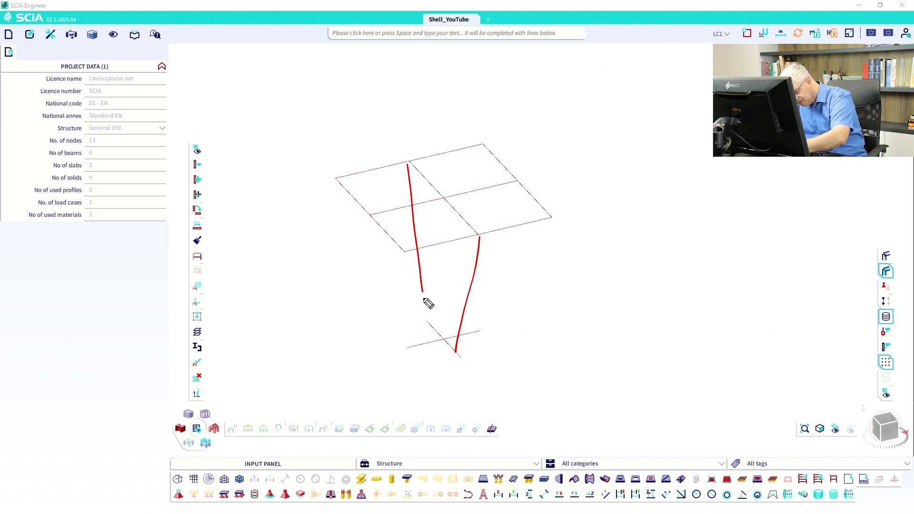
left_click(442, 325)
mouse_move(459, 360)
left_mouse_down()
mouse_move(483, 322)
mouse_move(437, 317)
left_mouse_up()
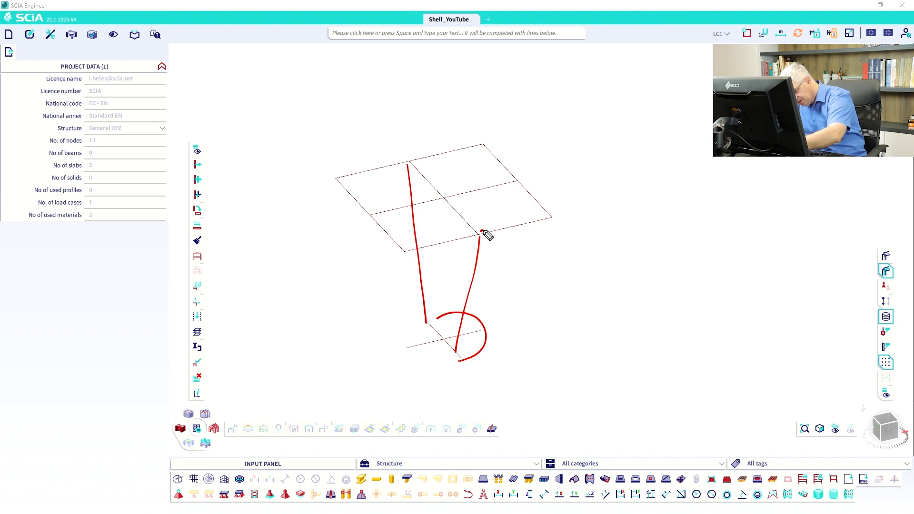
mouse_move(481, 232)
left_mouse_down()
mouse_move(537, 215)
mouse_move(483, 145)
mouse_move(410, 164)
left_mouse_up()
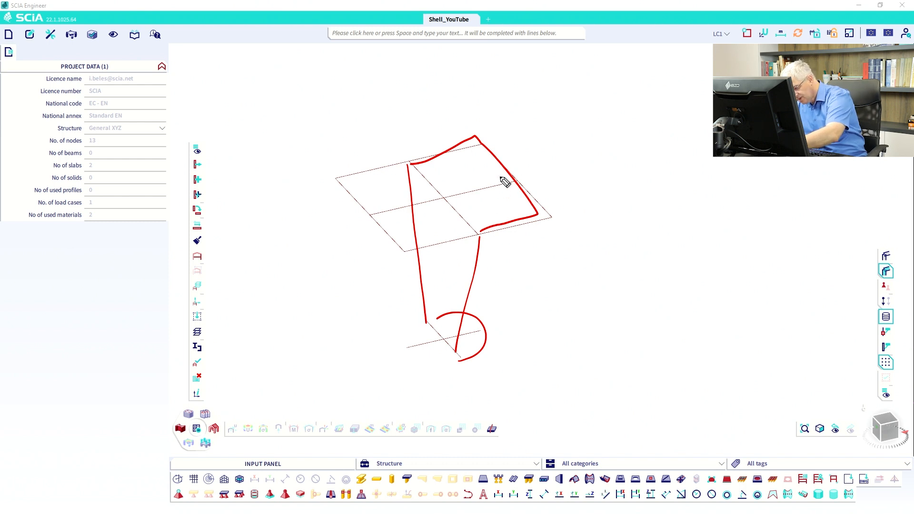
left_click_drag(496, 179, 503, 189)
left_click_drag(484, 280, 497, 291)
left_click_drag(494, 332, 490, 348)
left_click_drag(402, 236, 408, 258)
left_click_drag(493, 329, 434, 275)
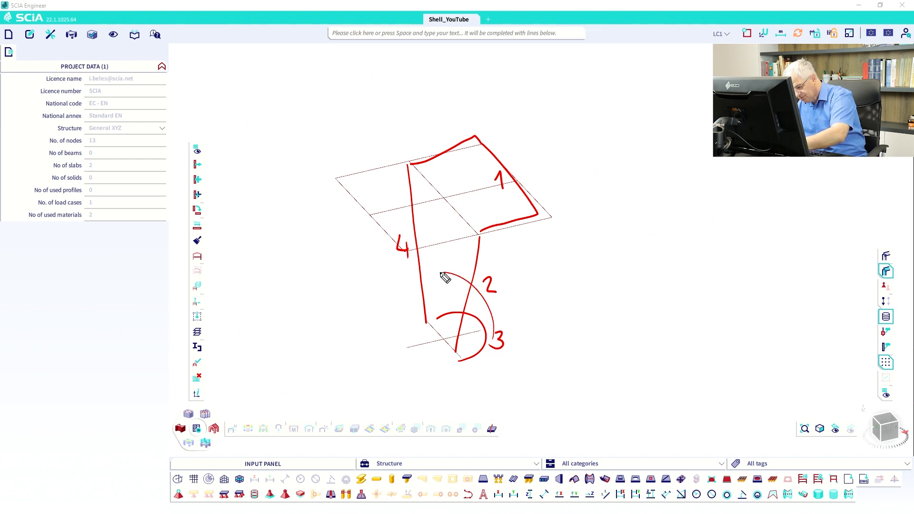
left_click_drag(519, 323, 499, 276)
mouse_move(437, 241)
left_mouse_down()
mouse_move(494, 292)
mouse_move(436, 210)
left_mouse_up()
mouse_move(529, 283)
left_mouse_down()
mouse_move(496, 206)
mouse_move(448, 195)
left_mouse_up()
mouse_move(523, 267)
left_mouse_down()
mouse_move(469, 169)
mouse_move(430, 176)
mouse_move(465, 149)
left_mouse_up()
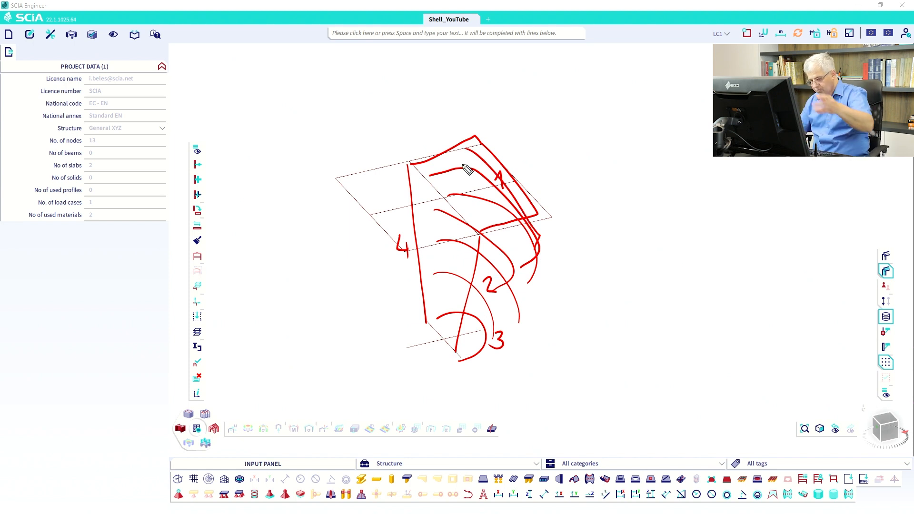
key("Escape")
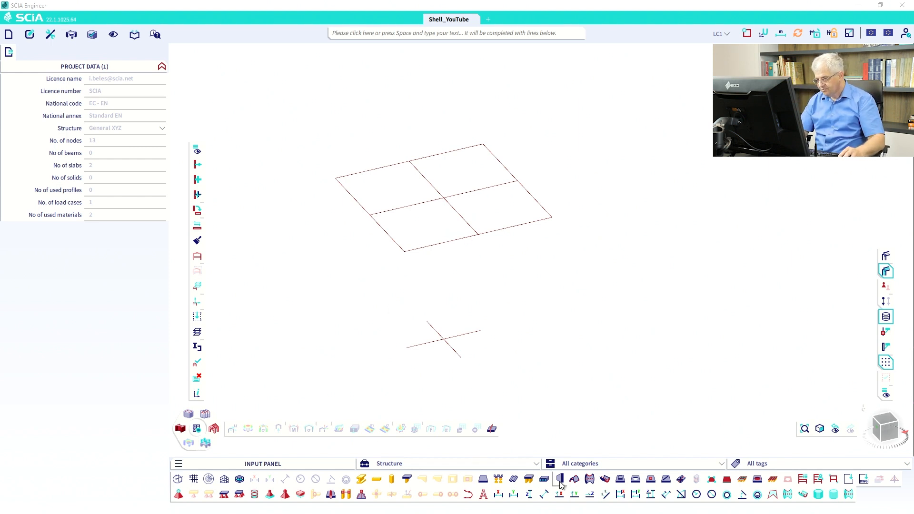
Step: Begin a new shell member and set its material to steel S 235
left_click(574, 479)
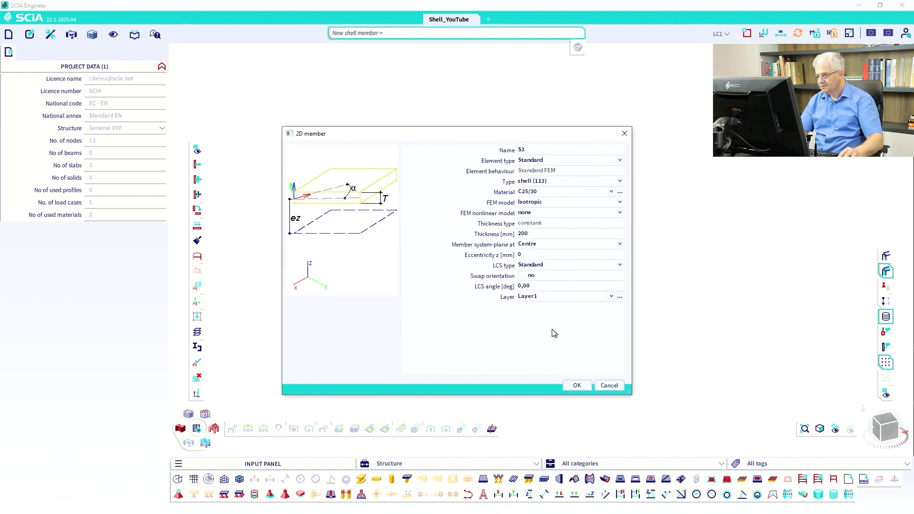
left_click(540, 192)
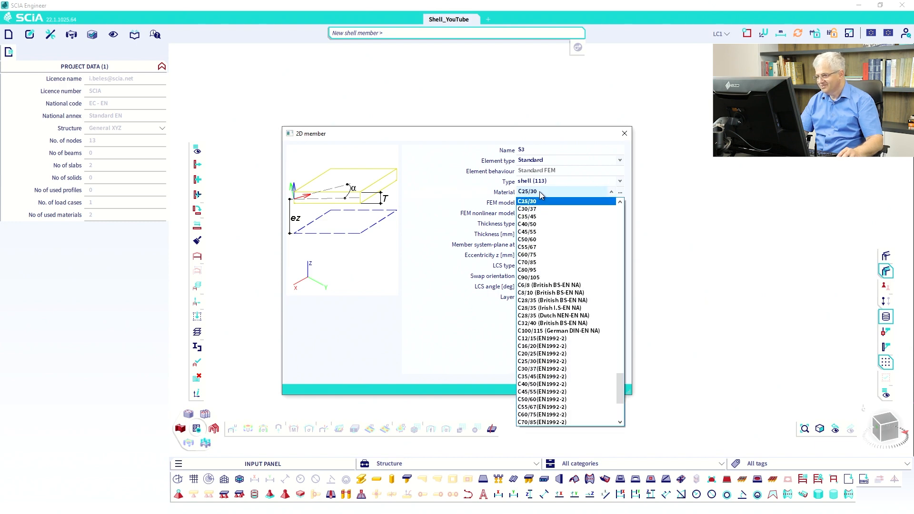
left_click_drag(622, 376, 622, 208)
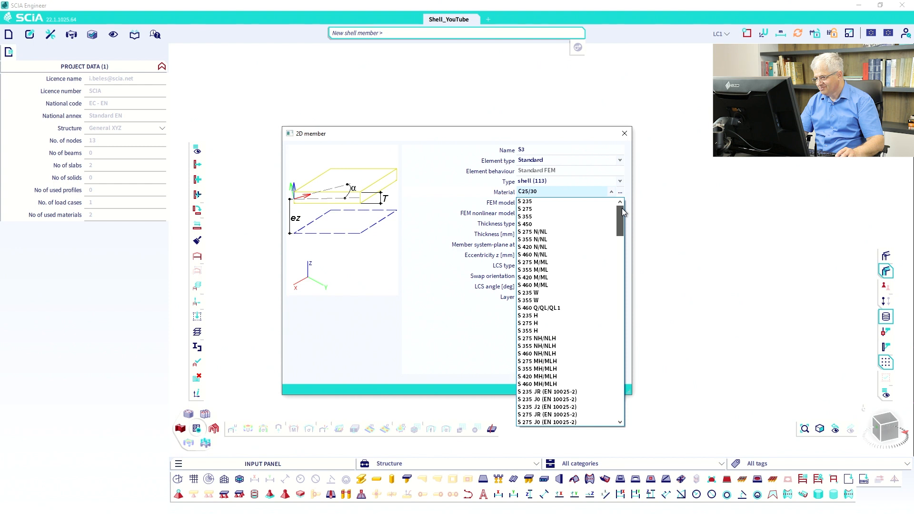
left_click(534, 201)
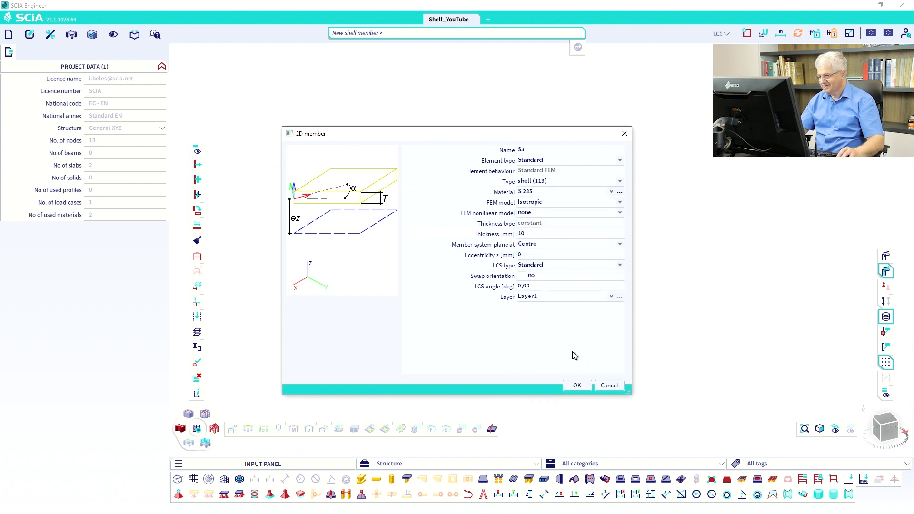
left_click(586, 385)
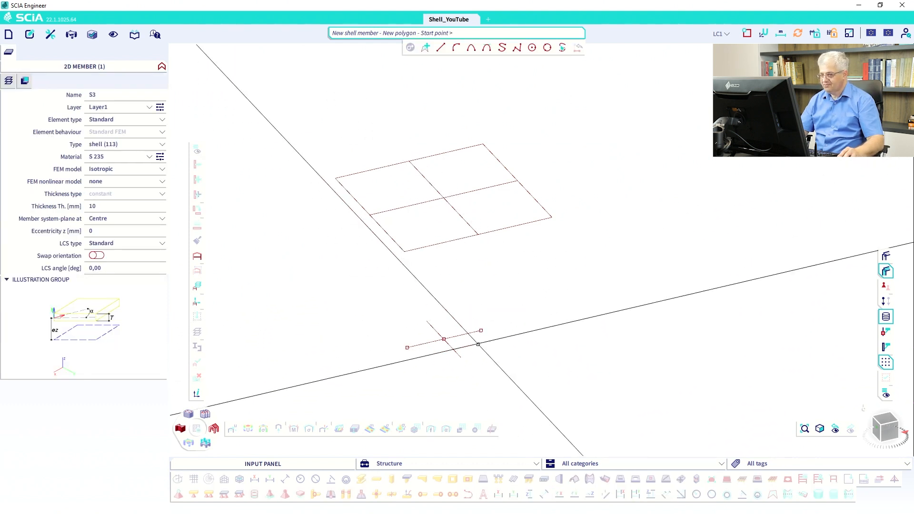
Step: Start the shell outline with a semicircular arc on the lower cross, between the ends of one line through an end of the other
left_click(457, 48)
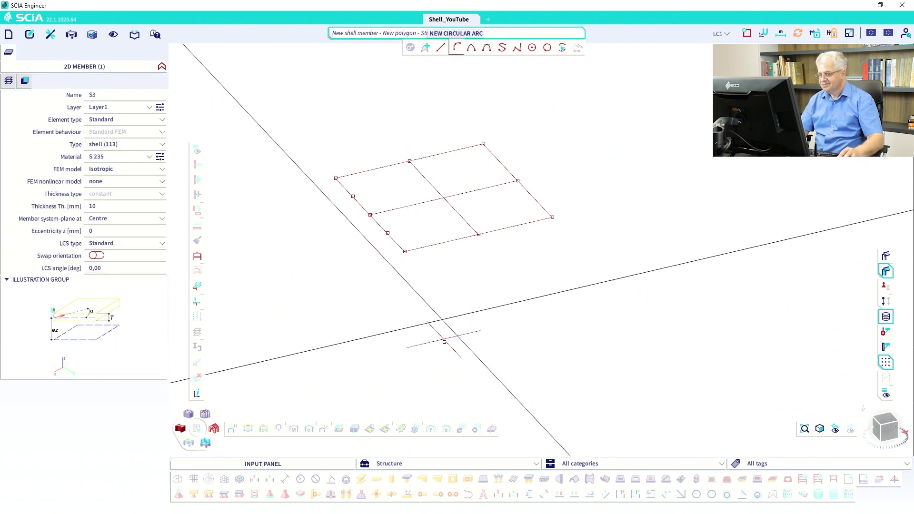
left_click(427, 321)
left_click(481, 330)
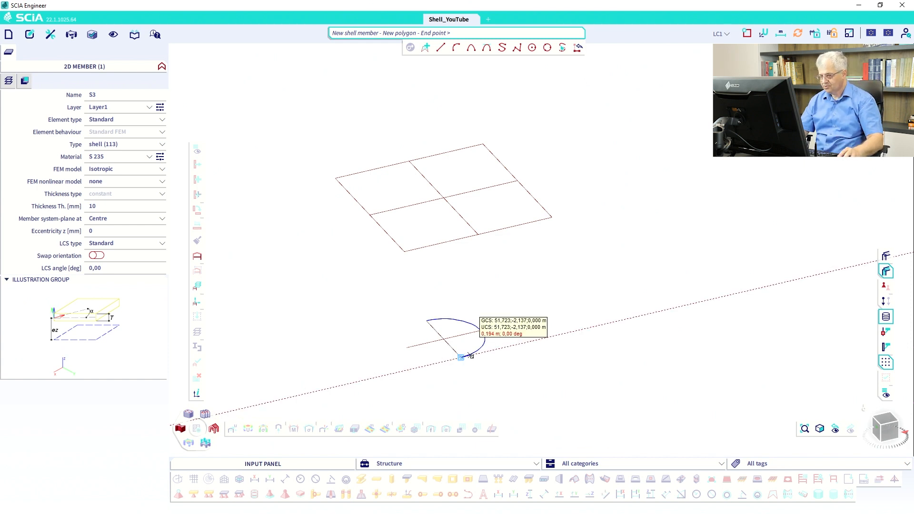
left_click(462, 358)
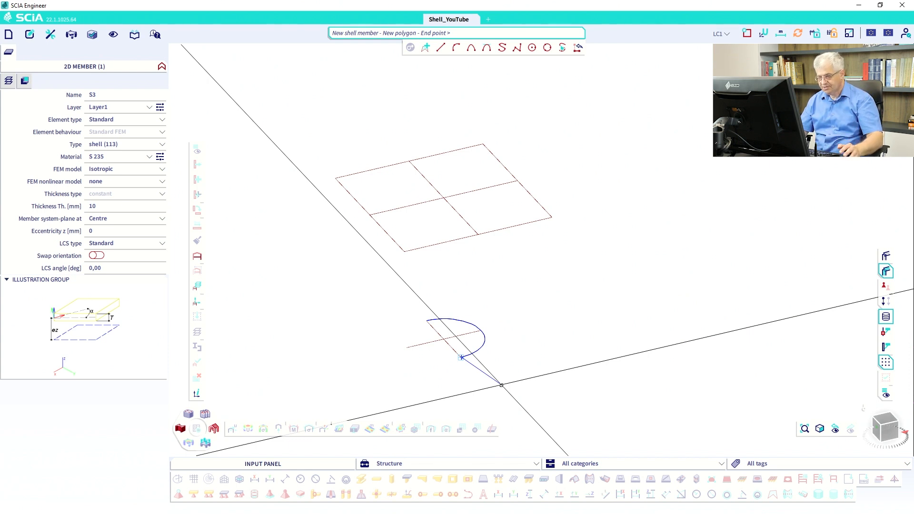
Step: Continue the outline straight up to the square's near side midpoint, then as a line strip around two corners to the opposite midpoint
left_click(478, 234)
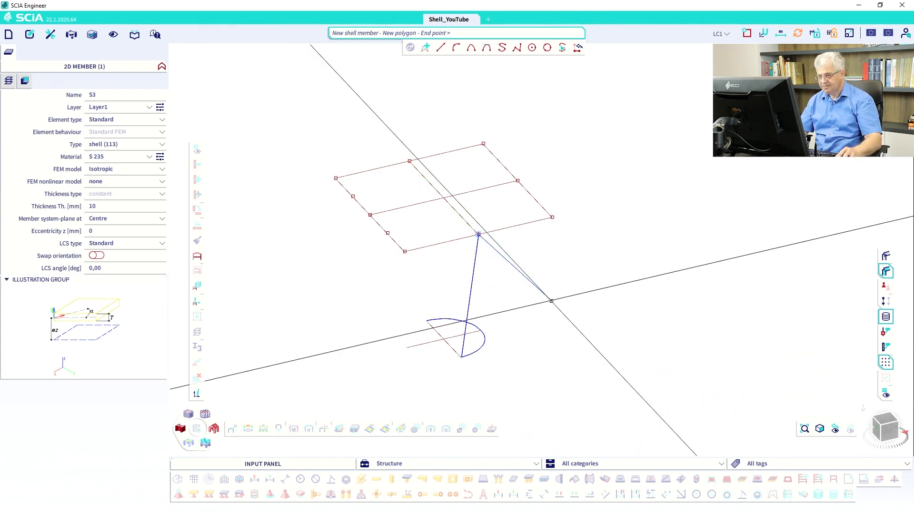
left_click(518, 51)
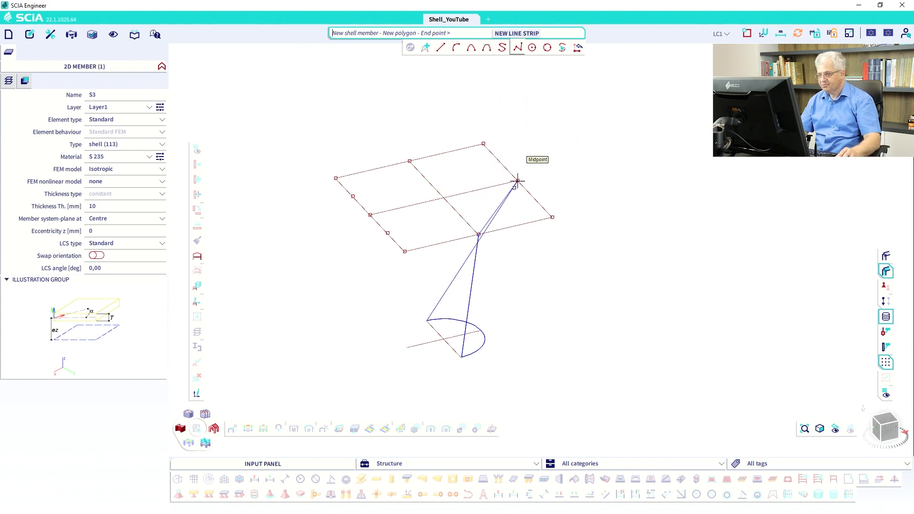
left_click(551, 217)
left_click(483, 143)
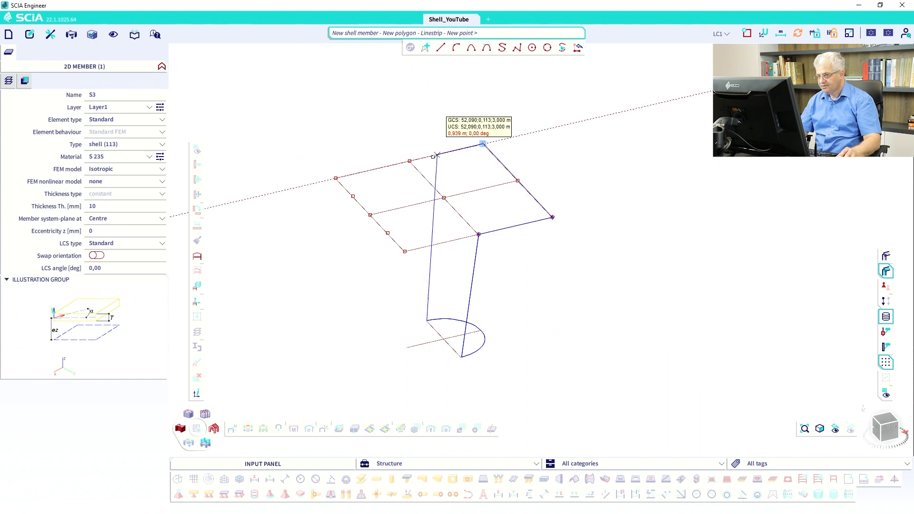
left_click(409, 161)
key("Escape")
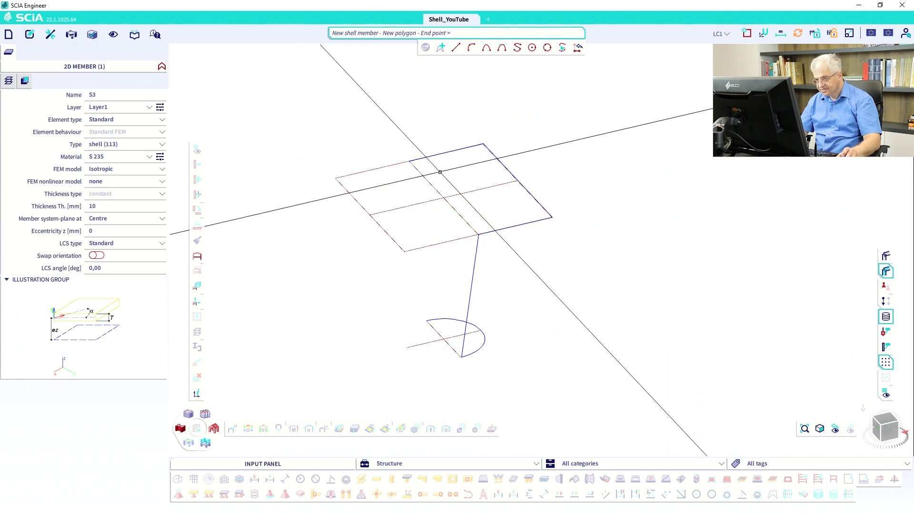
Step: Close the outline with a straight edge down to the arc's start point and finish the shell
left_click(427, 321)
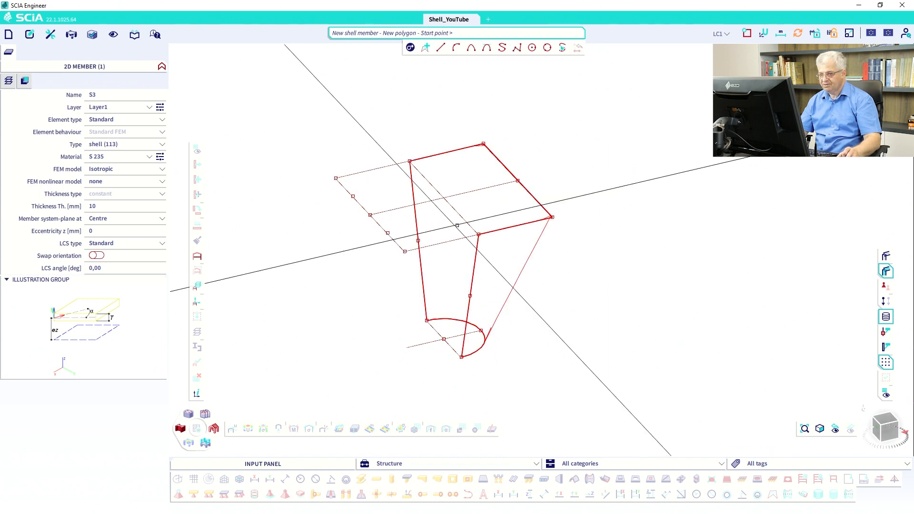
key("Escape")
key("Escape")
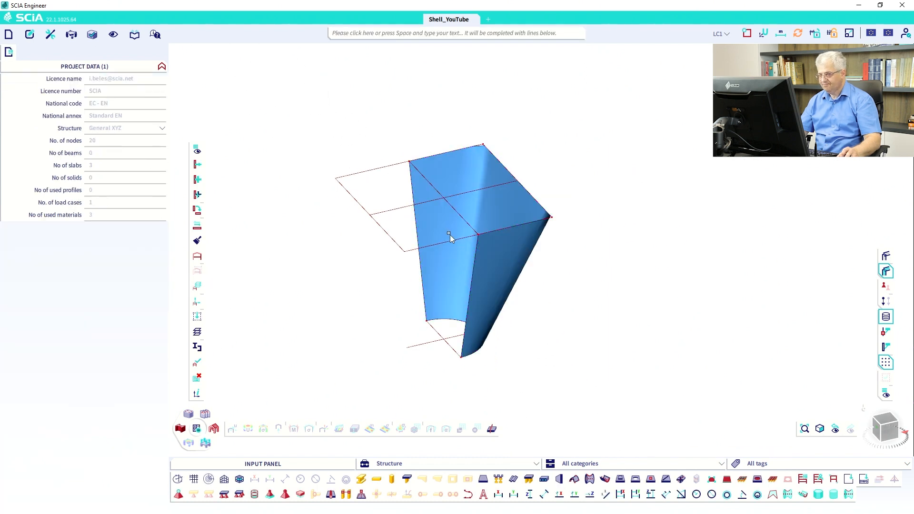
left_click(32, 33)
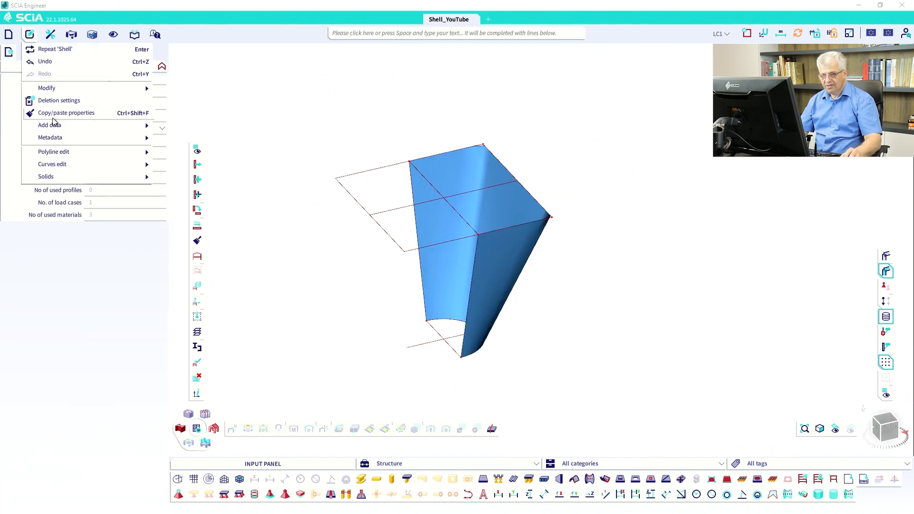
left_click(47, 36)
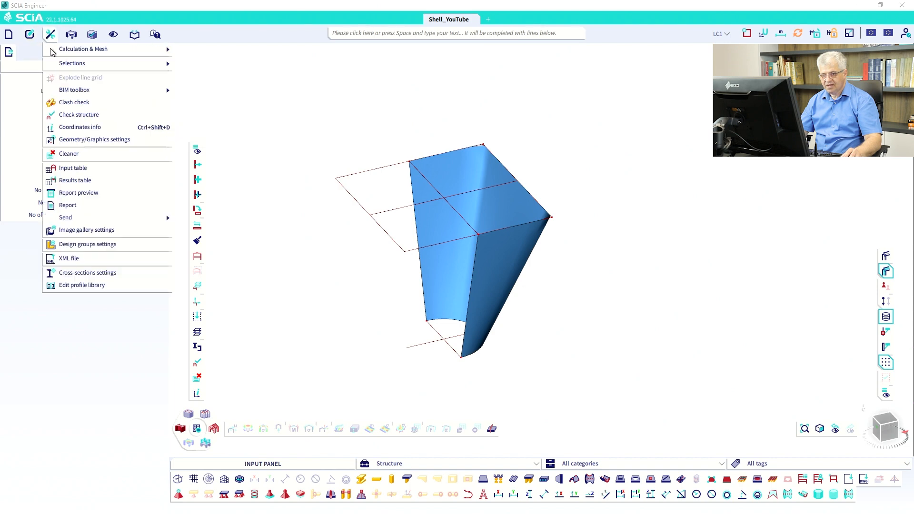
left_click(77, 140)
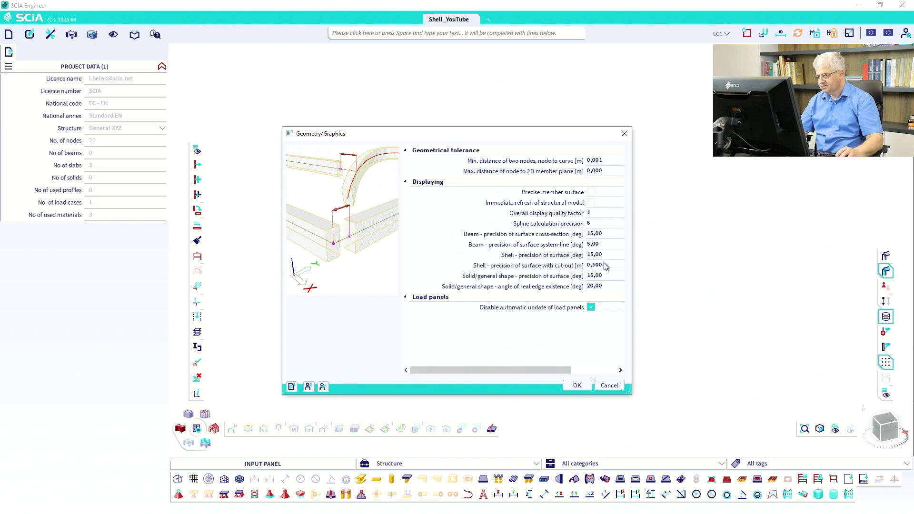
left_click(609, 386)
Step: Mirror the half-transition steel shell about the vertical plane through the square's two opposite midpoints, keeping the original
right_click_drag(547, 267, 564, 267, "ctrl")
middle_click_drag(368, 213, 571, 334)
scroll(552, 326, "down", 2)
middle_click_drag(502, 278, 557, 324)
left_click(497, 212)
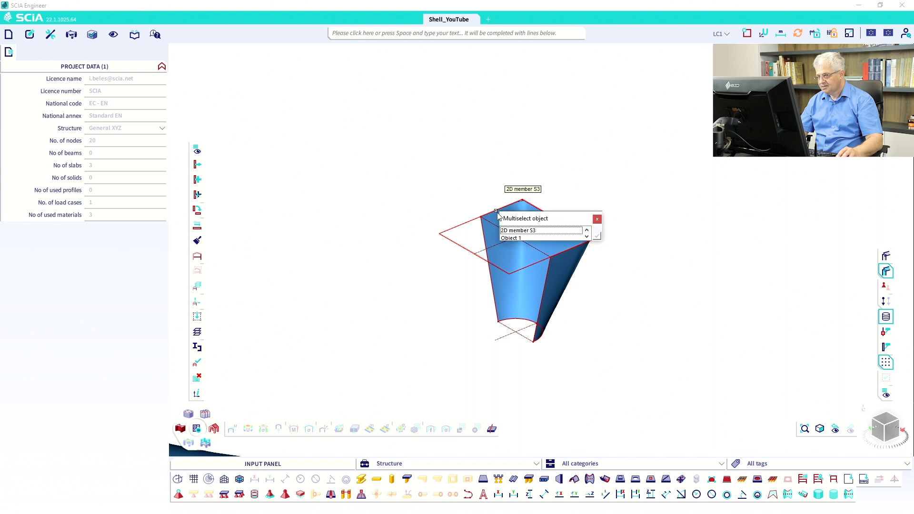
left_click(514, 231)
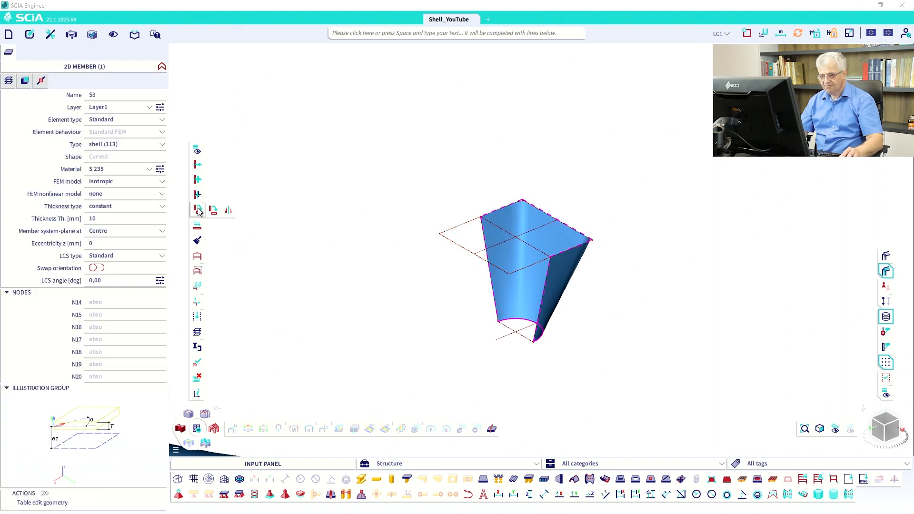
left_click(29, 34)
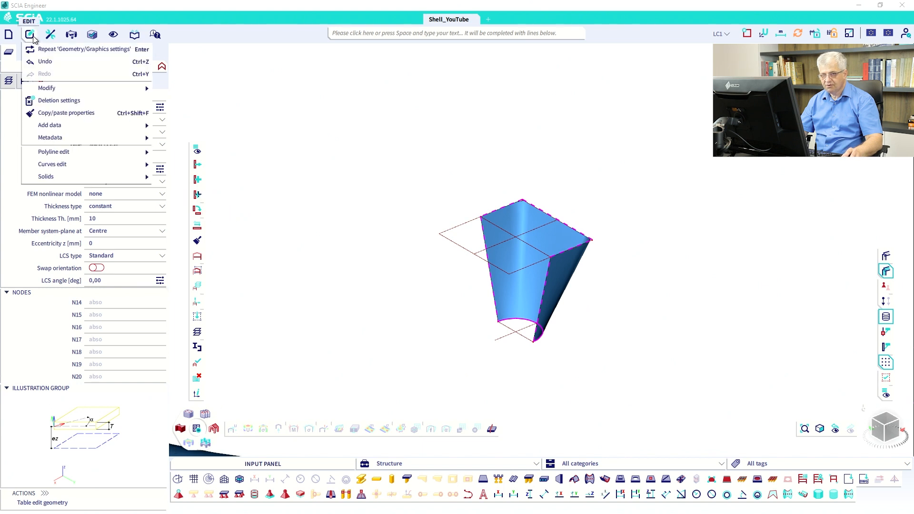
mouse_move(47, 89)
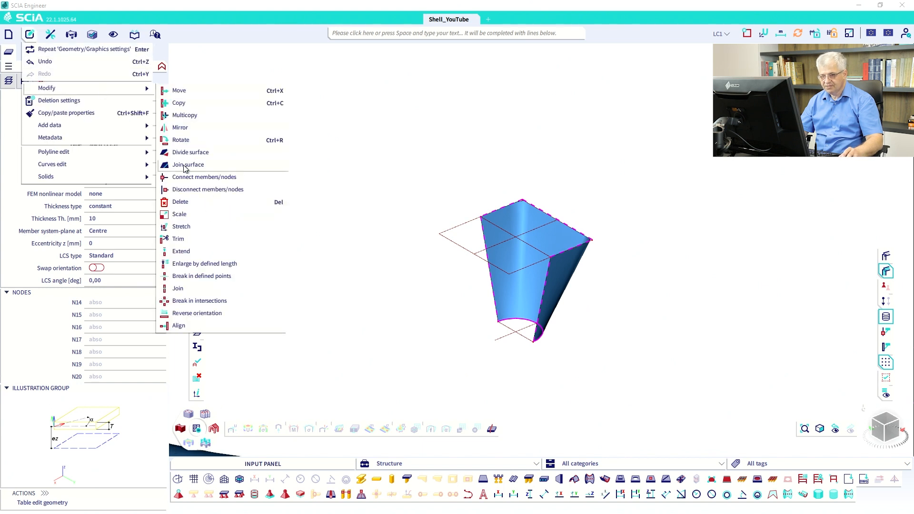
left_click(181, 139)
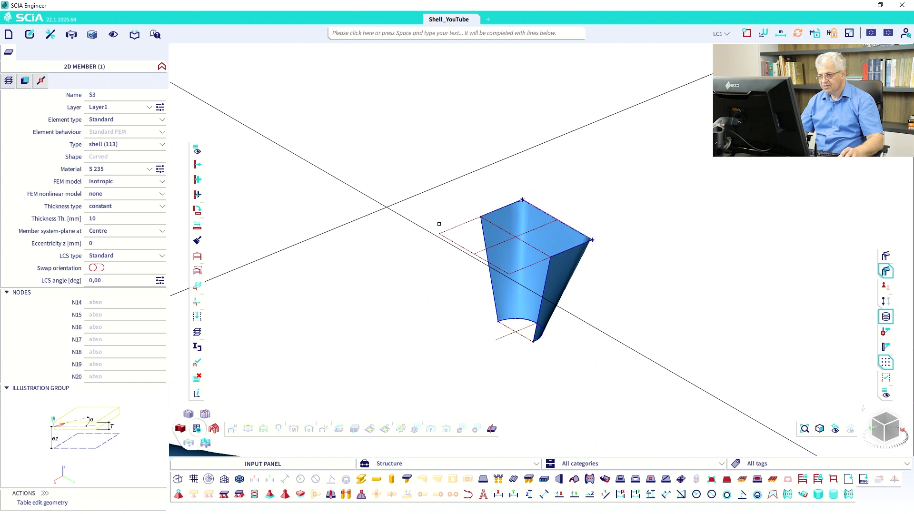
left_click(480, 216)
left_click(551, 257)
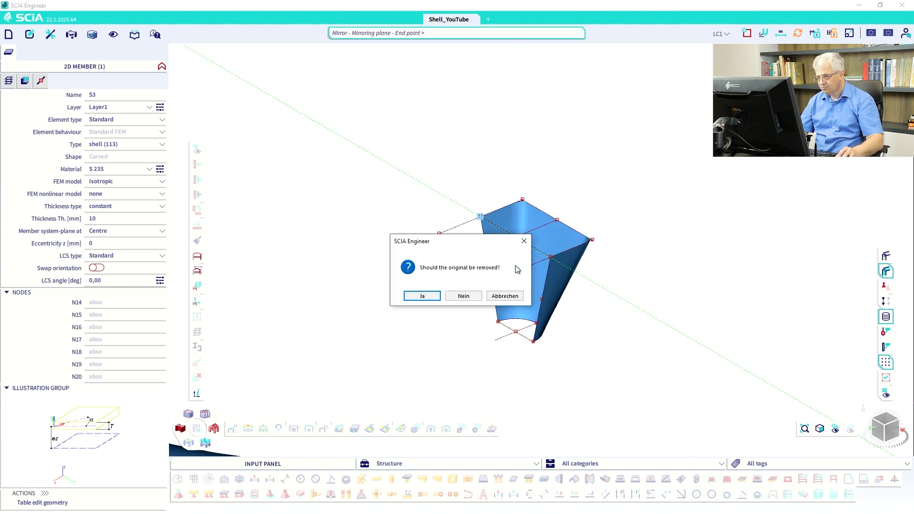
left_click(463, 296)
key("Escape")
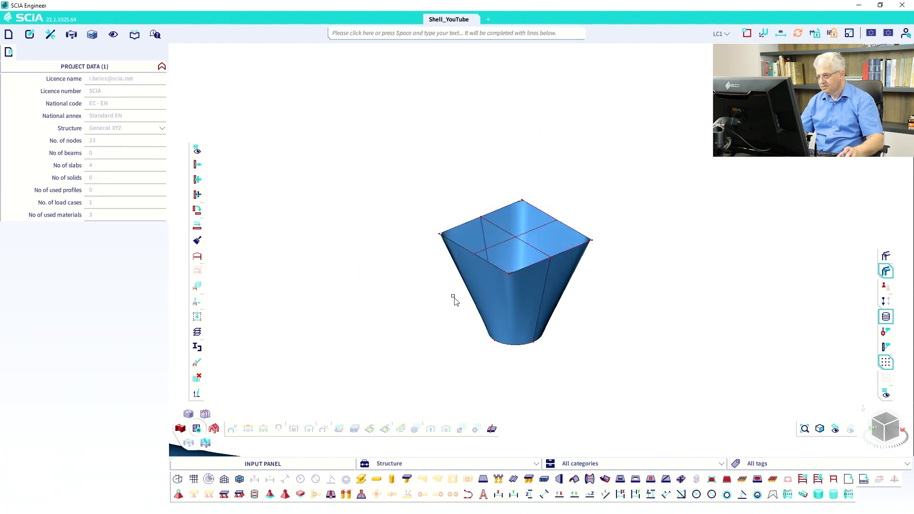
Step: In the Geometry/Graphics settings, set the shell precision of surface to 5 degrees to refine the transition's corner display
scroll(443, 242, "up", 5)
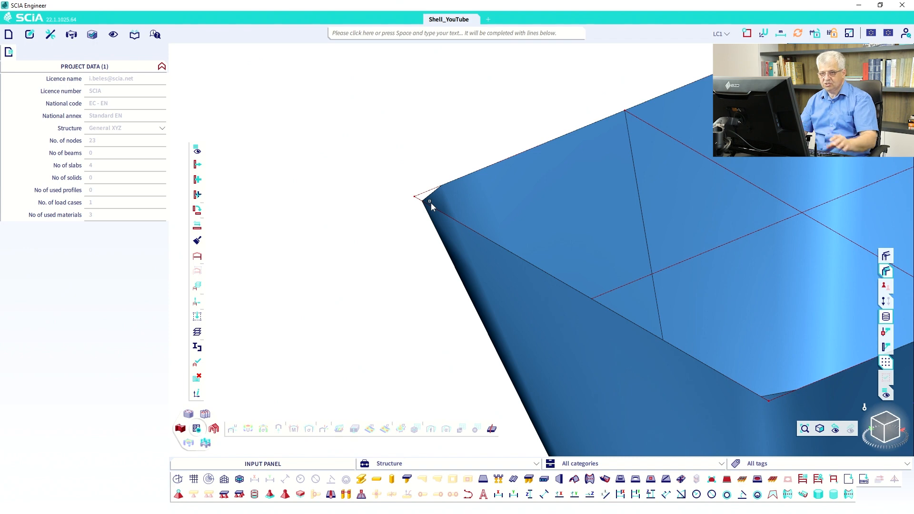
left_click(50, 35)
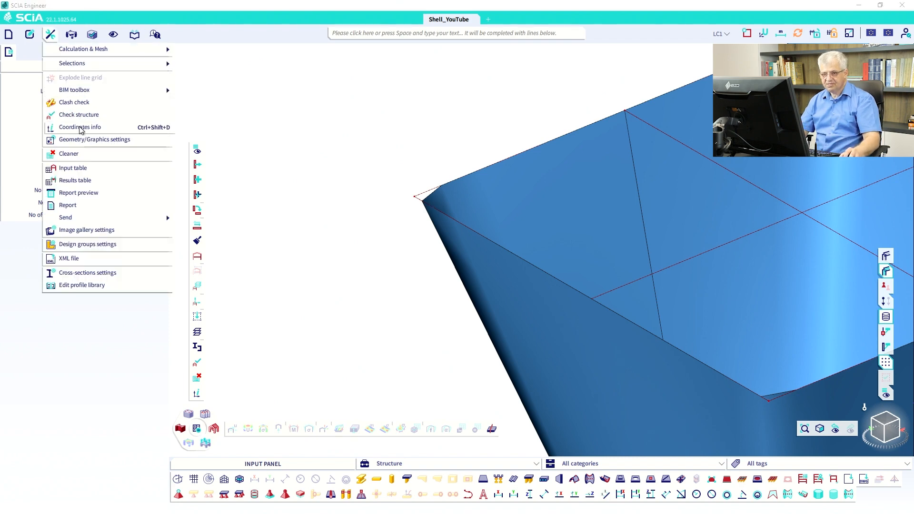
left_click(84, 139)
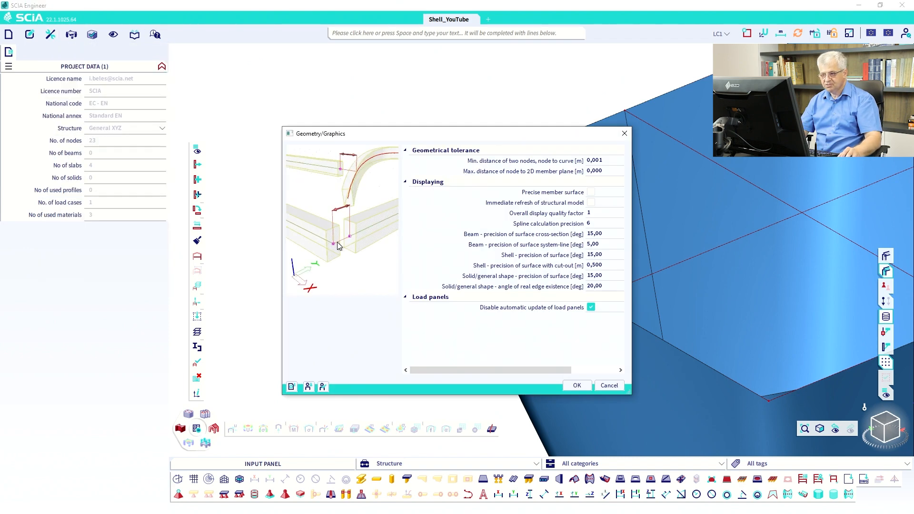
left_click(611, 254)
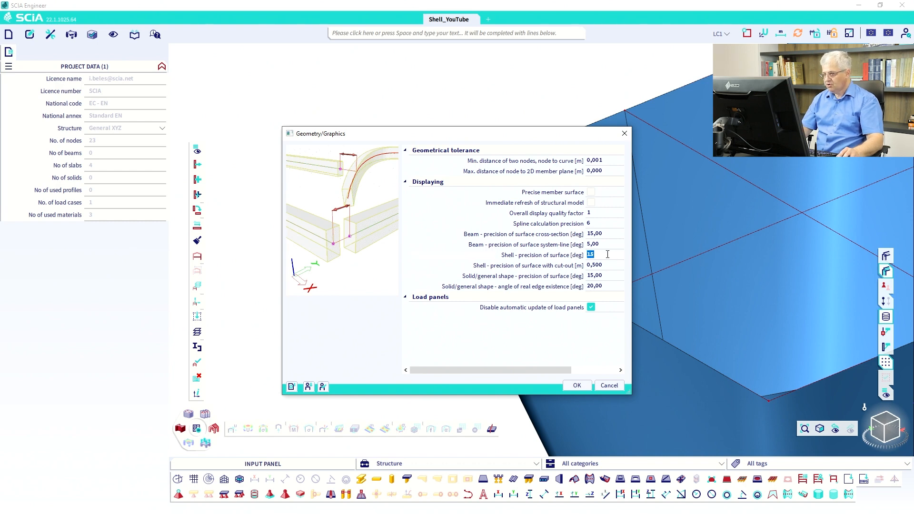
type("5")
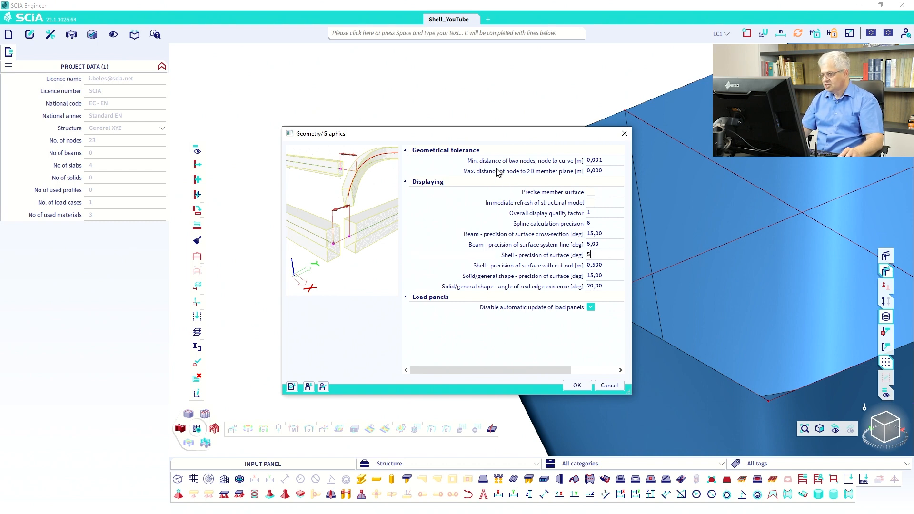
left_click_drag(468, 139, 691, 114)
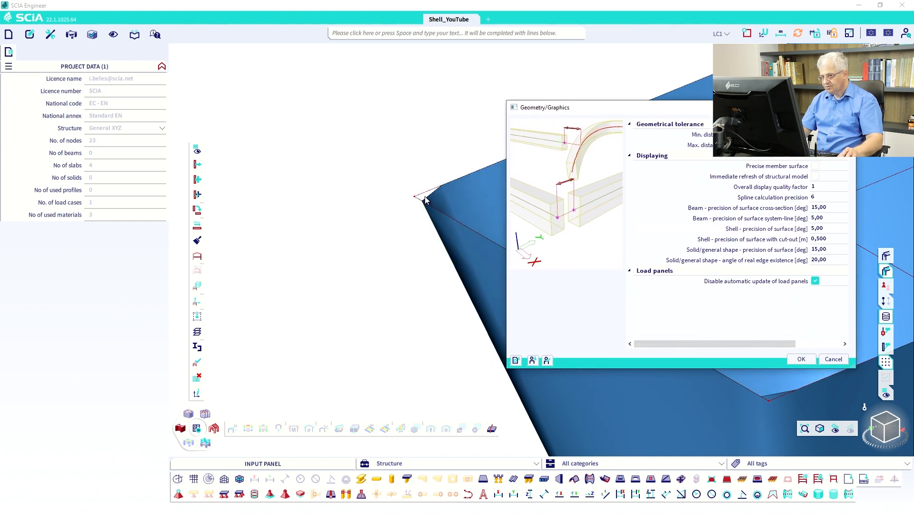
left_click(801, 359)
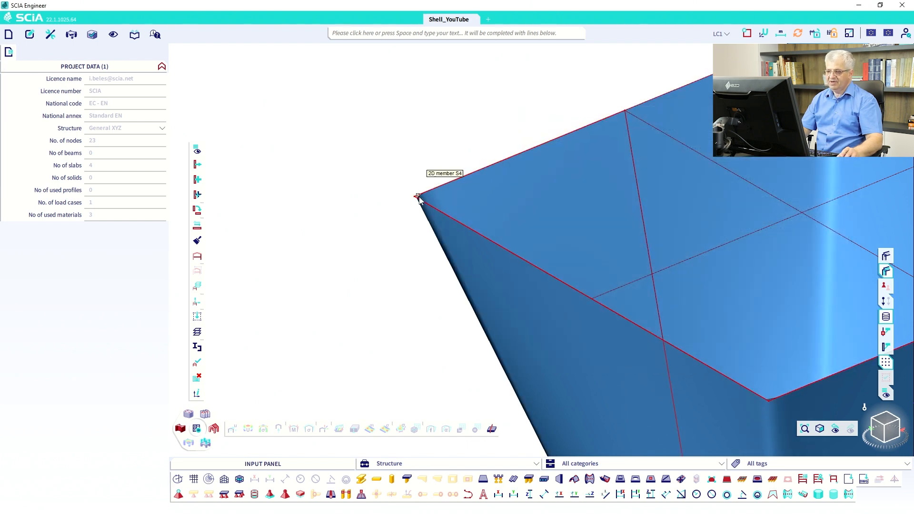
Step: Raise the overall display quality factor to 10 in the Geometry/Graphics settings
left_click(50, 38)
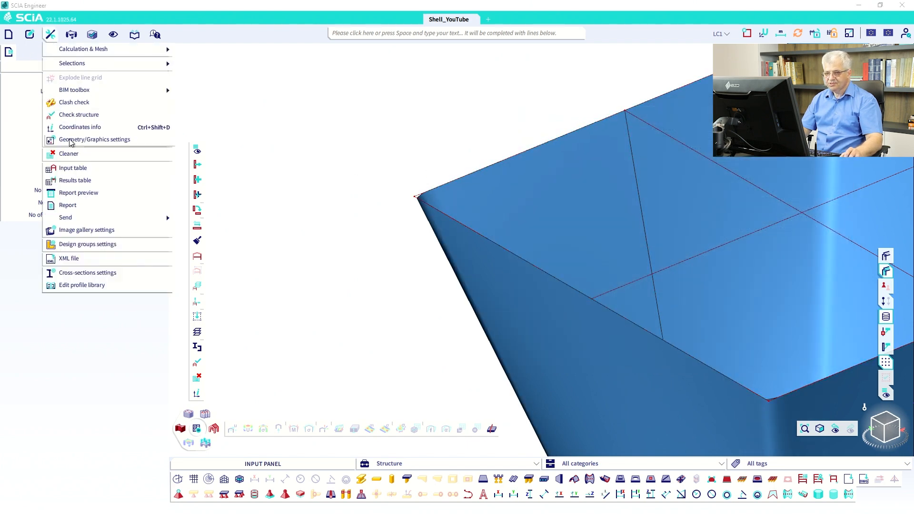
left_click(74, 139)
left_click(598, 214)
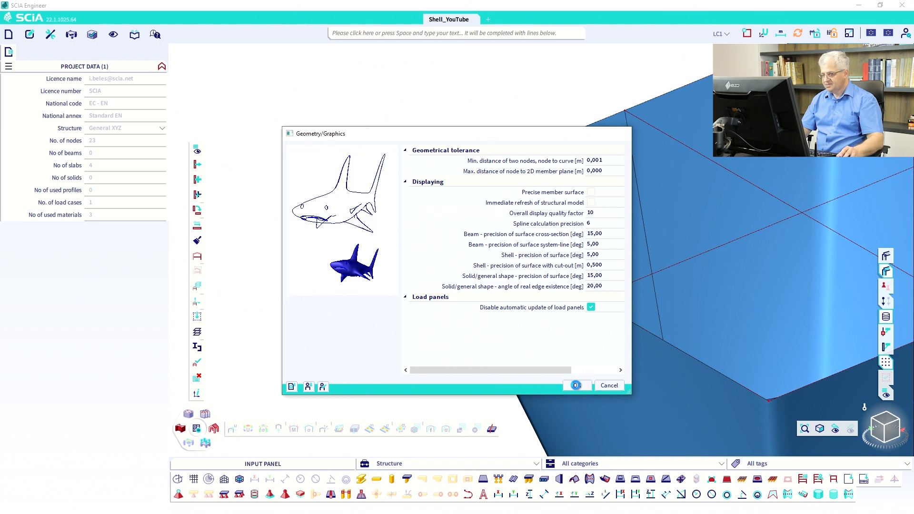
left_click(576, 386)
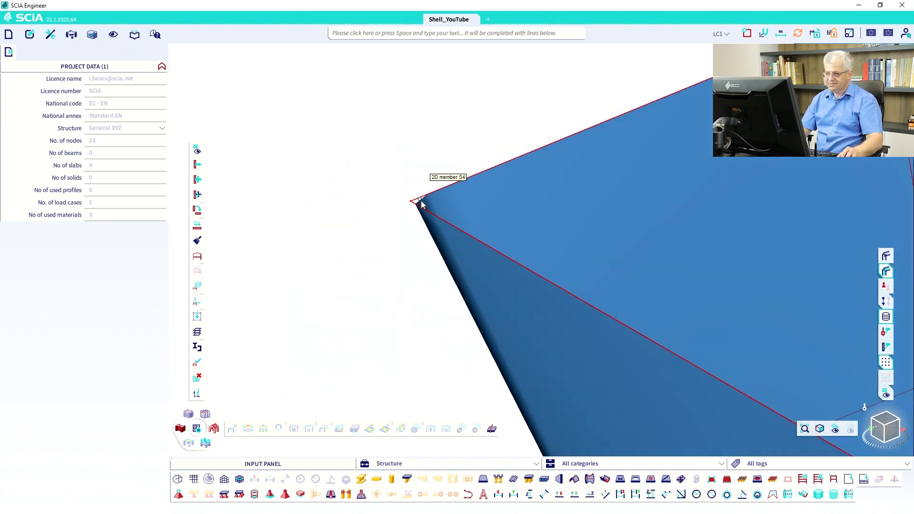
scroll(467, 232, "down", 2)
scroll(467, 232, "down", 4)
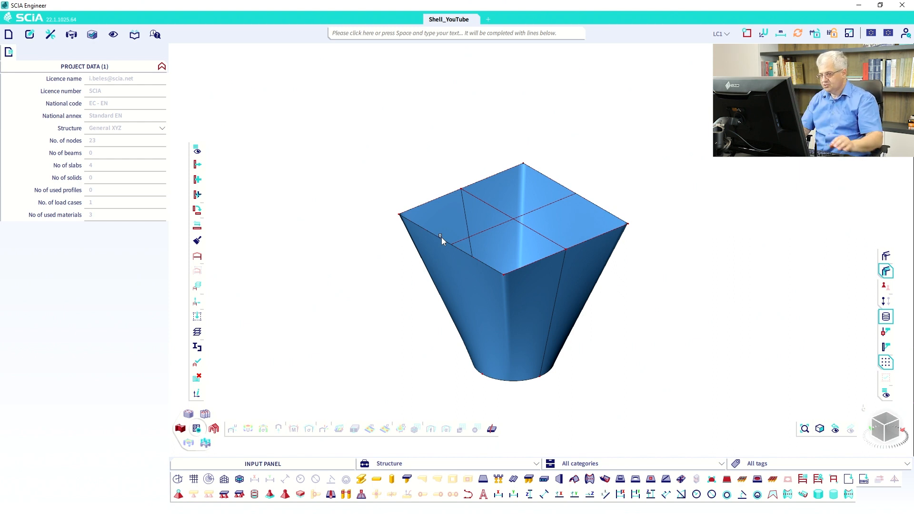
Step: Look over the modelled shells and bring the shell with one raised edge into a close plan view from above
scroll(443, 273, "down", 4)
right_click_drag(407, 286, 405, 289, "ctrl")
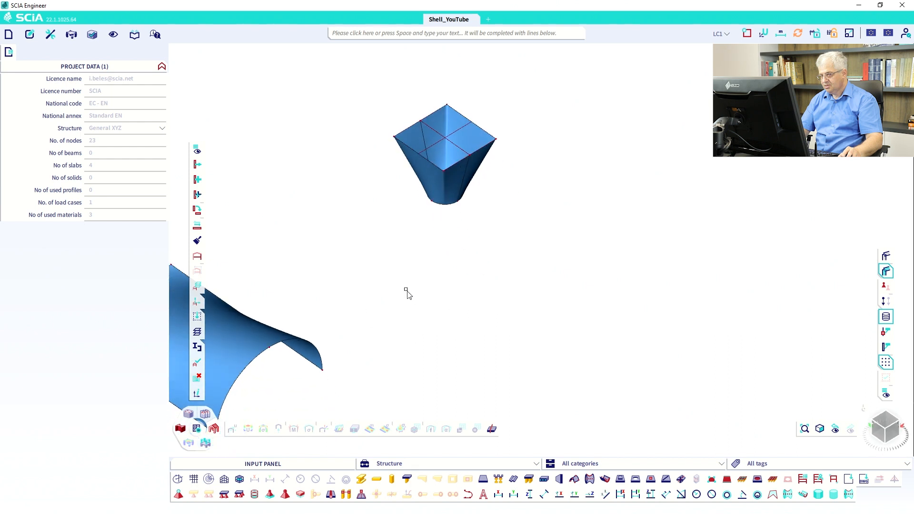
scroll(406, 289, "down", 4)
middle_click_drag(403, 287, 490, 293)
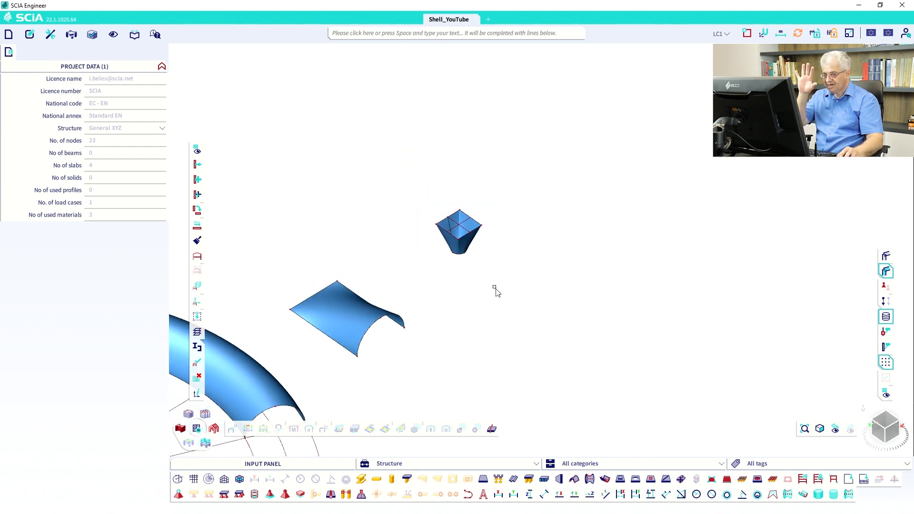
middle_click_drag(365, 322, 446, 324)
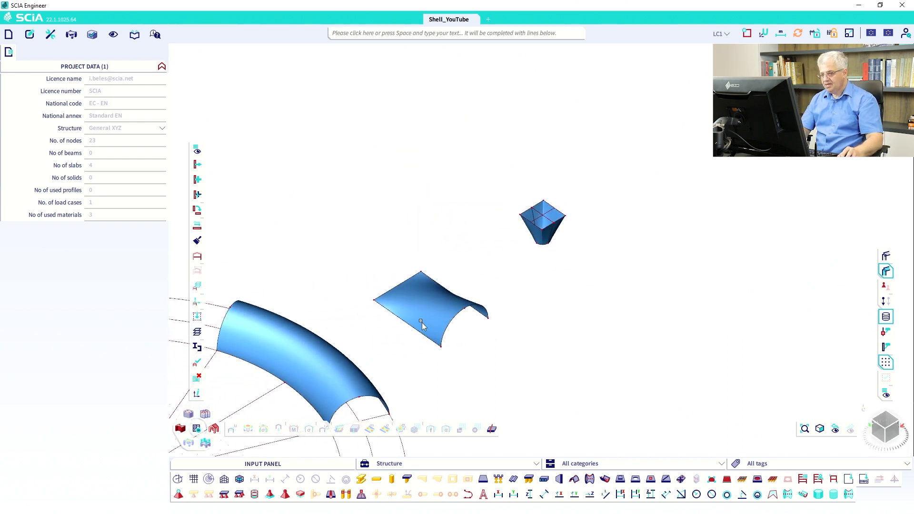
scroll(422, 322, "up", 4)
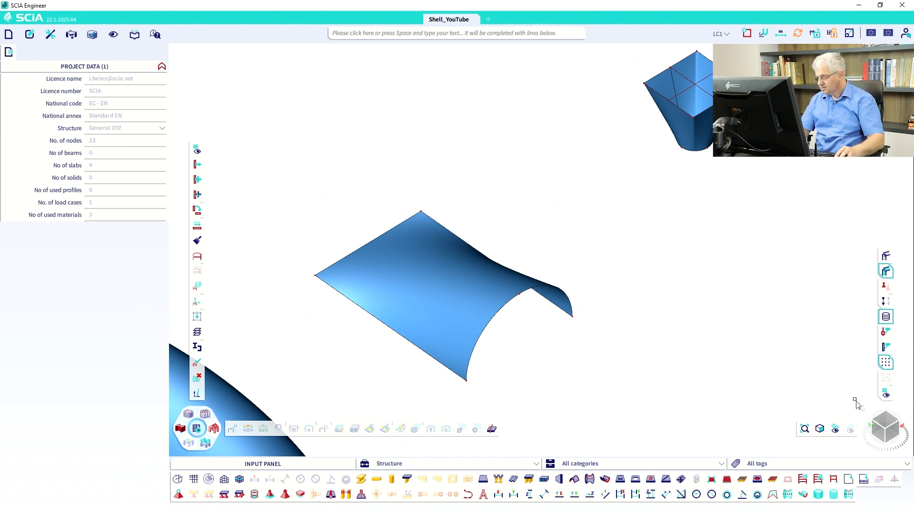
left_click(887, 422)
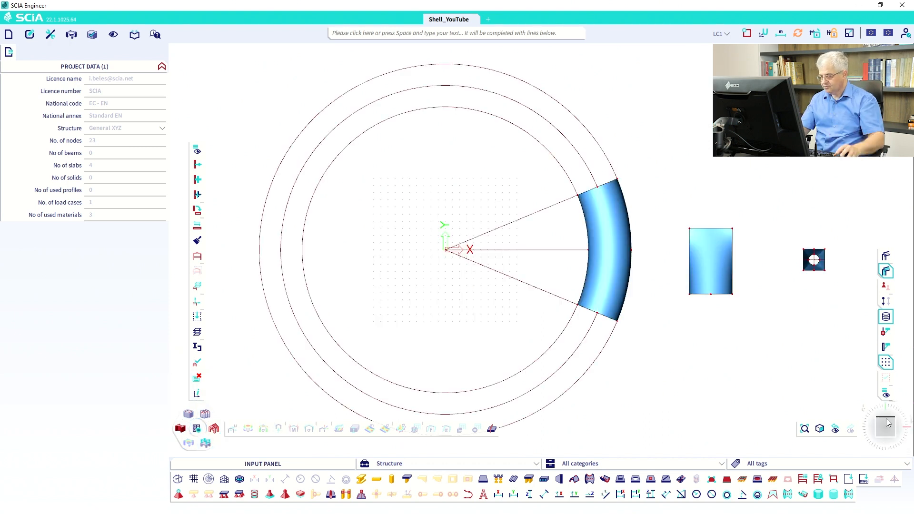
scroll(711, 271, "up", 6)
middle_click_drag(706, 266, 604, 262)
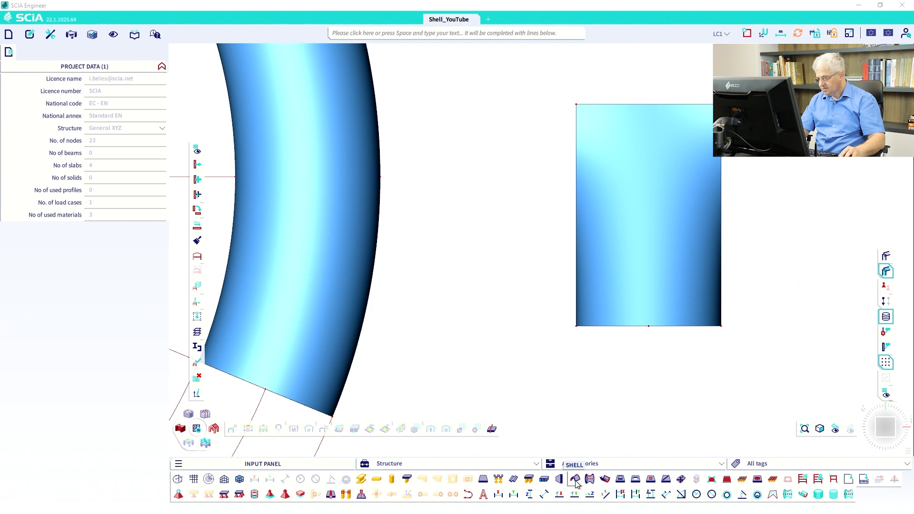
Step: Begin a new wall member with material C25/30 and a thickness of 200 mm
left_click(560, 481)
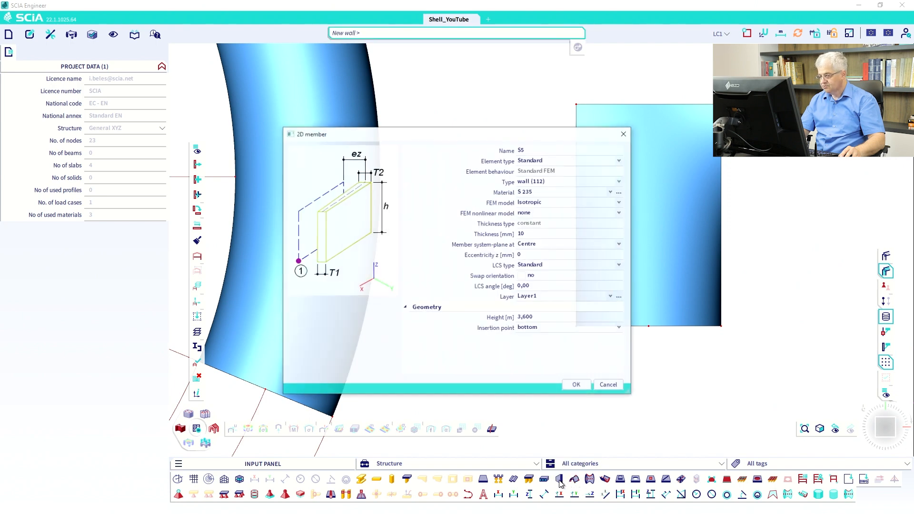
left_click(541, 192)
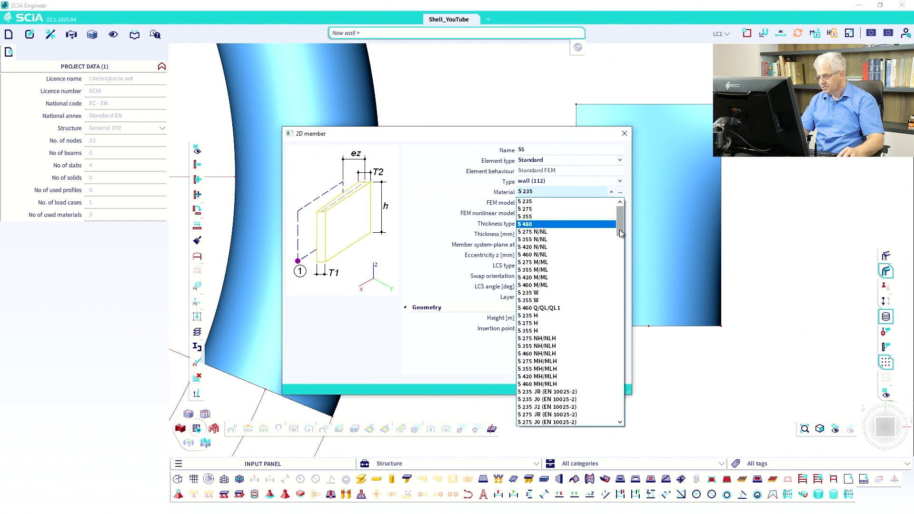
left_click_drag(620, 214, 636, 373)
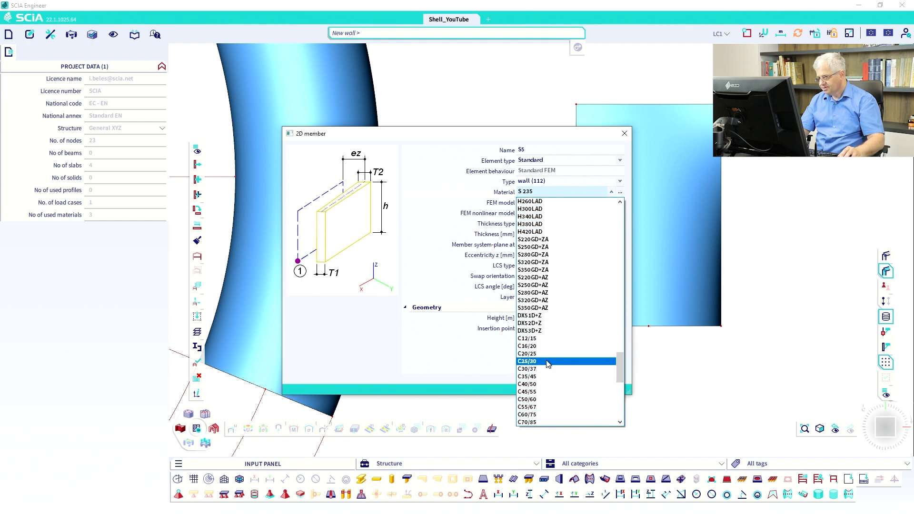
left_click(546, 357)
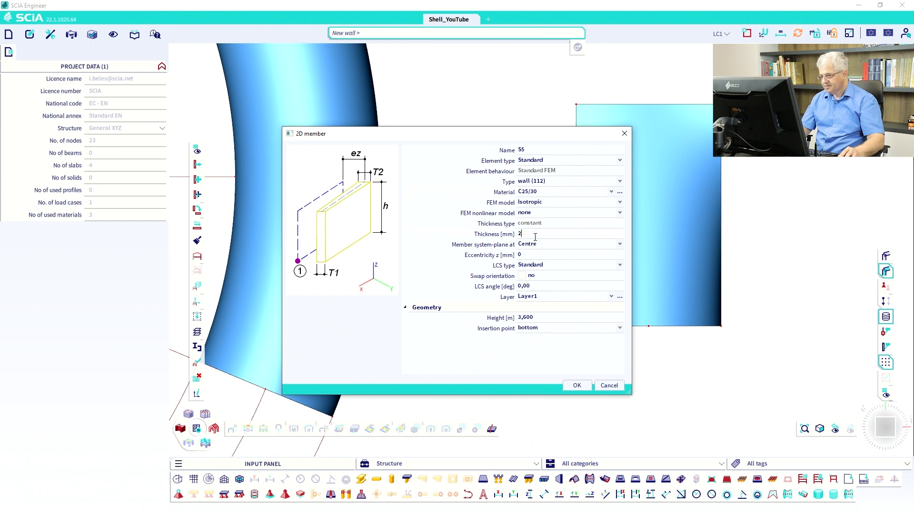
left_click(535, 318)
left_click(577, 385)
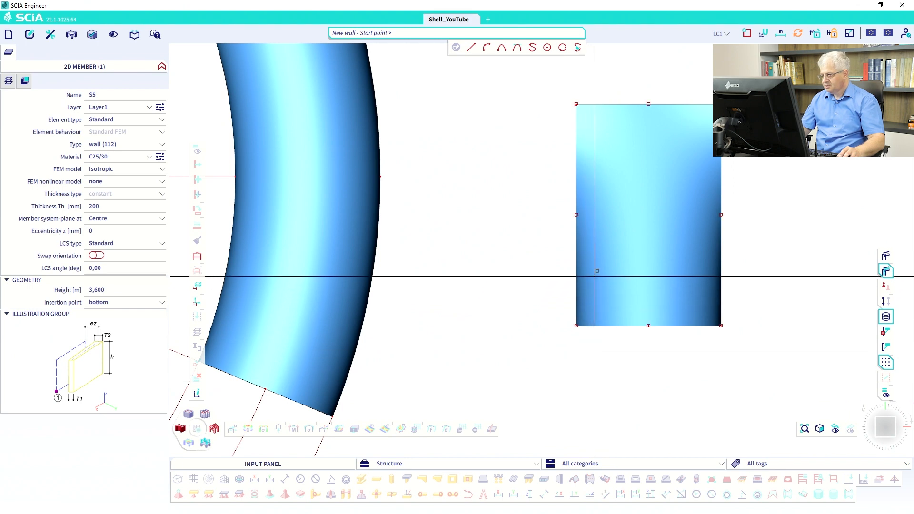
Step: Draw the wall as a small circle within the plan outline of the shell with the raised edge, near its arched end, and finish it
left_click(548, 48)
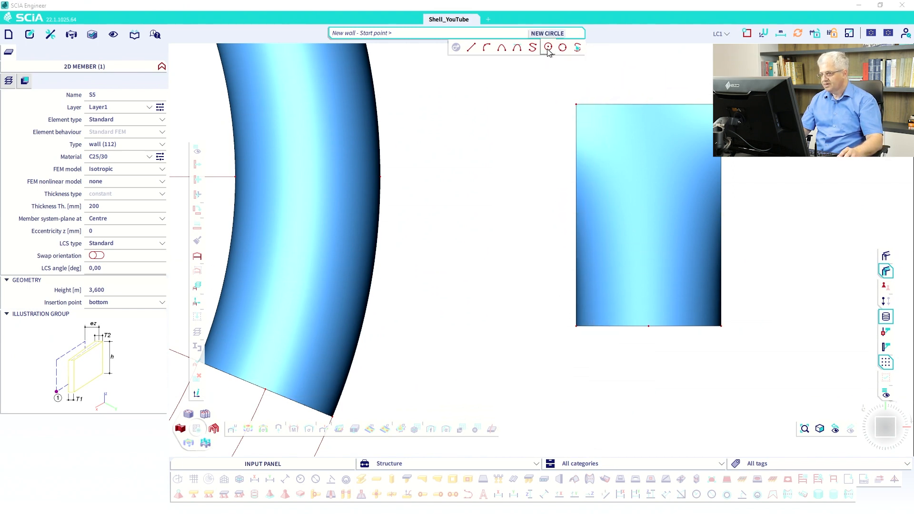
left_click(629, 275)
left_click(629, 274)
key("Escape")
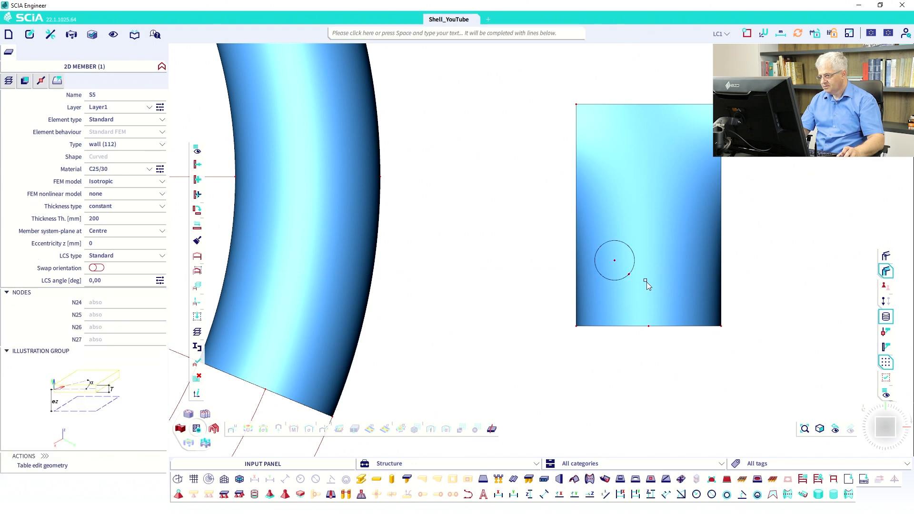
key("Escape")
left_click_drag(617, 268, 644, 287)
right_click_drag(646, 288, 667, 249, "ctrl")
key("Escape")
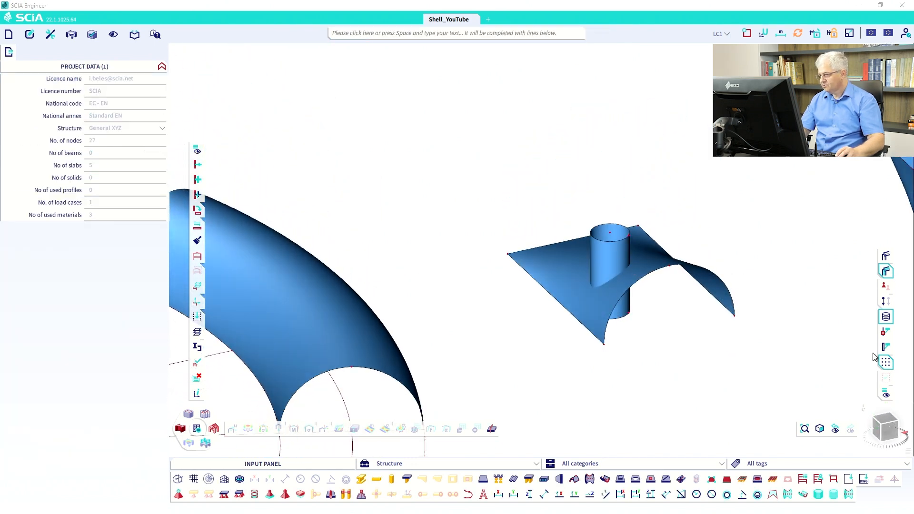
Step: Examine from above and in 3D how the circular wall passes through the shell with the raised edge
left_click(887, 424)
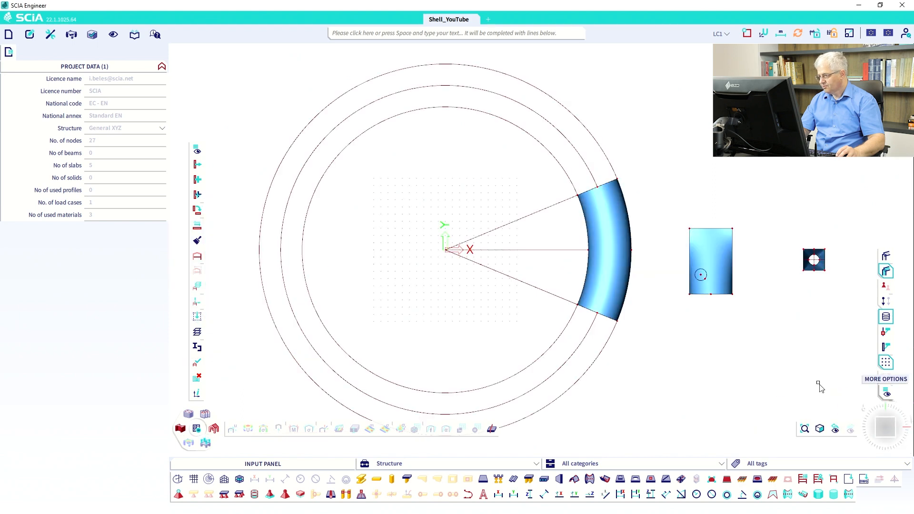
scroll(580, 298, "up", 6)
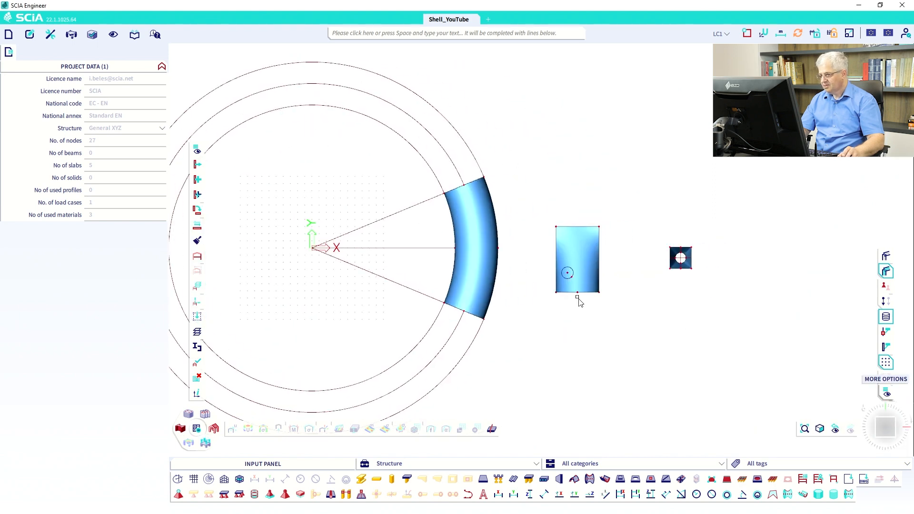
middle_click_drag(567, 296, 569, 353)
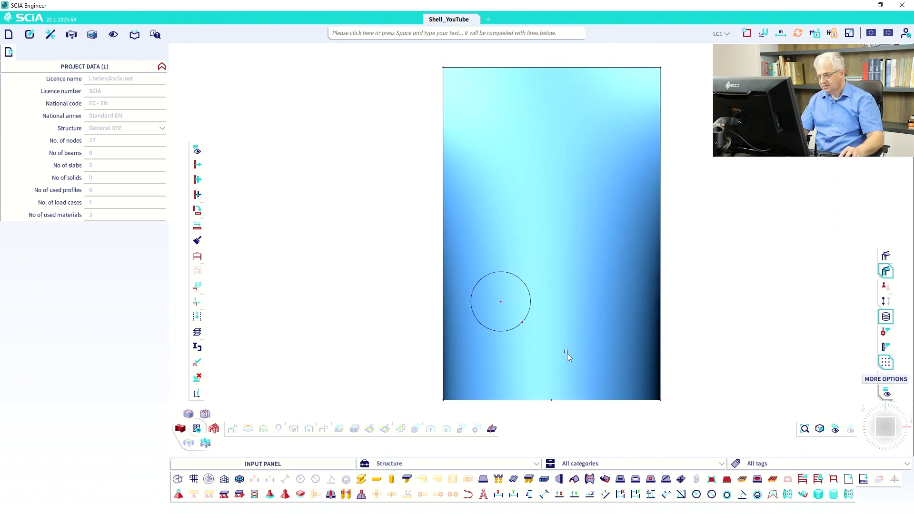
right_click_drag(567, 354, 650, 421, "ctrl")
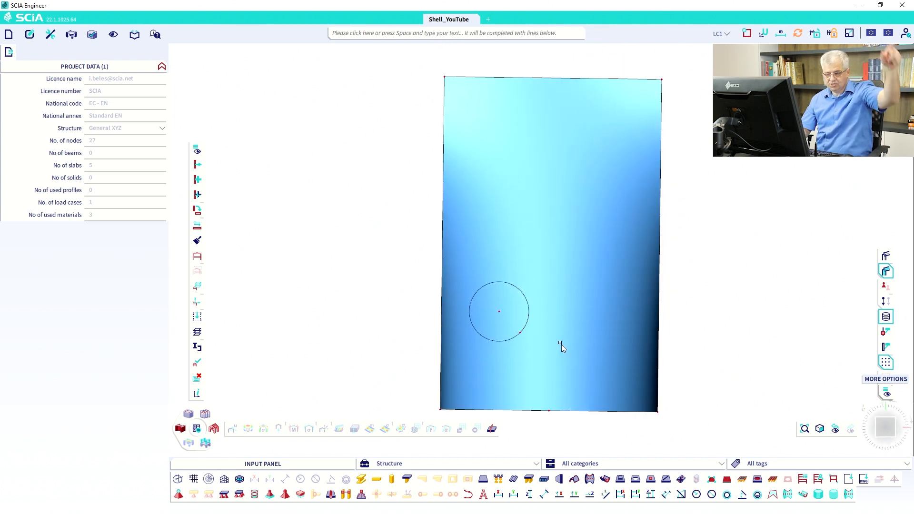
left_click(516, 329)
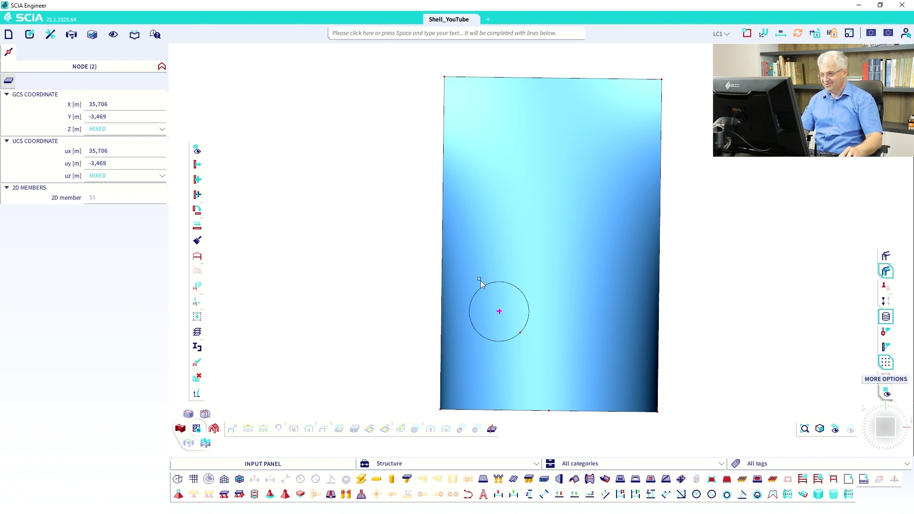
left_click_drag(428, 67, 695, 420)
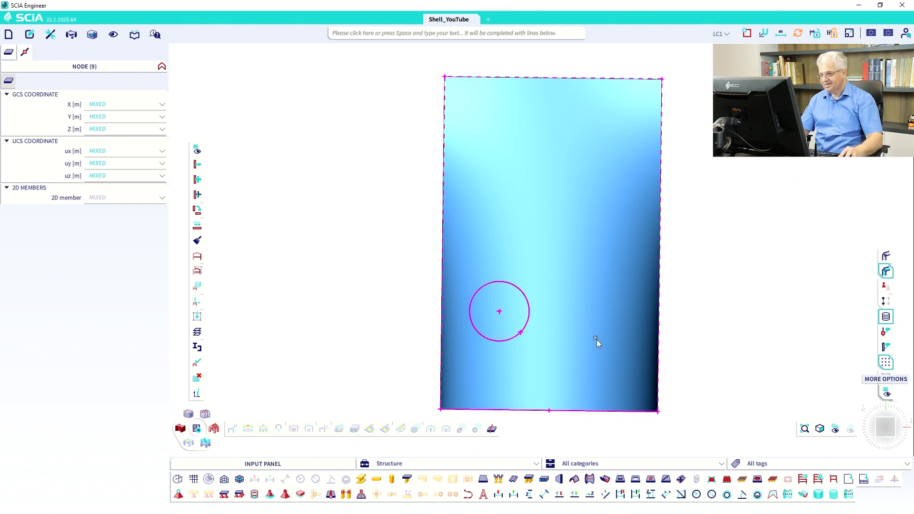
right_click_drag(596, 339, 610, 306, "ctrl")
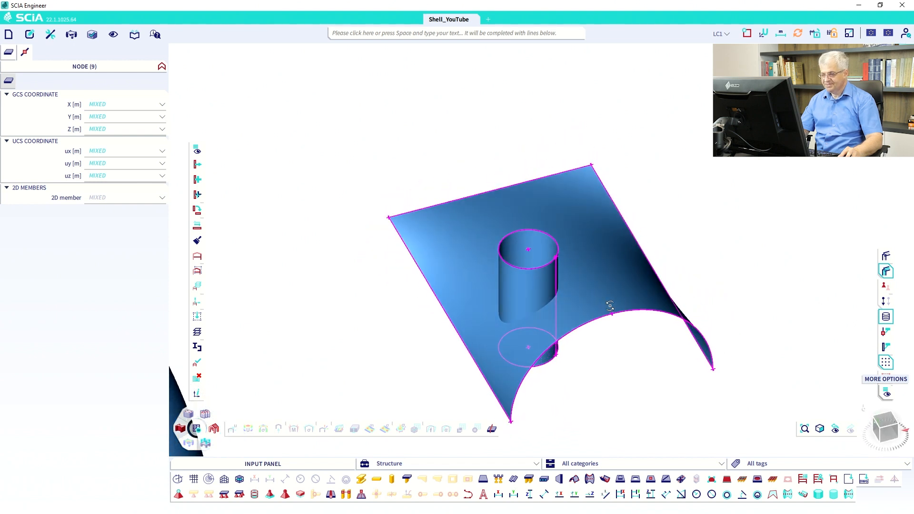
key("Escape")
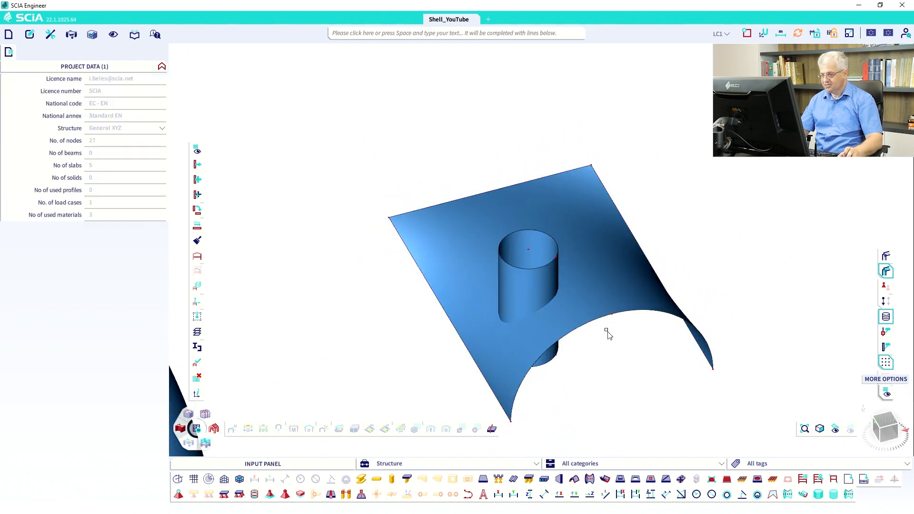
left_click(884, 422)
scroll(714, 263, "up", 5)
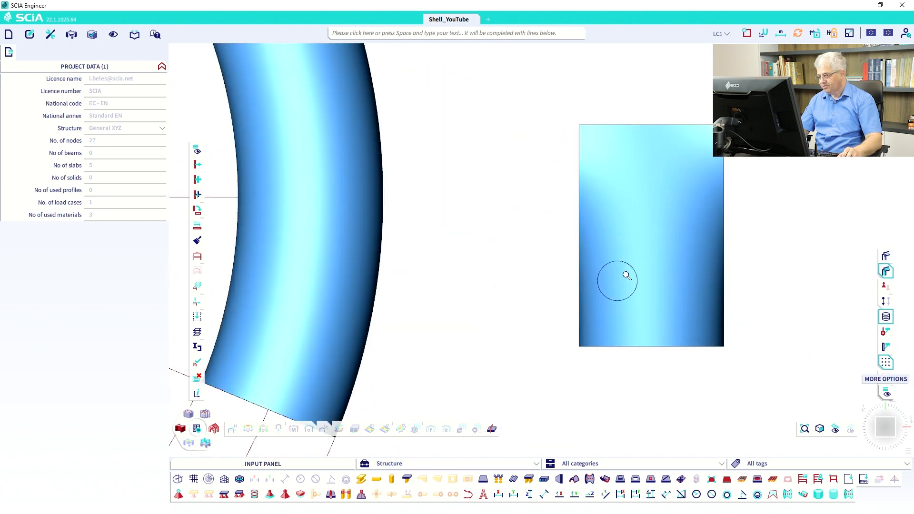
scroll(626, 275, "up", 3)
scroll(614, 288, "down", 3)
left_click(574, 354)
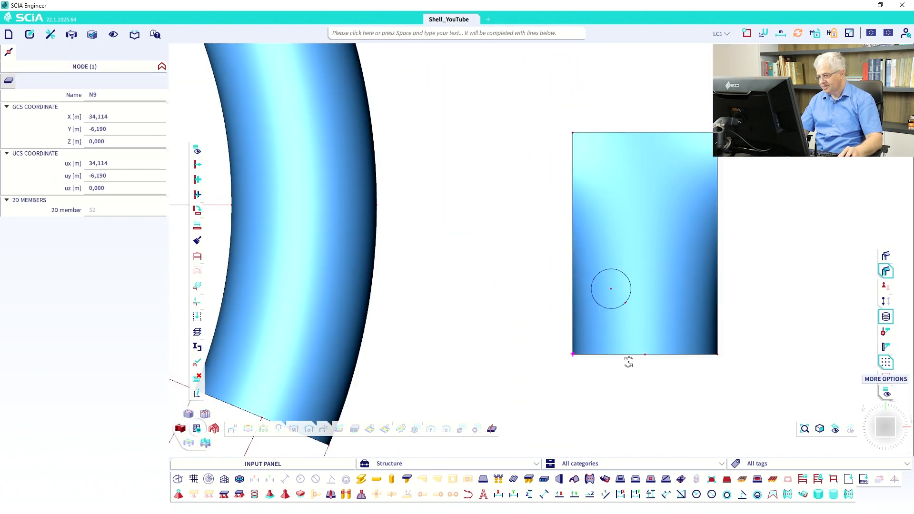
right_click_drag(629, 362, 645, 324)
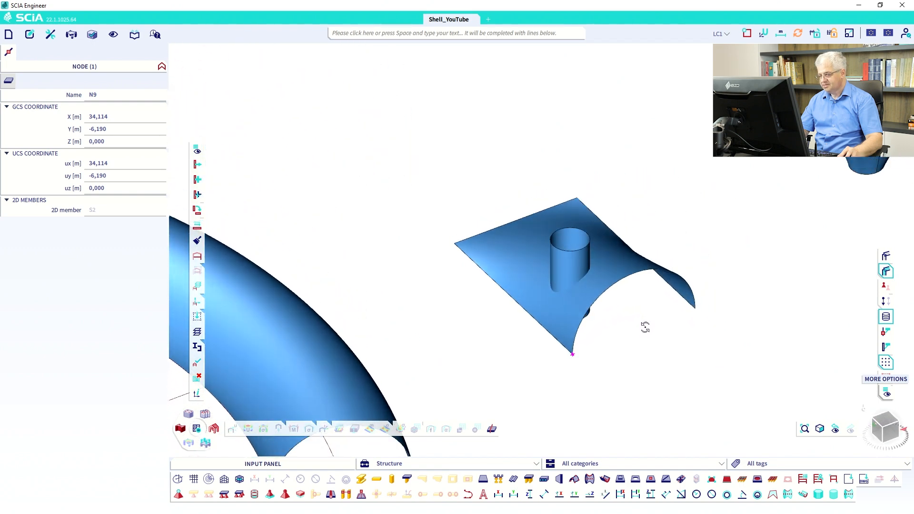
left_click(617, 324)
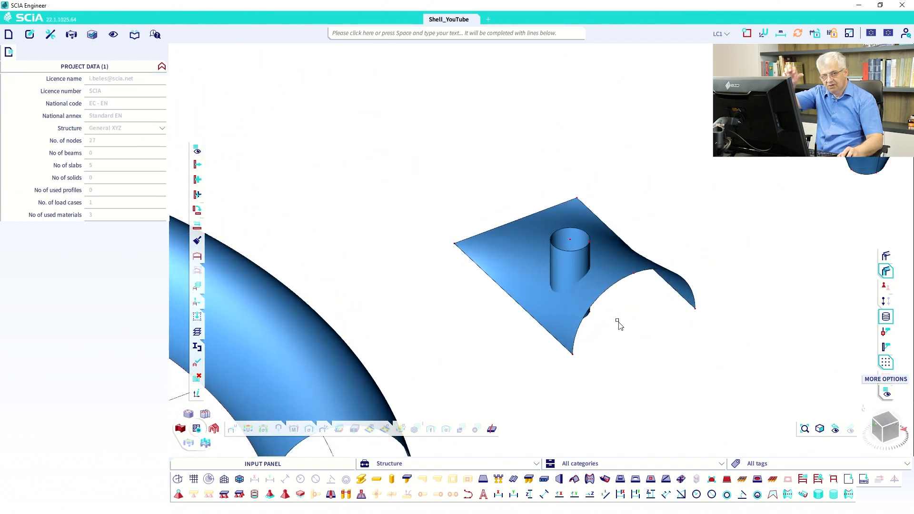
middle_click_drag(602, 317, 527, 305)
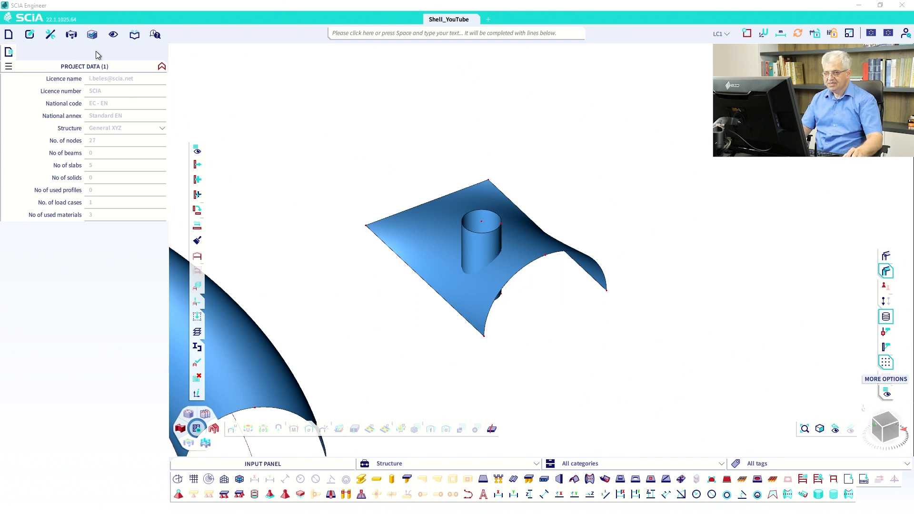
left_click(50, 37)
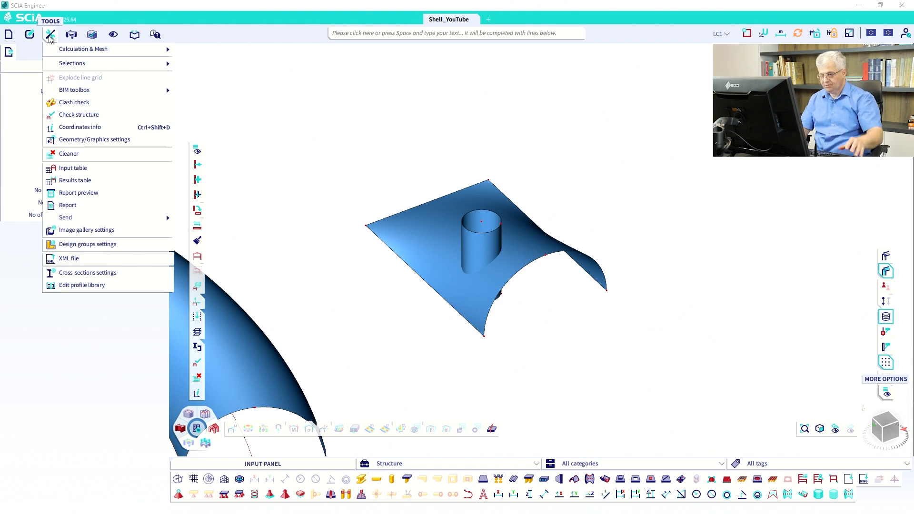
left_click(292, 235)
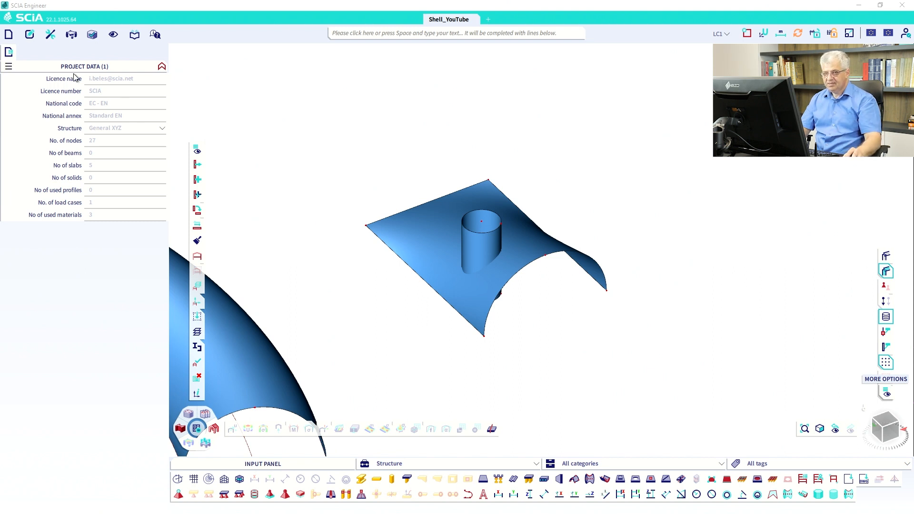
left_click(52, 39)
left_click(30, 34)
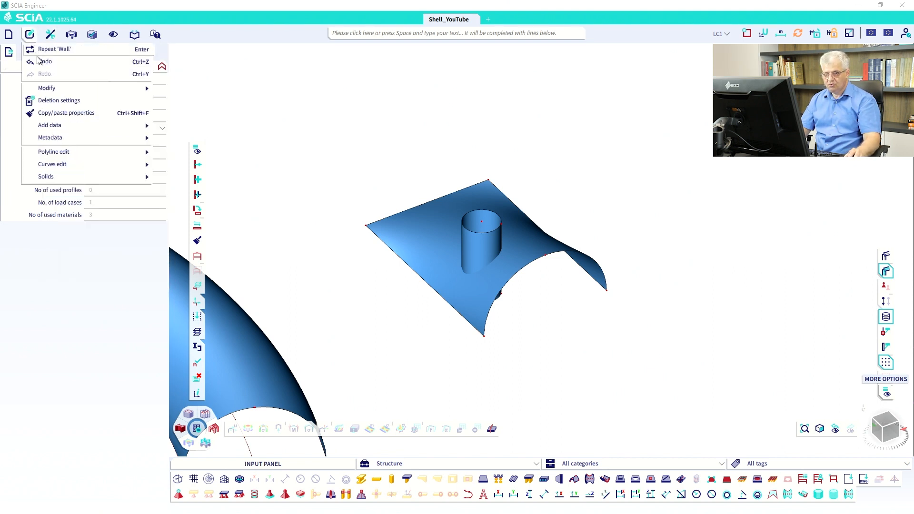
mouse_move(147, 90)
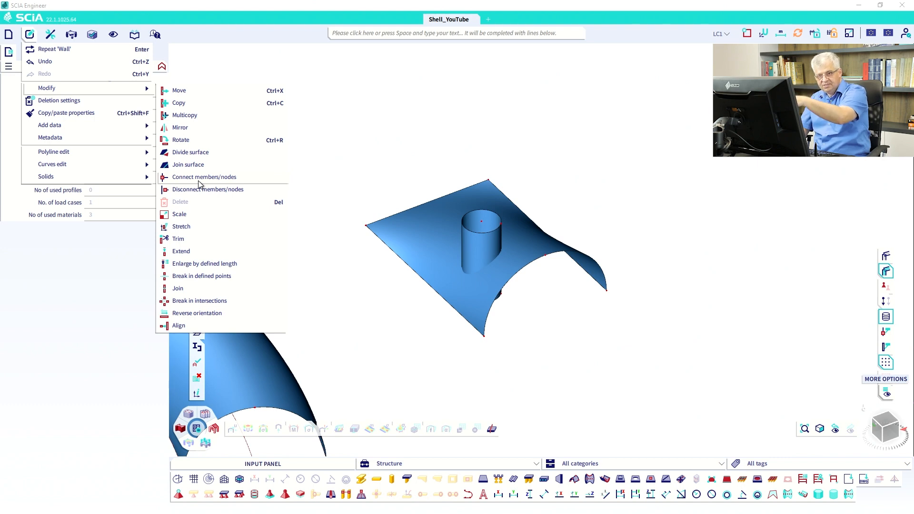
left_click(483, 133)
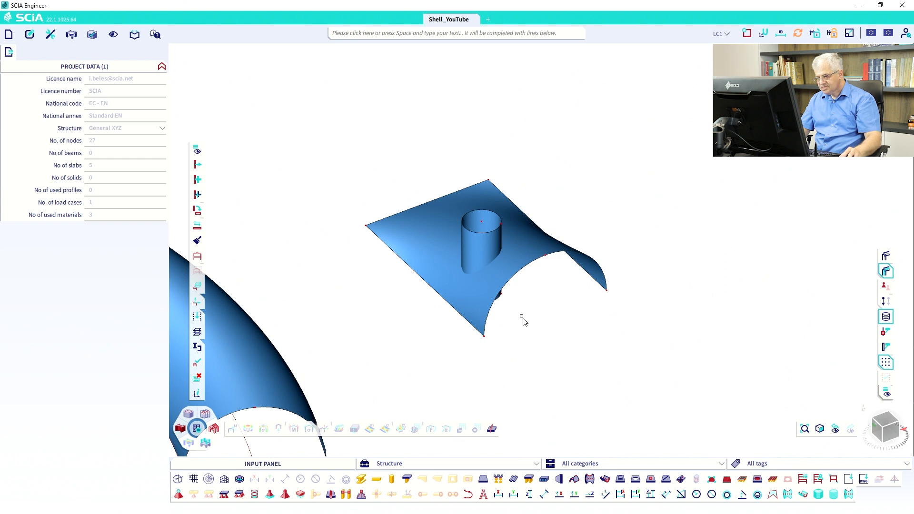
Step: Create an intersection between the shell with the raised edge, as master slab, and the circular wall
left_click(682, 480)
left_click_drag(550, 303, 446, 247)
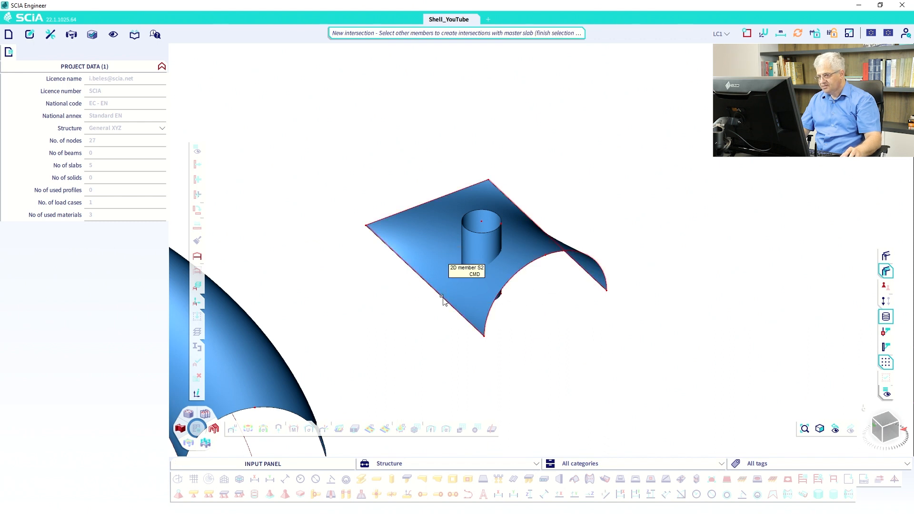
left_click(491, 234)
key("Escape")
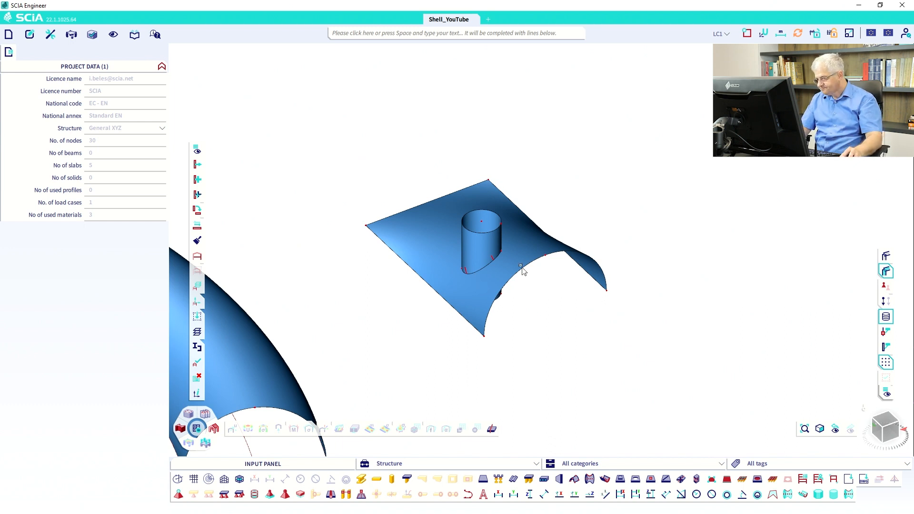
Step: Make the shaded members transparent and start a 2D member cut-out on the raised-edge shell and the circular wall
left_click(698, 479)
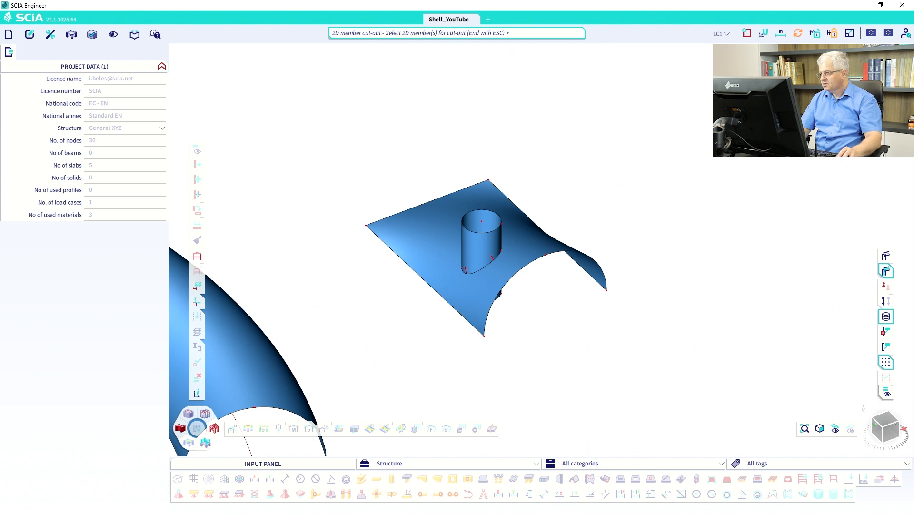
key("Escape")
left_click(885, 271)
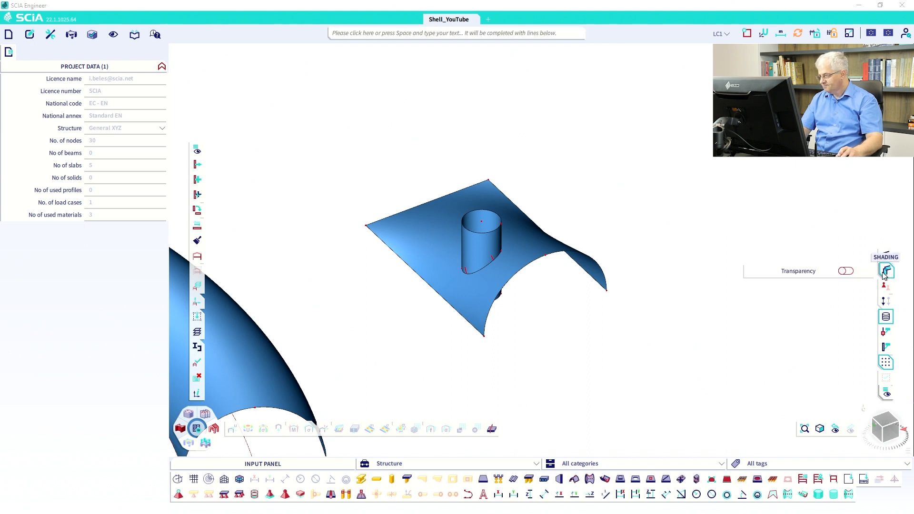
left_click(844, 272)
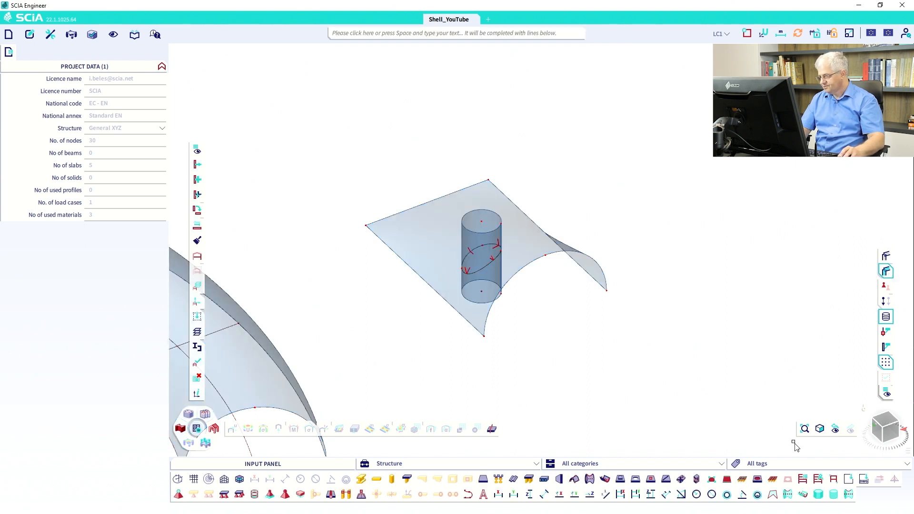
left_click(696, 479)
left_click(518, 275)
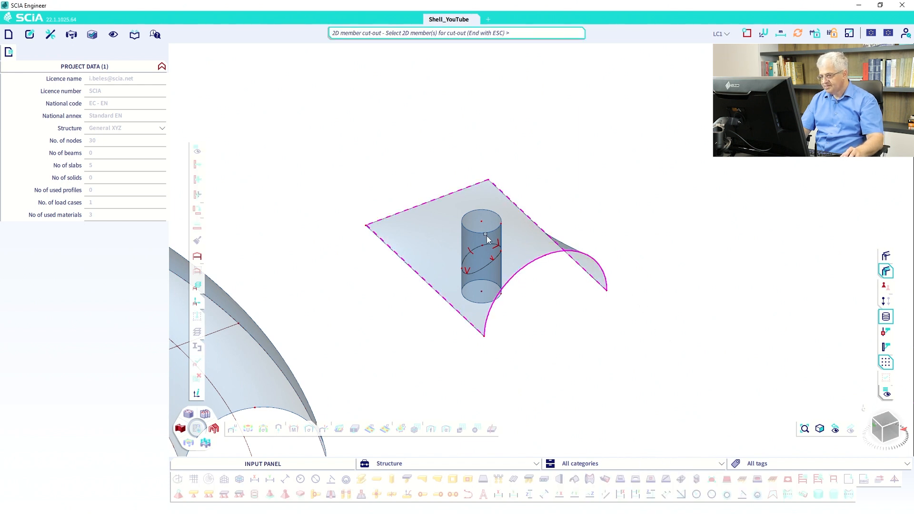
left_click(498, 224)
key("Escape")
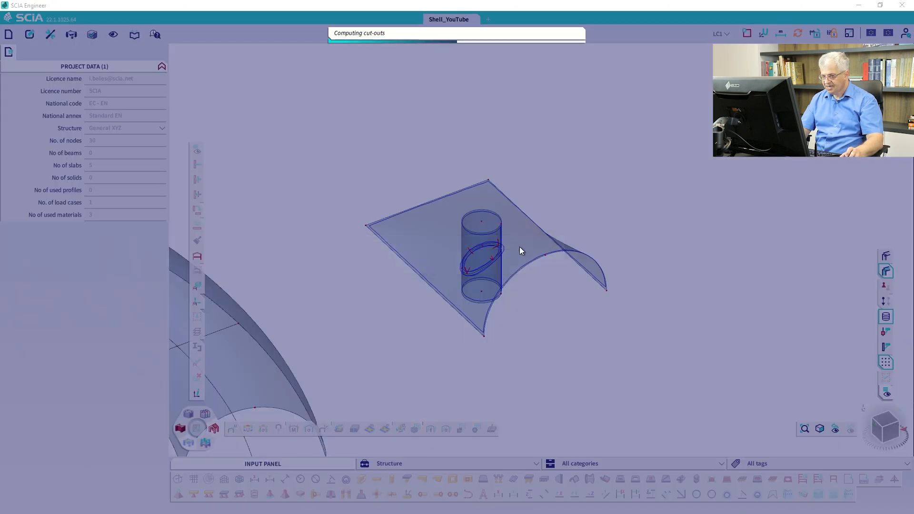
Step: Cut away the part of the circular wall below the shell and the shell region enclosed by the wall
right_click_drag(518, 267, 537, 272, "ctrl")
scroll(504, 261, "up", 4)
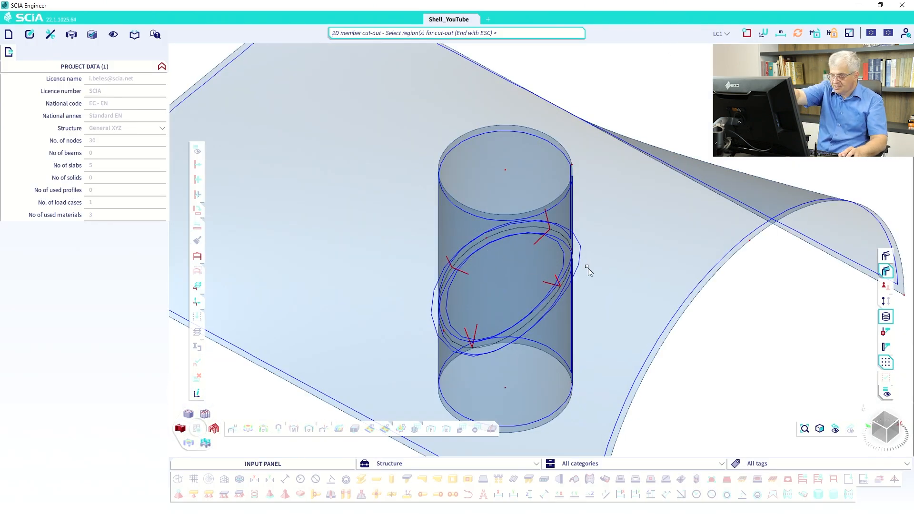
left_click(556, 241)
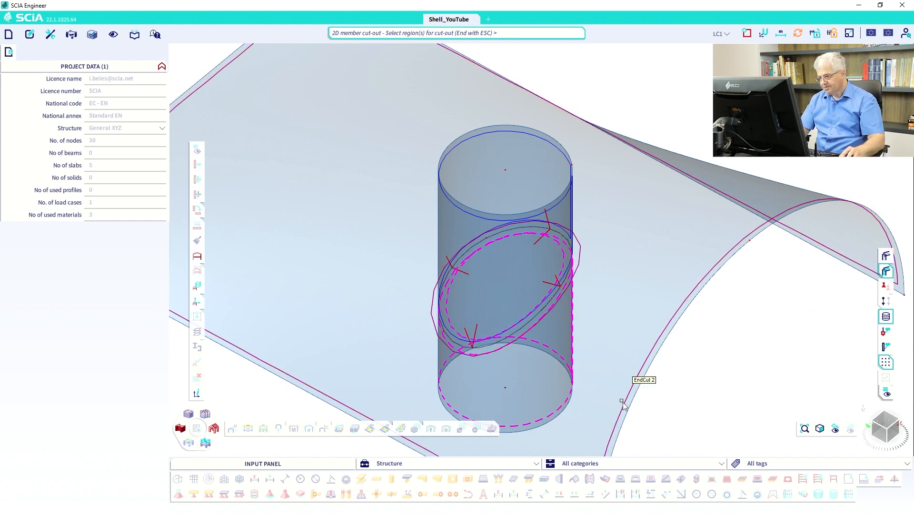
key("Escape")
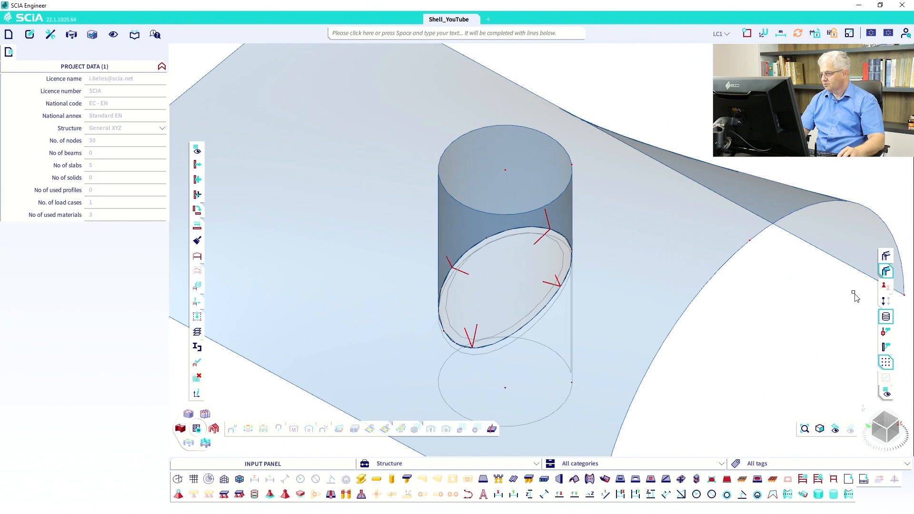
Step: Turn off the transparency and inspect the trimmed circular wall where it meets the shell
mouse_move(886, 272)
left_click(846, 271)
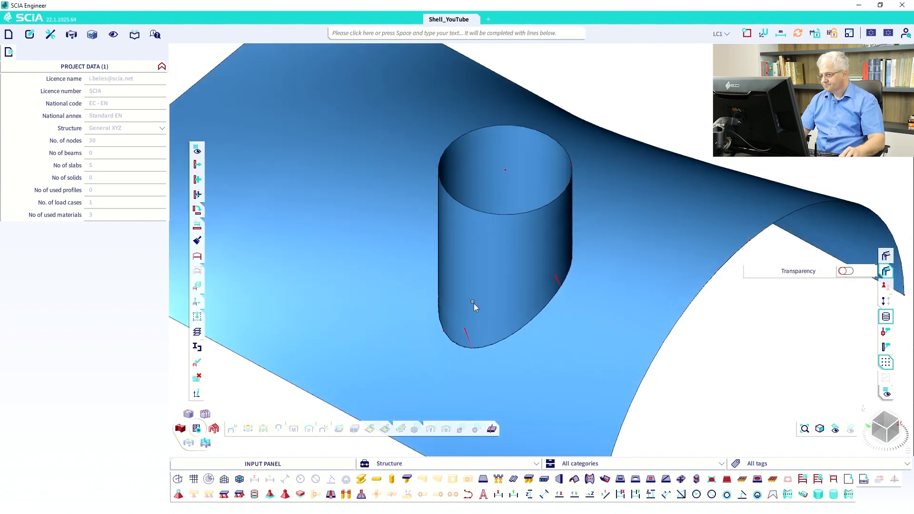
scroll(473, 303, "down", 3)
left_click_drag(436, 231, 544, 340)
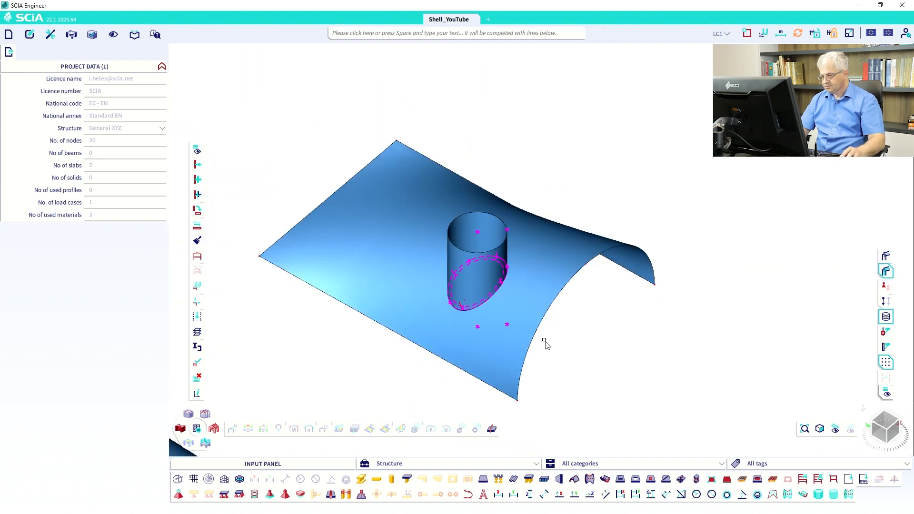
mouse_move(540, 316)
right_mouse_down("ctrl")
mouse_move(547, 332)
mouse_move(536, 327)
mouse_move(552, 329)
mouse_move(531, 320)
mouse_move(547, 323)
right_mouse_up("ctrl")
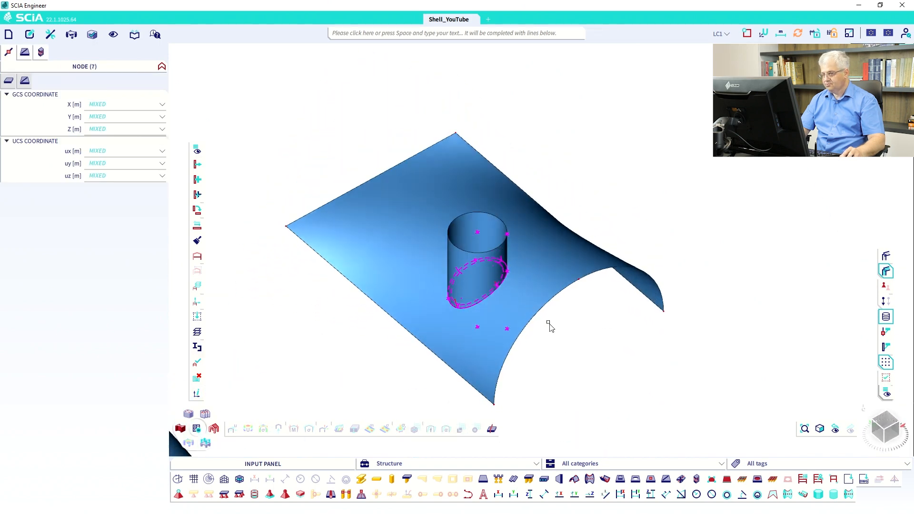
key("Escape")
scroll(564, 330, "down", 2)
middle_click_drag(562, 327, 538, 287)
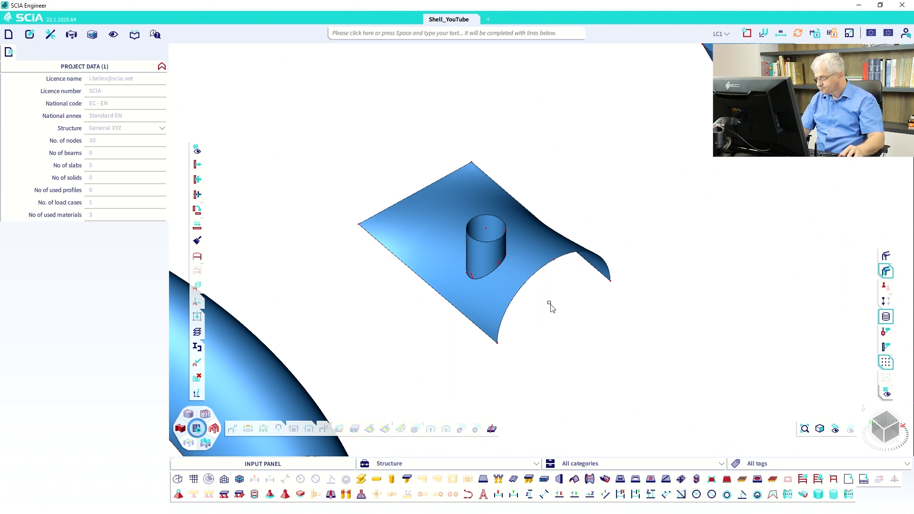
Step: Show the model as wireframe and turn on slab member labels for all entities, displaying edges instead of names
left_click(888, 272)
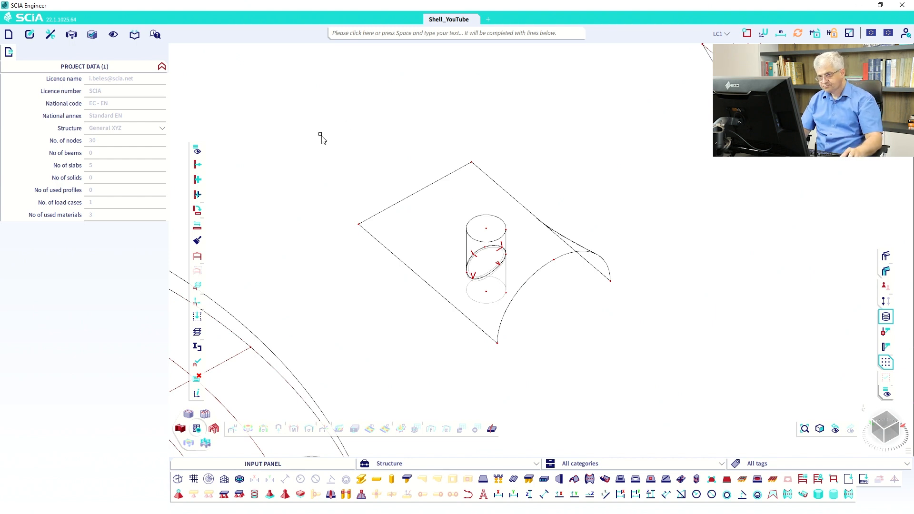
right_click(309, 125)
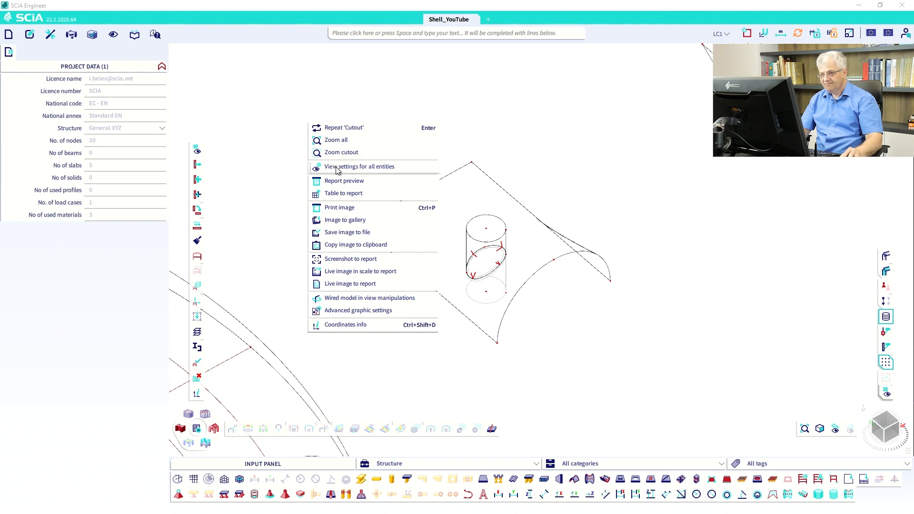
left_click(338, 168)
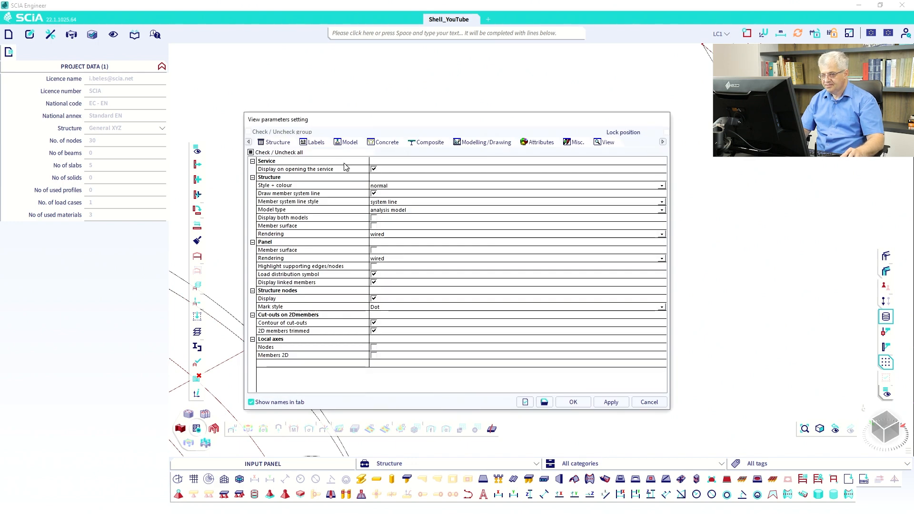
left_click(315, 143)
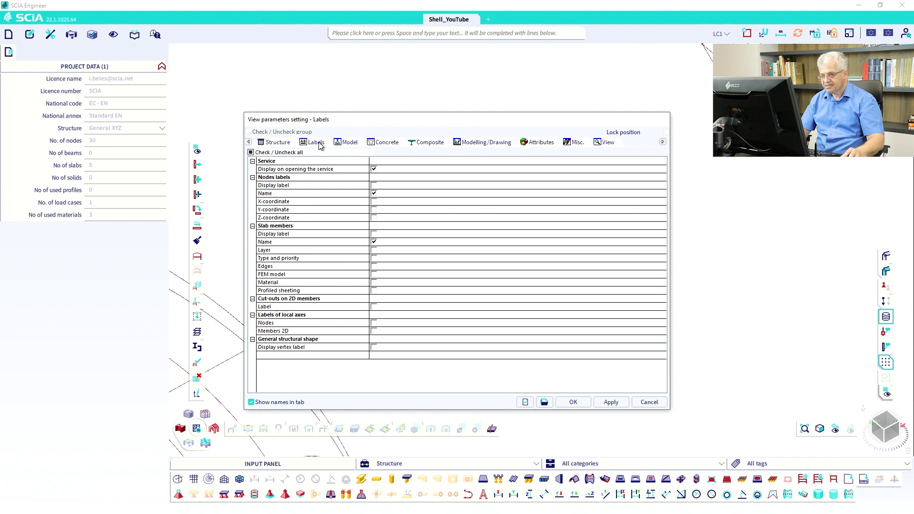
left_click(374, 234)
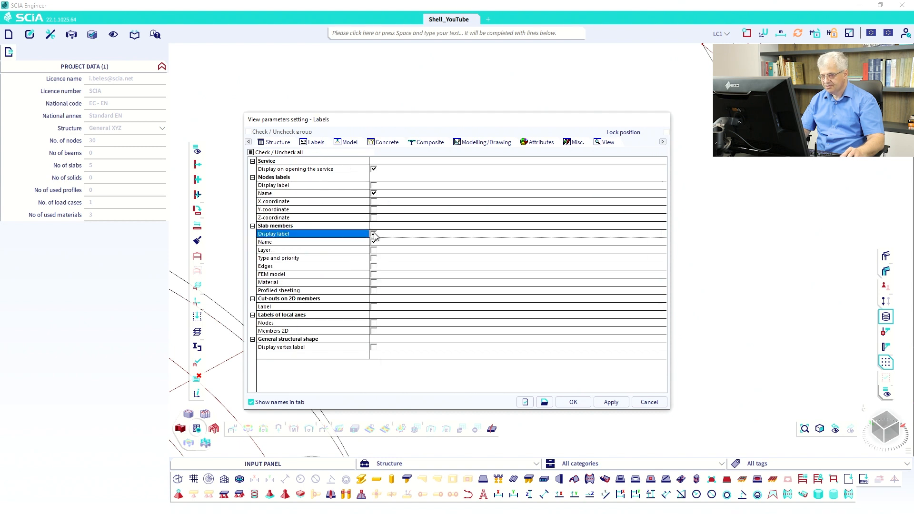
left_click(374, 242)
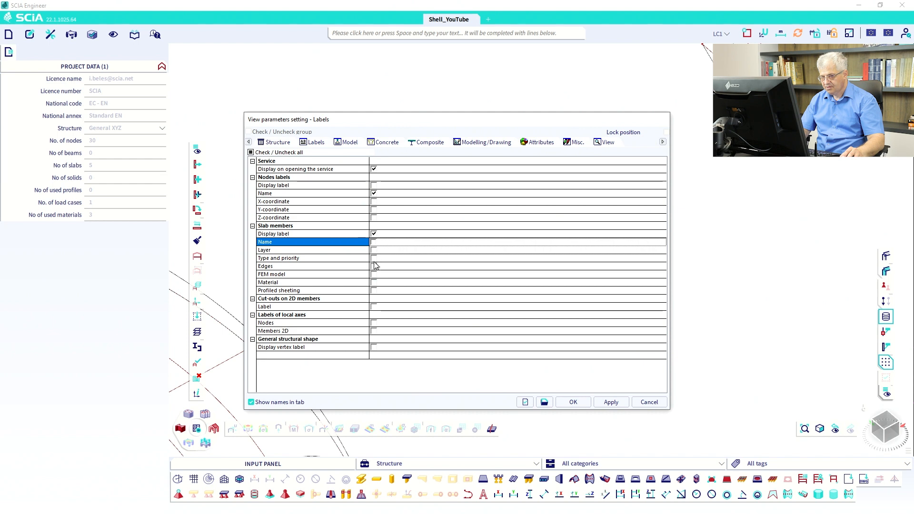
left_click(374, 266)
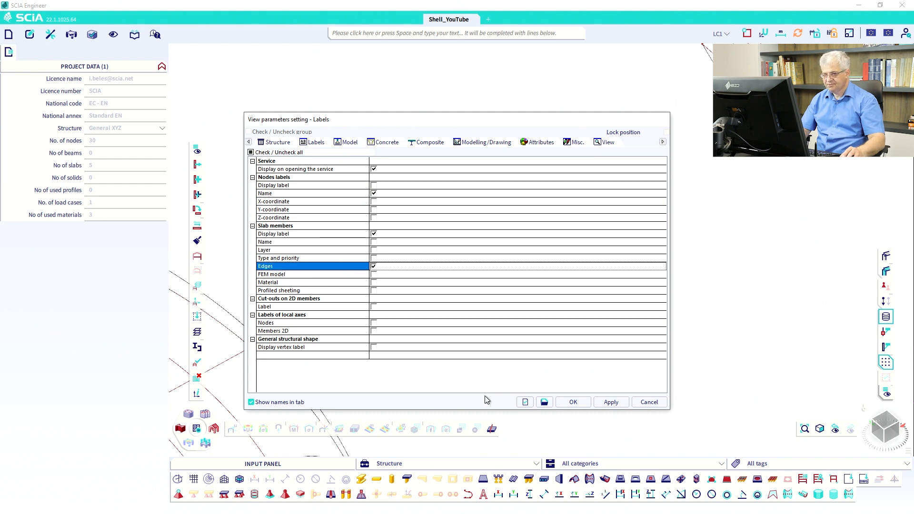
left_click(574, 402)
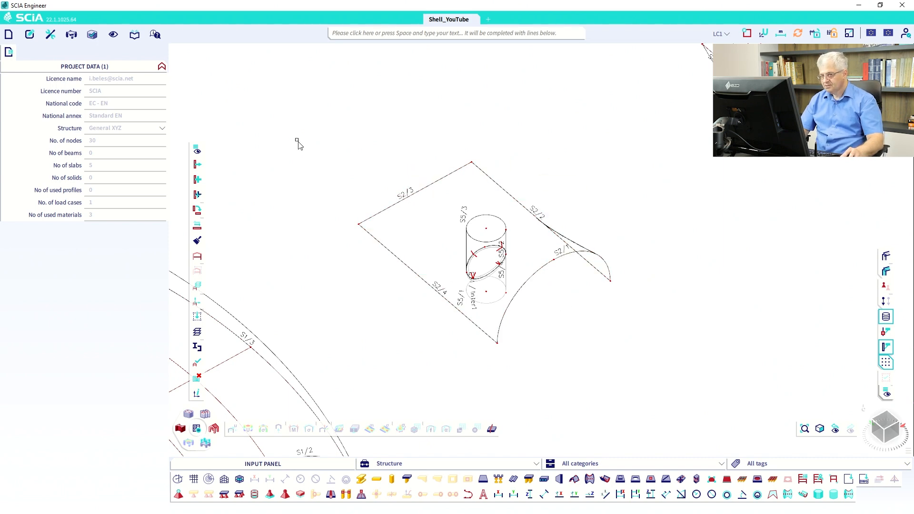
Step: Turn off the display of slab member labels for all entities
right_click(298, 144)
left_click(315, 185)
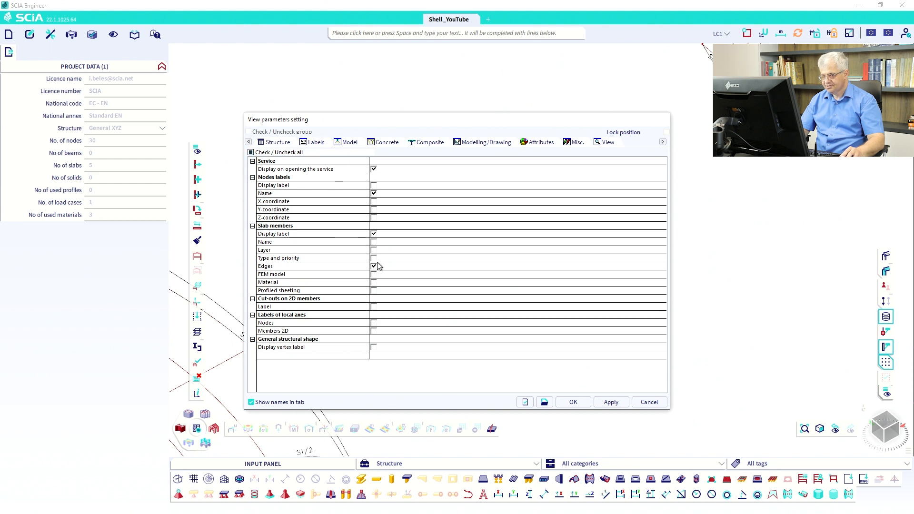
left_click(373, 234)
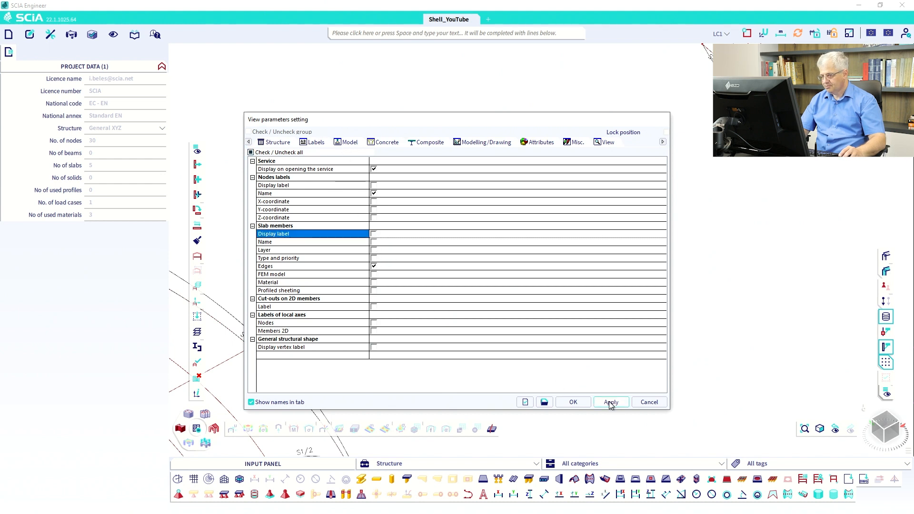
left_click(574, 402)
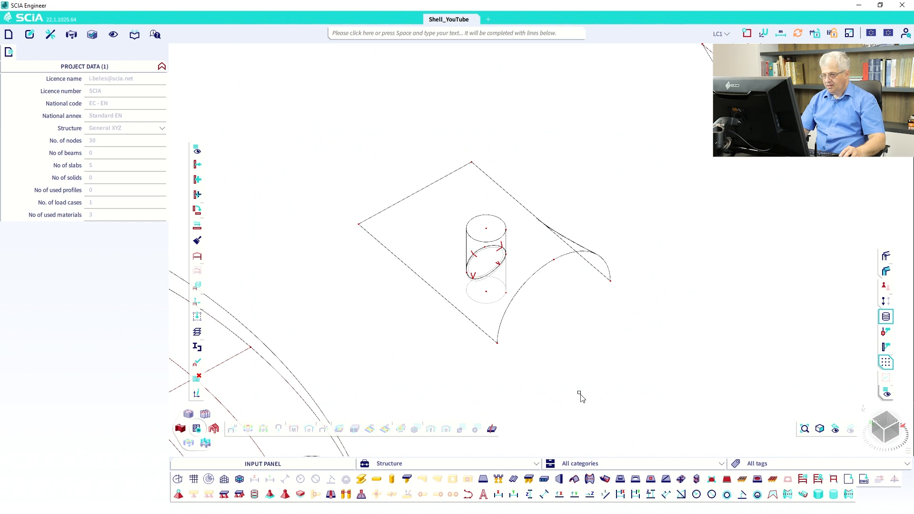
Step: Hide the contour of cut-outs on 2D members in the view settings for all entities
scroll(495, 279, "up", 3)
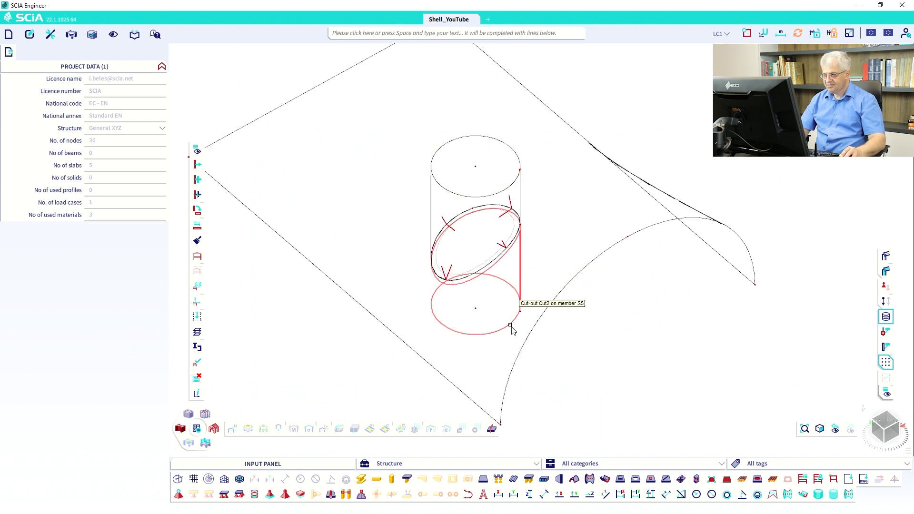
right_click(364, 141)
left_click(386, 185)
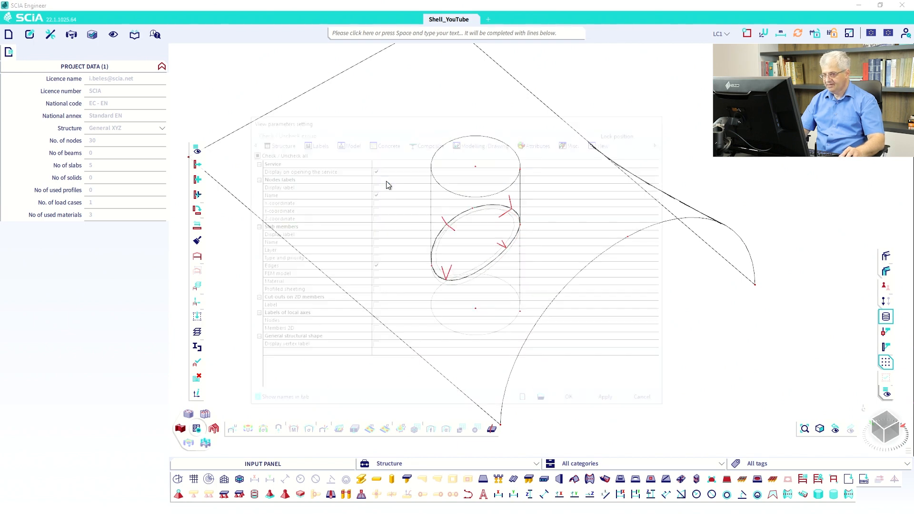
left_click_drag(427, 119, 628, 102)
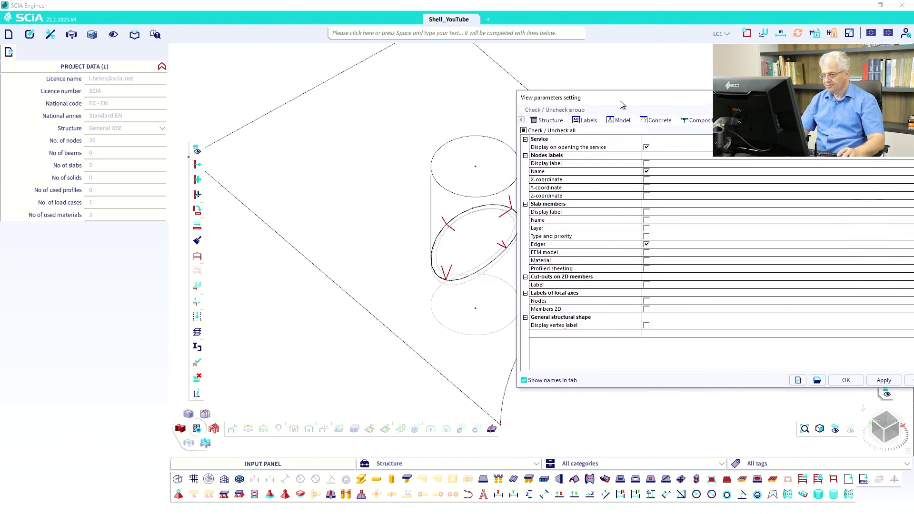
left_click(570, 120)
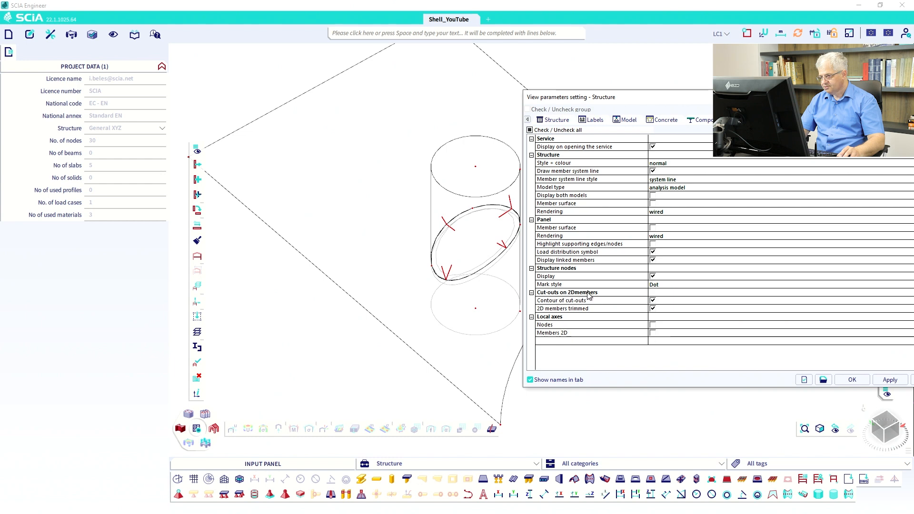
left_click(652, 301)
left_click(890, 380)
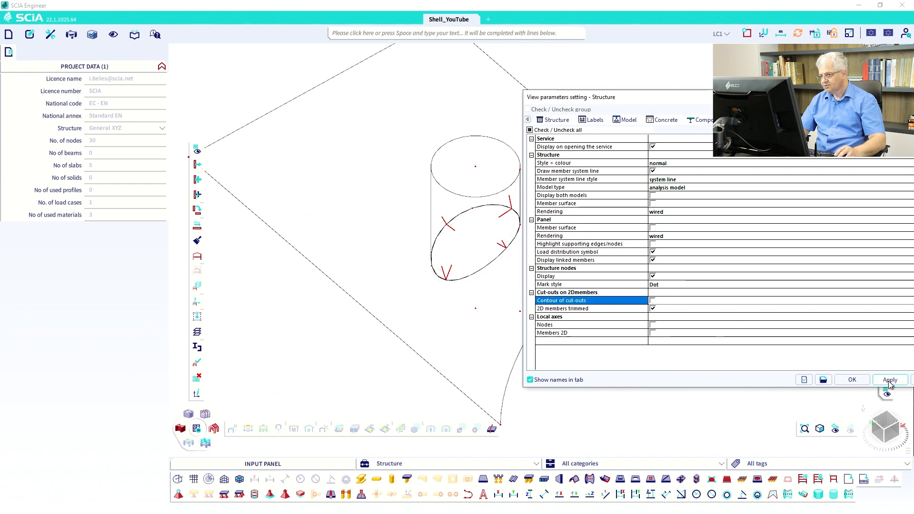
Step: Disable the trimmed display of 2D members to view the untrimmed circular wall, and enable it again
left_click(653, 309)
left_click(890, 380)
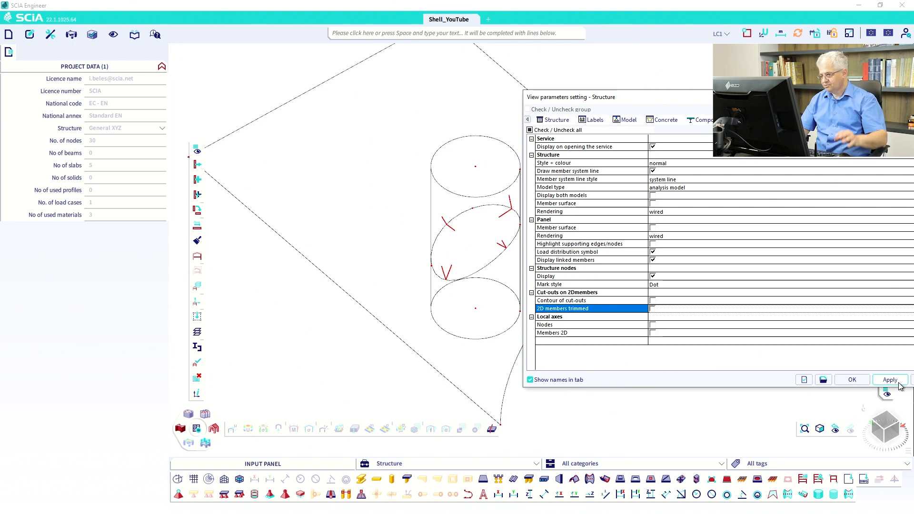
left_click(653, 310)
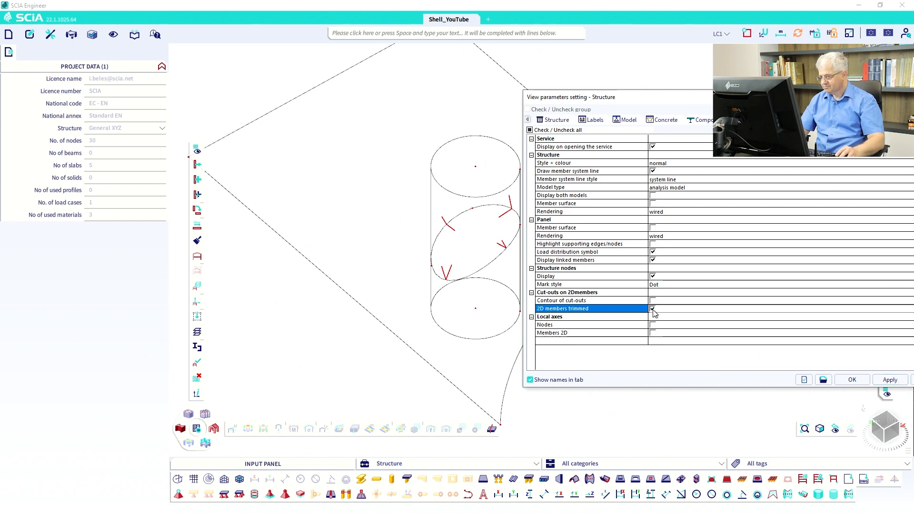
left_click(886, 379)
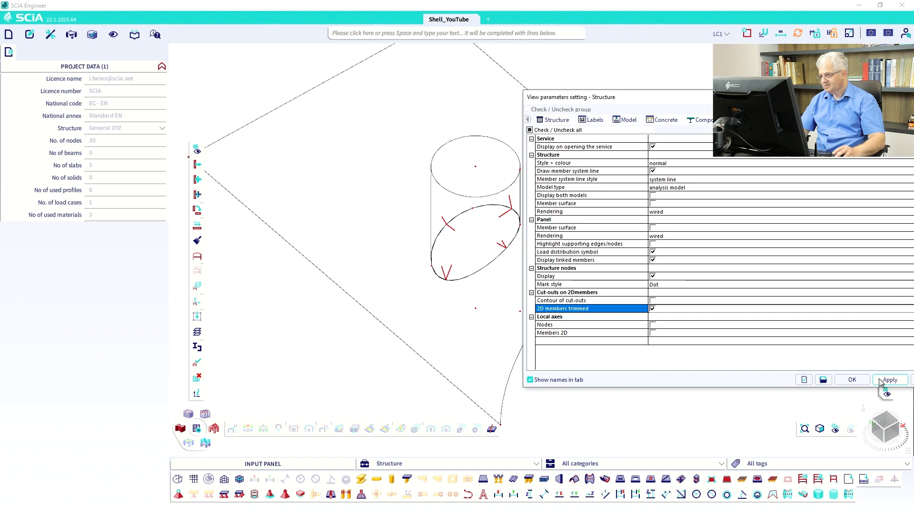
left_click(852, 379)
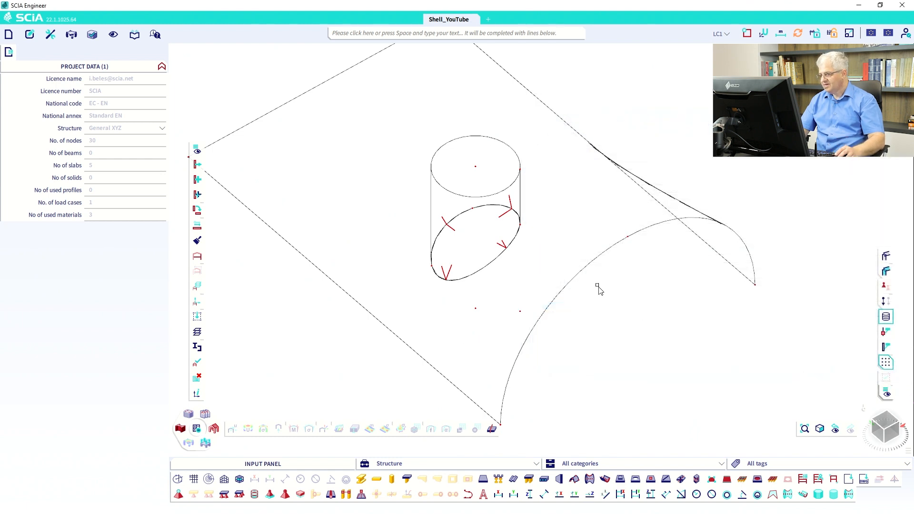
Step: Display the members shaded with transparency and inspect the opening where the circular wall meets the raised-edge shell
left_click(886, 272)
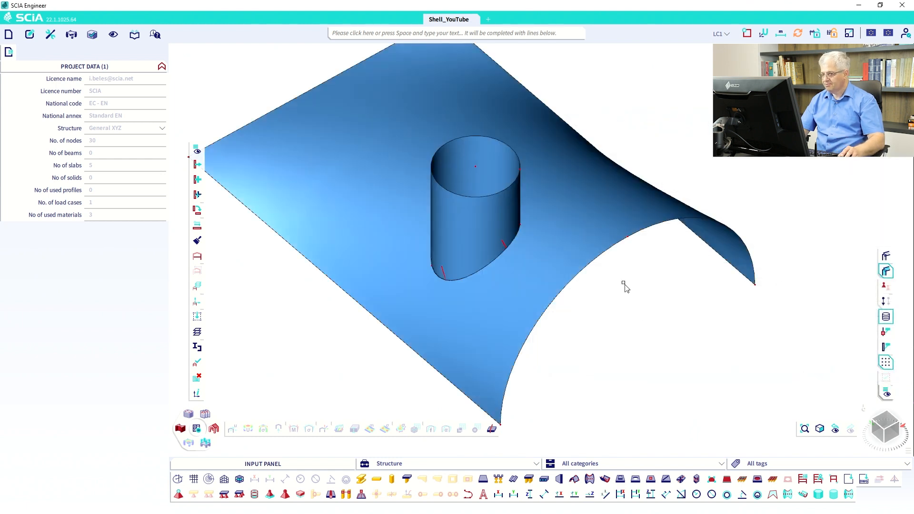
mouse_move(625, 286)
right_mouse_down("ctrl")
mouse_move(620, 280)
mouse_move(607, 312)
right_mouse_up("ctrl")
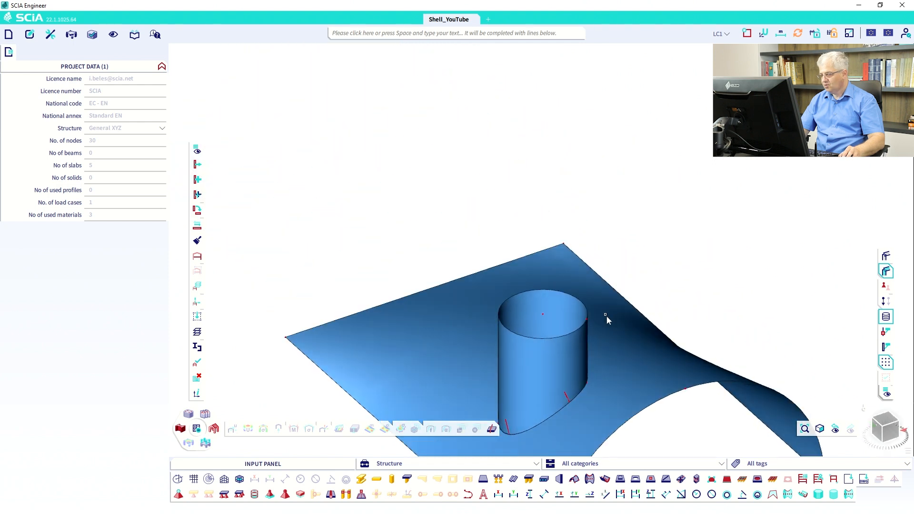
middle_click_drag(605, 315, 578, 260)
mouse_move(886, 271)
left_click(846, 271)
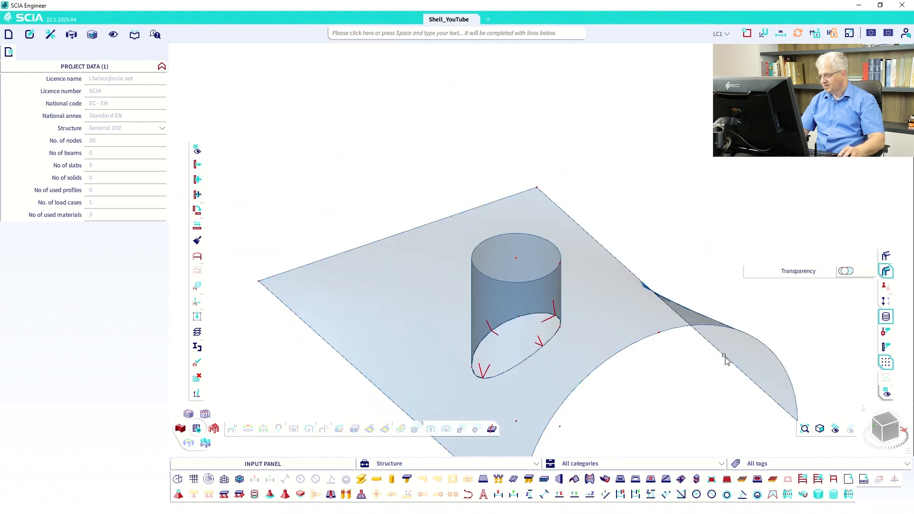
middle_click_drag(607, 393, 576, 304)
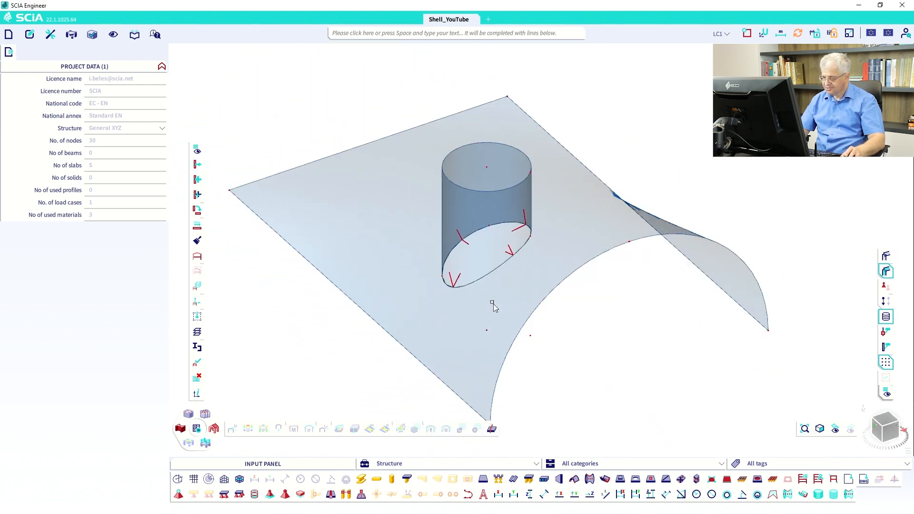
Step: Turn off the display of structure nodes in the view settings for all entities
right_click(365, 92)
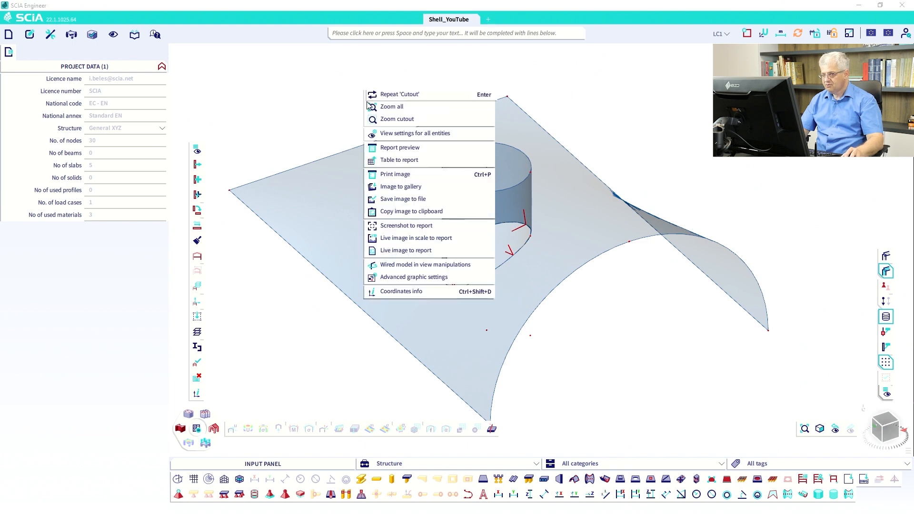
left_click(381, 135)
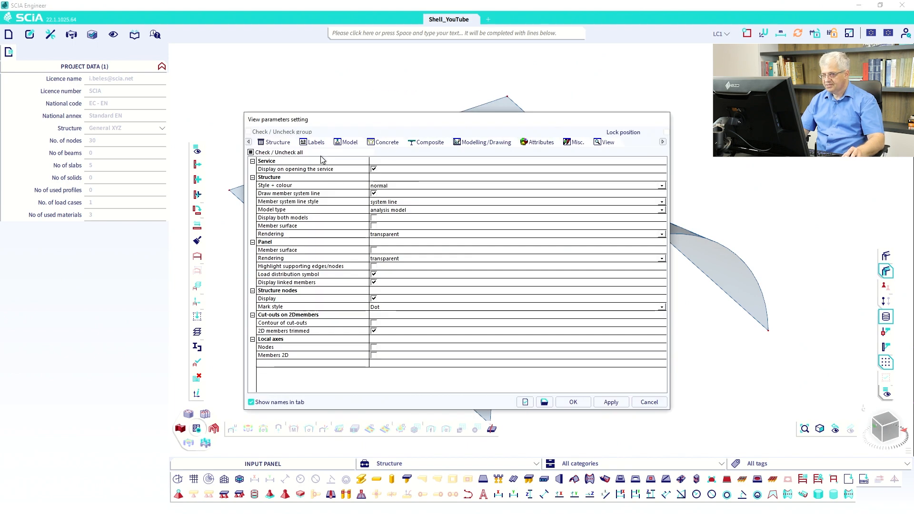
left_click(374, 299)
left_click(573, 402)
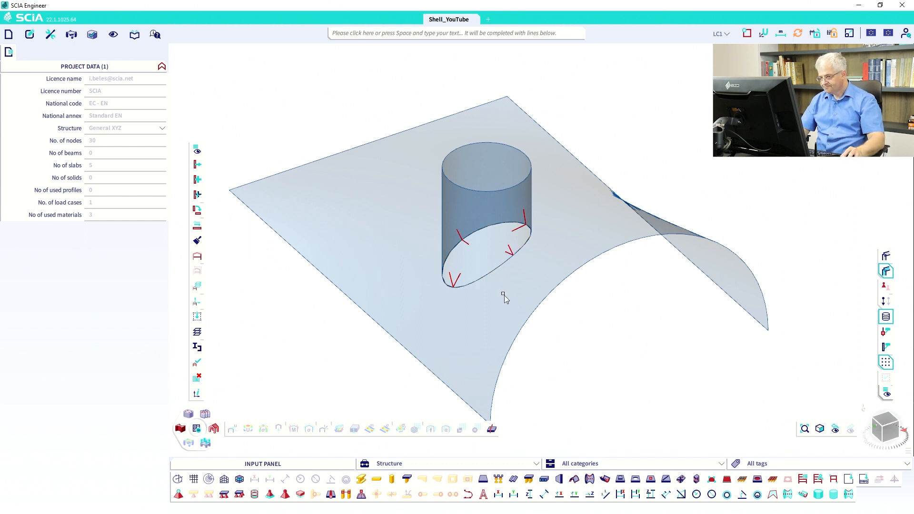
Step: Turn the display of structure nodes back on for all entities
right_click(353, 131)
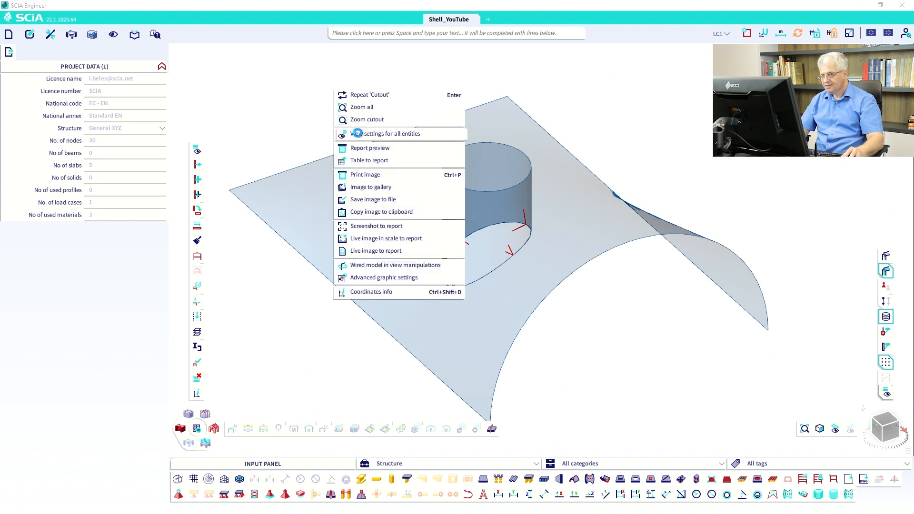
left_click(358, 136)
left_click(373, 299)
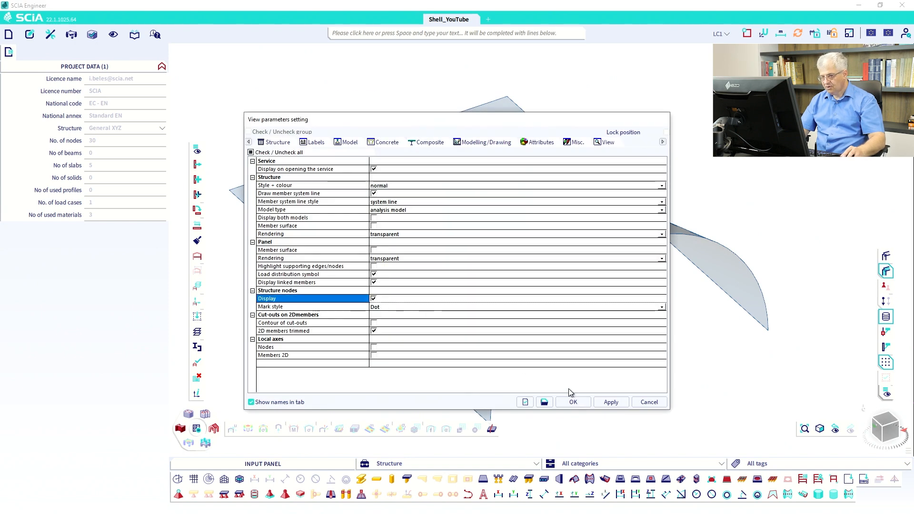
left_click(574, 401)
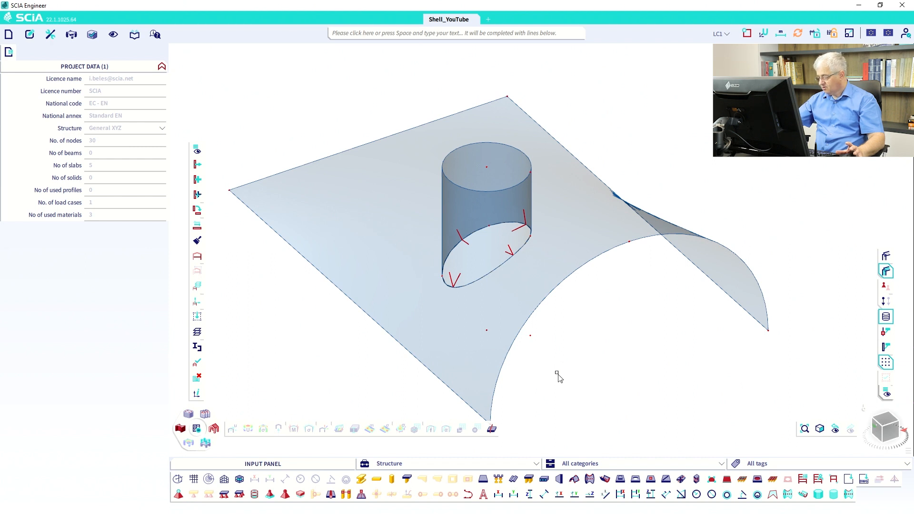
Step: Generate the finite element mesh for all shells in the model
scroll(472, 296, "down", 5)
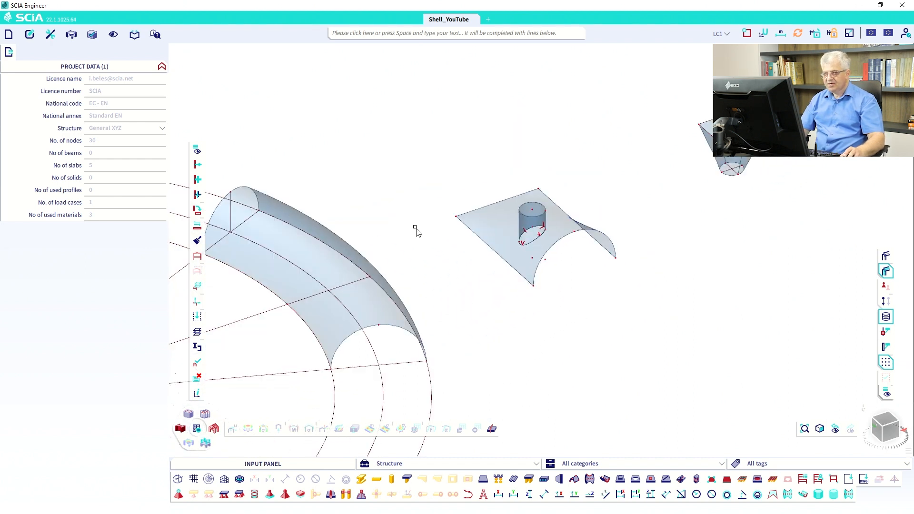
left_click(50, 34)
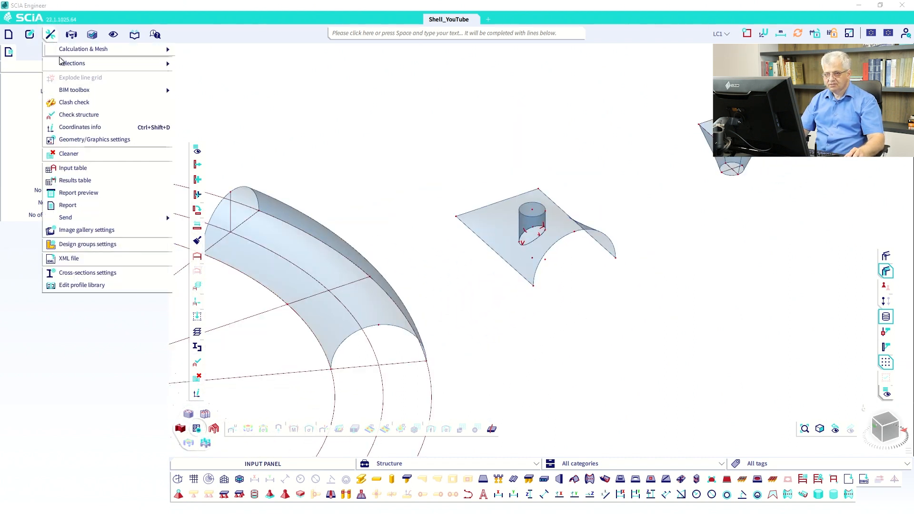
mouse_move(95, 49)
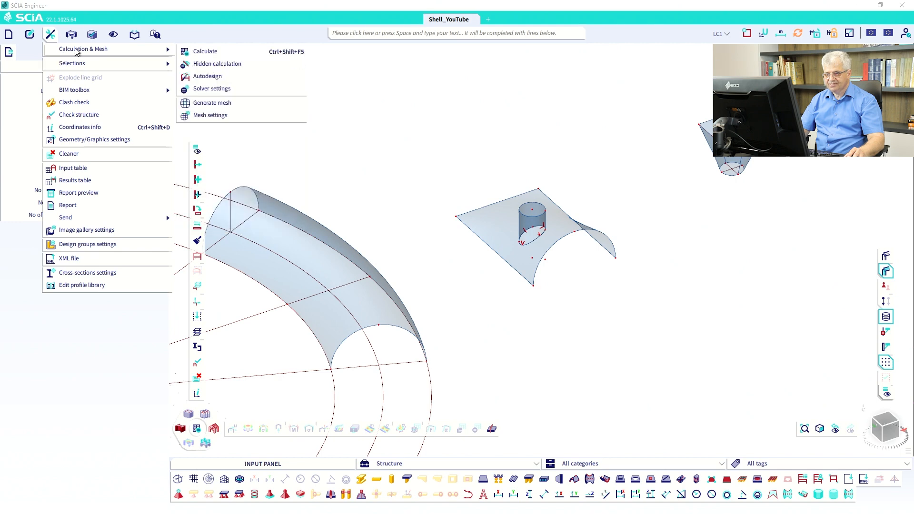
left_click(210, 103)
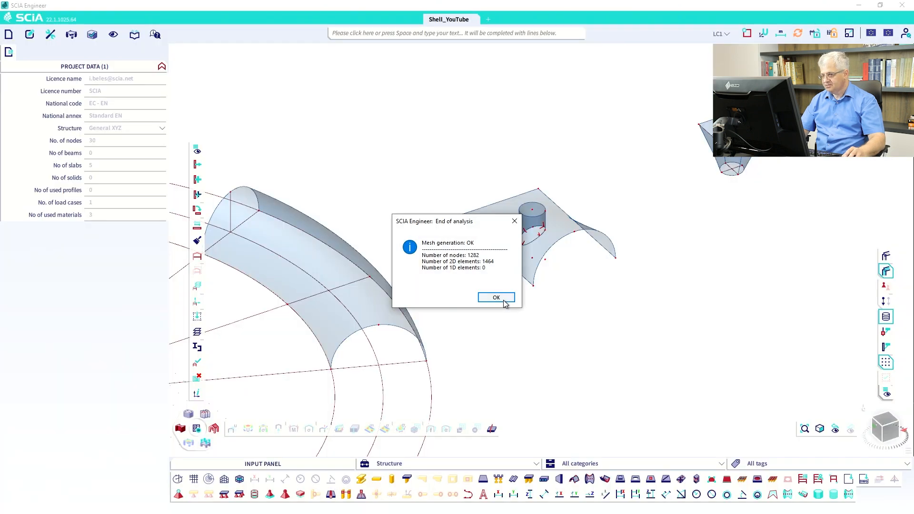
left_click(495, 296)
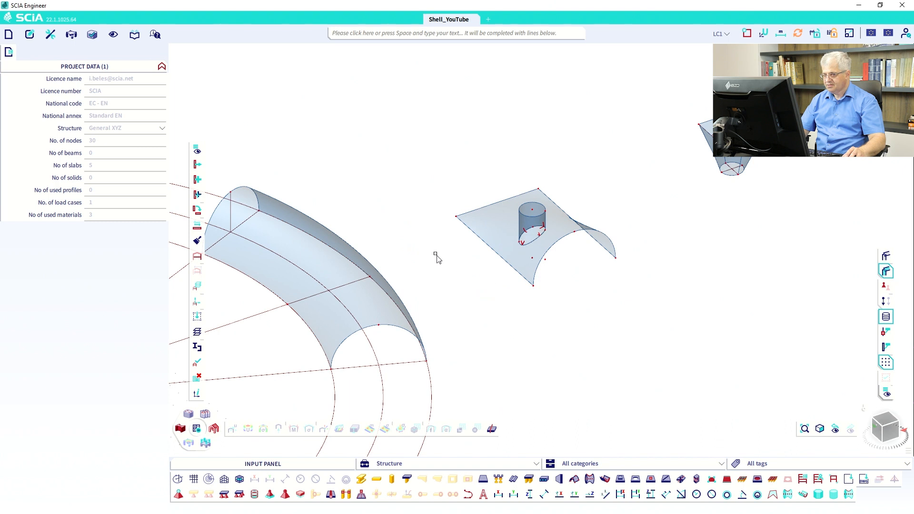
Step: Enable Draw mesh in the view settings for all entities and apply it
right_click(349, 129)
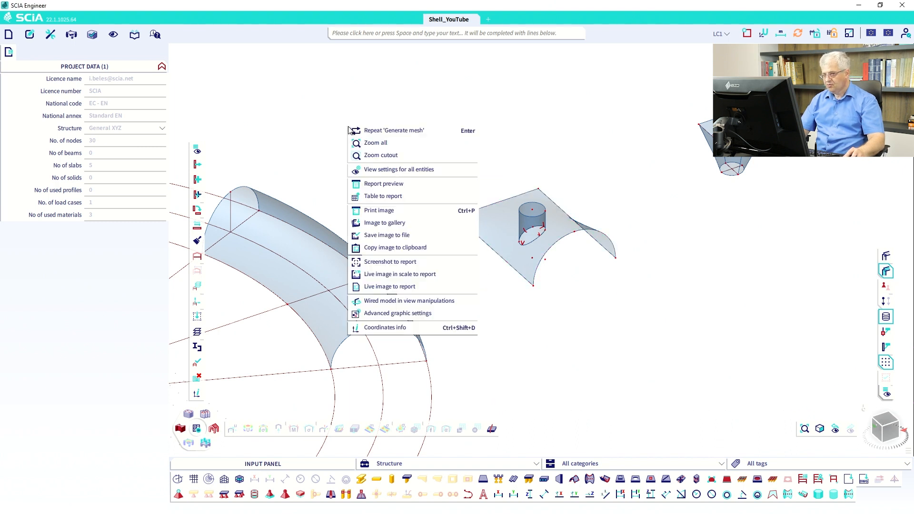
left_click(391, 170)
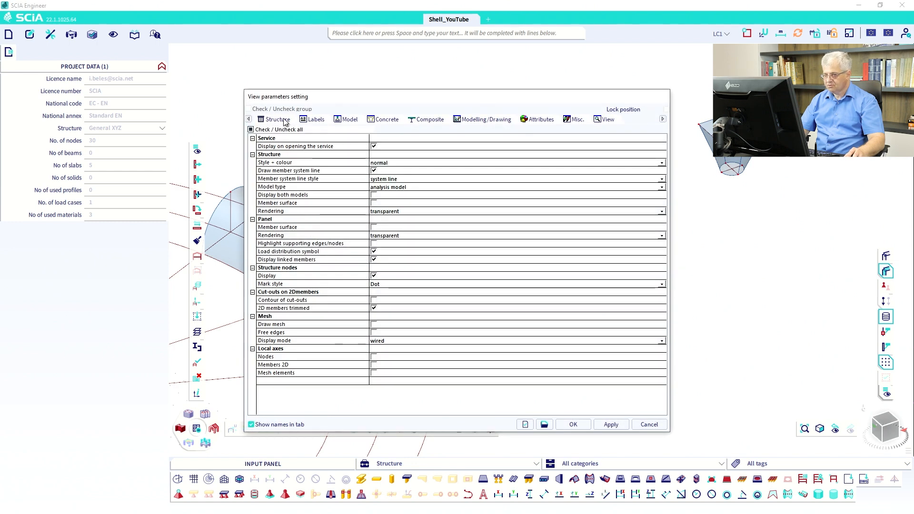
left_click(374, 324)
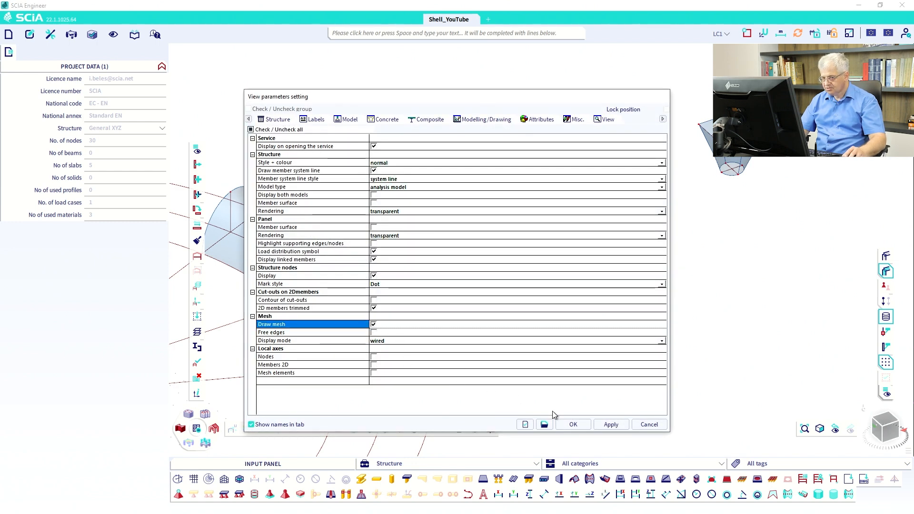
left_click(612, 424)
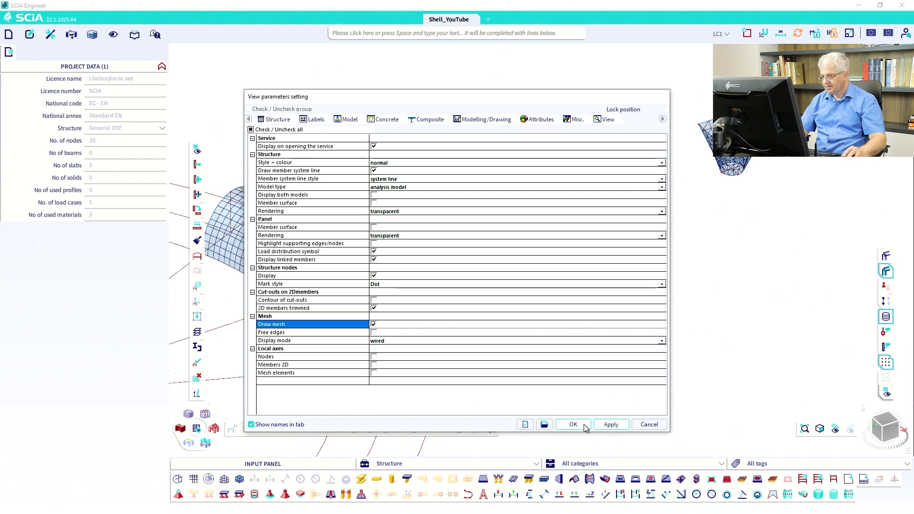
Step: Disable Draw mesh again in the view parameters and apply the setting
left_click(374, 325)
left_click(617, 425)
left_click(573, 424)
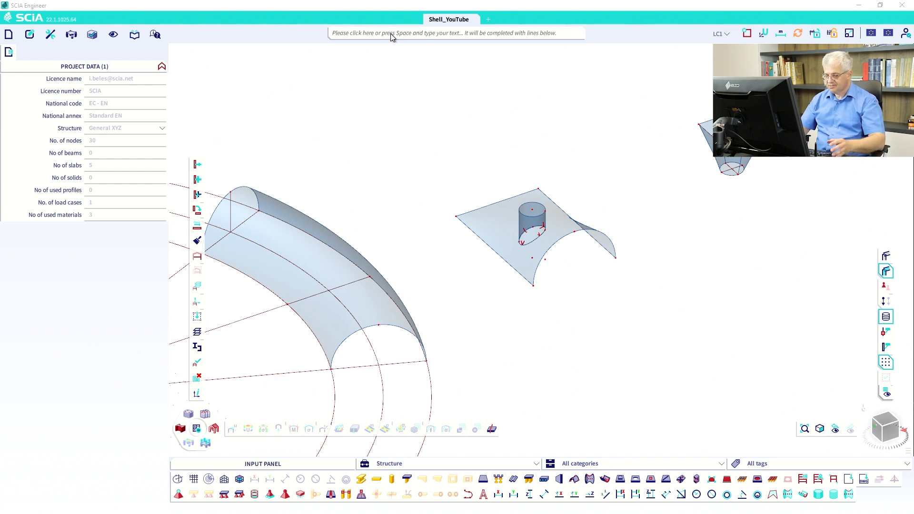
Step: Search the commands for "view" and add the View settings command to the vertical toolbar beside the model
type("view")
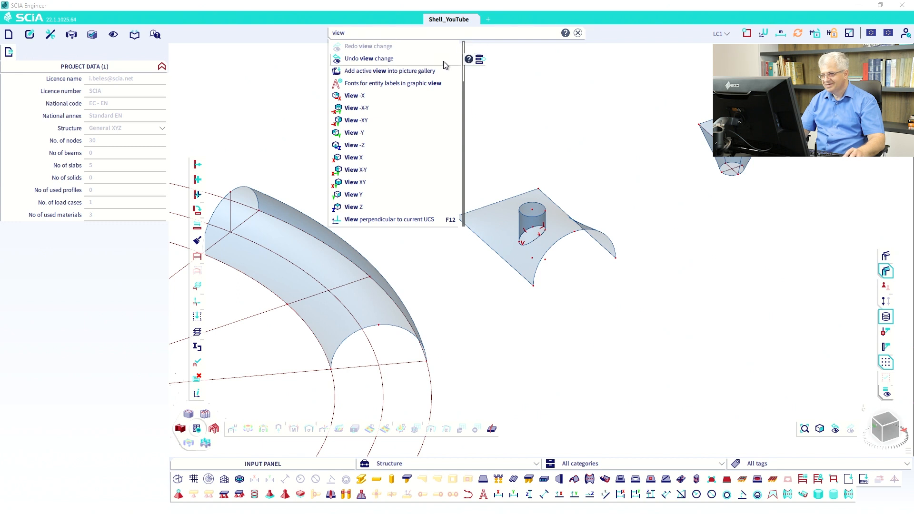
left_click_drag(465, 82, 471, 226)
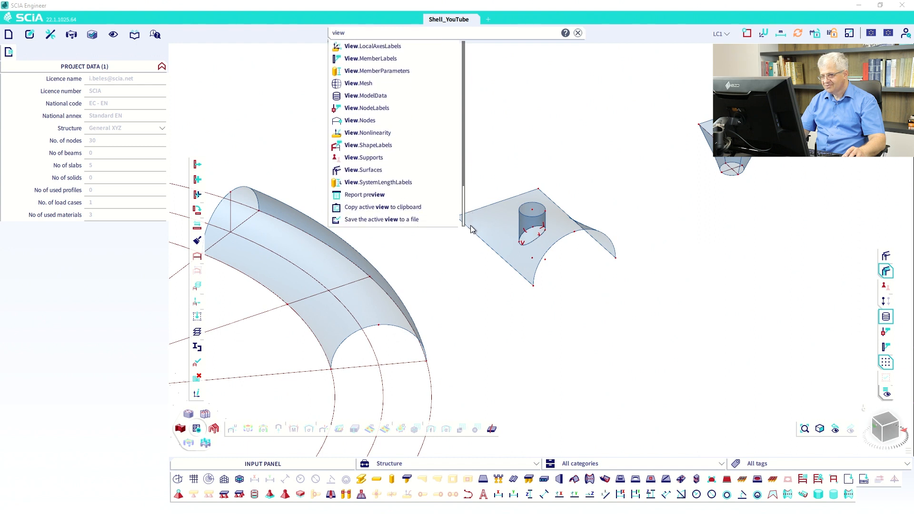
left_click(484, 158)
right_click(412, 118)
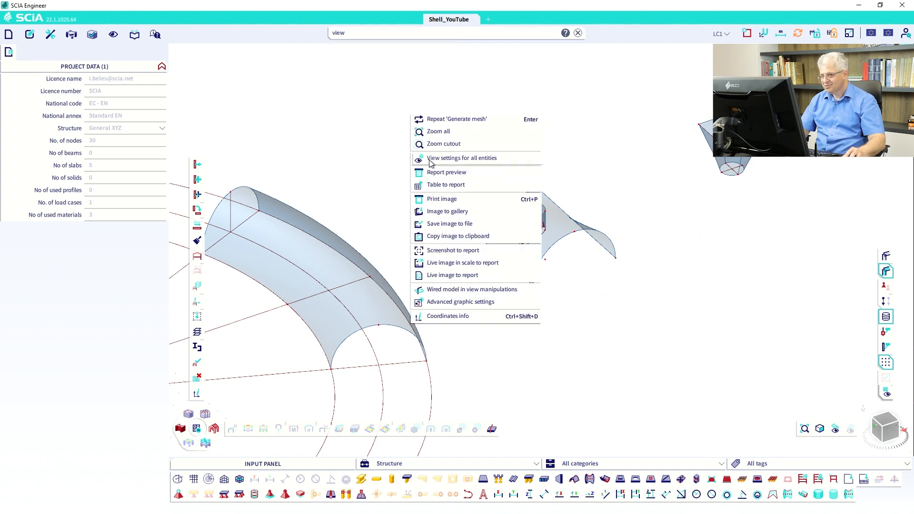
left_click(400, 123)
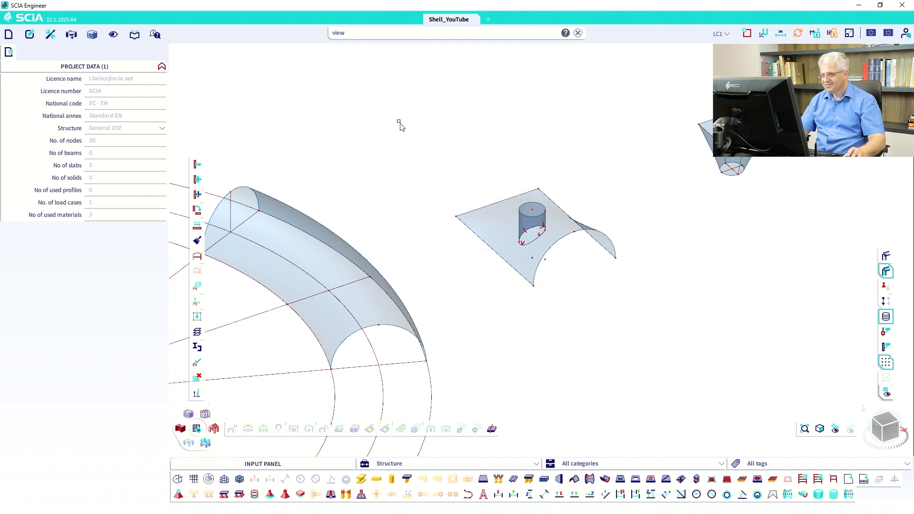
left_click(351, 33)
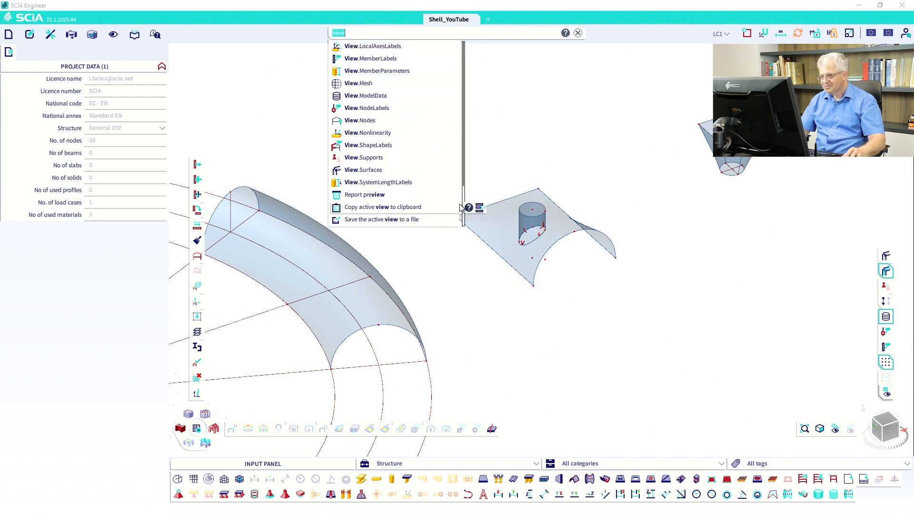
left_click_drag(464, 197, 466, 45)
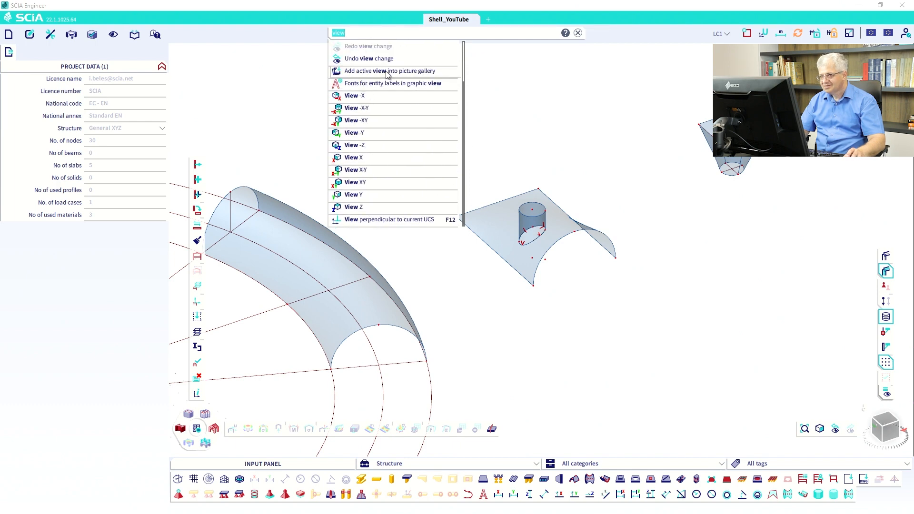
scroll(402, 139, "down", 1)
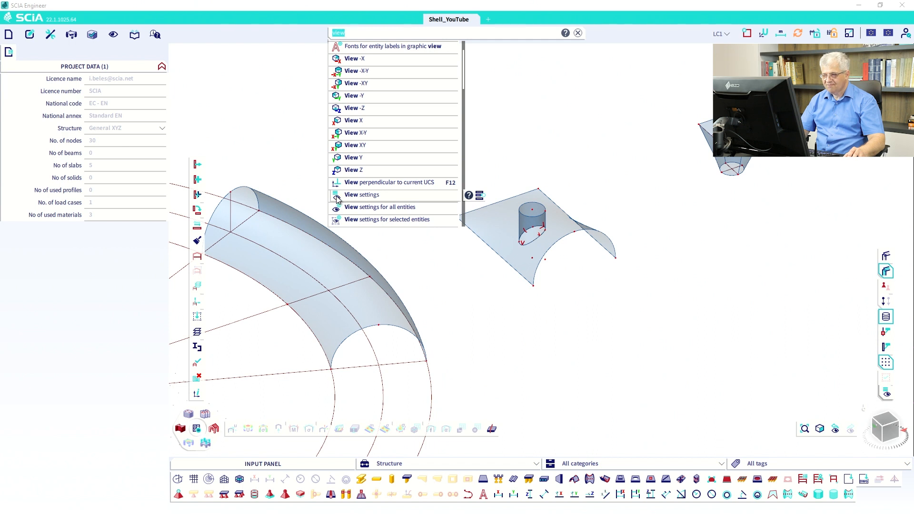
left_click_drag(337, 199, 197, 153)
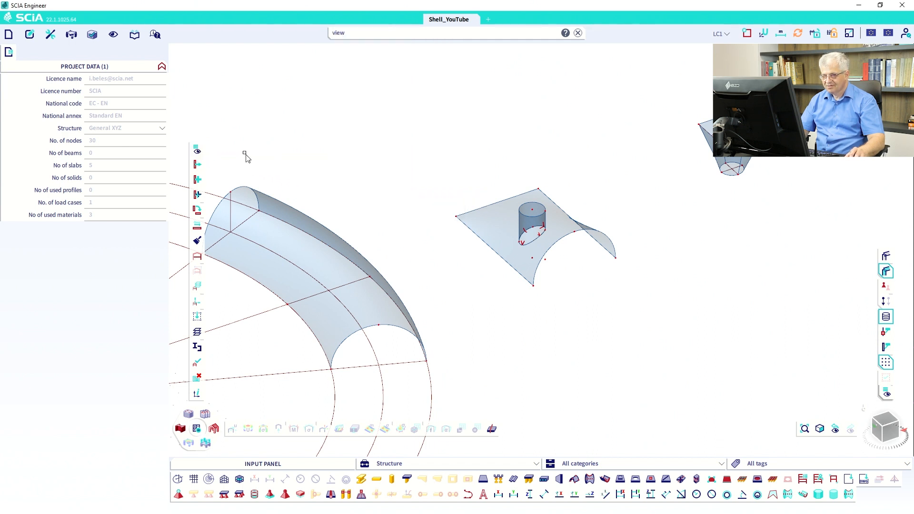
Step: Show the structure mesh through the View settings shortcut
left_click(196, 150)
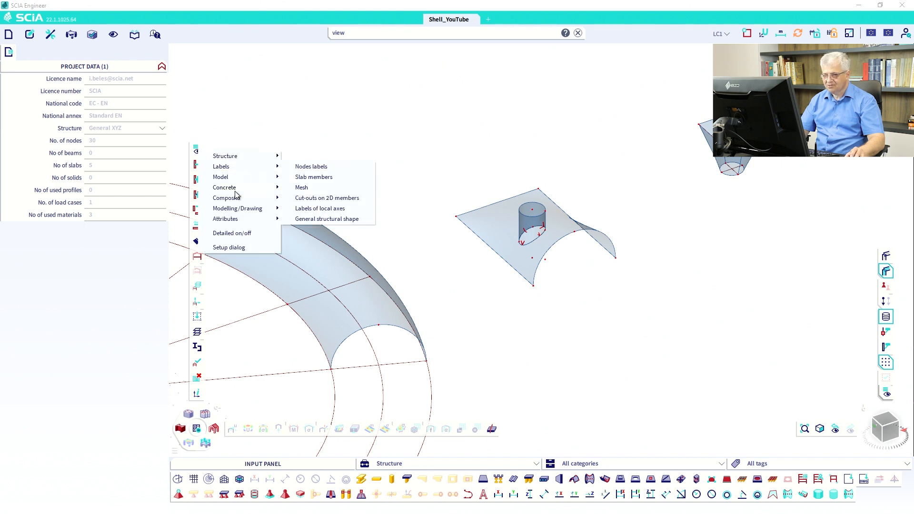
mouse_move(235, 192)
mouse_move(237, 159)
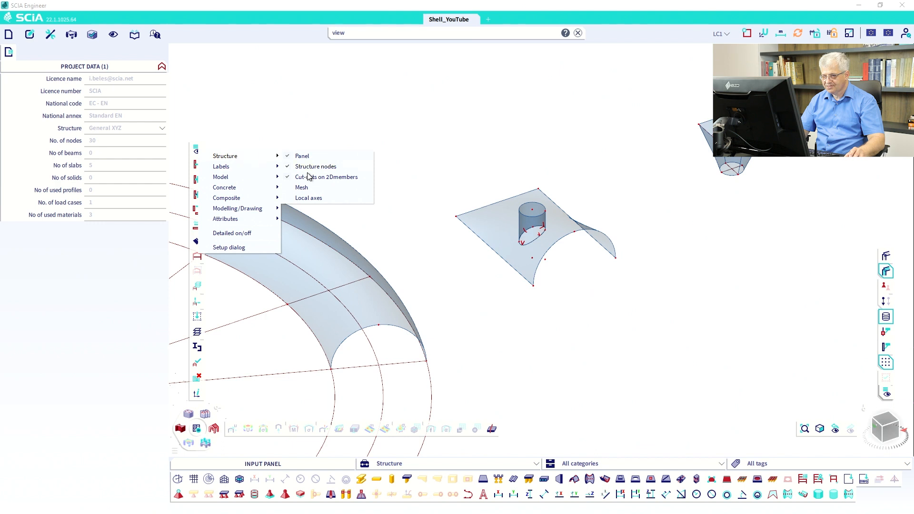
left_click(312, 188)
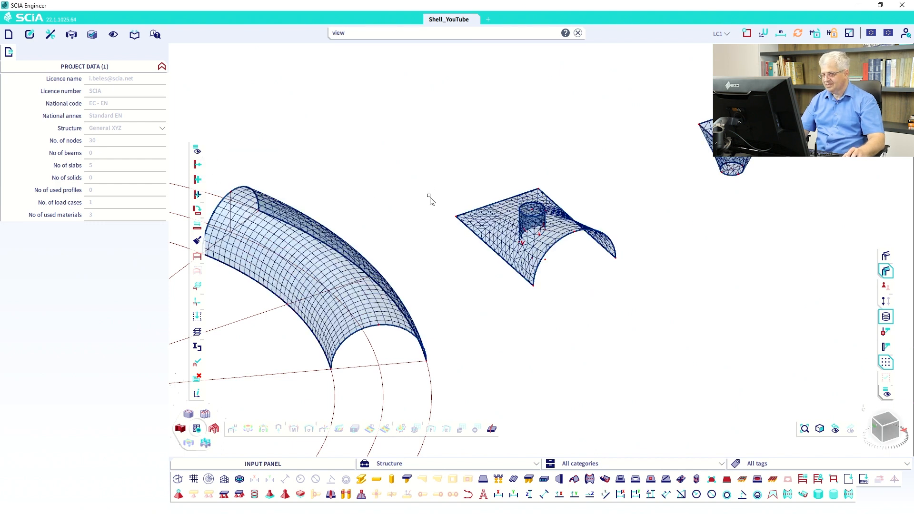
Step: Isolate the funnel-shaped shell with the square top and circular base by switching to activity by selection, and clear the selection
left_click(533, 285)
mouse_move(550, 286)
right_mouse_down("ctrl")
mouse_move(561, 280)
mouse_move(559, 287)
right_mouse_up("ctrl")
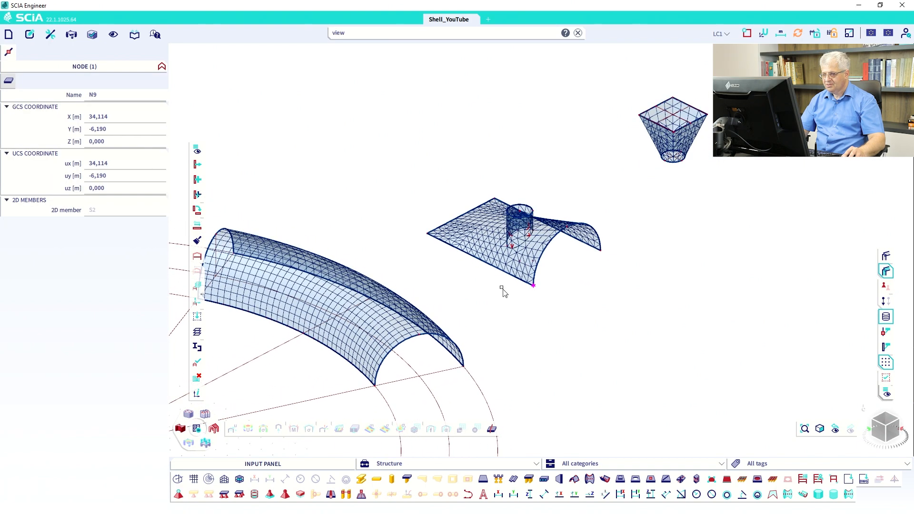
middle_click_drag(460, 273, 538, 238)
key("Escape")
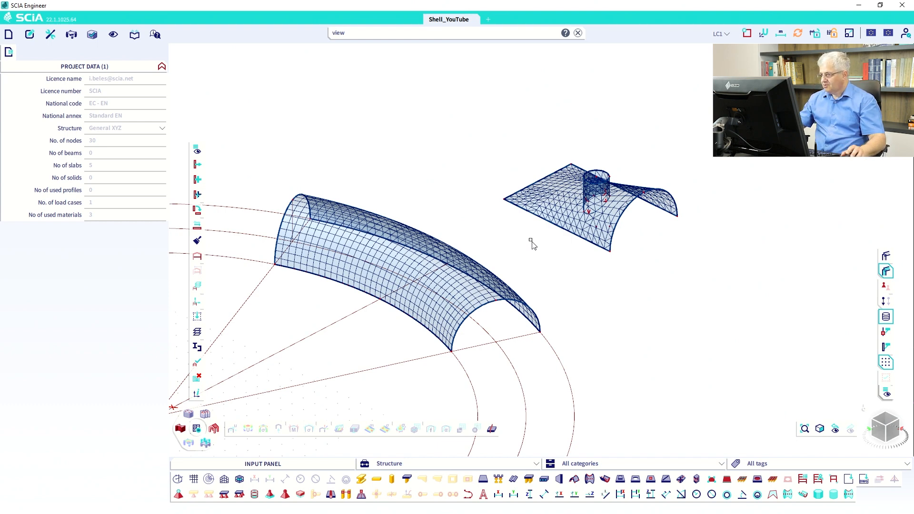
middle_click_drag(697, 165, 430, 298)
left_click_drag(524, 277, 439, 160)
key("ctrl+shift+a")
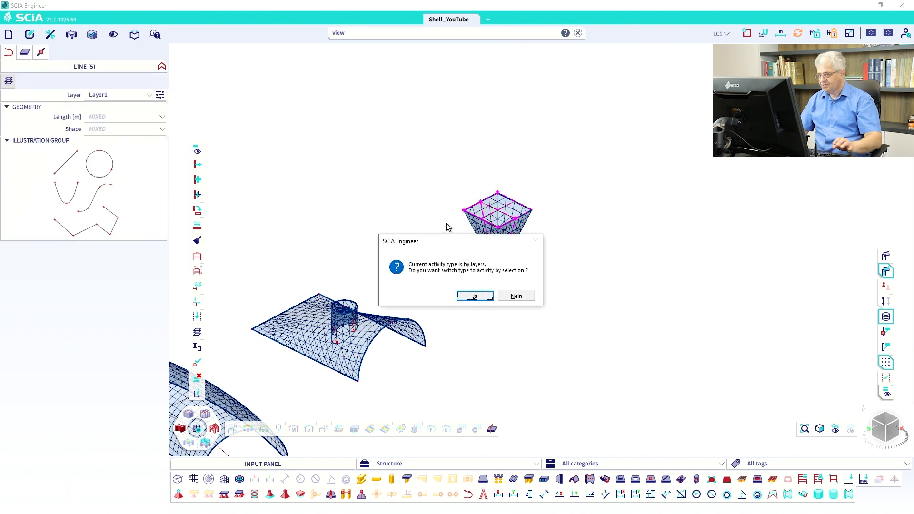
left_click(474, 293)
scroll(500, 257, "up", 4)
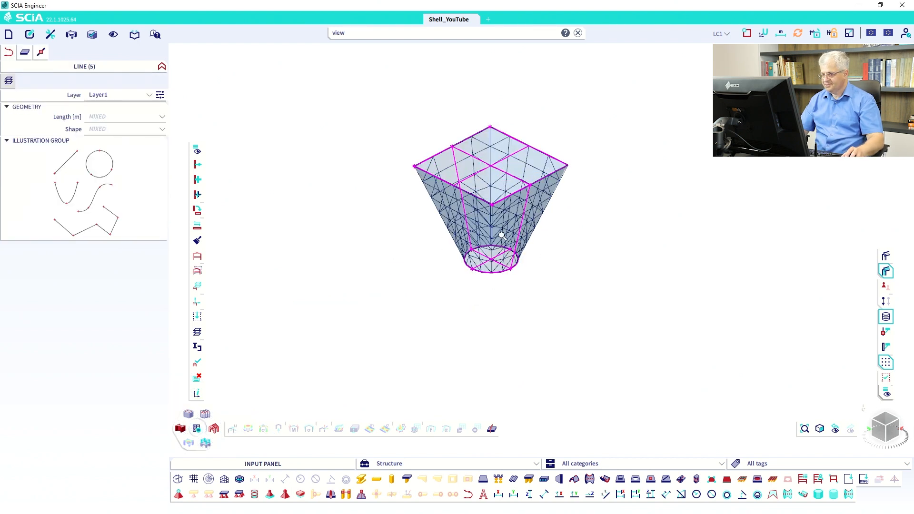
middle_click_drag(502, 235, 489, 262)
scroll(490, 259, "up", 2)
key("Escape")
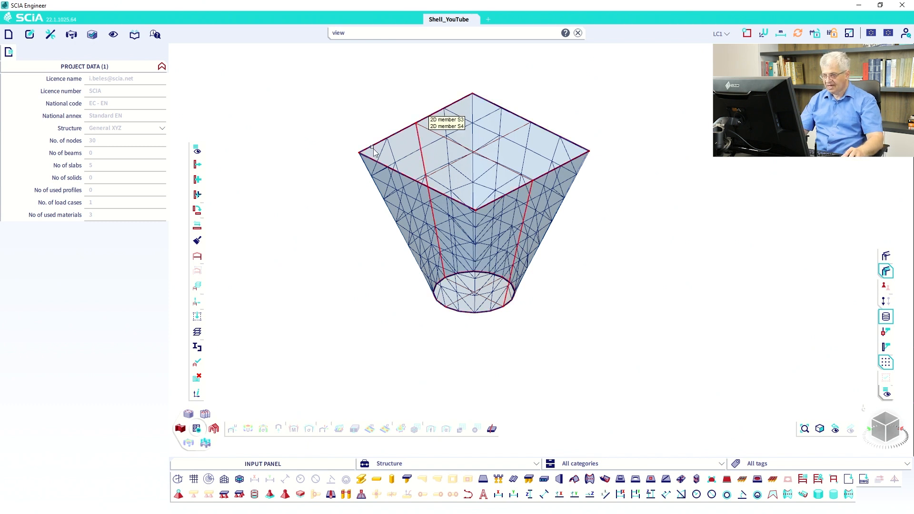
Step: Hide the modelling/drawing lines on the isolated funnel shell
left_click(196, 150)
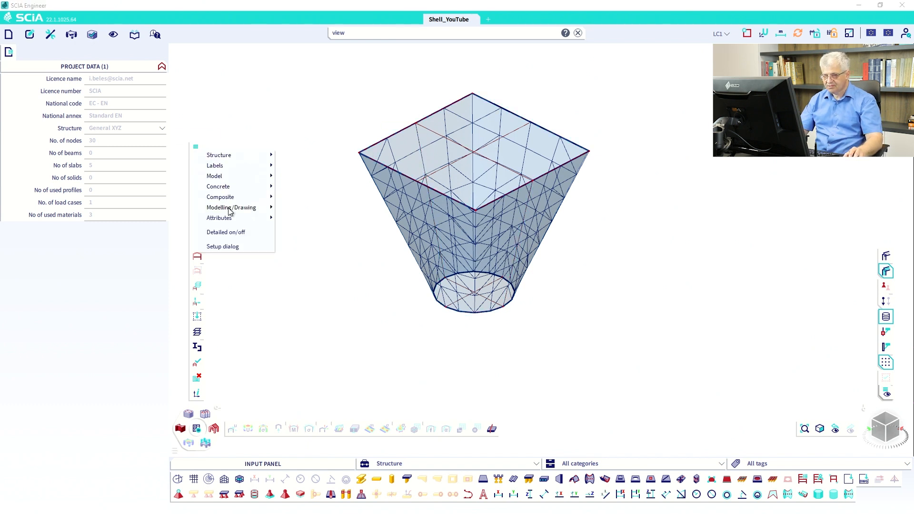
mouse_move(261, 210)
left_click(298, 210)
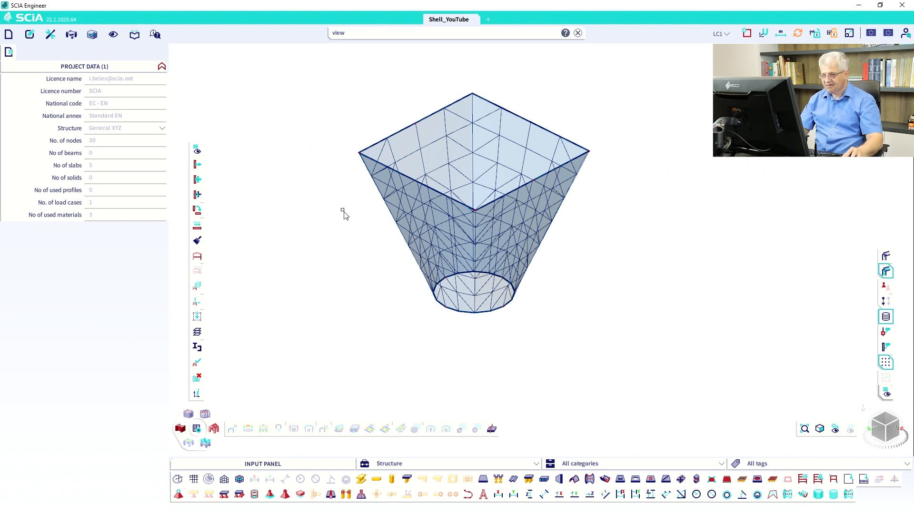
Step: Turn on the local axes of the mesh elements in the view parameters for the funnel shell
right_click(344, 212)
left_click(364, 254)
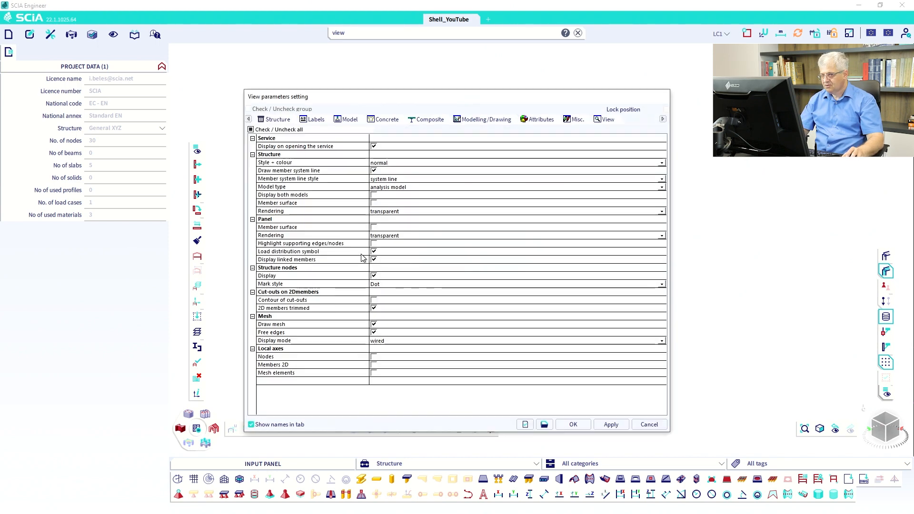
left_click(373, 374)
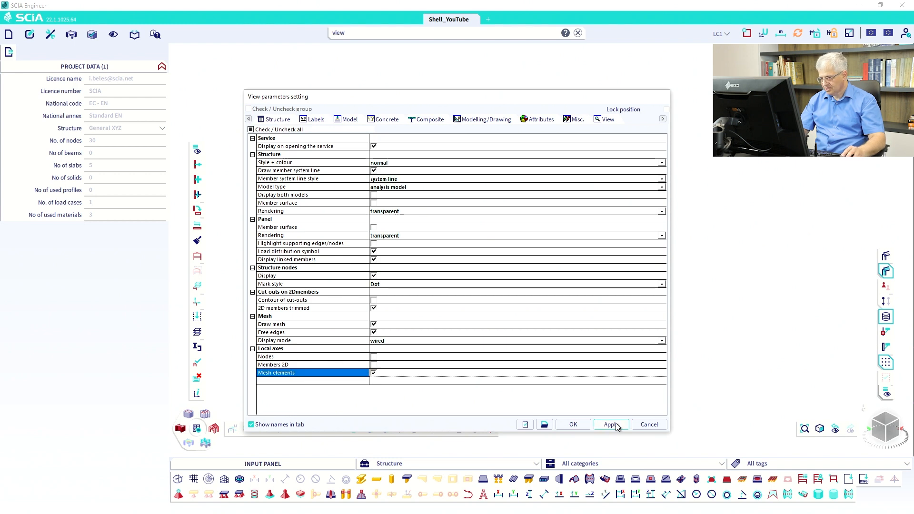
left_click(589, 424)
scroll(502, 182, "up", 4)
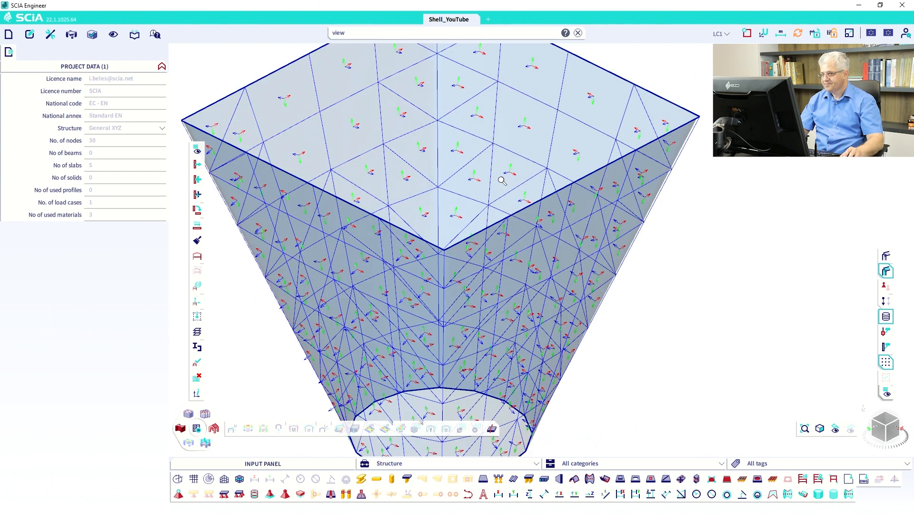
middle_click_drag(502, 183, 540, 208)
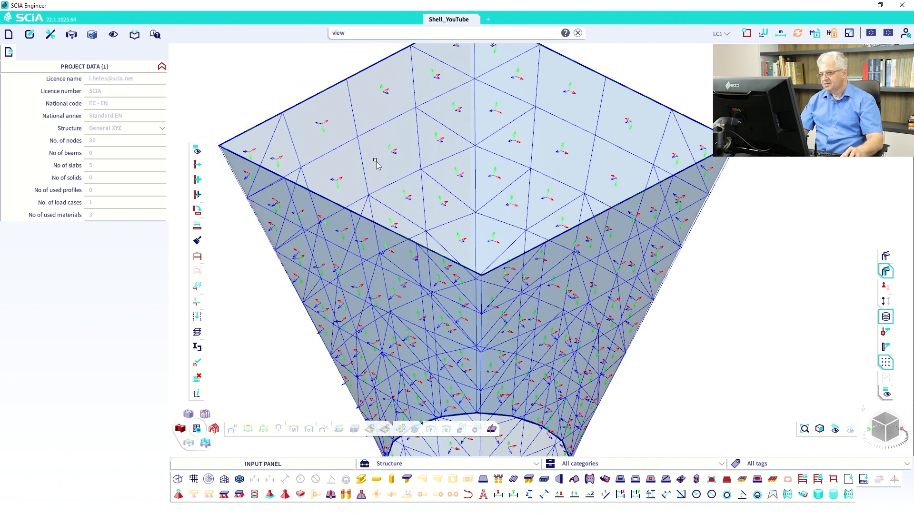
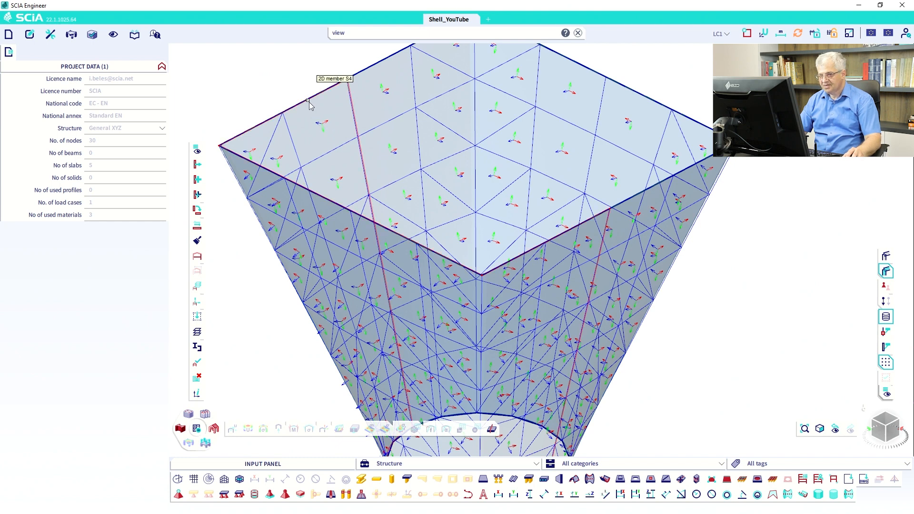
Step: Swap the orientation of the funnel's front half-shell S4, regenerate the mesh, inspect the element axes and clear the selection
left_click(324, 126)
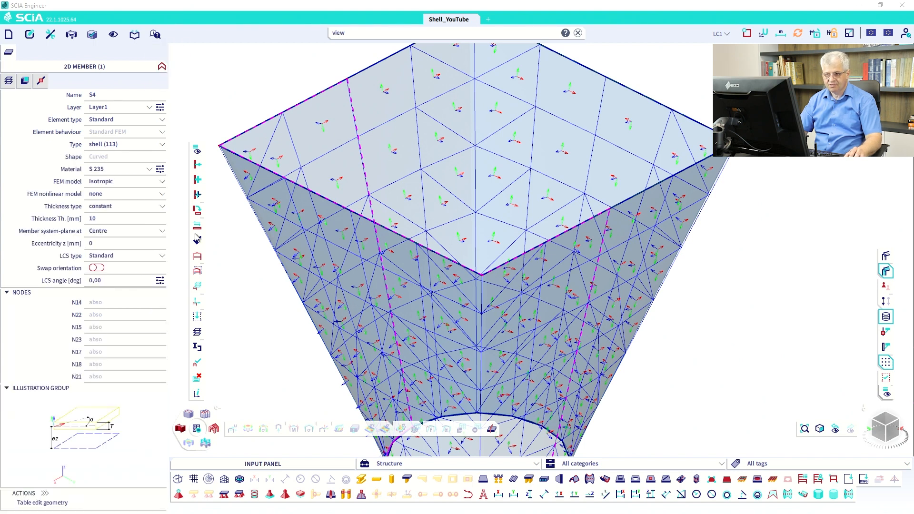
left_click(100, 269)
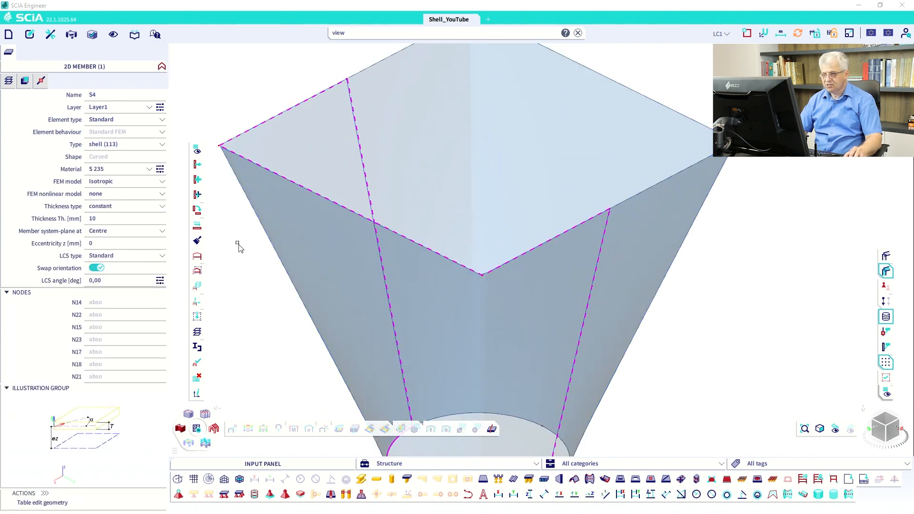
left_click(50, 34)
mouse_move(76, 49)
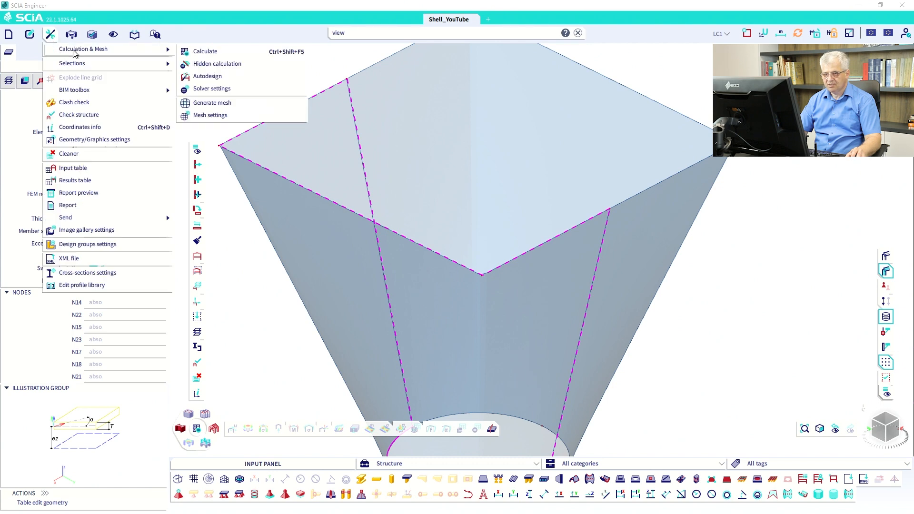
left_click(205, 106)
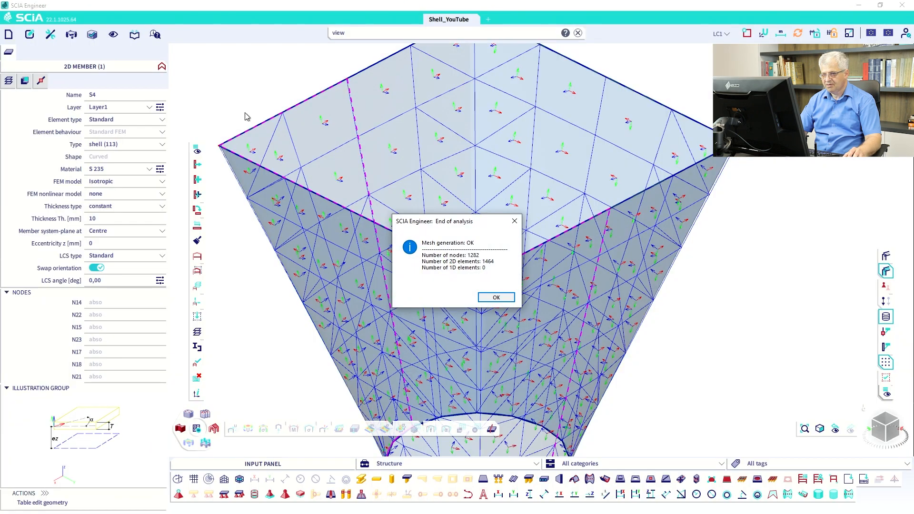
left_click(495, 298)
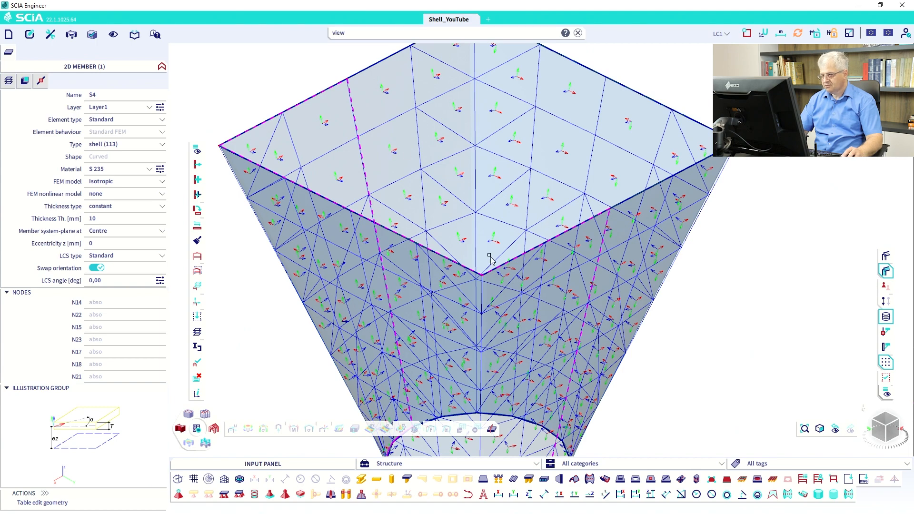
right_click_drag(490, 256, 414, 371, "ctrl")
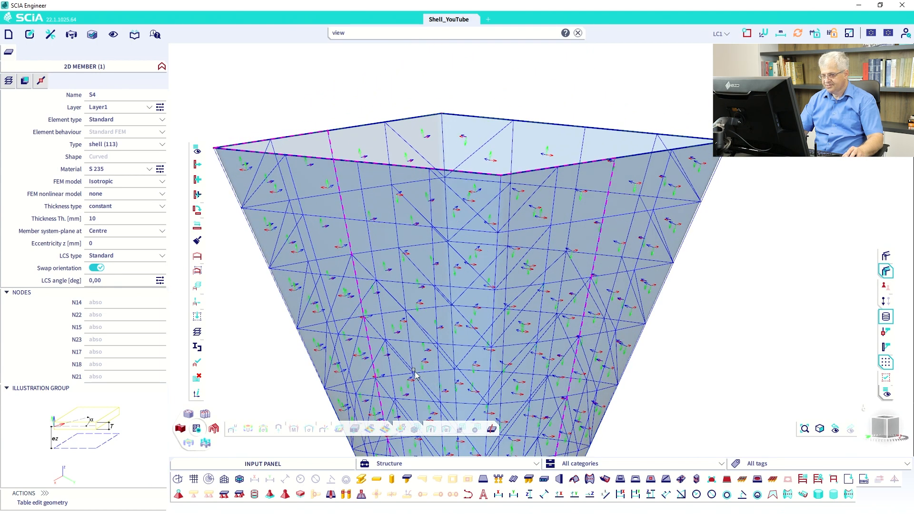
scroll(433, 357, "down", 4)
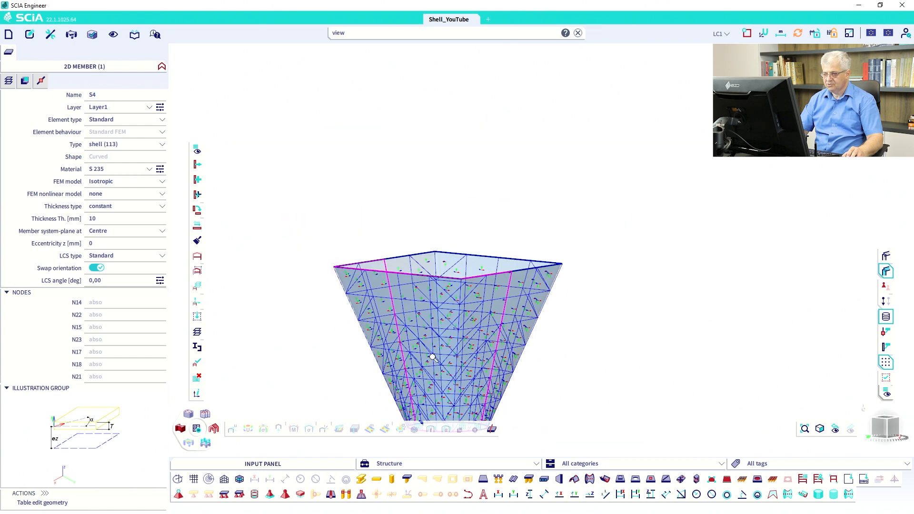
right_click_drag(432, 357, 427, 287, "ctrl")
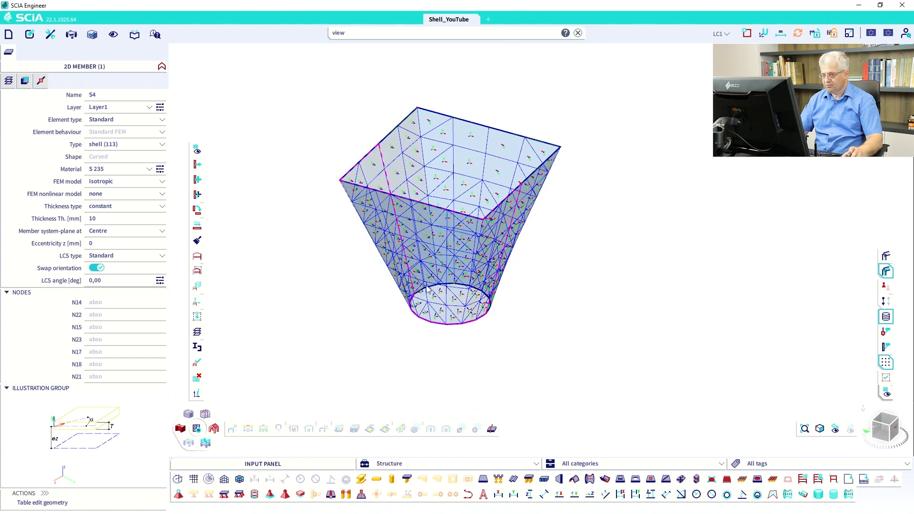
key("Escape")
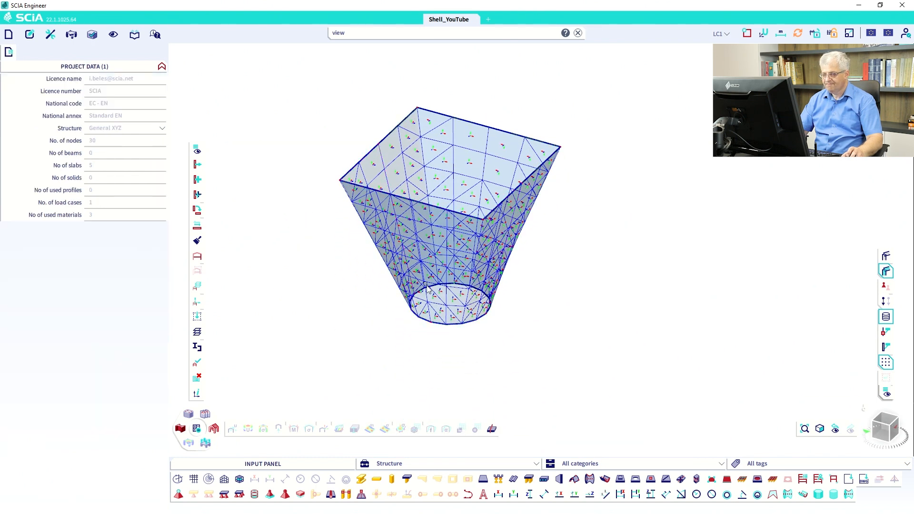
Step: Set the rear half-shell S3's LCS type to Congruent with line, defining the line from the base circle's centre to the top square's centre
left_click(475, 127)
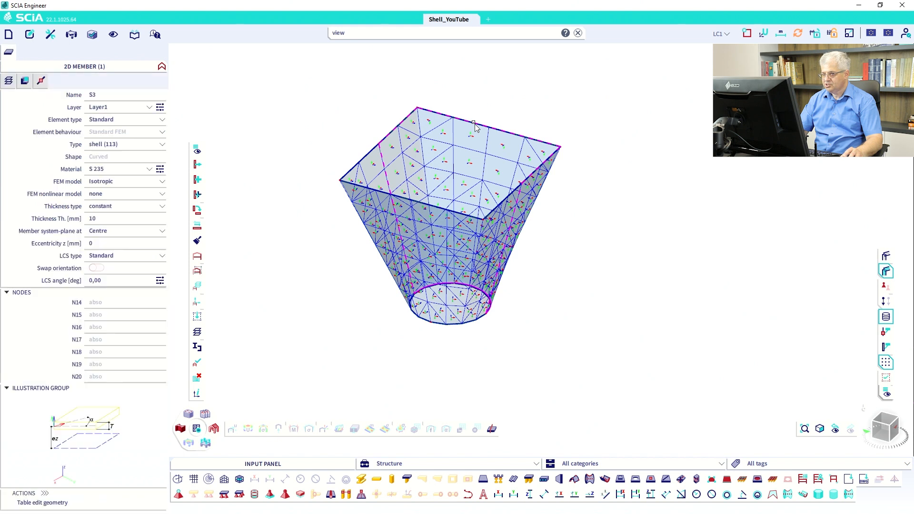
left_click(102, 258)
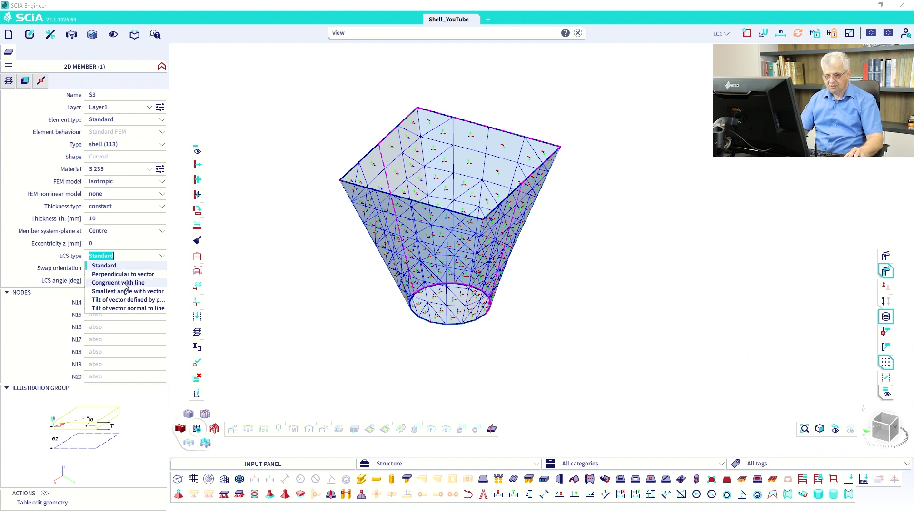
left_click(125, 285)
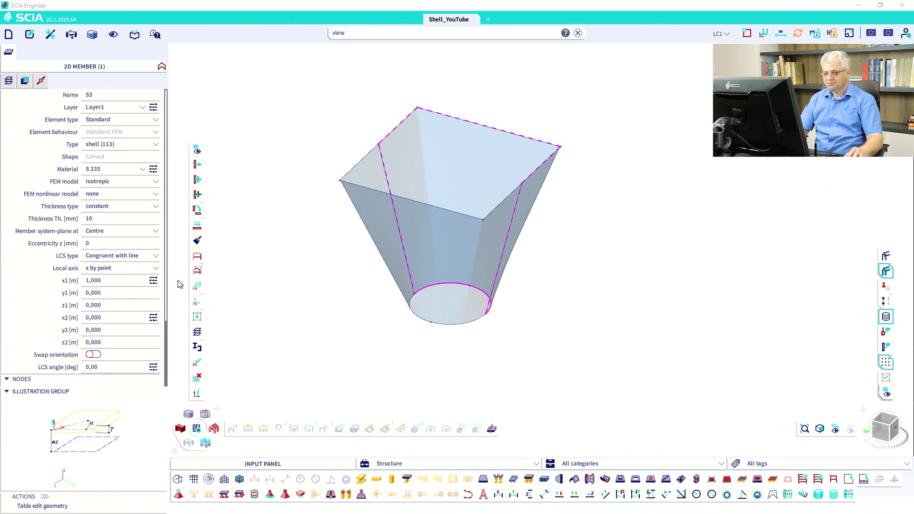
left_click(153, 280)
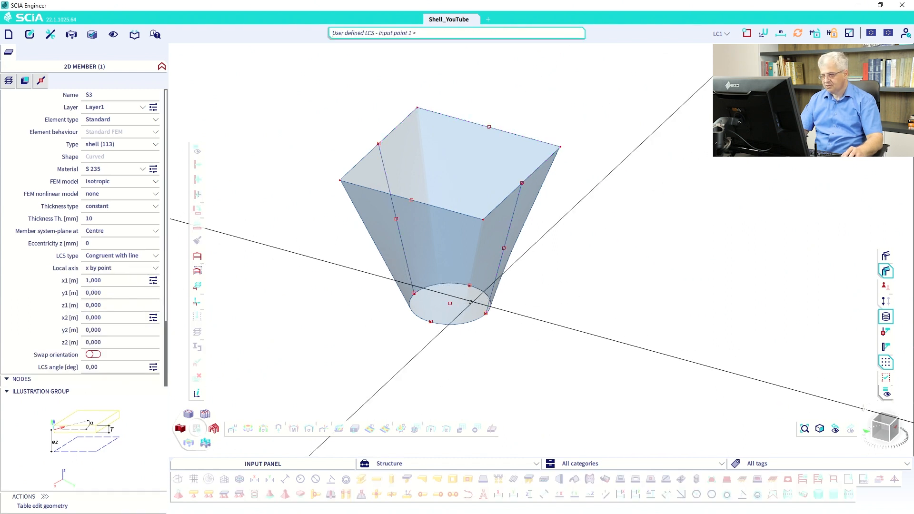
left_click(450, 303)
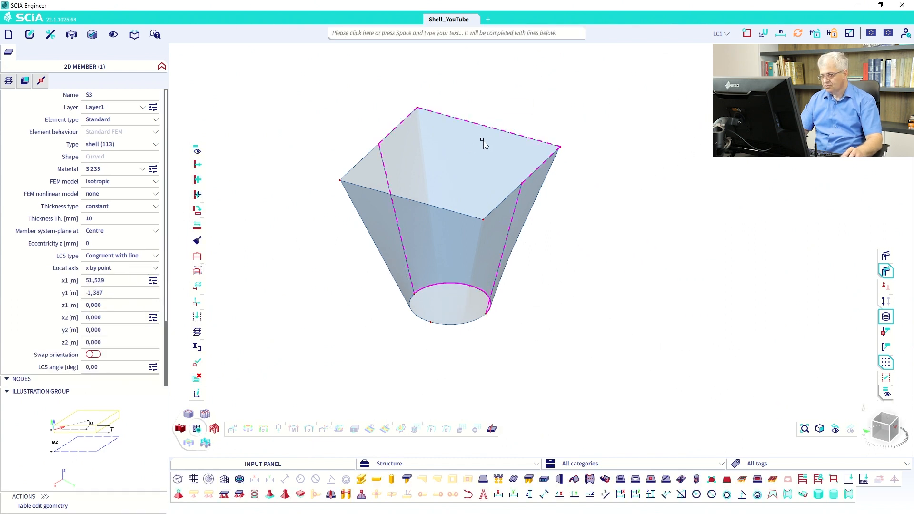
left_click(153, 317)
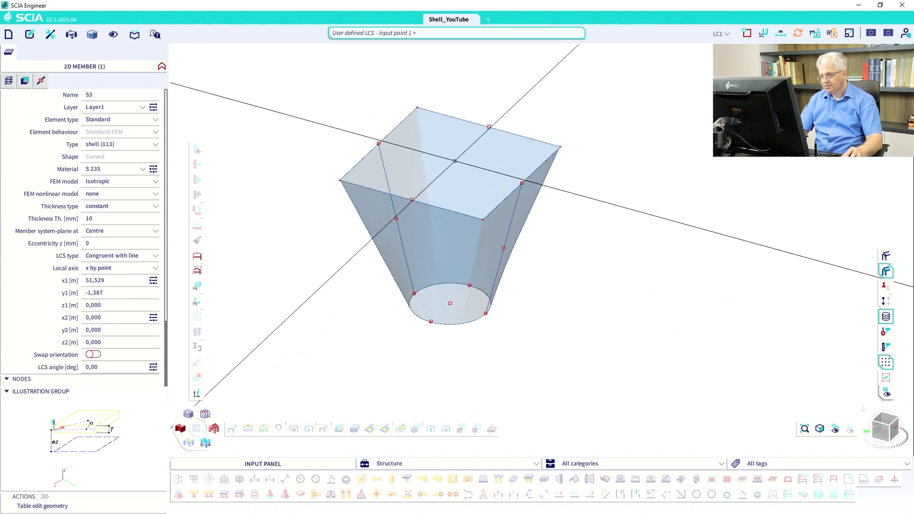
left_click(455, 161)
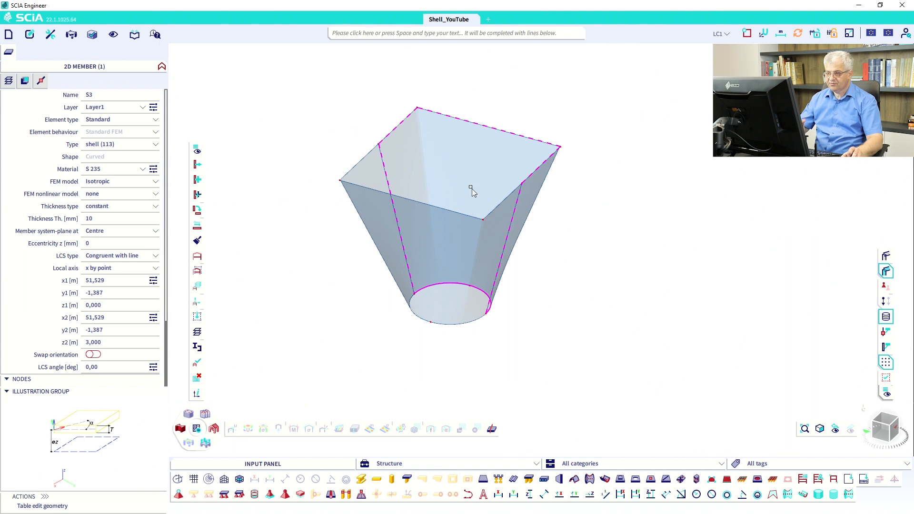
key("Escape")
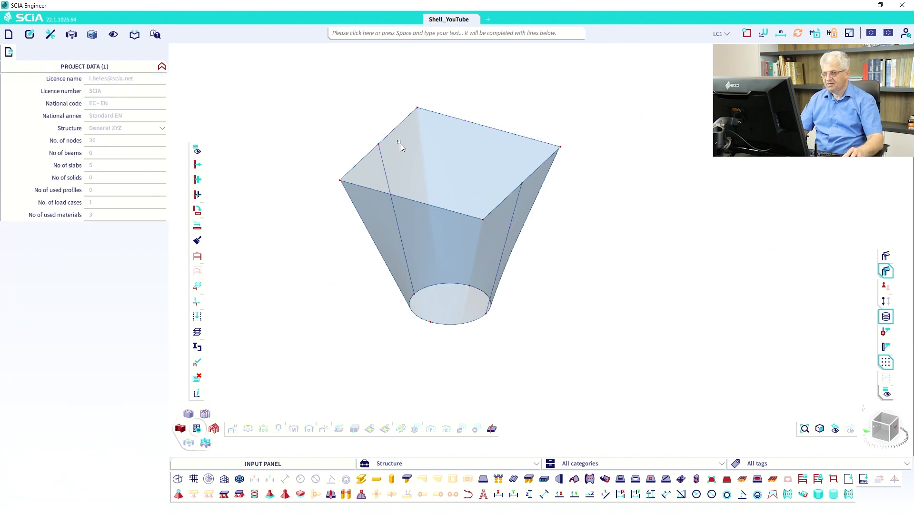
Step: Regenerate the finite element mesh with the rear half-shell's new local axis definition
left_click(50, 34)
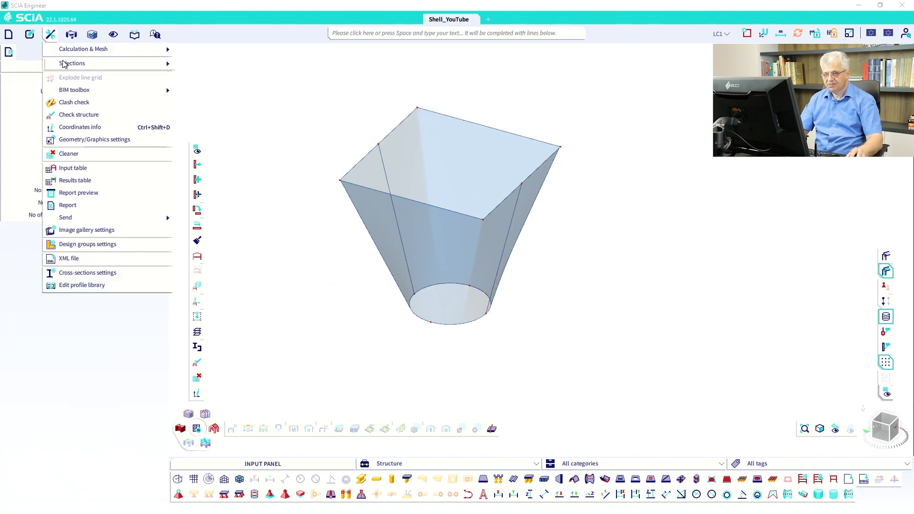
left_click(214, 108)
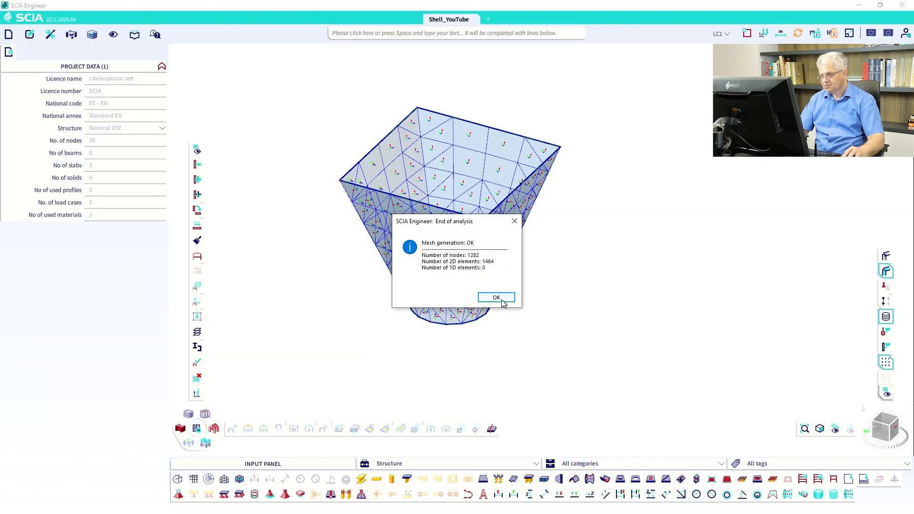
left_click(496, 299)
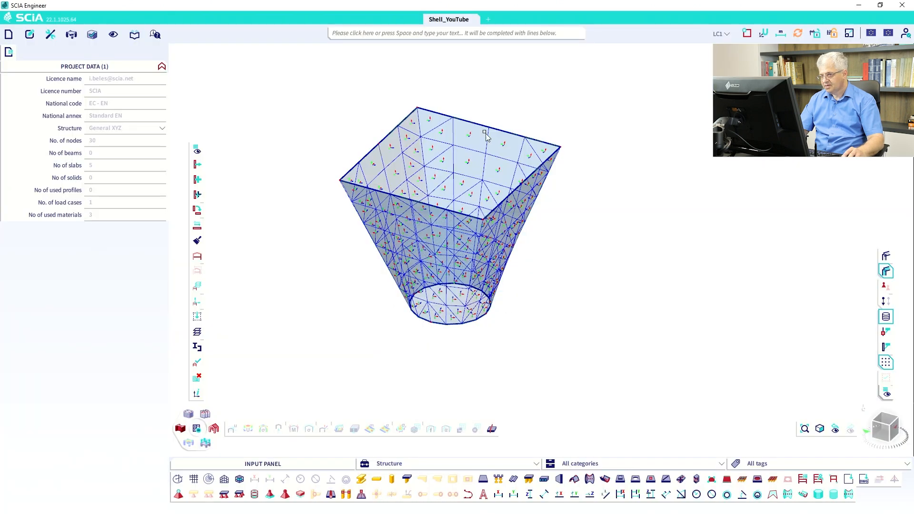
Step: Isolate the rear half-shell S3, examine the direction of its mesh element axes face-on, and clear the selection
left_click(485, 132)
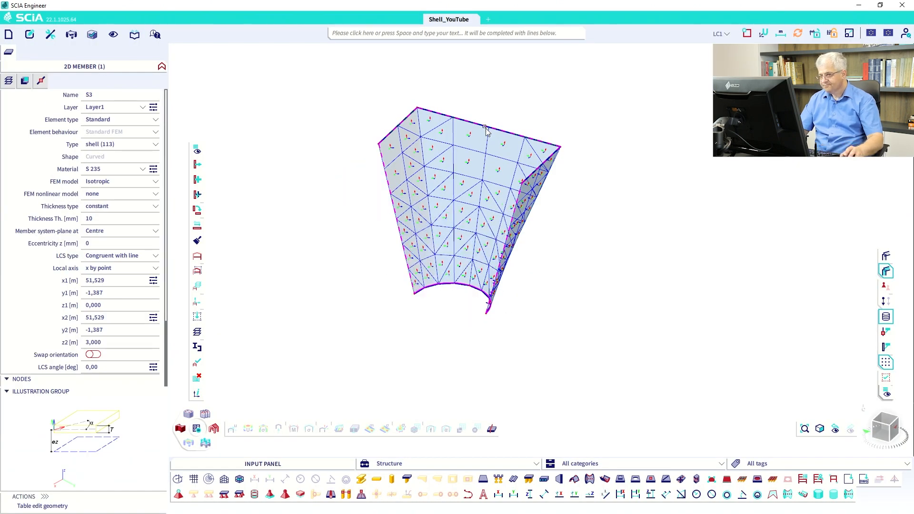
left_click(882, 431)
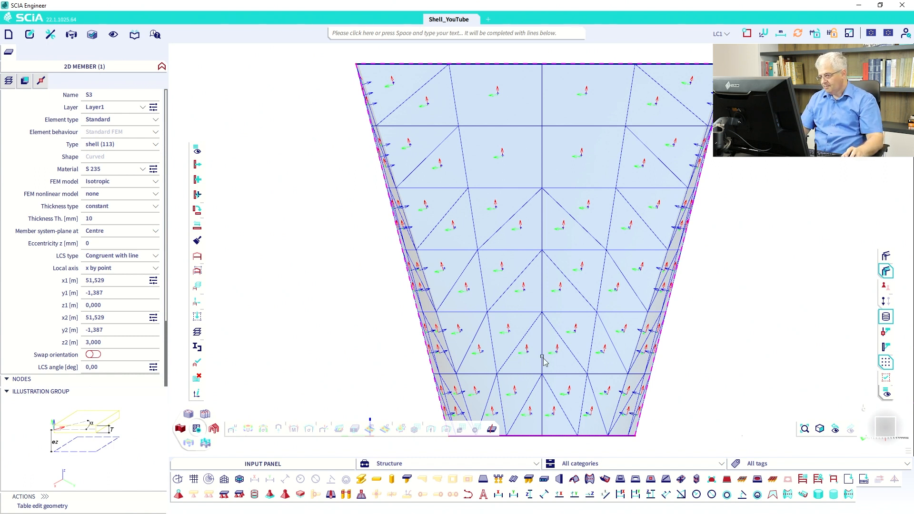
key("Escape")
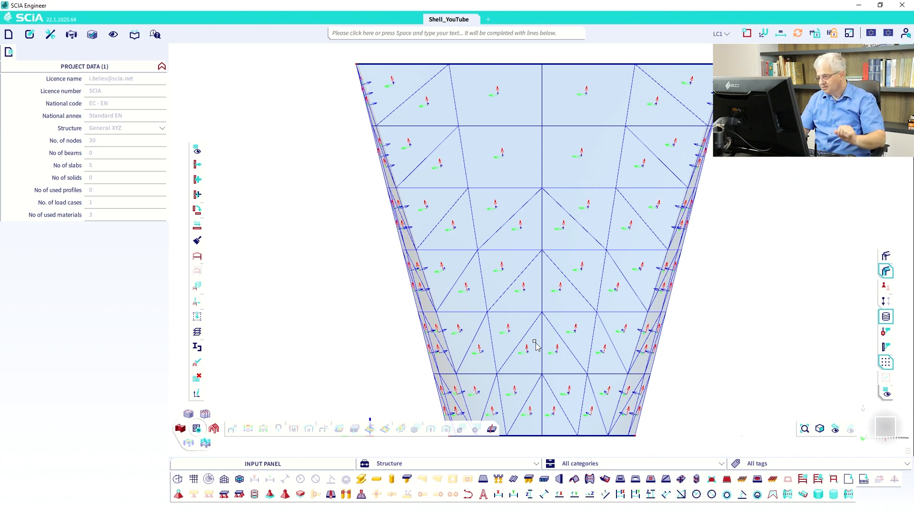
Step: Show the whole structure again, isolate both halves of the square-to-round funnel, and clear the selection
key("ctrl+h")
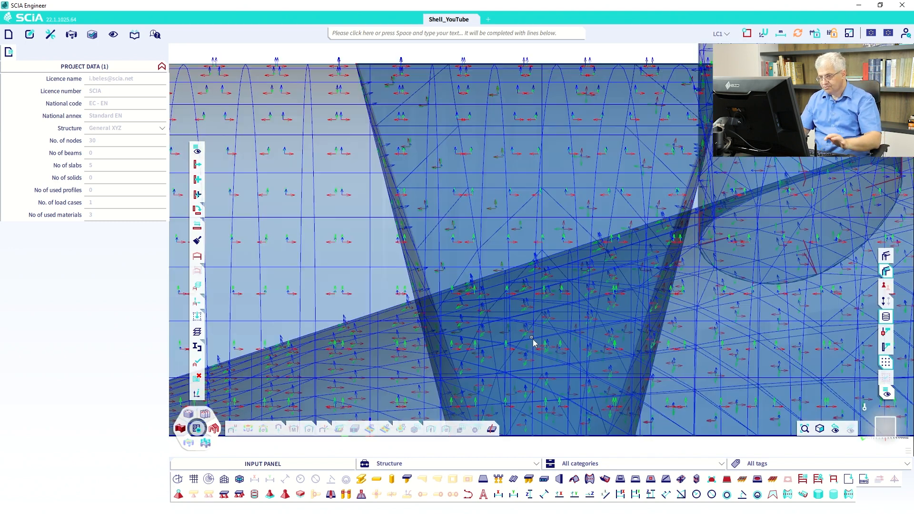
scroll(529, 316, "down", 7)
mouse_move(528, 316)
right_mouse_down("ctrl")
mouse_move(542, 324)
mouse_move(530, 342)
mouse_move(545, 319)
right_mouse_up("ctrl")
middle_click_drag(681, 180, 540, 284)
left_click_drag(685, 271, 510, 116)
key("ctrl+h")
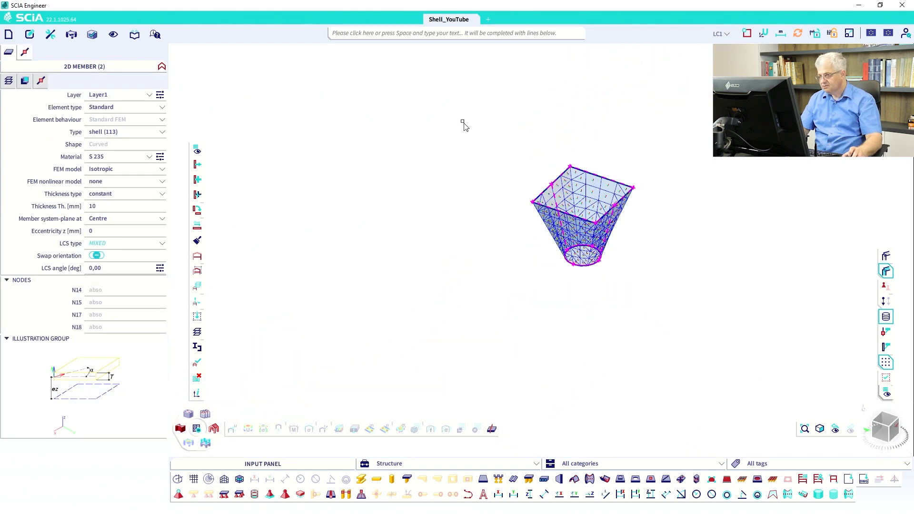
key("Escape")
Step: Set the front half-shell S4's LCS type to Smallest angle with vector, defining the vector from the base circle's centre to the top square's centre
left_click(537, 198)
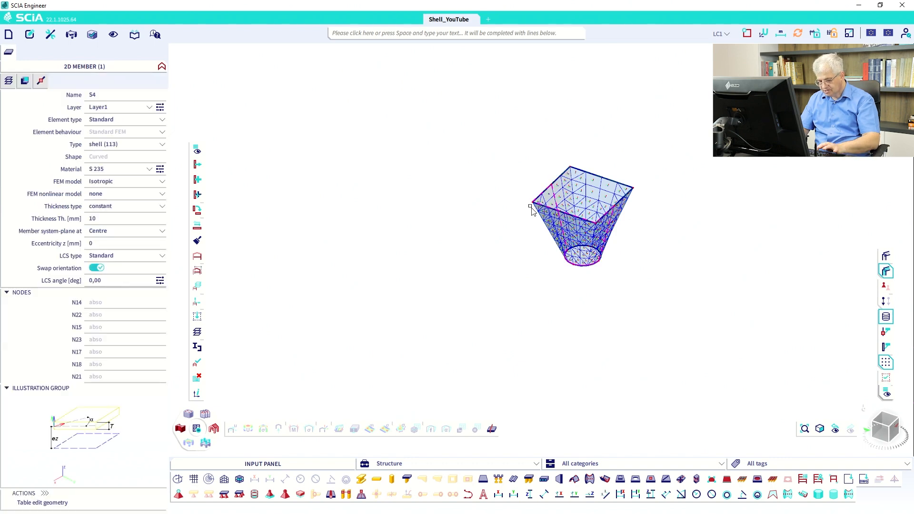
key("Escape")
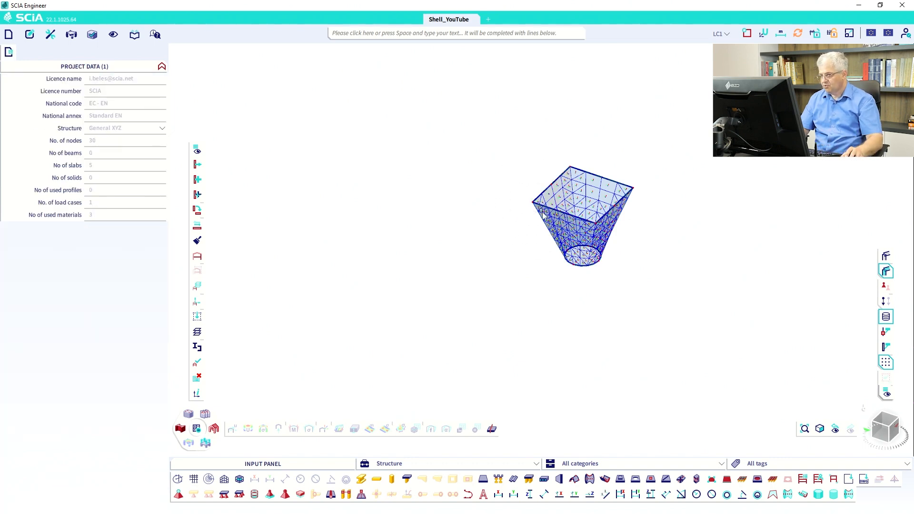
scroll(538, 204, "up", 3)
left_click(538, 199)
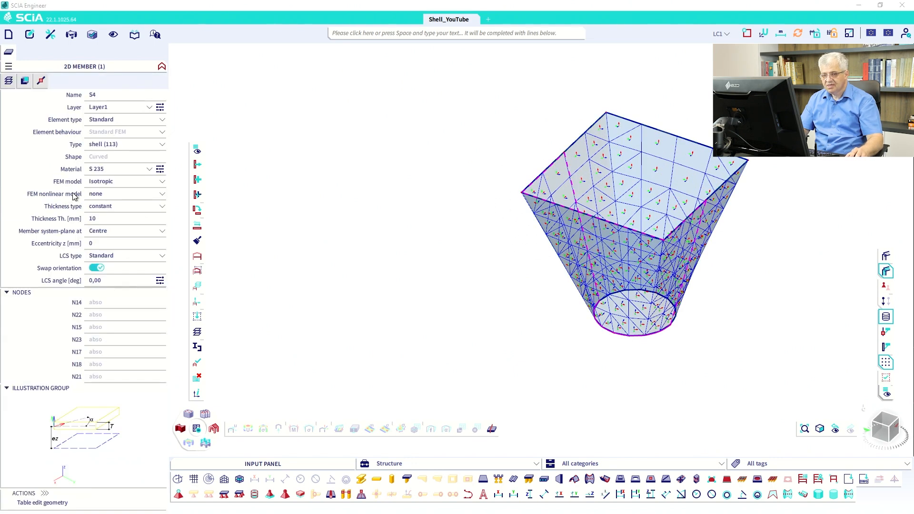
left_click(120, 256)
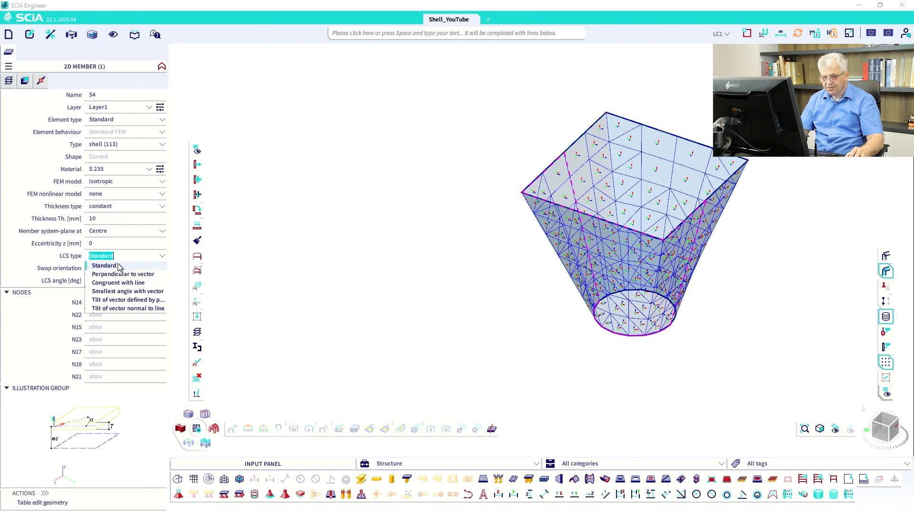
left_click(123, 291)
left_click(153, 281)
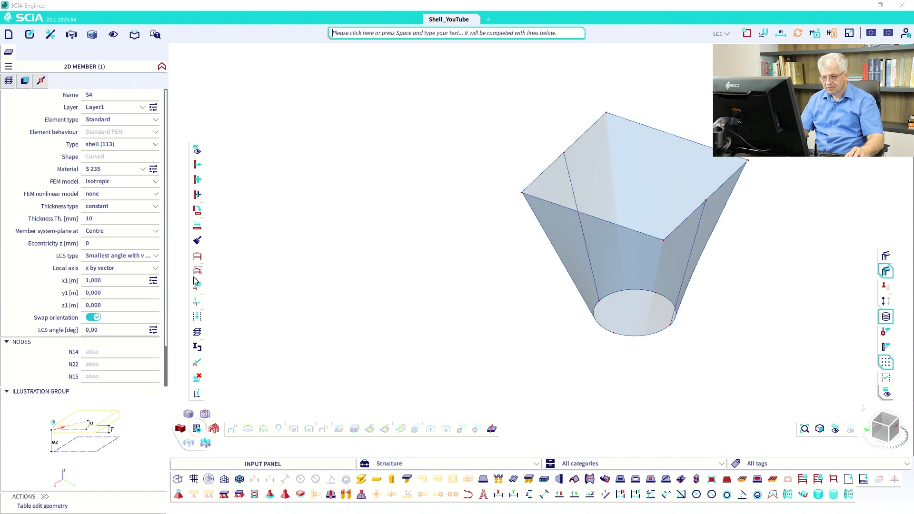
left_click(635, 312)
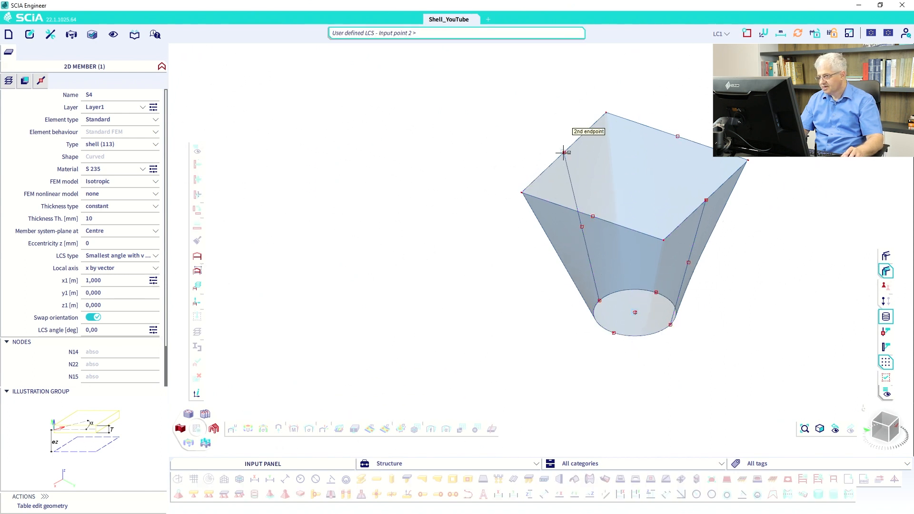
left_click(635, 177)
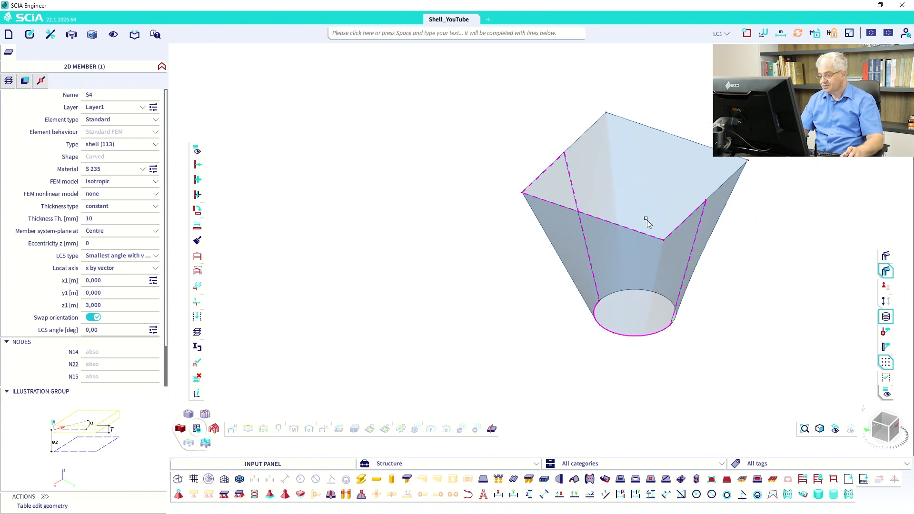
key("Escape")
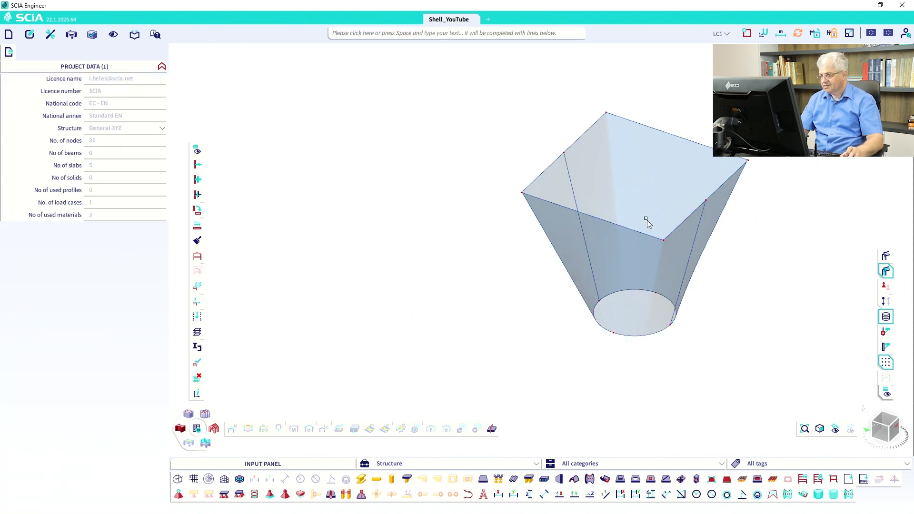
Step: Regenerate the finite element mesh with the front half-shell's new local axis definition
left_click(51, 36)
mouse_move(96, 46)
left_click(229, 102)
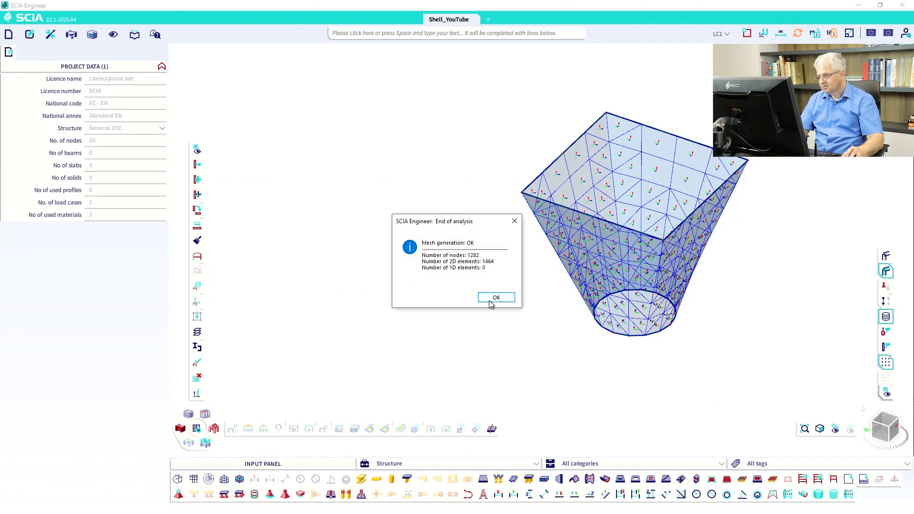
left_click(490, 299)
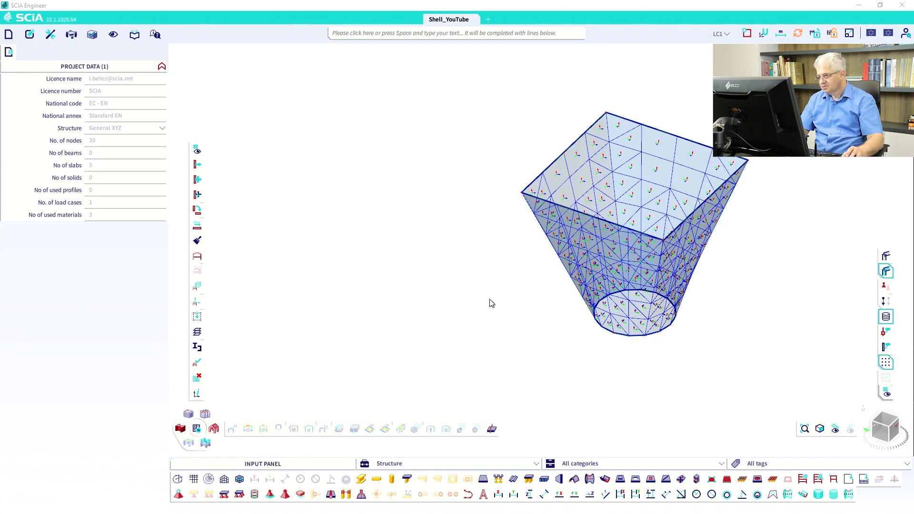
Step: Examine the mesh element axes of both funnel halves face-on, comparing their directions near the top corner
left_click(879, 436)
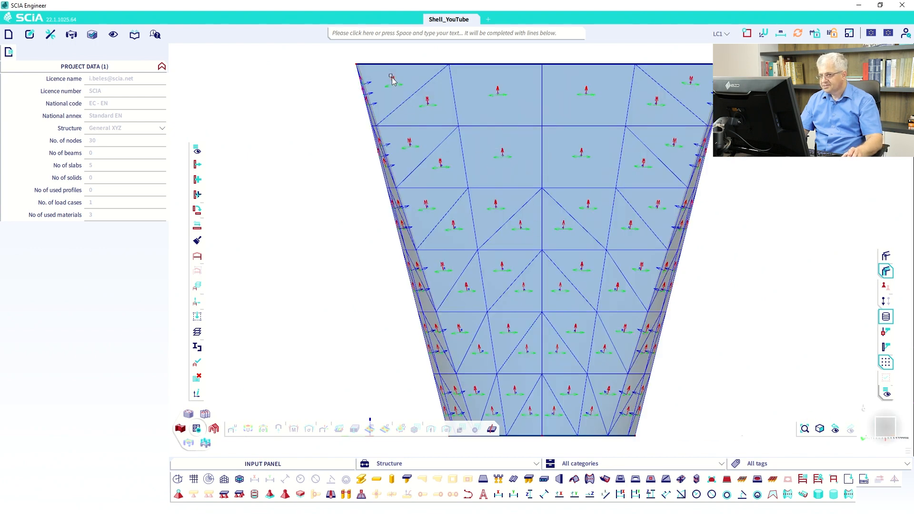
scroll(391, 77, "up", 3)
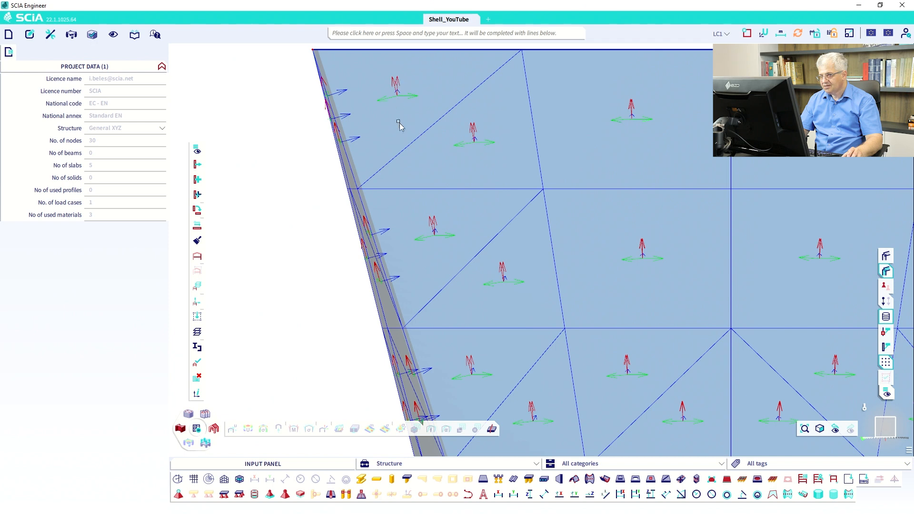
scroll(450, 230, "down", 9)
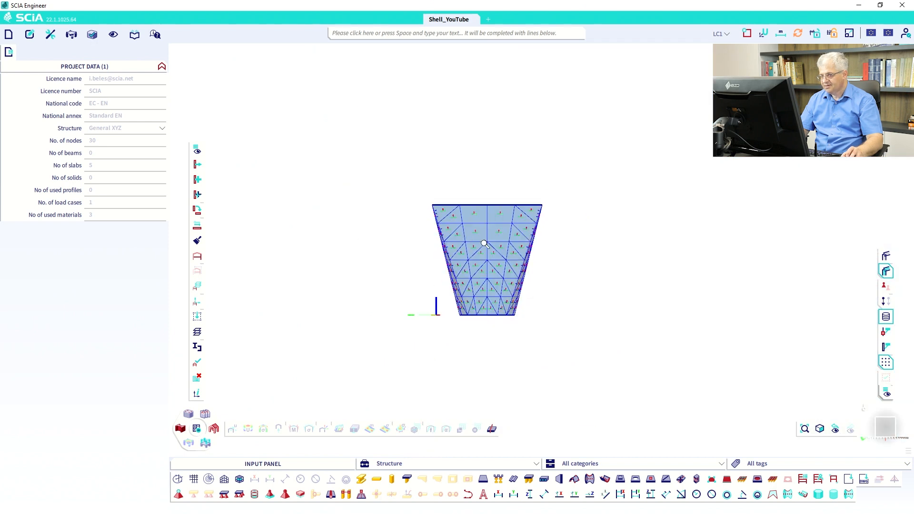
right_click_drag(485, 243, 476, 259, "ctrl")
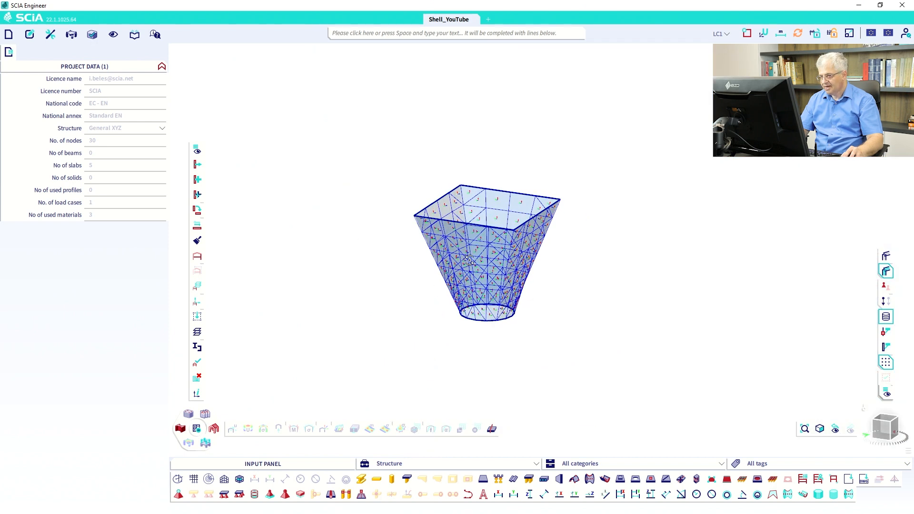
Step: Isolate the front half-shell S4, examine its mesh element axes face-on, and clear the selection
left_click(469, 233)
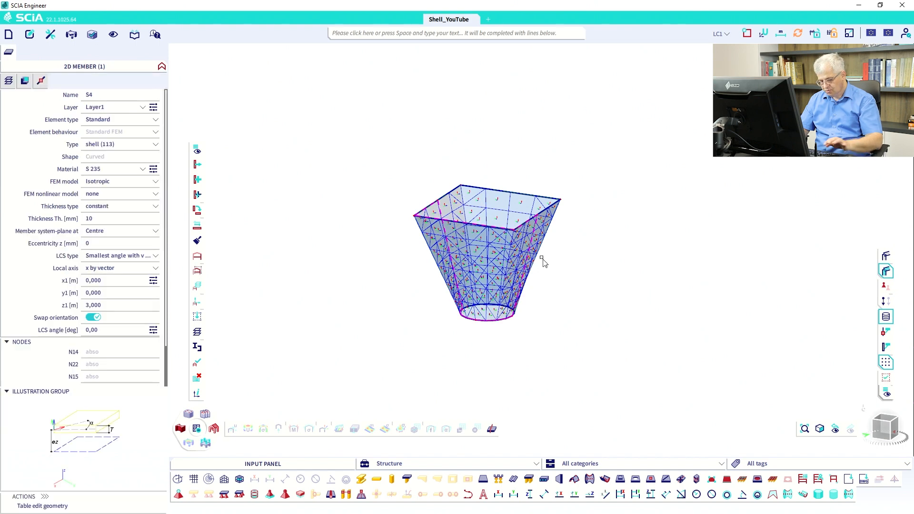
key("ctrl+i")
left_click(888, 434)
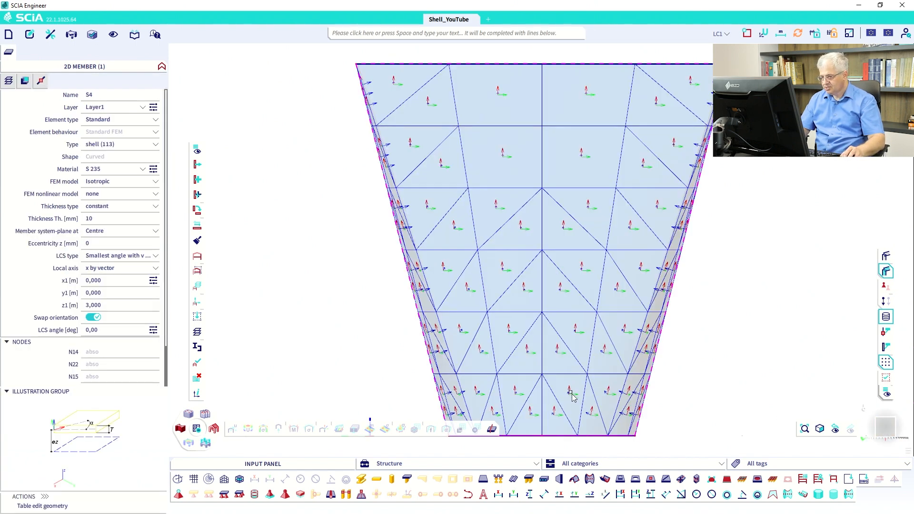
key("Escape")
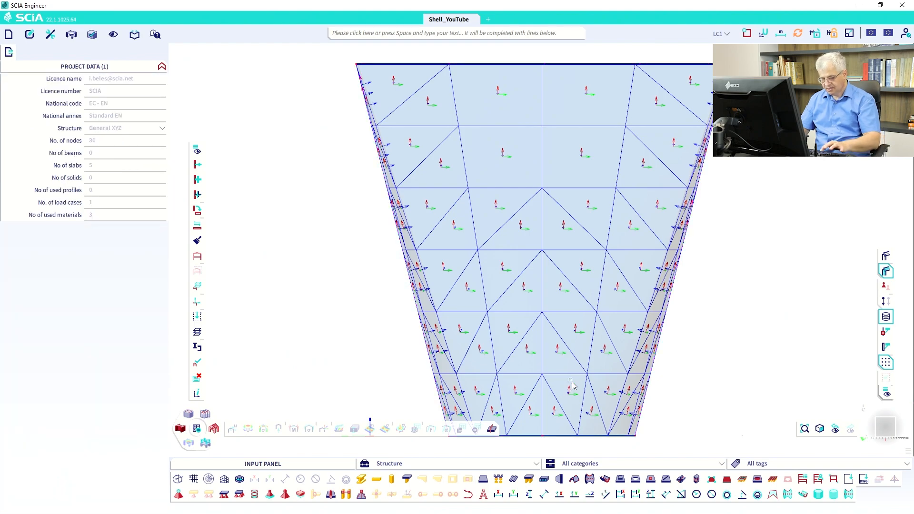
Step: Restore the whole structure, isolate the two funnel halves together, and clear the selection
key("ctrl+z")
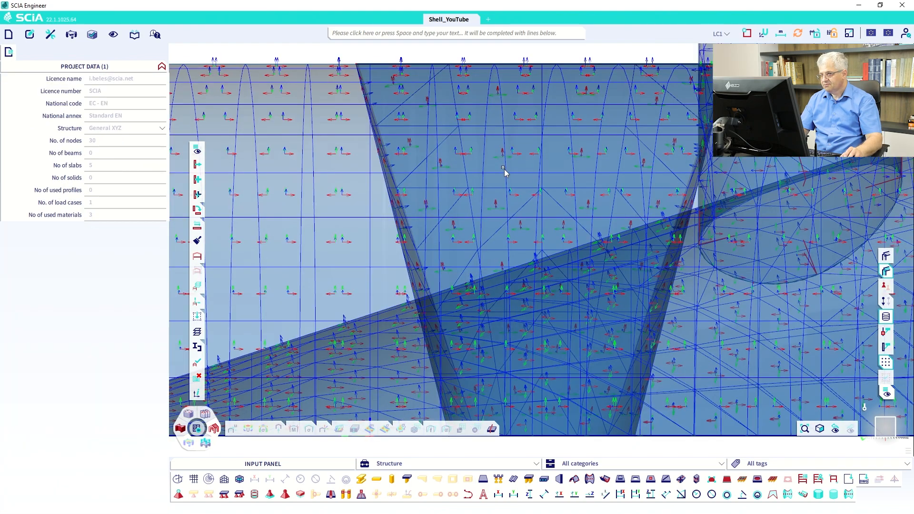
scroll(504, 170, "down", 3)
right_click_drag(524, 202, 546, 196, "ctrl")
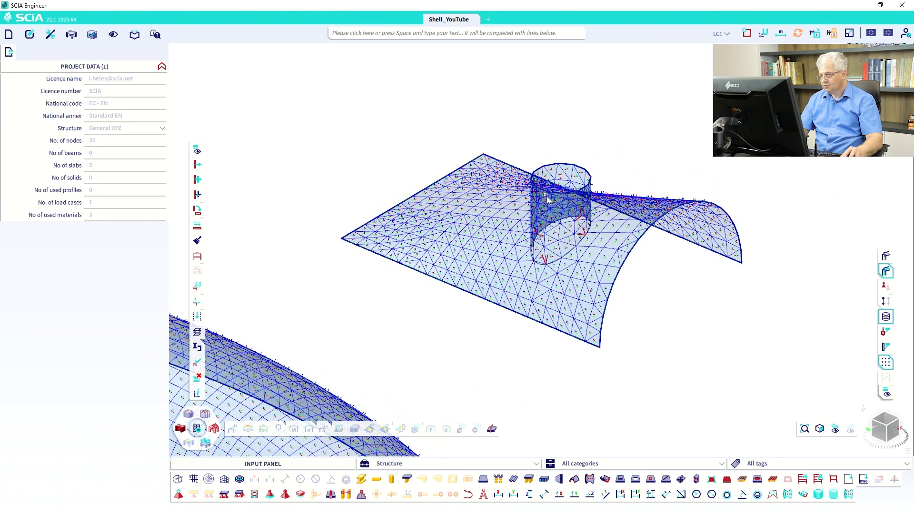
middle_click_drag(546, 195, 259, 353)
left_click_drag(689, 214, 492, 58)
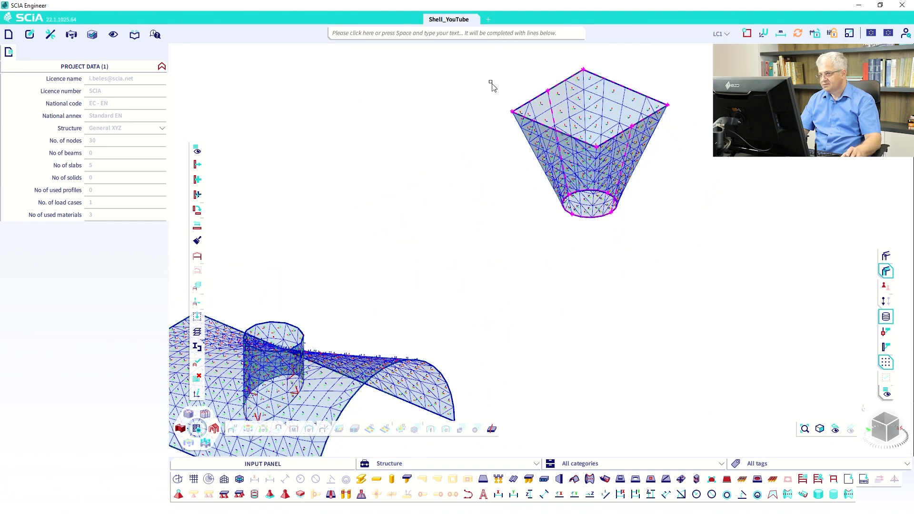
key("ctrl+h")
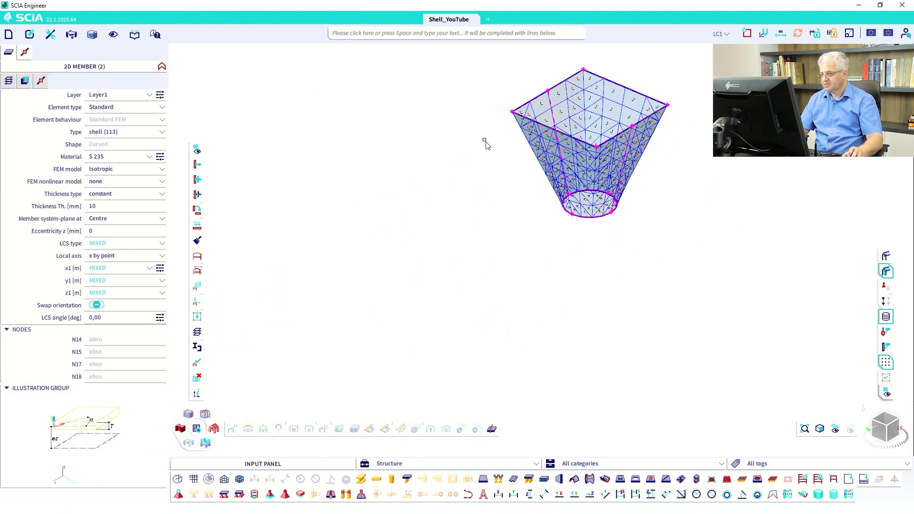
key("Escape")
Step: Inspect the overlaid element axes of both funnel halves face-on, from the base up to the top edge
left_click(879, 431)
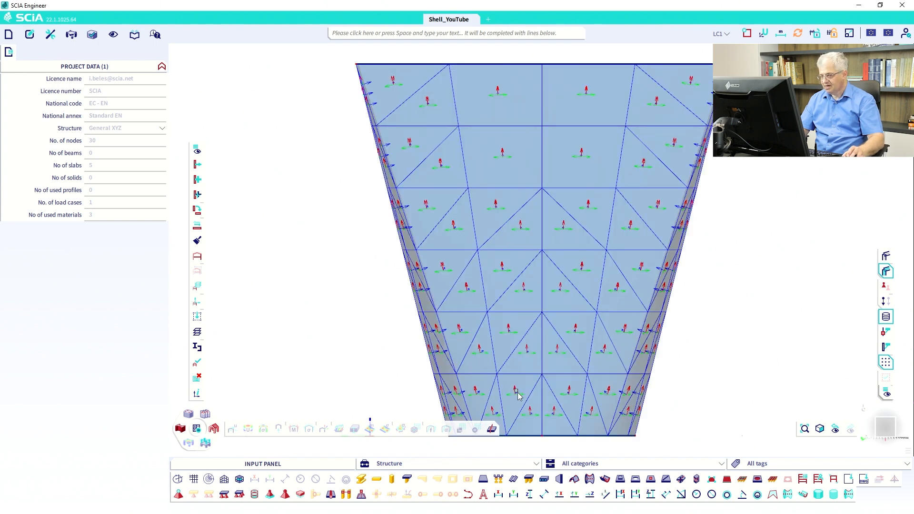
scroll(519, 397, "up", 3)
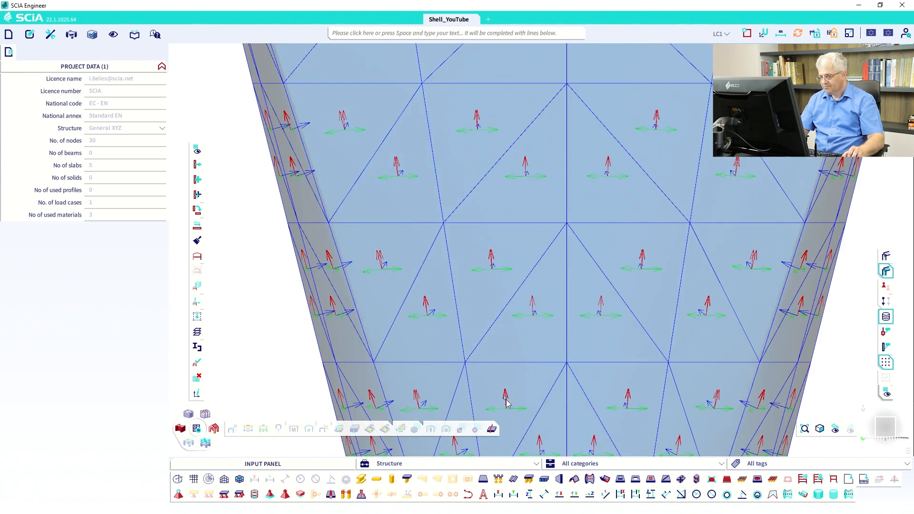
scroll(434, 388, "down", 5)
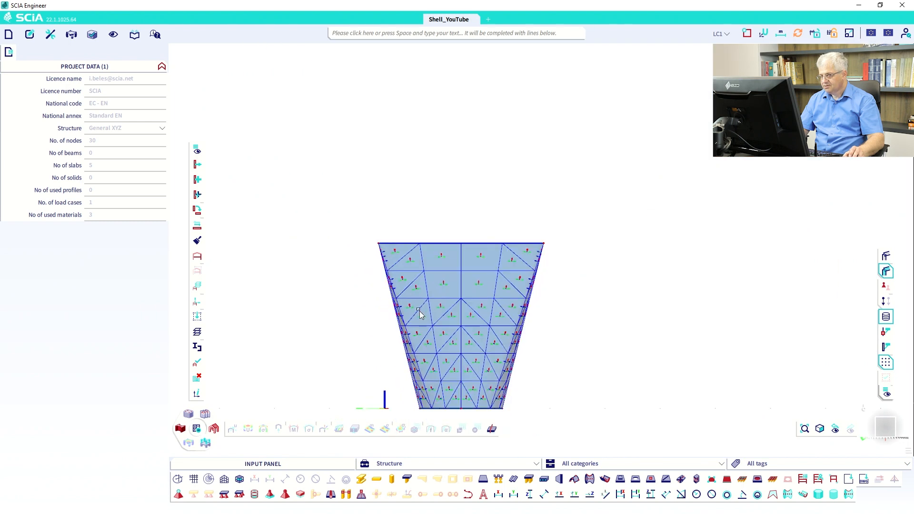
scroll(410, 267, "up", 8)
scroll(410, 277, "down", 8)
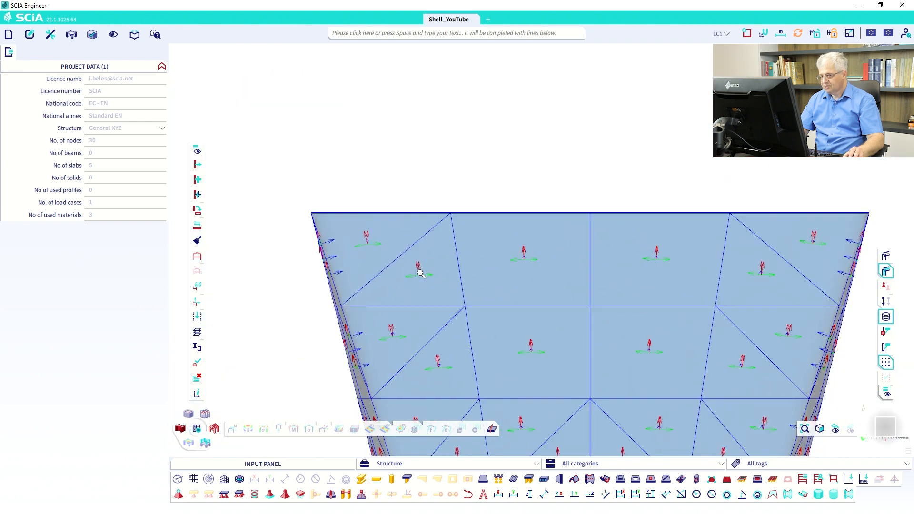
Step: Bring all the shells back into display and view them together in 3D
right_click_drag(466, 321, 478, 342, "ctrl")
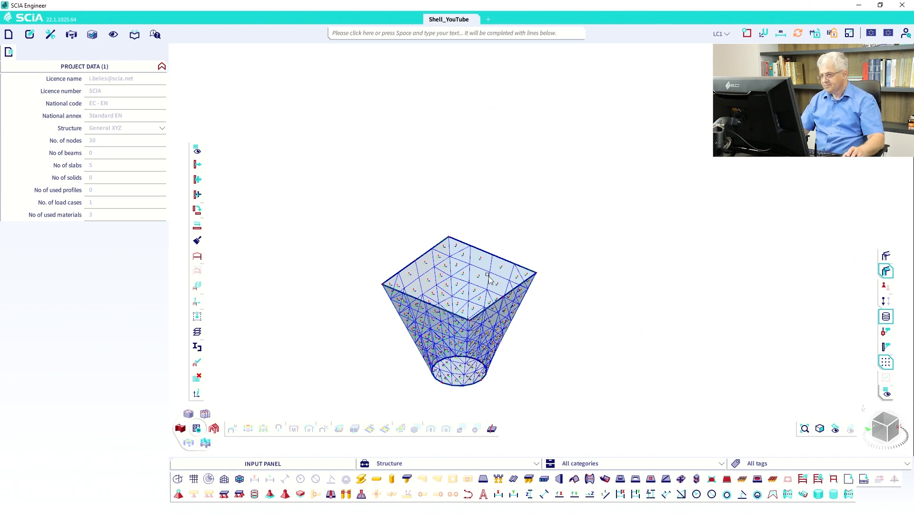
scroll(487, 275, "down", 3)
middle_click_drag(411, 320, 504, 233)
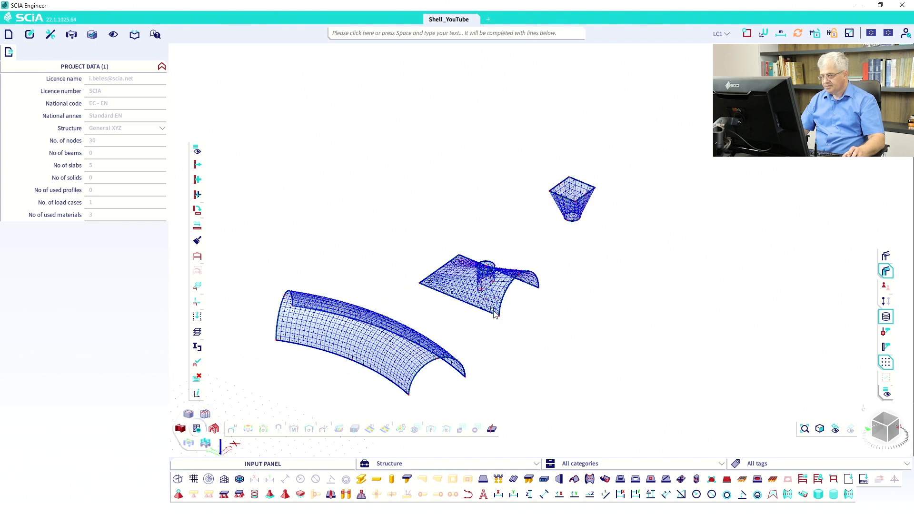
scroll(496, 314, "up", 2)
scroll(495, 315, "down", 4)
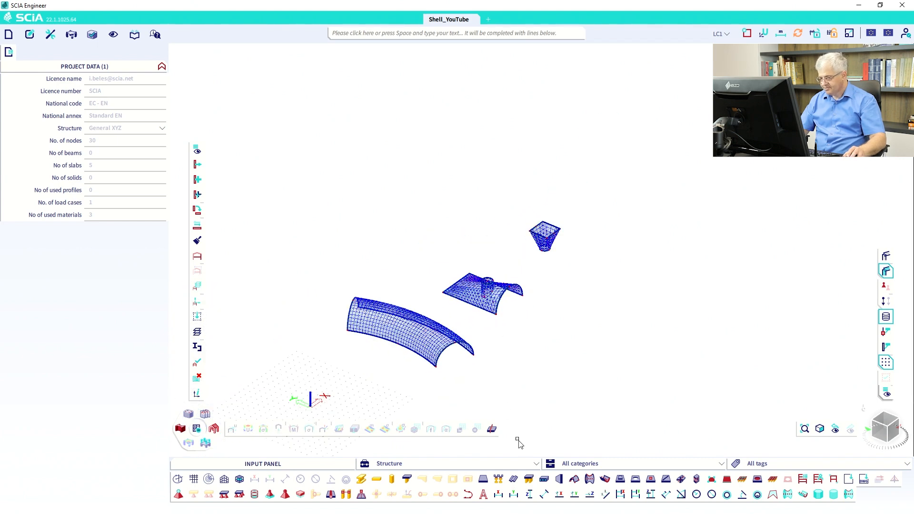
Step: Start a line support on 2D member edges with a Hinged constraint in the GCS system
left_click(227, 495)
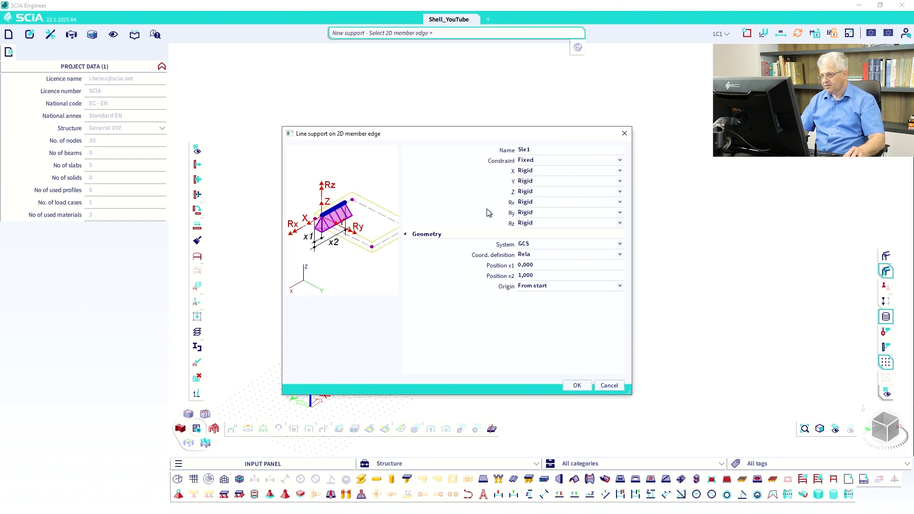
left_click(536, 246)
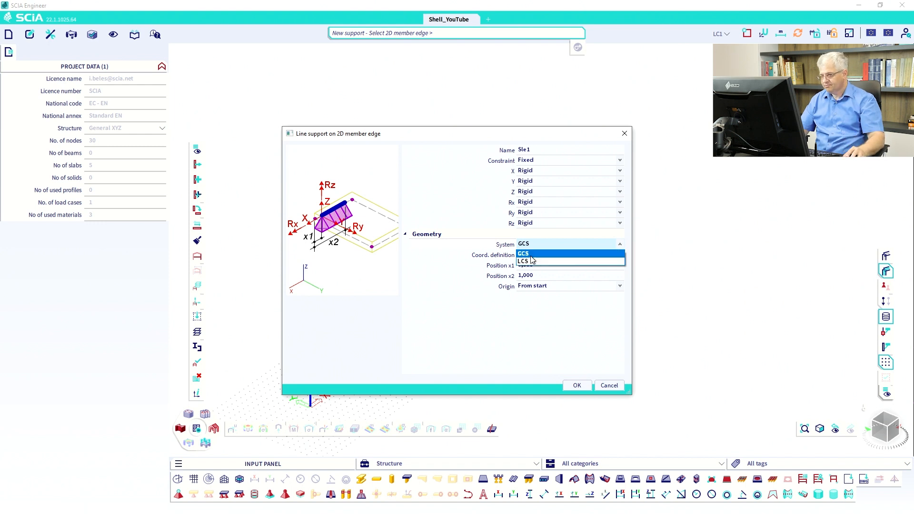
left_click(532, 253)
left_click(544, 166)
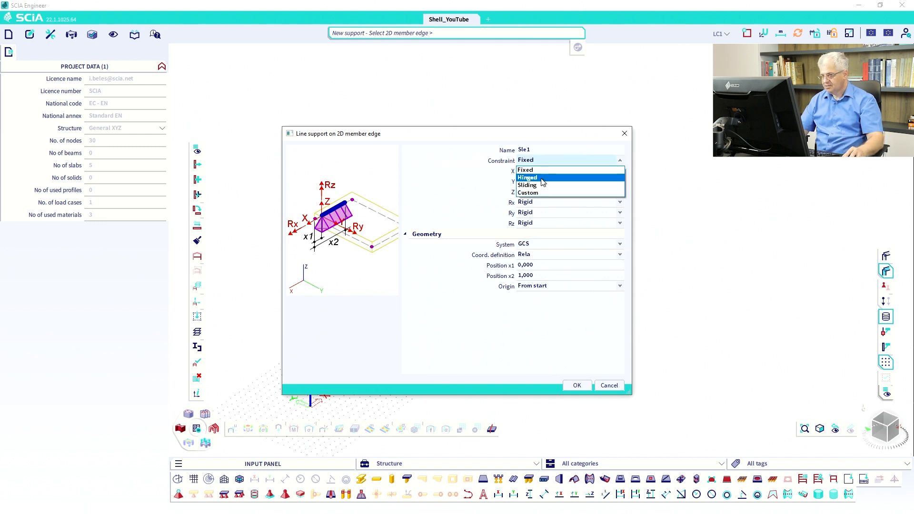
left_click(540, 176)
left_click(577, 385)
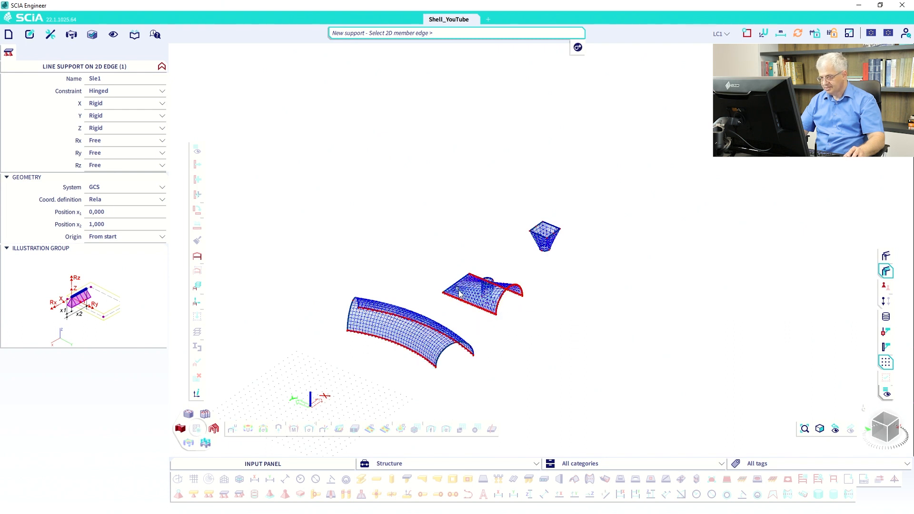
Step: Place the hinged line supports on the long vault's lower edges, the middle shell's outer edges and the funnel's top square edges
scroll(548, 254, "up", 3)
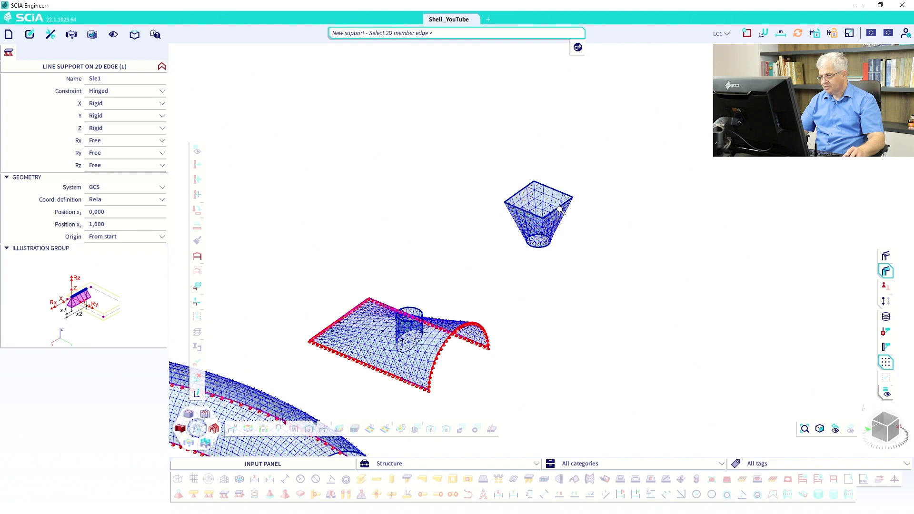
left_click(516, 207)
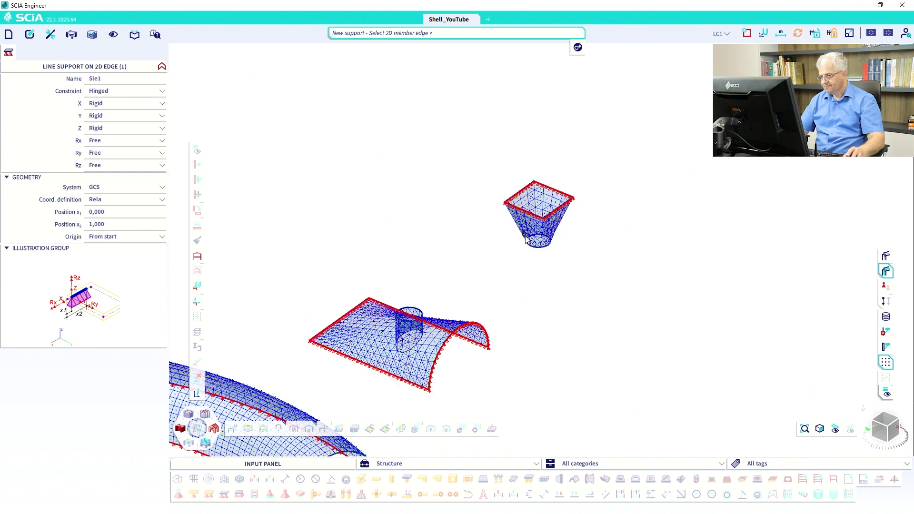
key("Escape")
key("Escape")
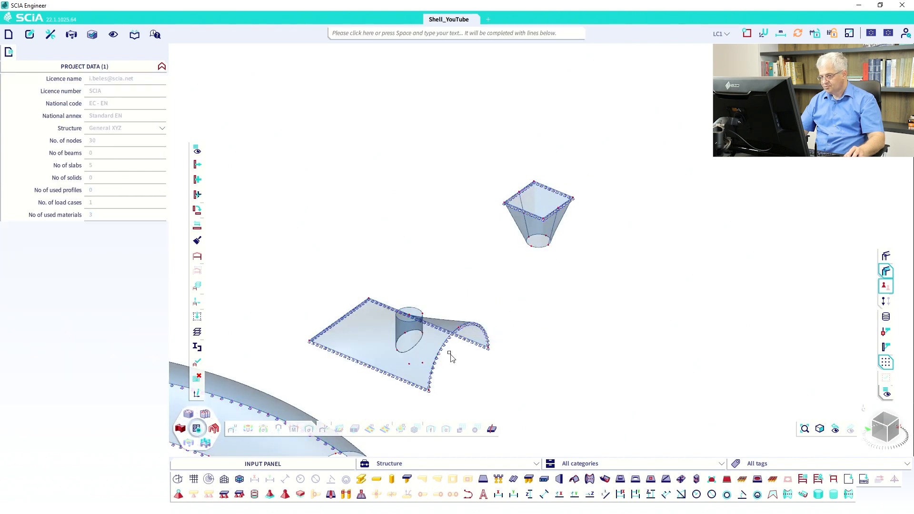
Step: Try to switch the coordinate system of the line support on the middle shell's arched edge to LCS
scroll(449, 358, "up", 3)
left_click(441, 350)
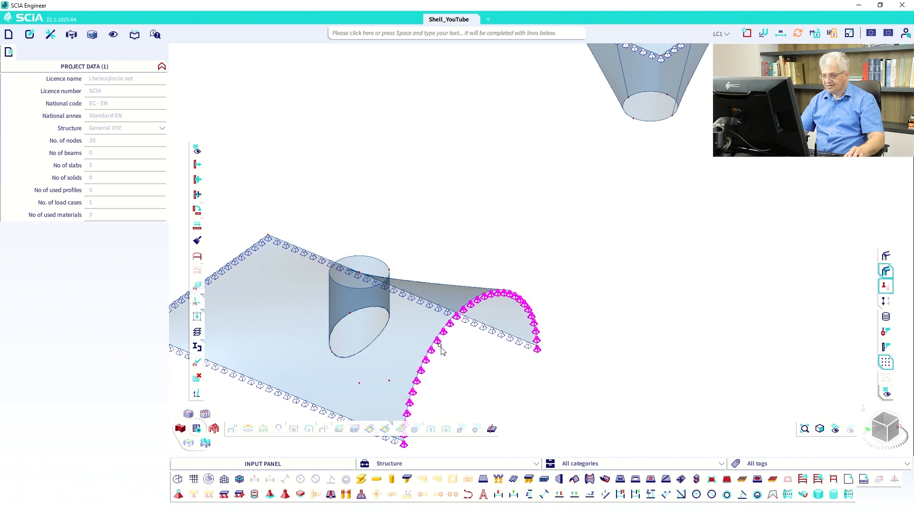
left_click(102, 228)
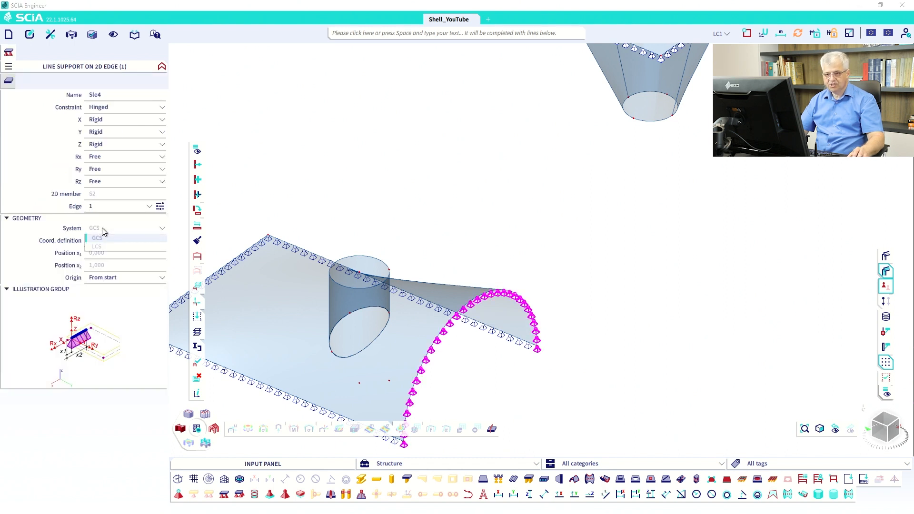
left_click(102, 246)
key("Escape")
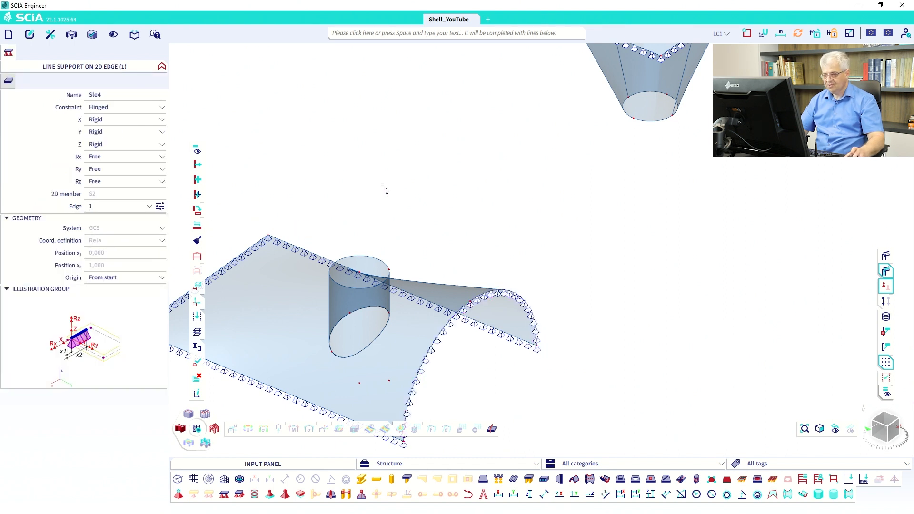
right_click_drag(421, 249, 431, 168, "ctrl")
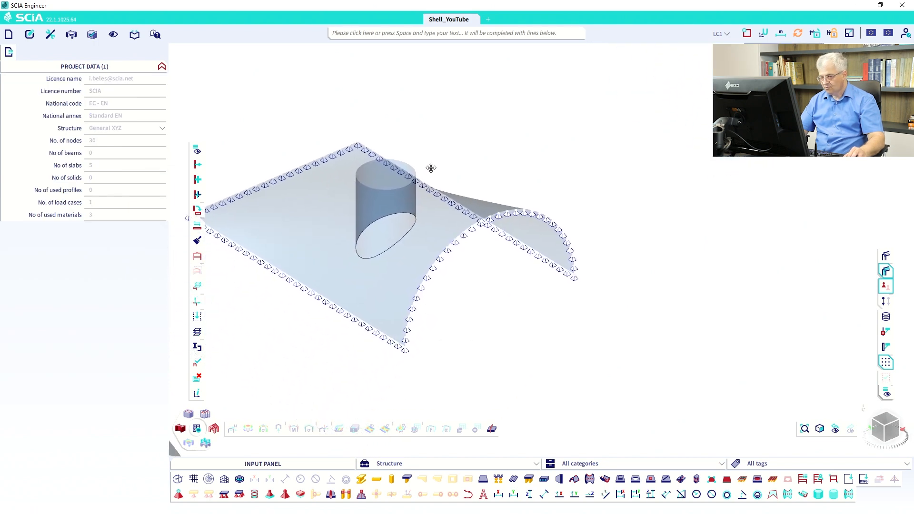
left_click(362, 477)
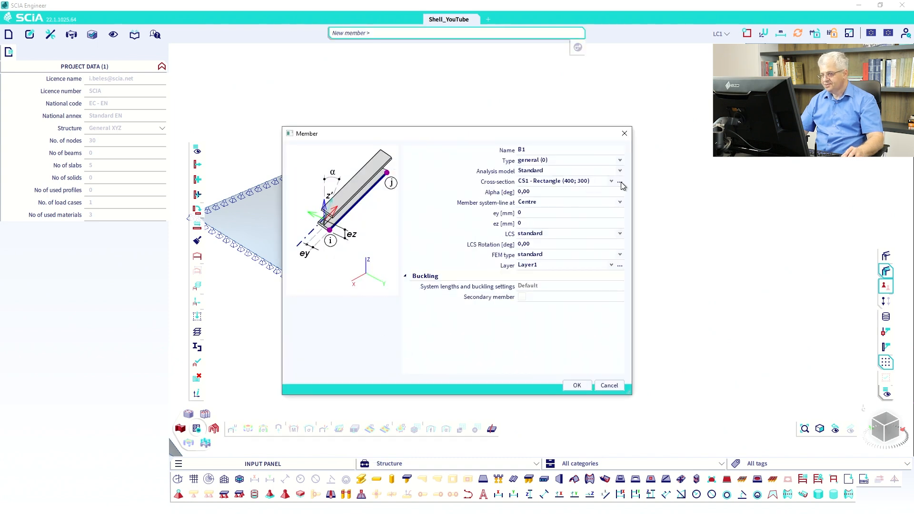
left_click(612, 386)
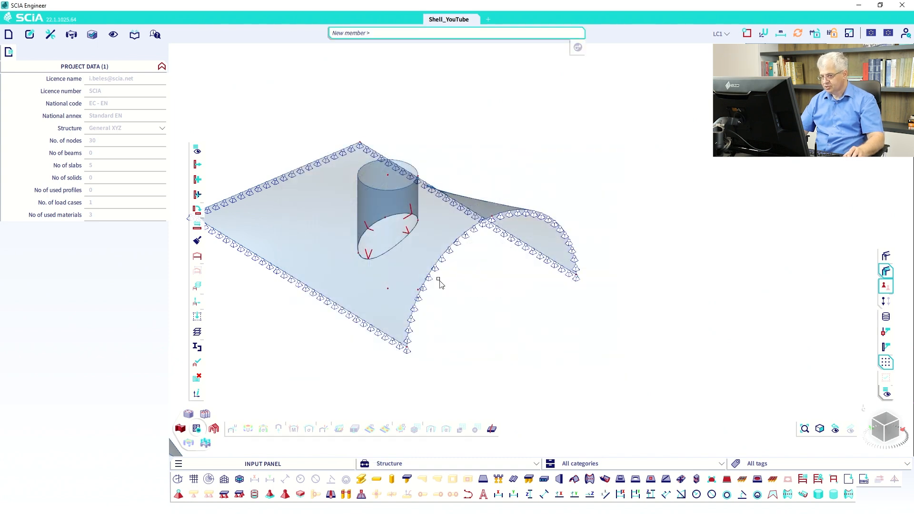
left_click(431, 276)
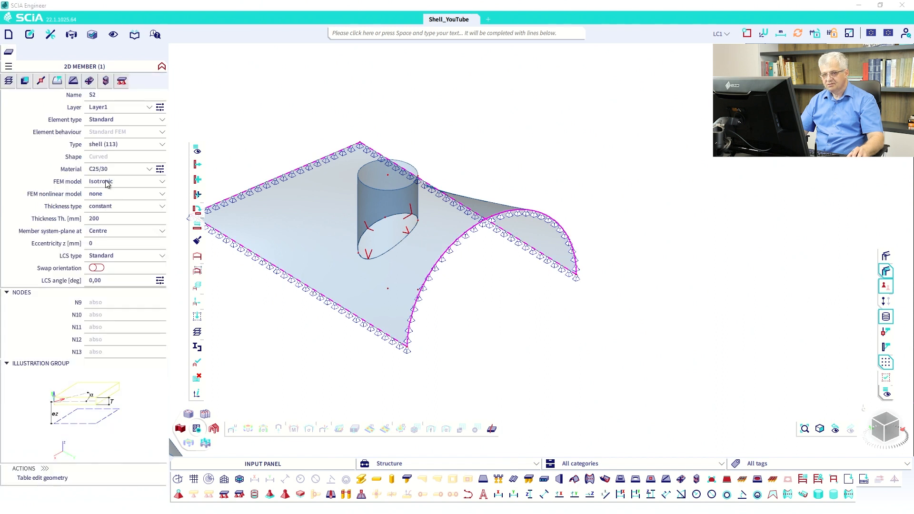
key("Escape")
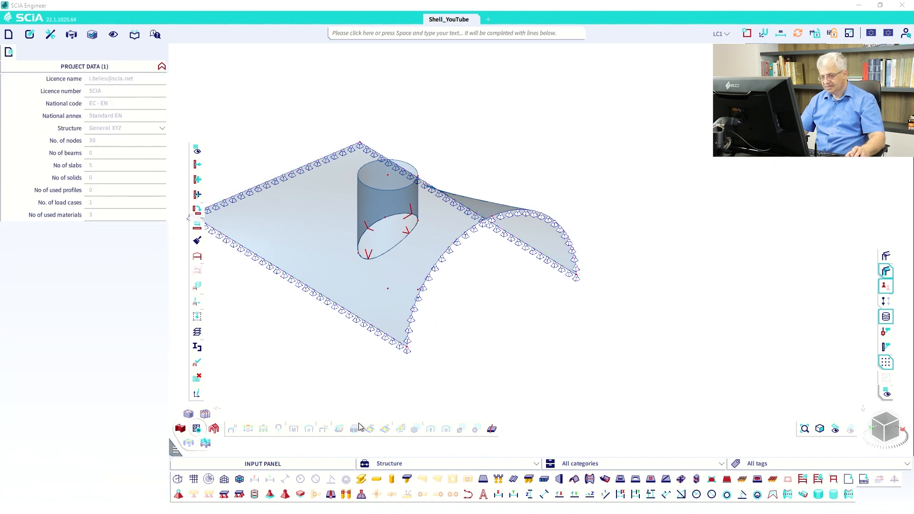
Step: Start a new 1D member and resize its rectangular cross-section CS1 to 100 mm height and 100 mm width
left_click(361, 479)
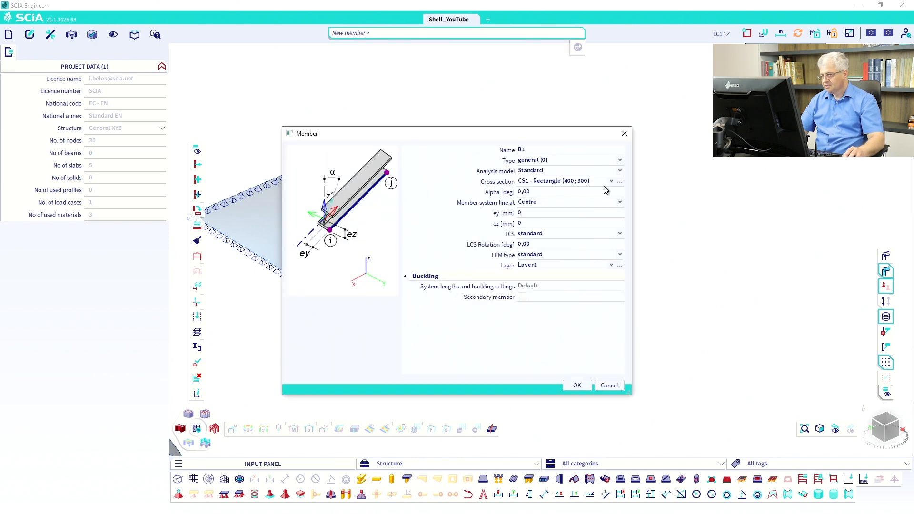
left_click(620, 181)
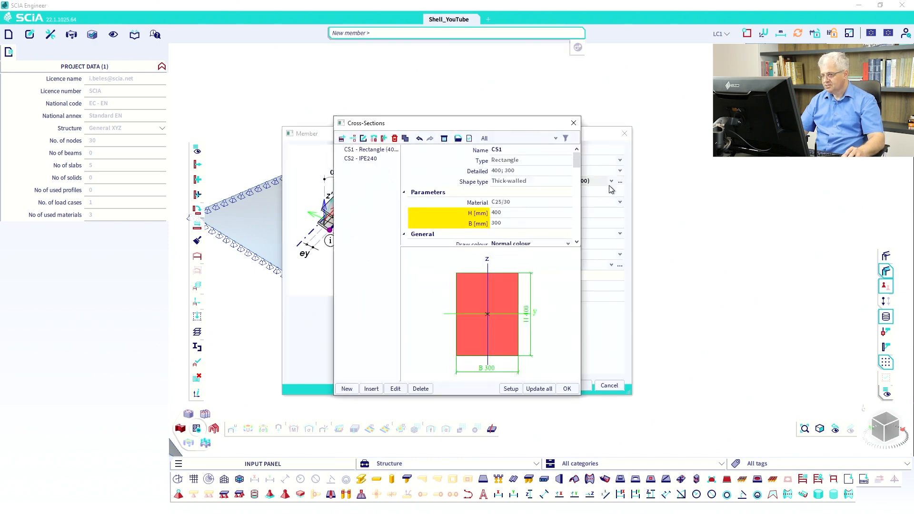
left_click(395, 389)
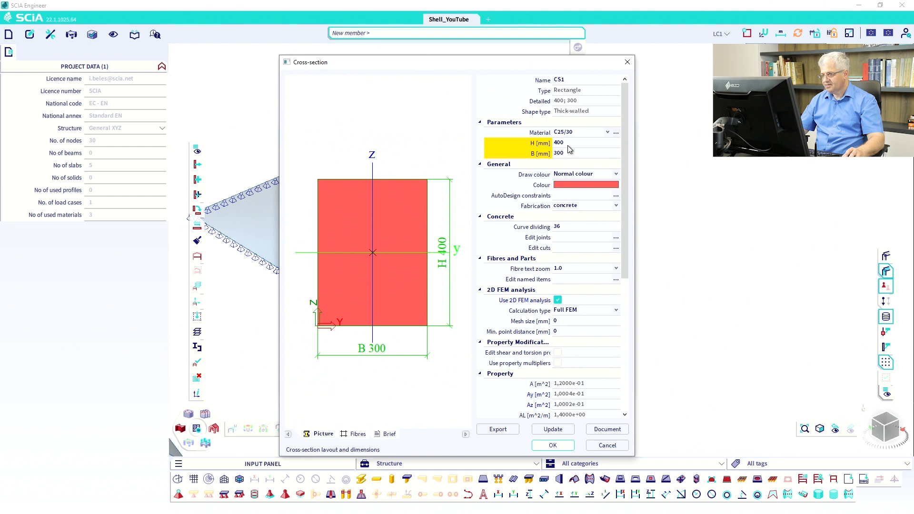
left_click(568, 145)
key("Return")
left_click(568, 154)
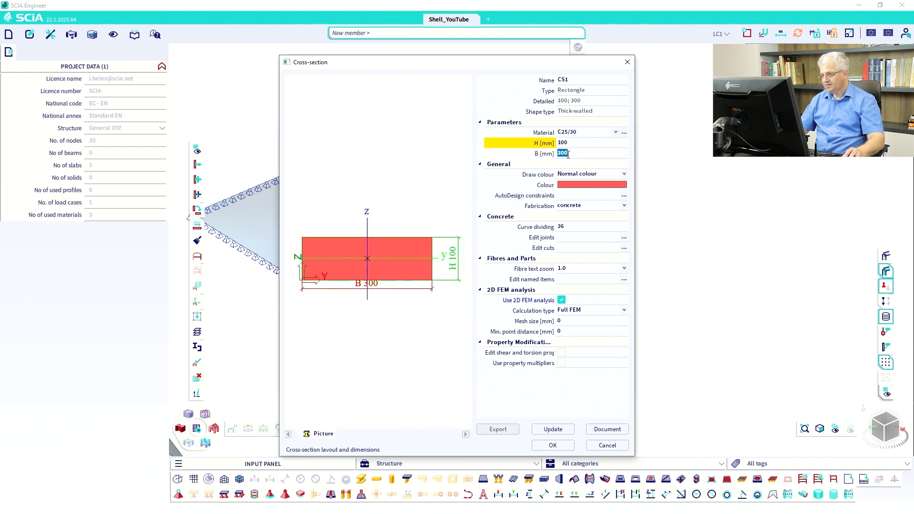
type("100")
key("Return")
left_click(561, 300)
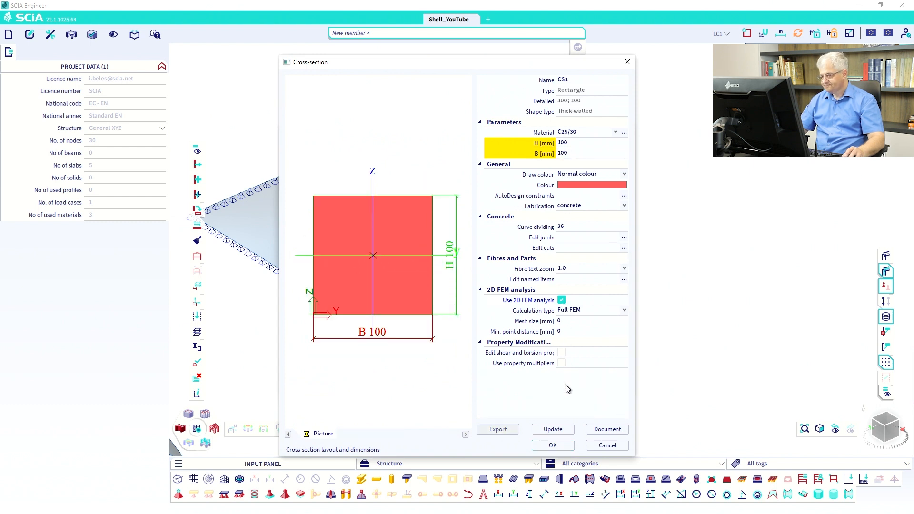
left_click(555, 446)
left_click(567, 388)
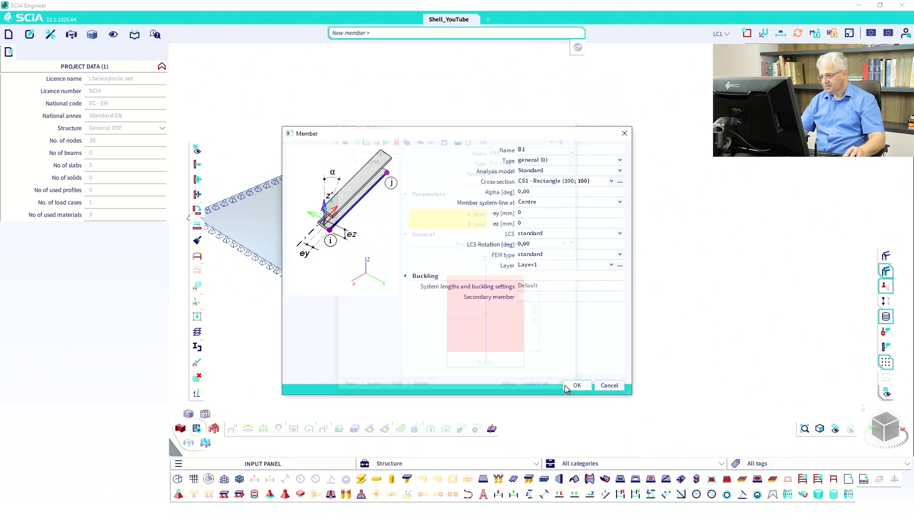
Step: Create the 1D member along the middle shell's arched edge by selecting that existing curve as its geometry
left_click(576, 386)
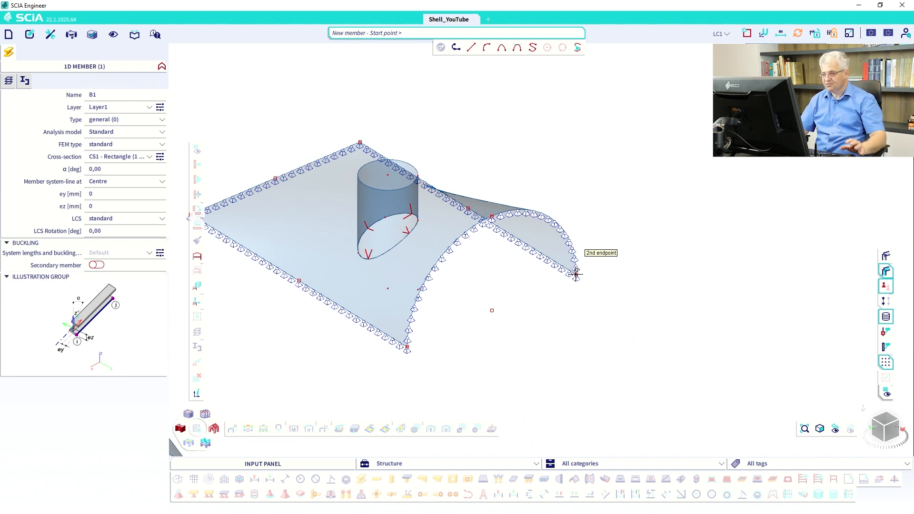
left_click(578, 48)
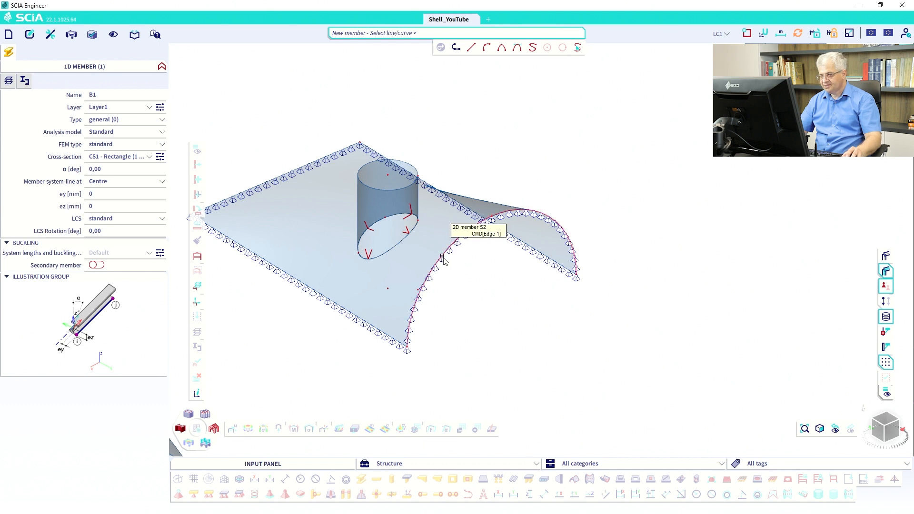
left_click(477, 260)
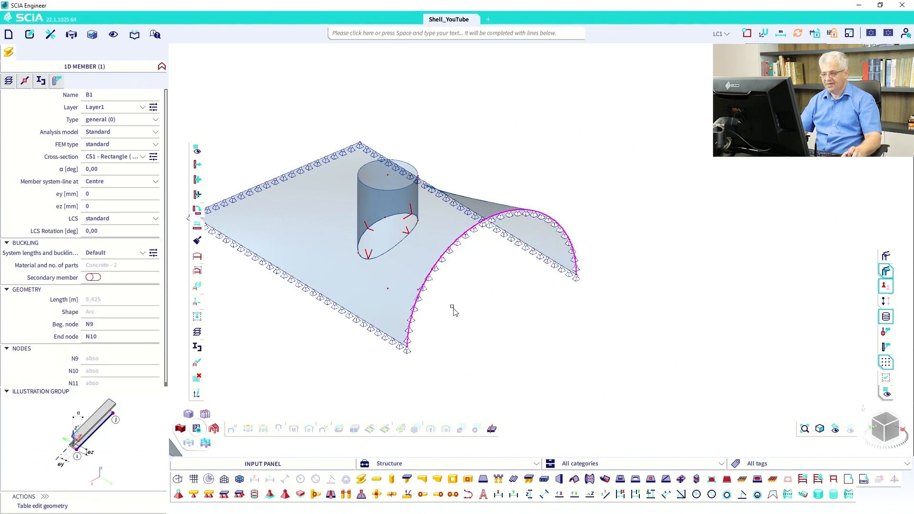
key("Escape")
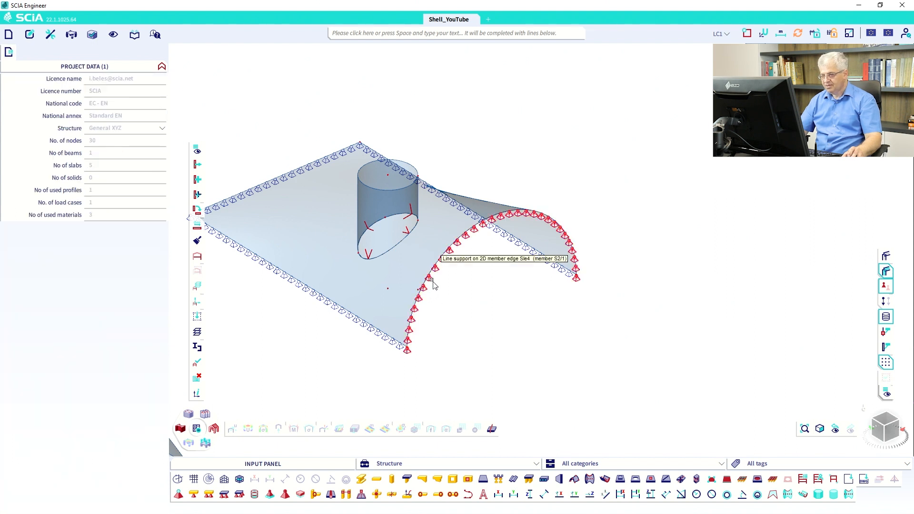
Step: Delete the hinged 2D-edge line support from the middle shell's arched edge
left_click(442, 294)
key("Delete")
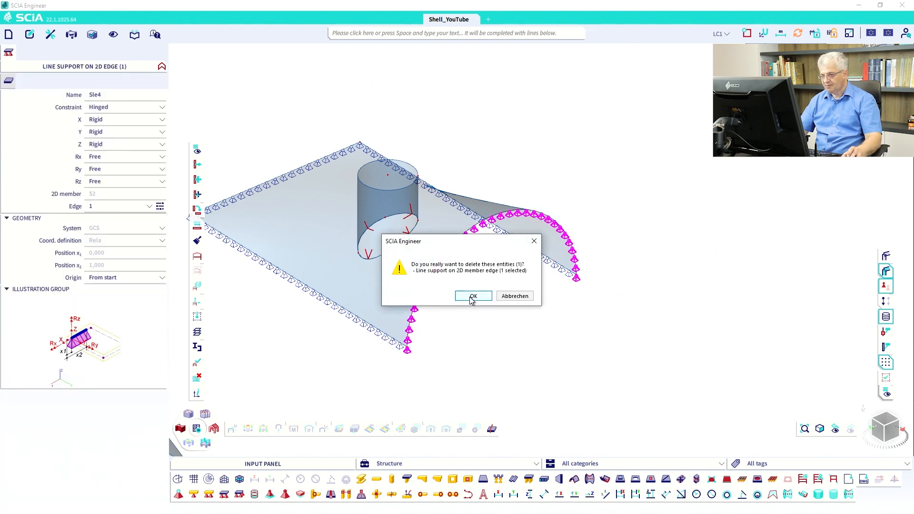
left_click(471, 297)
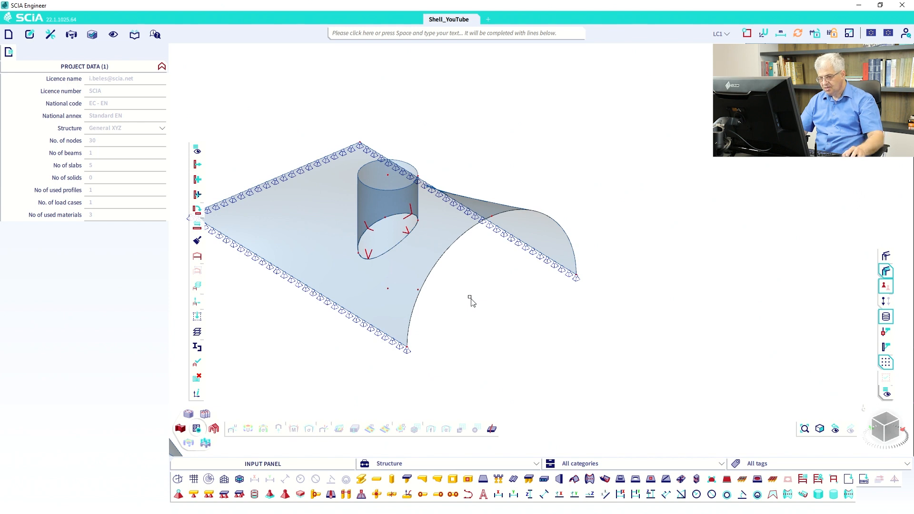
Step: Add a line support to the arched-edge beam in the LCS system, with X, Y and all rotations Free and Z Rigid
left_click(210, 495)
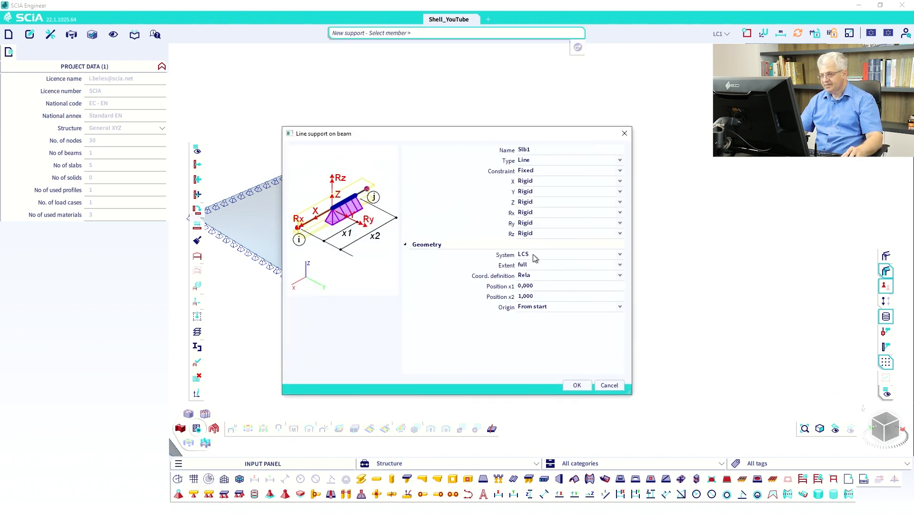
left_click(535, 258)
left_click(535, 258)
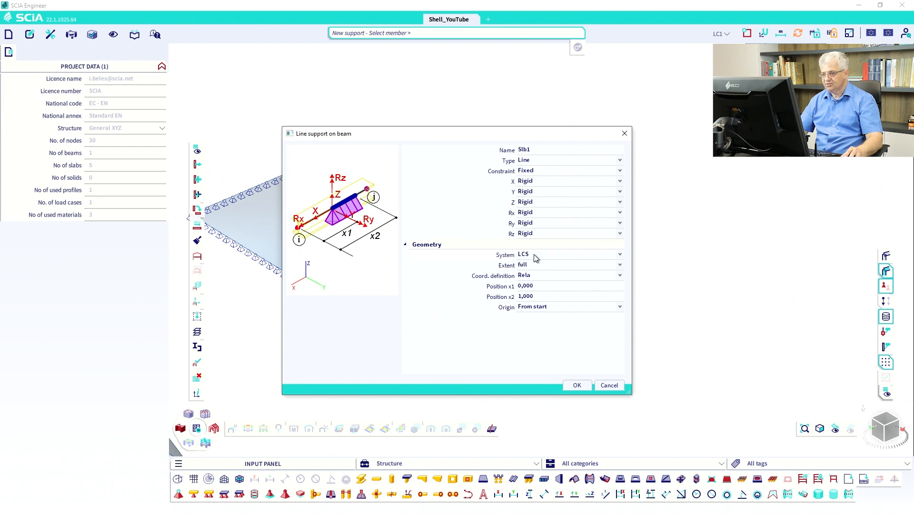
left_click(532, 172)
left_click(533, 188)
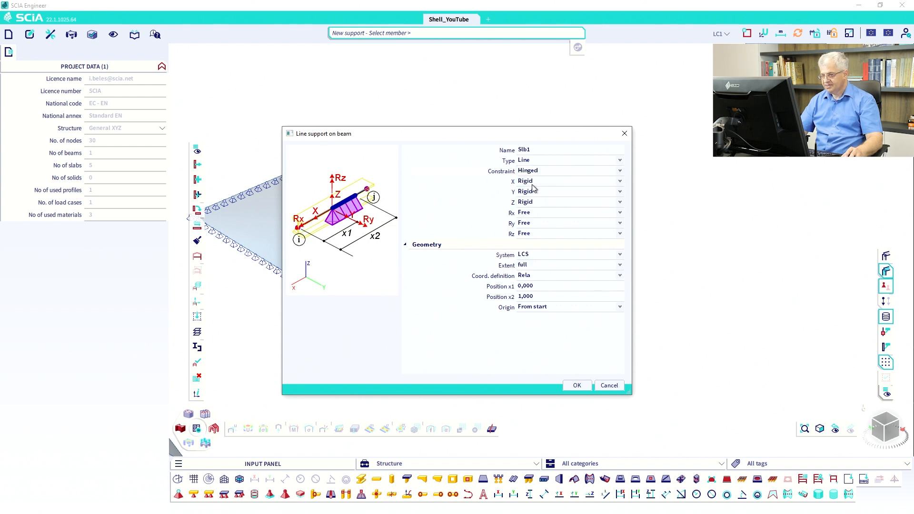
left_click(534, 183)
left_click(528, 191)
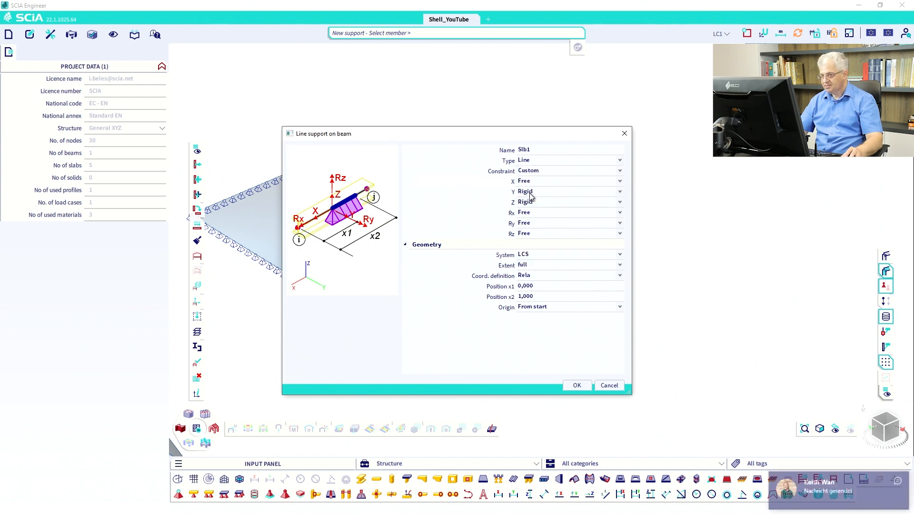
left_click(530, 193)
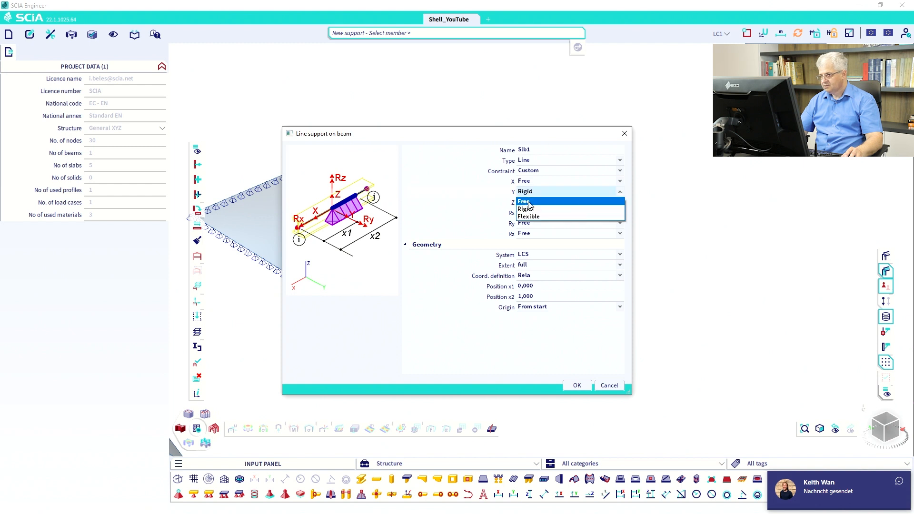
left_click(529, 203)
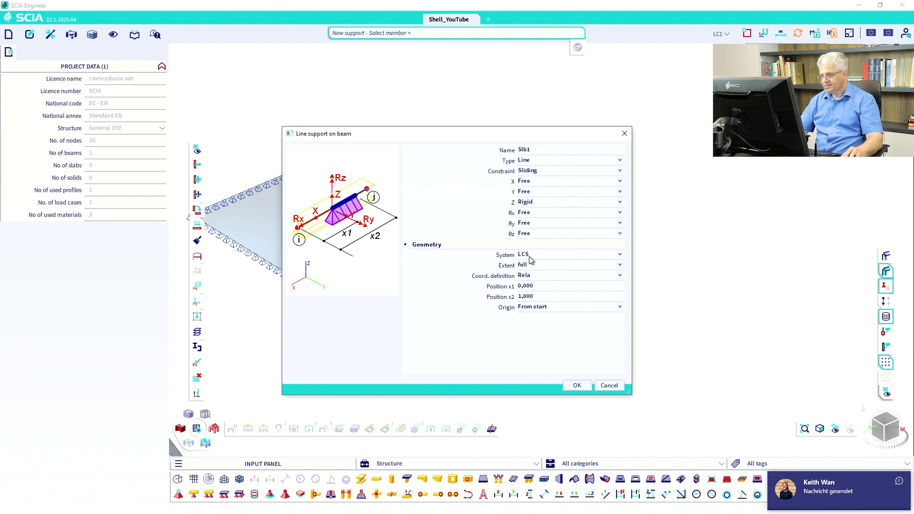
left_click(575, 383)
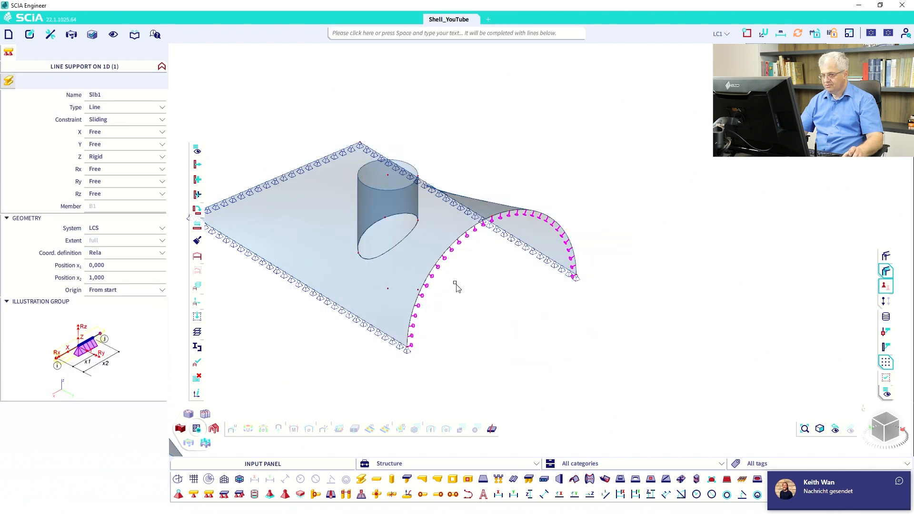
left_click(427, 281)
right_click(441, 288)
Step: Check the overlapping shell and beam at the middle shell's arched edge through the object selection list
left_click(438, 263)
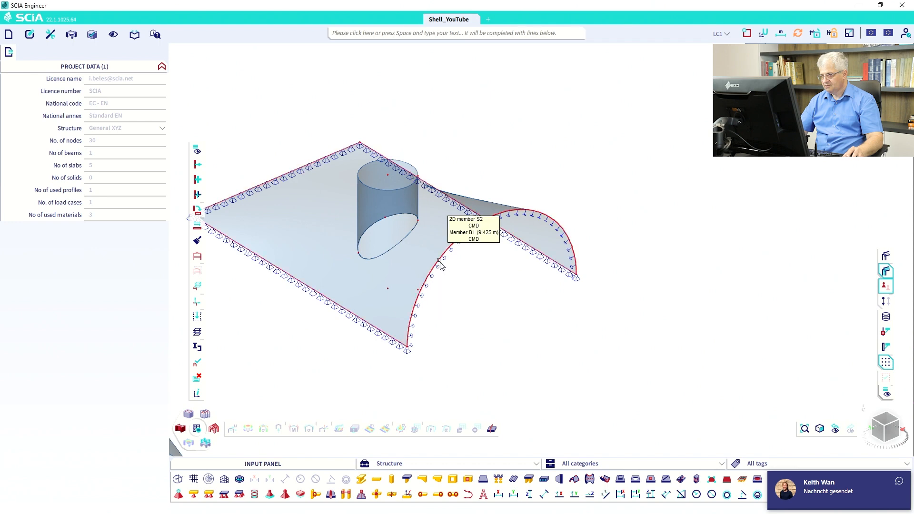
left_click(440, 264)
left_click(450, 288)
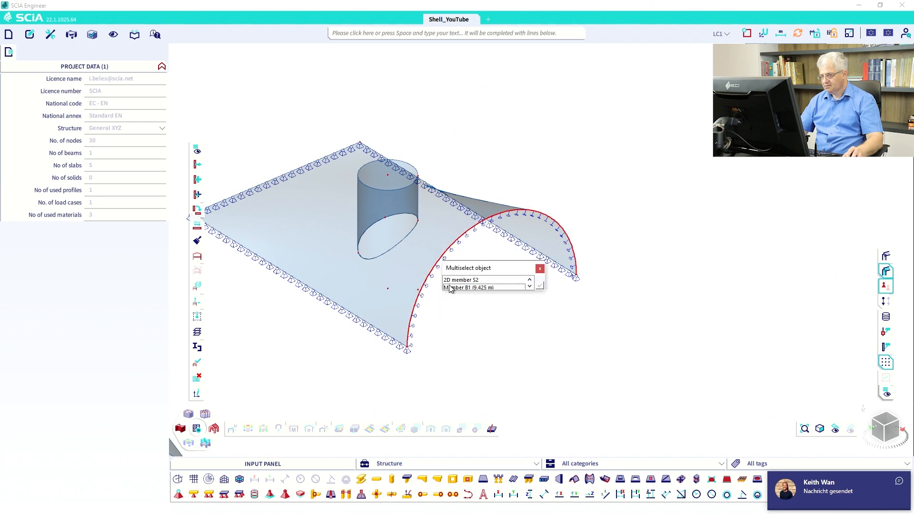
left_click(450, 279)
mouse_move(459, 282)
right_mouse_down("ctrl")
mouse_move(431, 260)
mouse_move(451, 287)
right_mouse_up("ctrl")
key("Escape")
Step: Examine all the supported shells together, and look closely at the long vault's open end arch
scroll(466, 289, "down", 3)
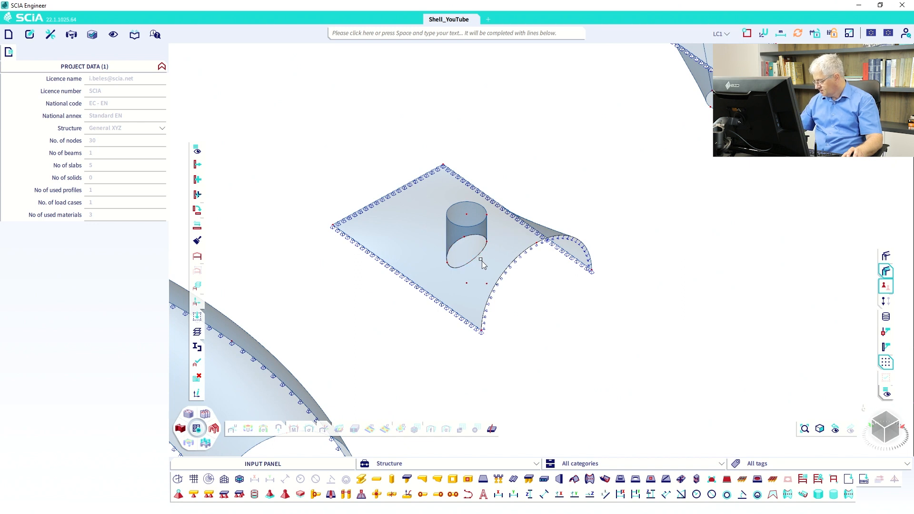
scroll(484, 272, "down", 5)
middle_click_drag(452, 312, 494, 291)
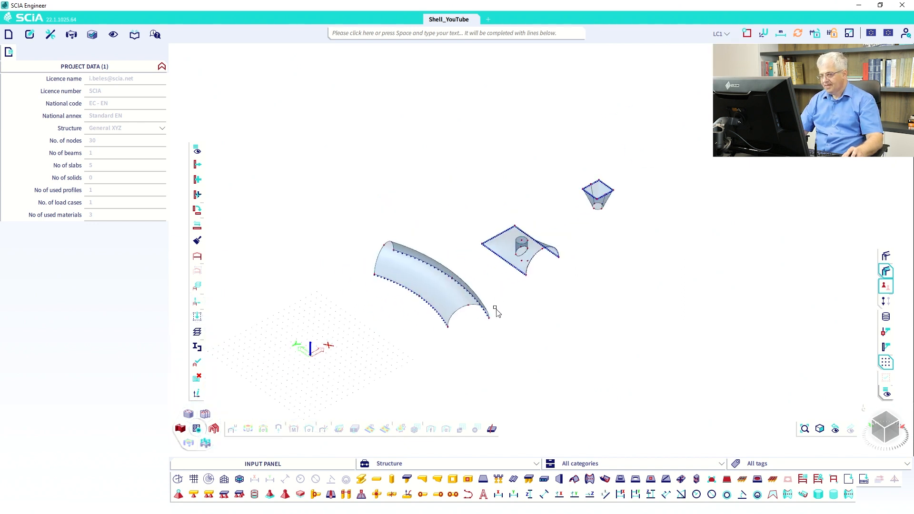
right_click_drag(496, 310, 507, 305, "ctrl")
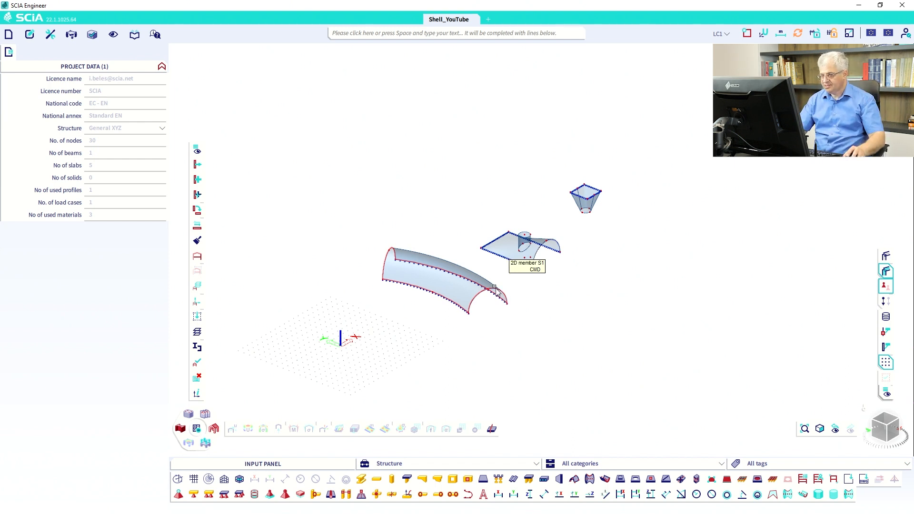
scroll(495, 309, "up", 3)
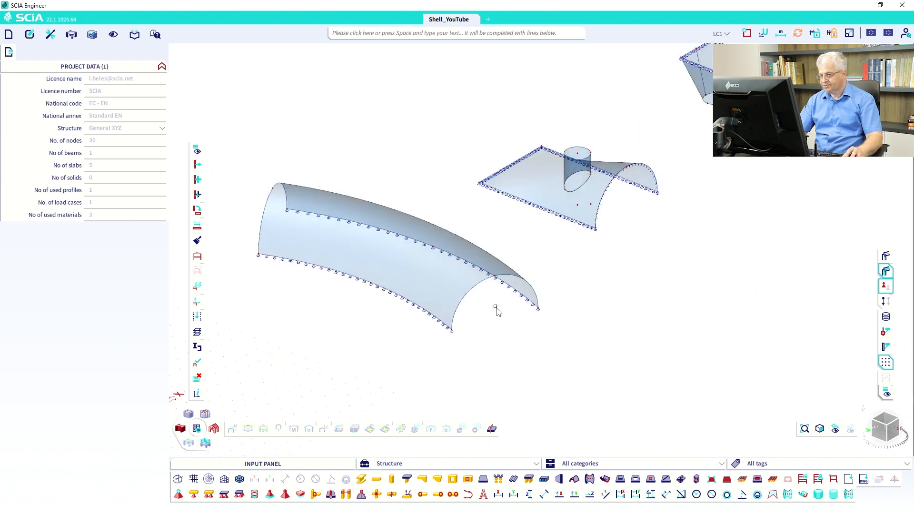
left_click(495, 275)
right_click_drag(496, 279, 495, 290, "ctrl")
key("Escape")
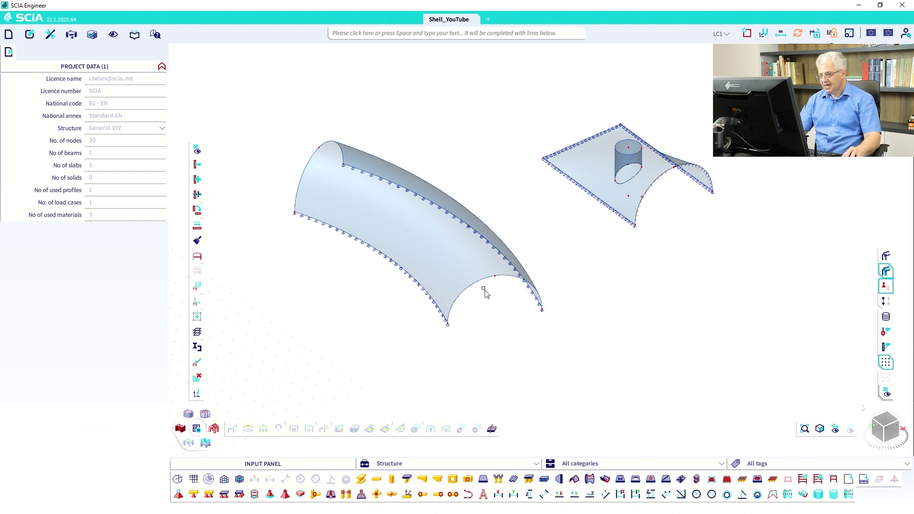
mouse_move(460, 293)
left_mouse_down()
mouse_move(493, 277)
mouse_move(524, 275)
mouse_move(538, 288)
mouse_move(490, 294)
mouse_move(501, 291)
left_mouse_up()
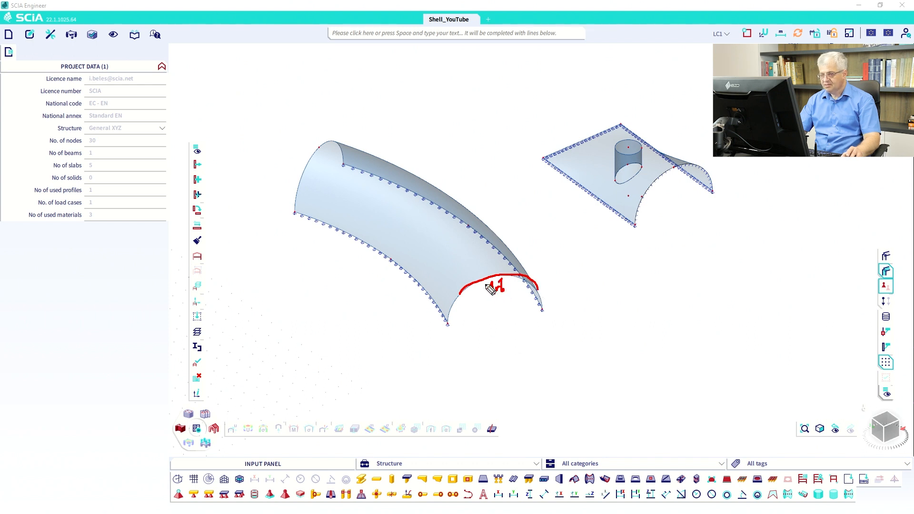
mouse_move(453, 274)
left_mouse_down()
mouse_move(461, 282)
mouse_move(495, 267)
mouse_move(528, 276)
left_mouse_up()
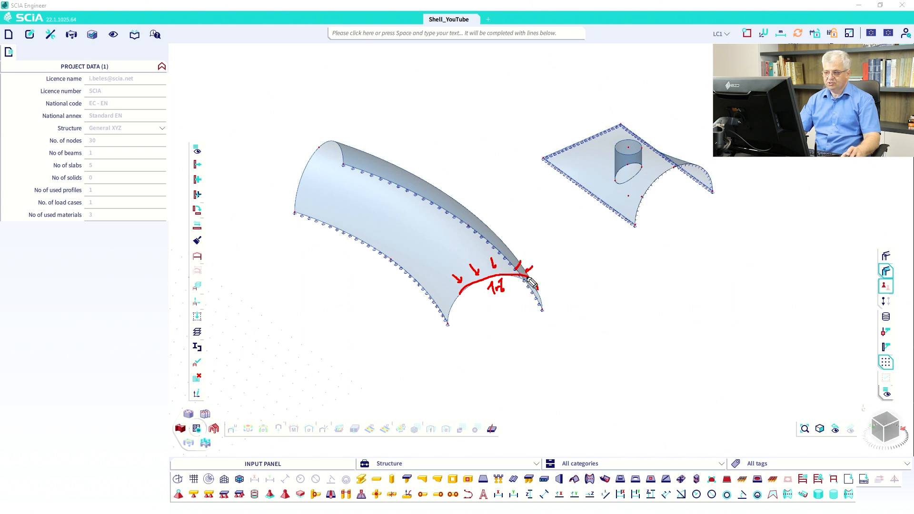
key("Escape")
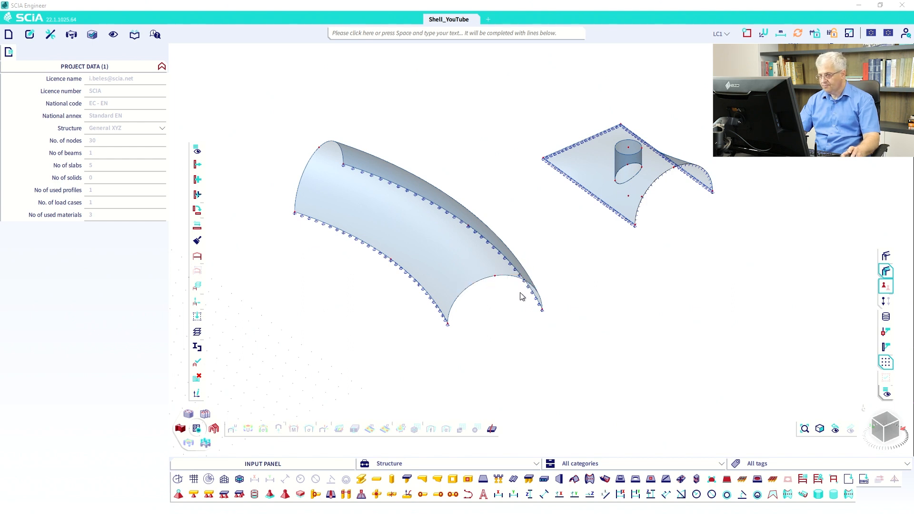
Step: Move the coordinate system's origin to the midpoint of the long vault's open end arch and offset it by 0 0 -1
left_click(765, 34)
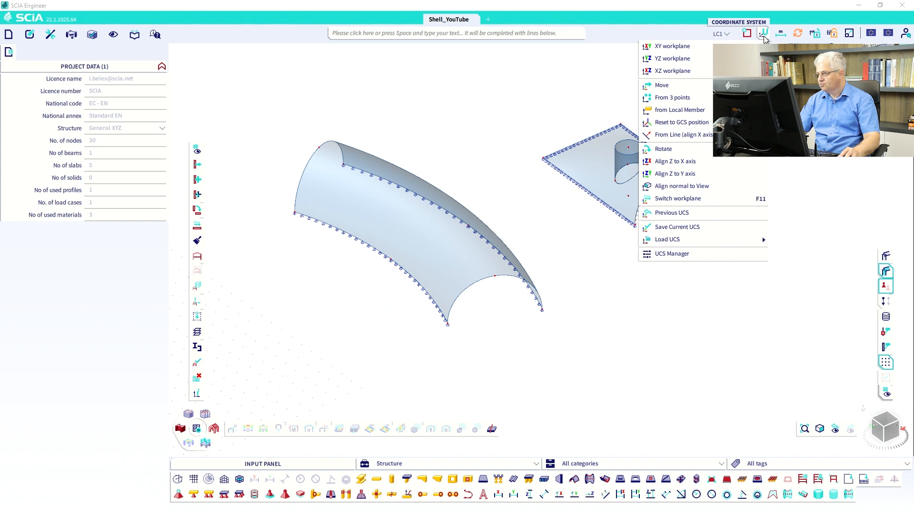
left_click(673, 97)
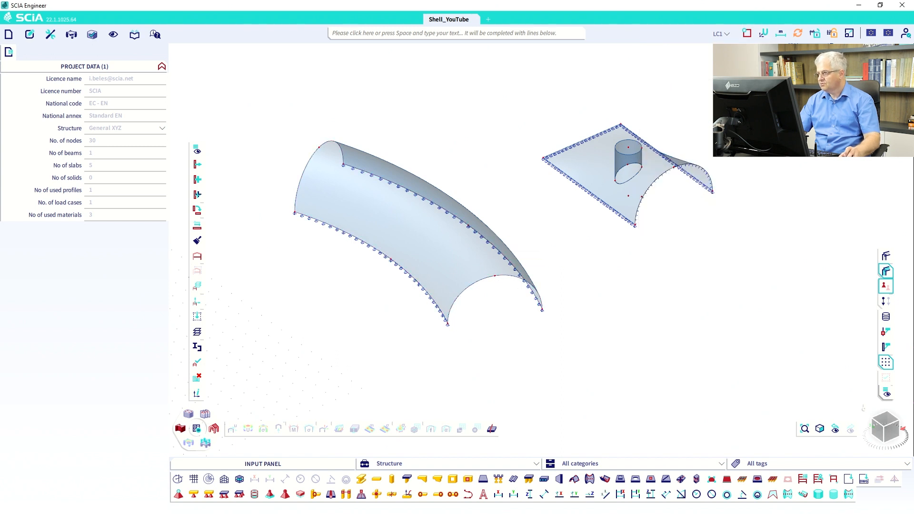
left_click(764, 35)
left_click(695, 86)
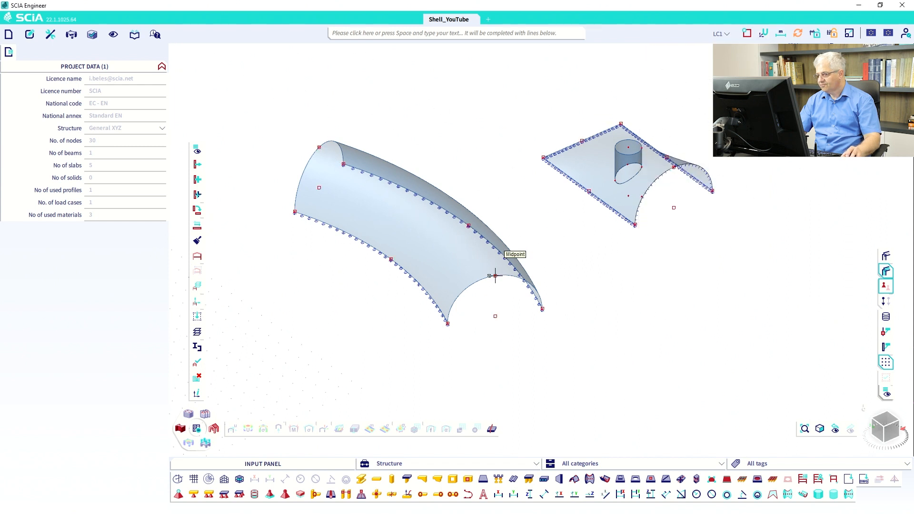
left_click(496, 275)
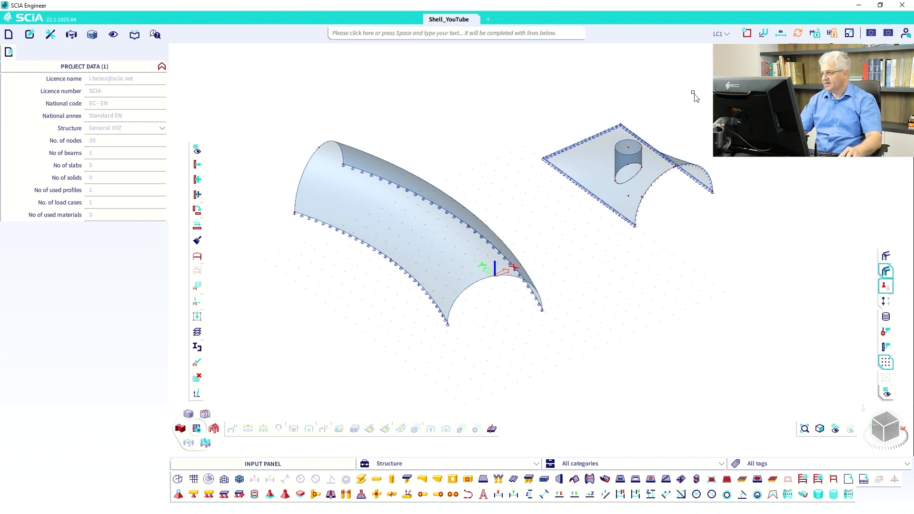
left_click(764, 35)
left_click(703, 87)
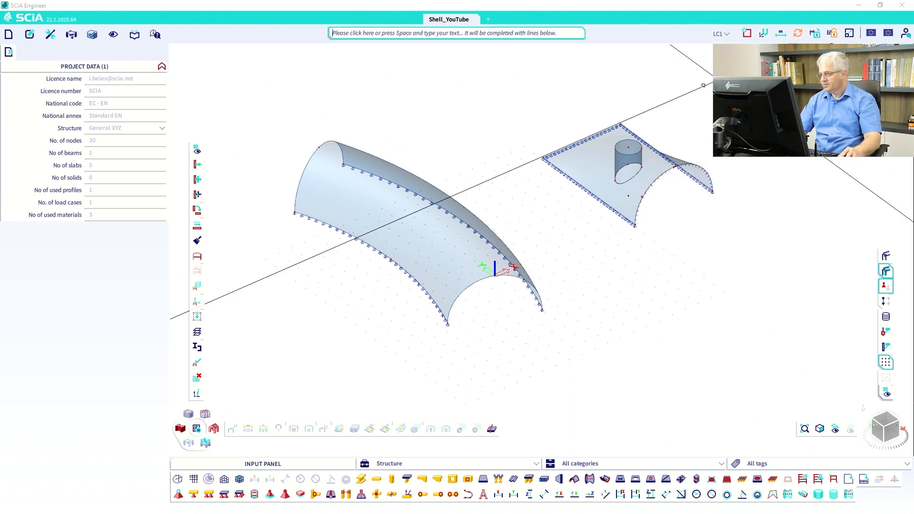
type("0 0 -1")
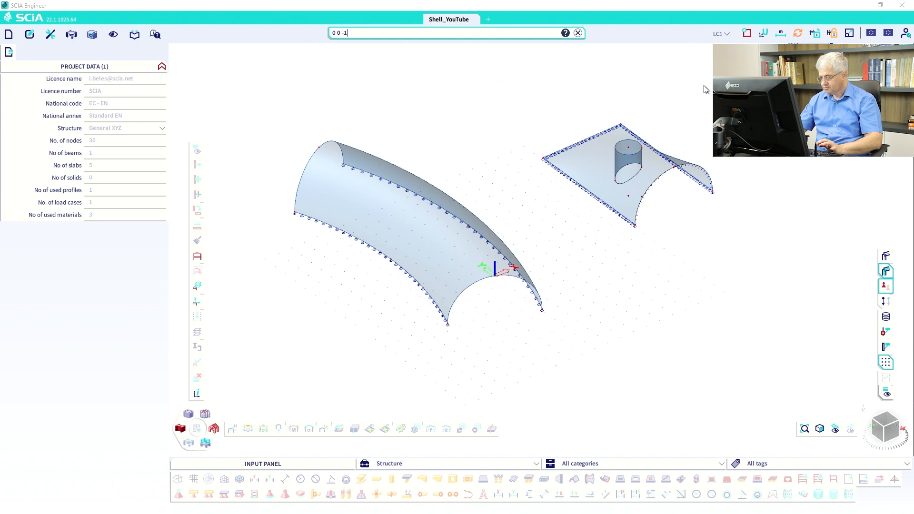
key("Return")
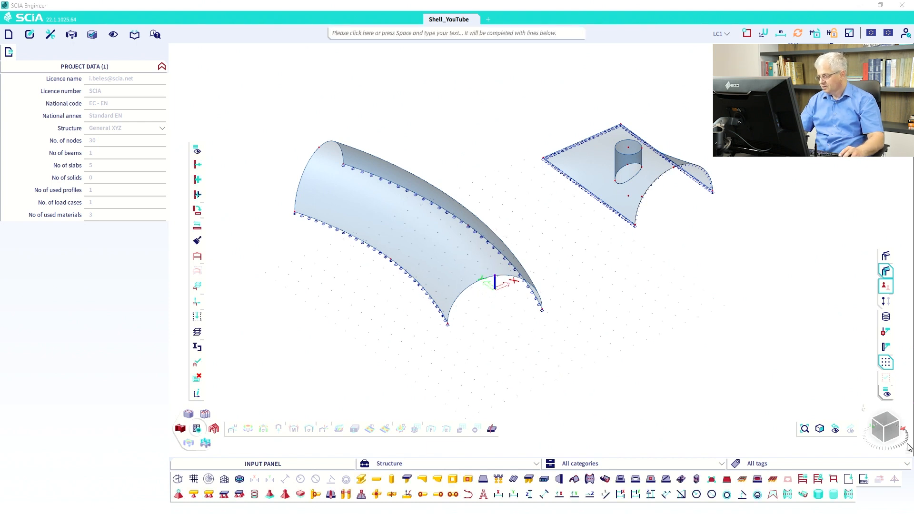
Step: Isolate the long vault shell so only it is displayed, and show it in plan view
left_click(381, 244)
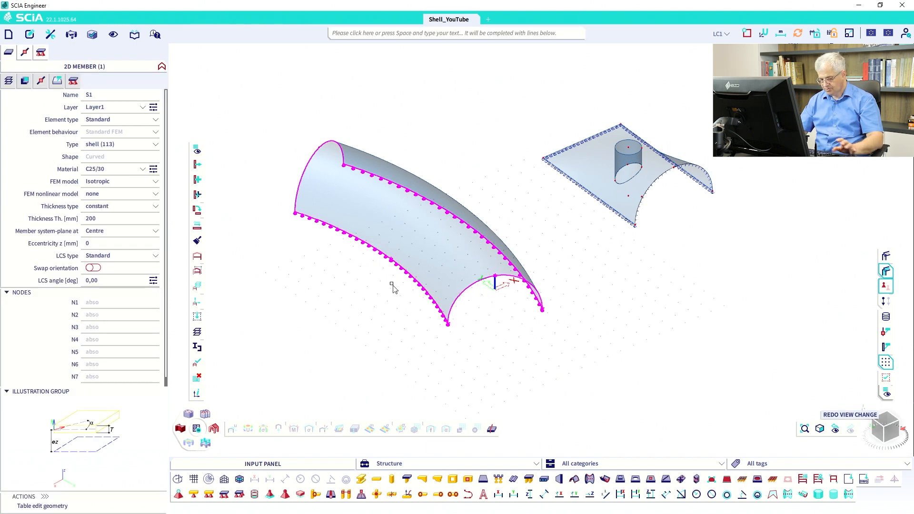
key("ctrl+h")
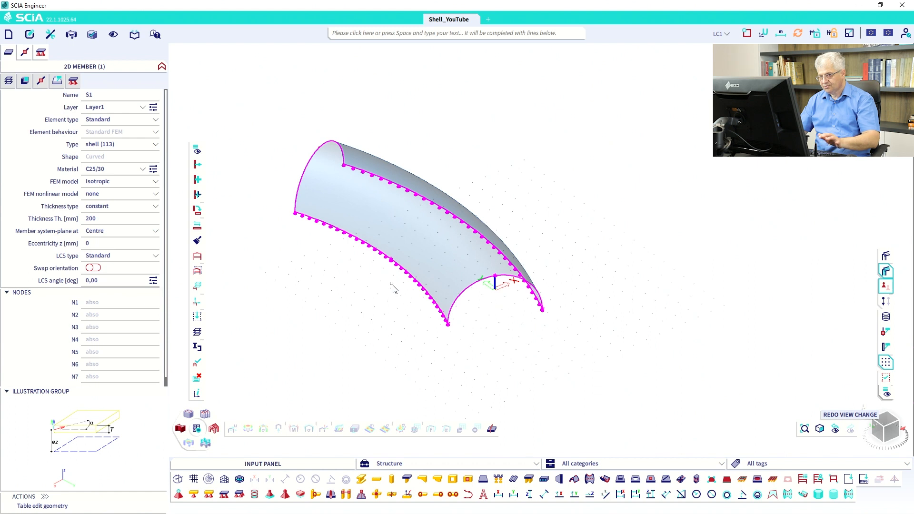
left_click(886, 422)
key("Escape")
scroll(654, 314, "down", 2)
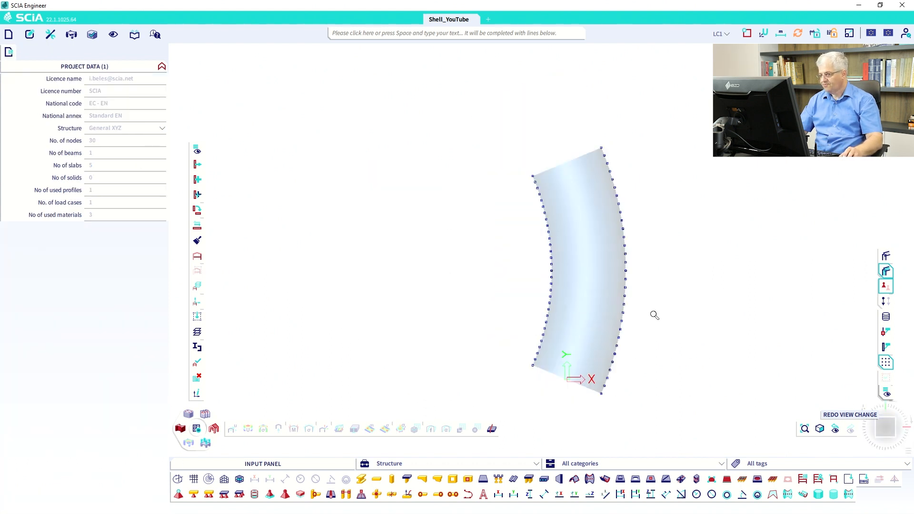
middle_click_drag(646, 307, 559, 236)
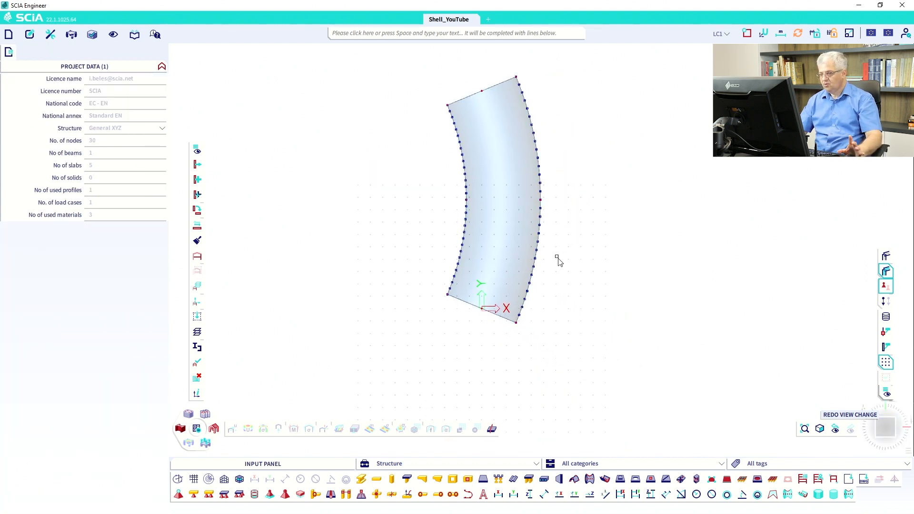
Step: Create load case LC2 with action type Permanent, load group LG1 and load type Standard
left_click(134, 34)
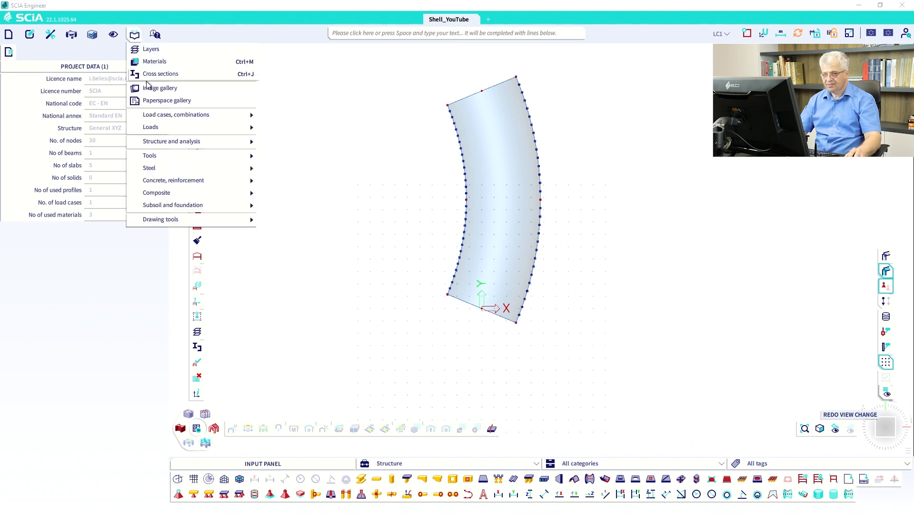
mouse_move(159, 118)
left_click(288, 117)
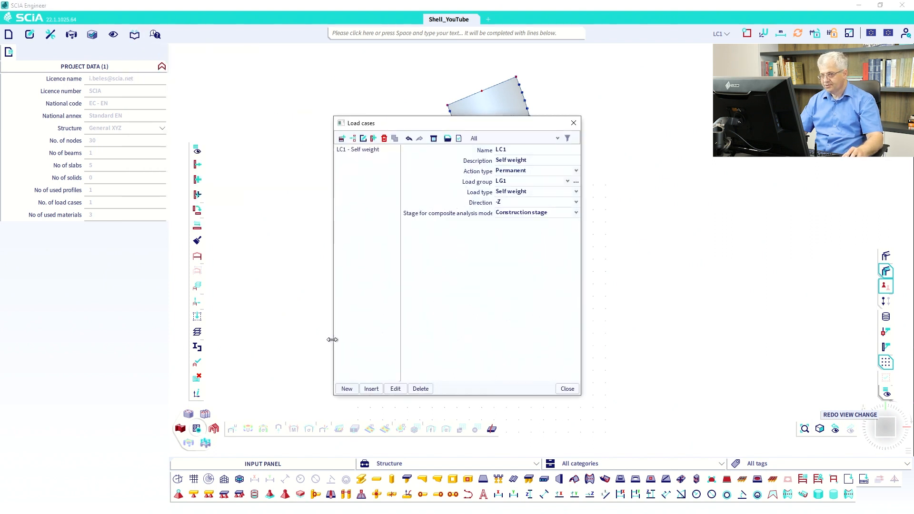
left_click(346, 389)
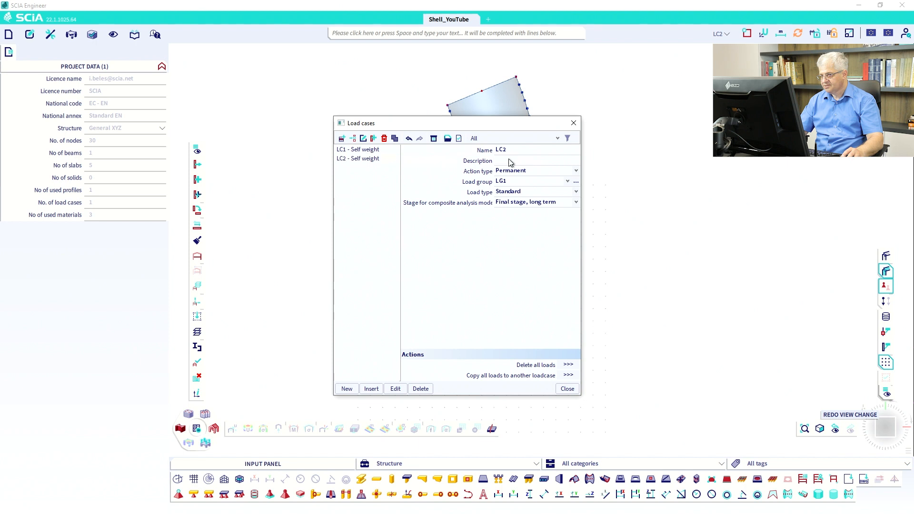
left_click(565, 390)
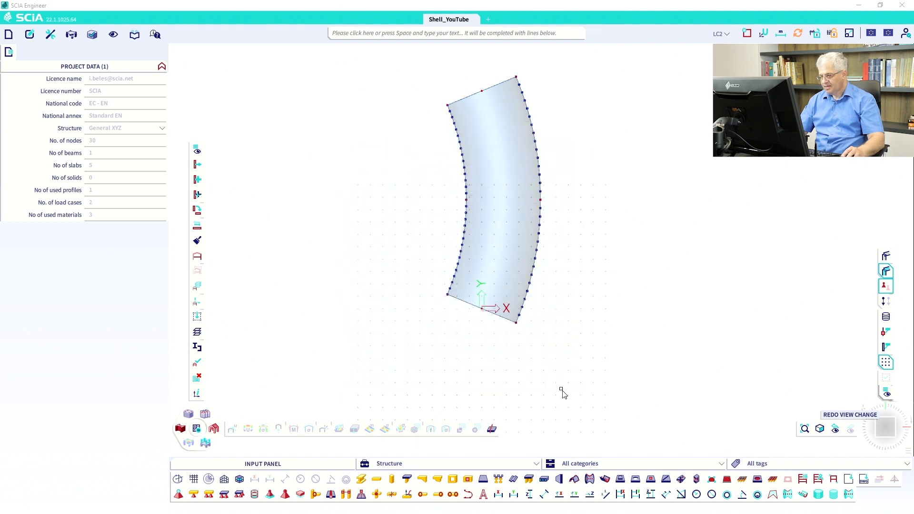
Step: Set up a free surface force in Z, uniform -1,00 kN/m^2, with validity Z=0, GCS system and Length location
left_click(417, 467)
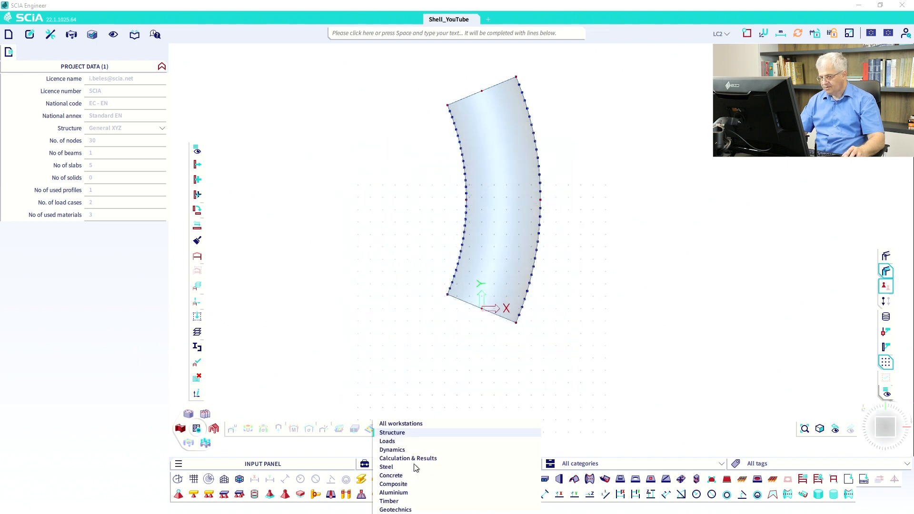
left_click(387, 441)
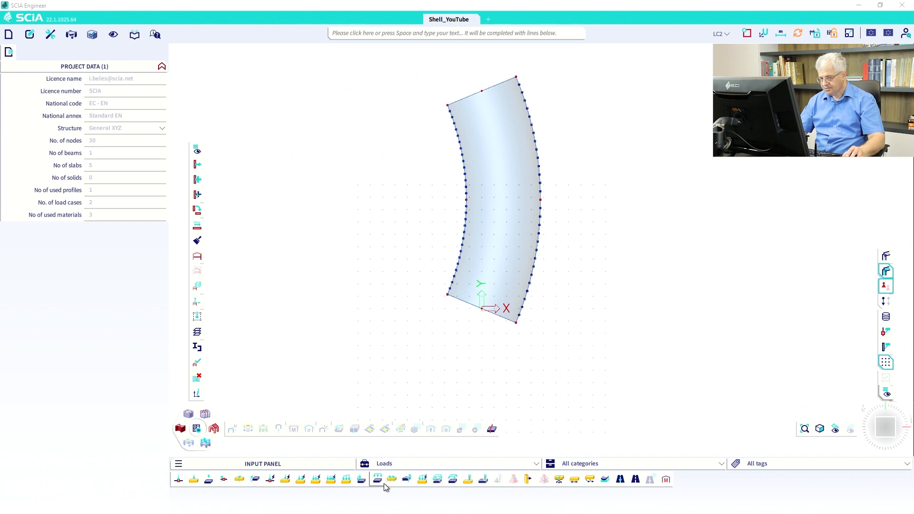
left_click(453, 480)
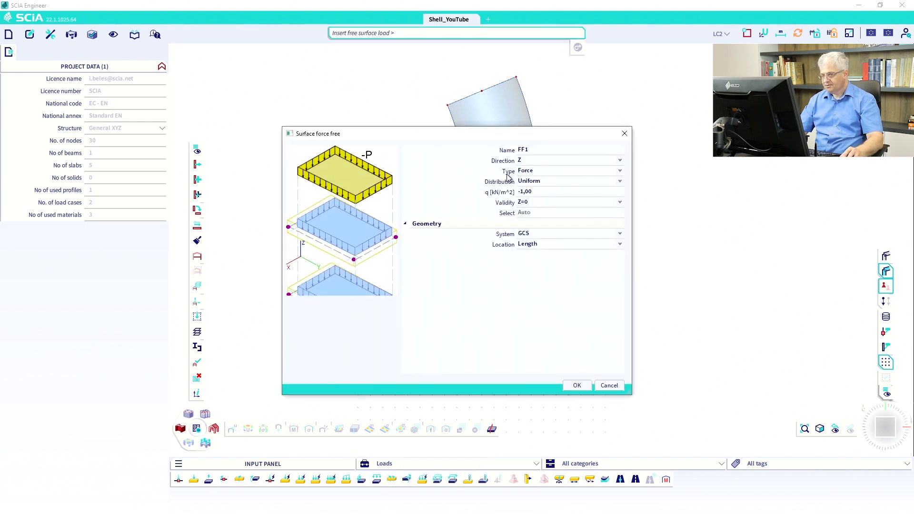
left_click(584, 386)
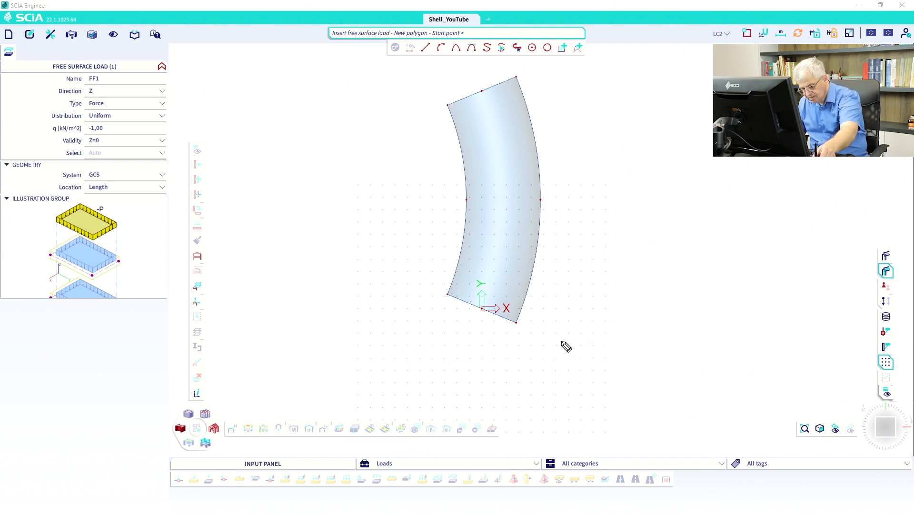
mouse_move(454, 293)
left_mouse_down()
mouse_move(521, 321)
mouse_move(537, 149)
mouse_move(518, 80)
mouse_move(459, 102)
mouse_move(473, 180)
mouse_move(466, 303)
left_mouse_up()
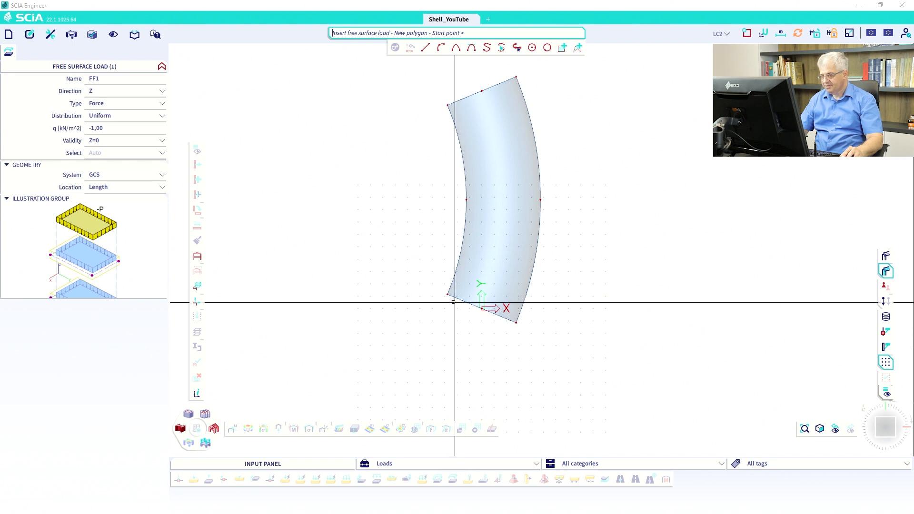
Step: Outline the free surface load over the vault's plan shape, with straight ends and circular arcs through the long edges' middle nodes
left_click(447, 294)
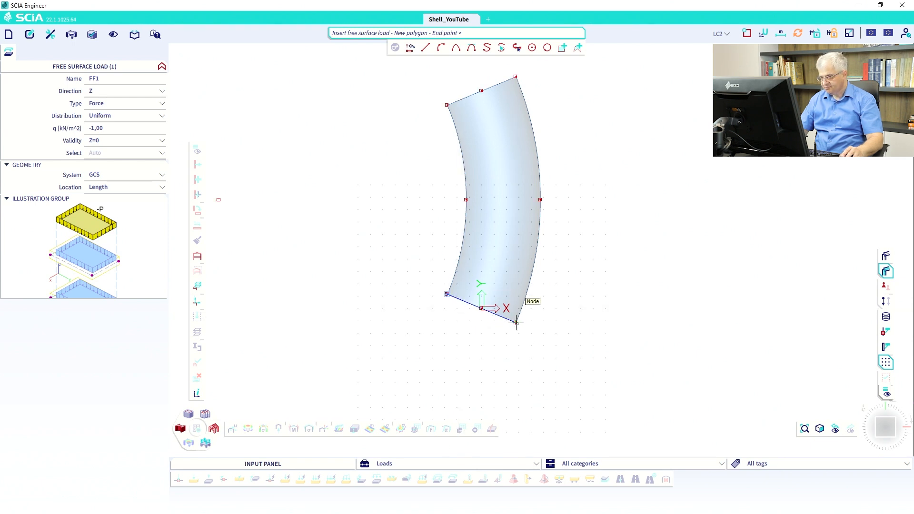
left_click(515, 322)
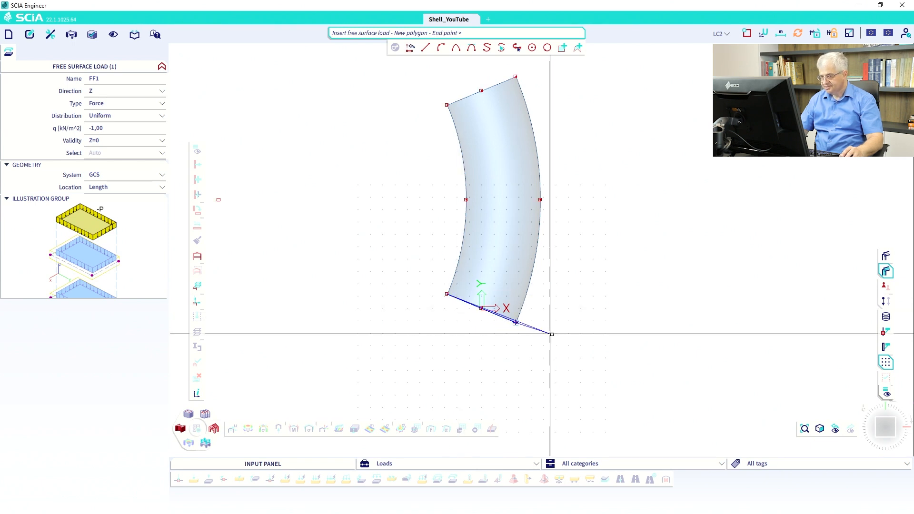
left_click(440, 47)
left_click(541, 200)
left_click(515, 77)
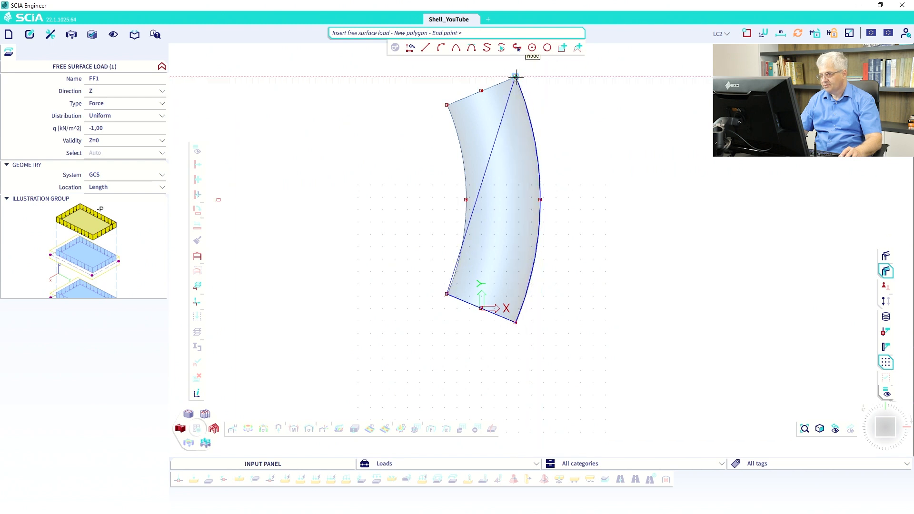
left_click(447, 106)
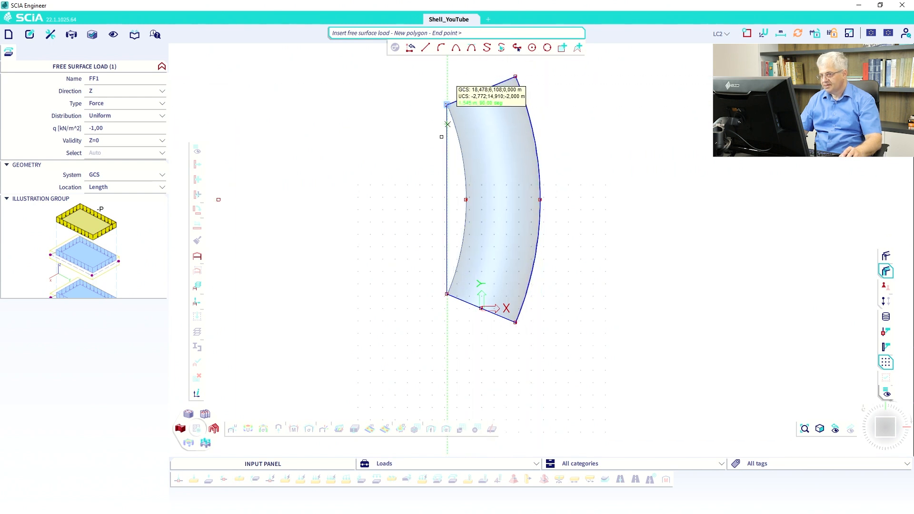
right_click_drag(478, 249, 552, 228, "ctrl")
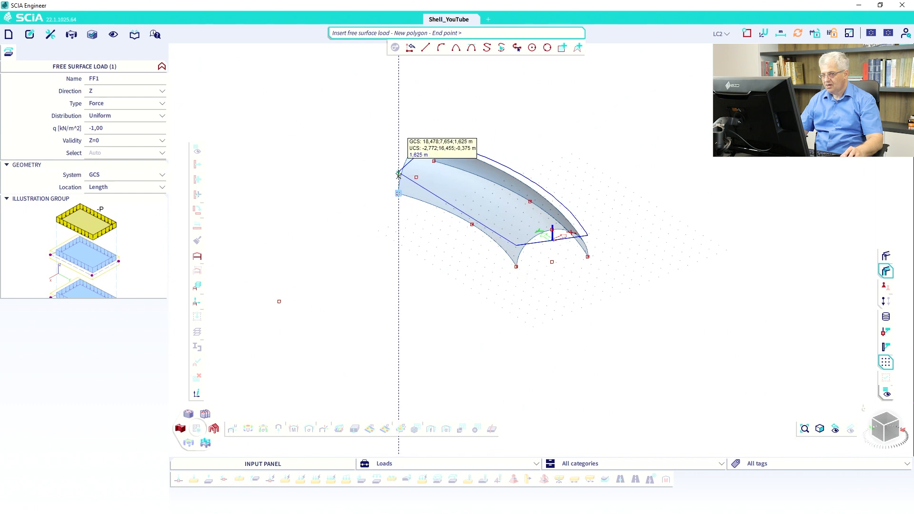
left_click(441, 48)
left_click(472, 224)
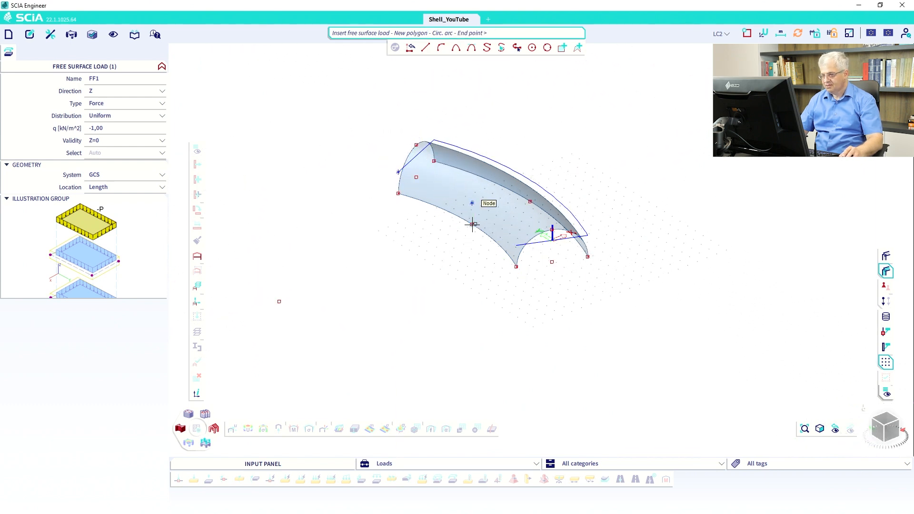
left_click(517, 264)
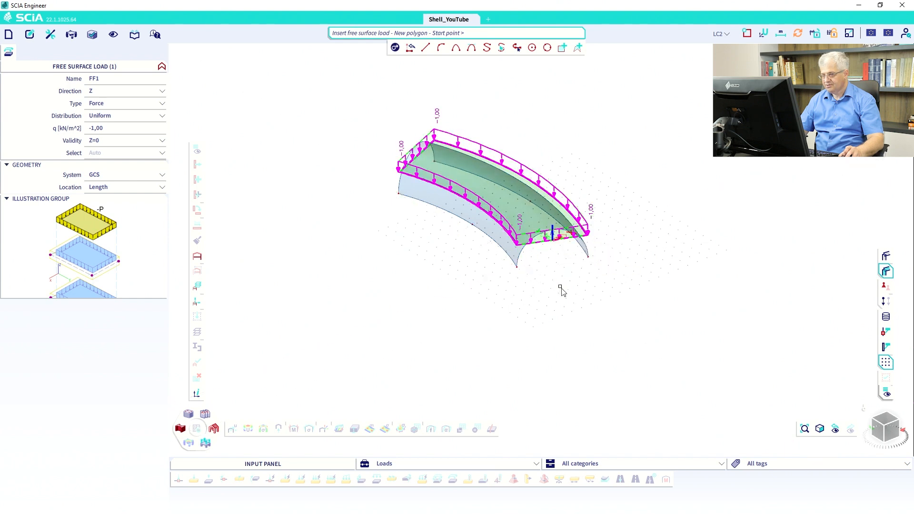
key("Escape")
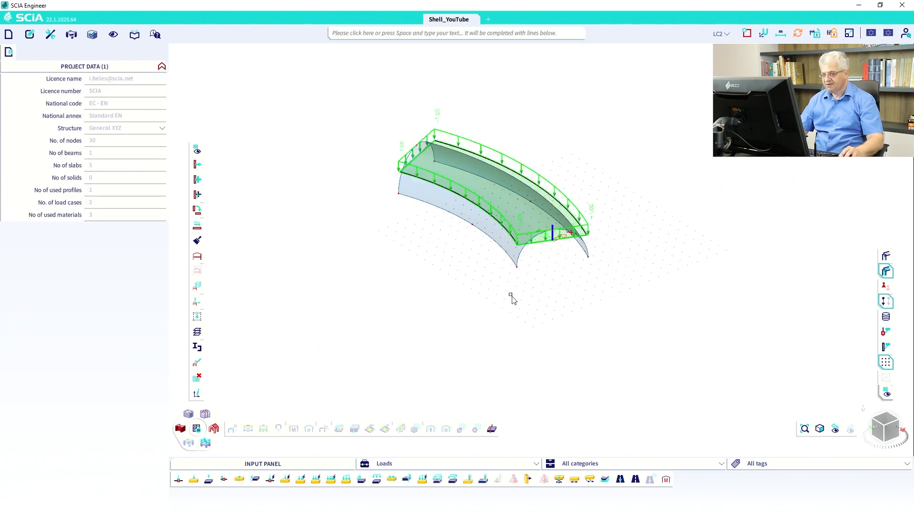
Step: Run the linear analysis for both load cases with a 0,500 m average 2D mesh element size
left_click(197, 429)
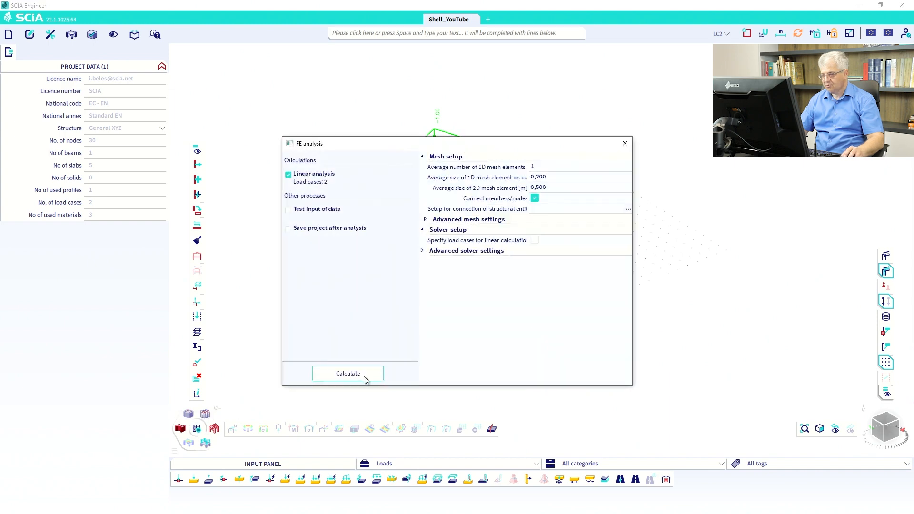
left_click(364, 376)
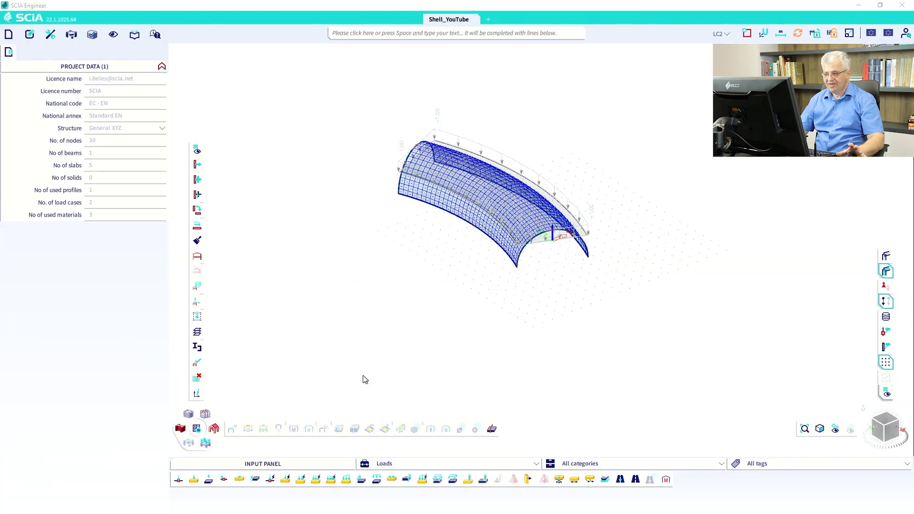
left_click(497, 310)
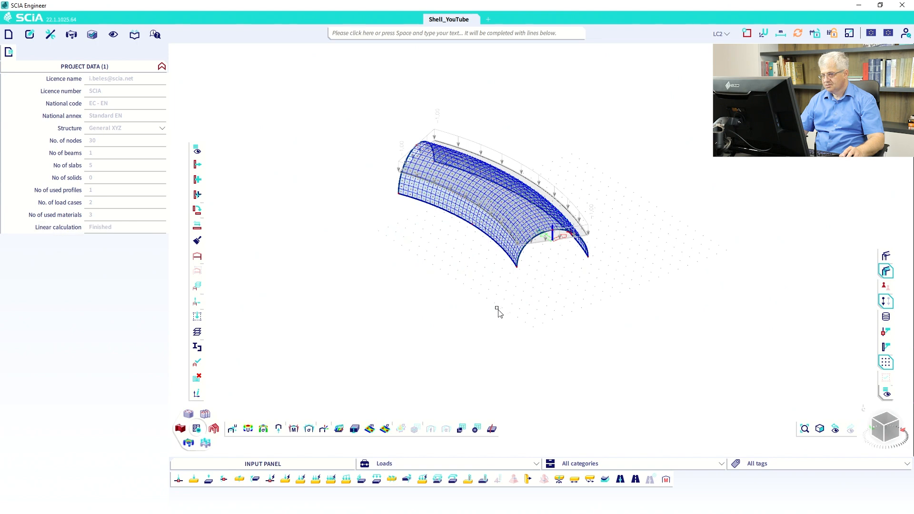
Step: Limit the free surface load's validity to From-to, from 0,000 to 1,500 m
mouse_move(470, 257)
right_mouse_down("ctrl")
mouse_move(459, 251)
mouse_move(471, 247)
right_mouse_up("ctrl")
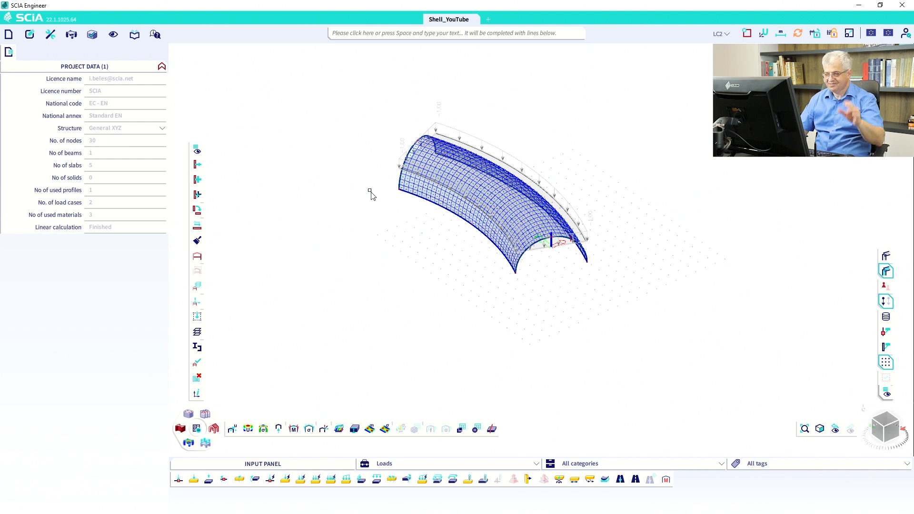
left_click(476, 141)
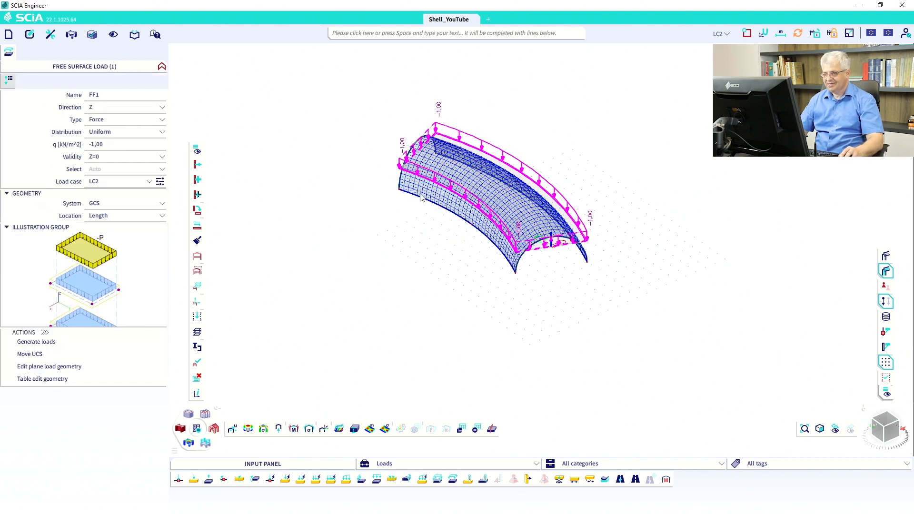
right_click_drag(409, 196, 400, 191, "ctrl")
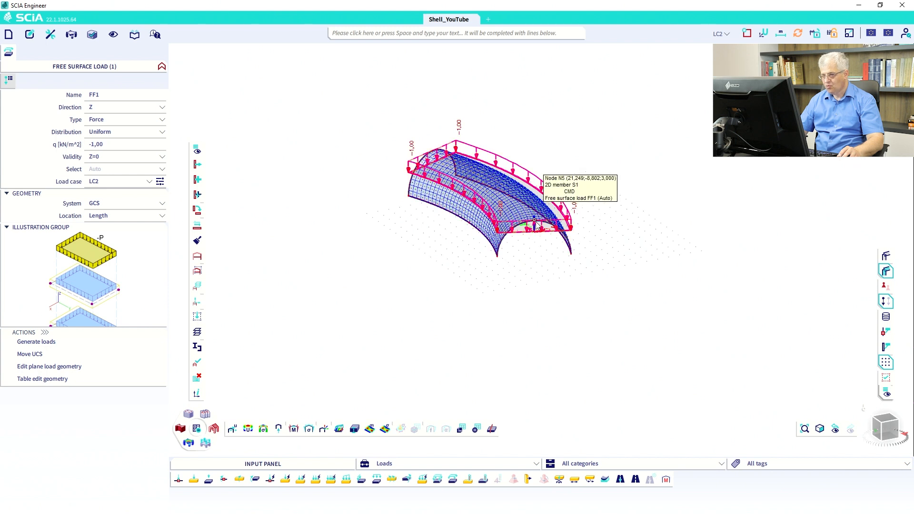
left_click(115, 158)
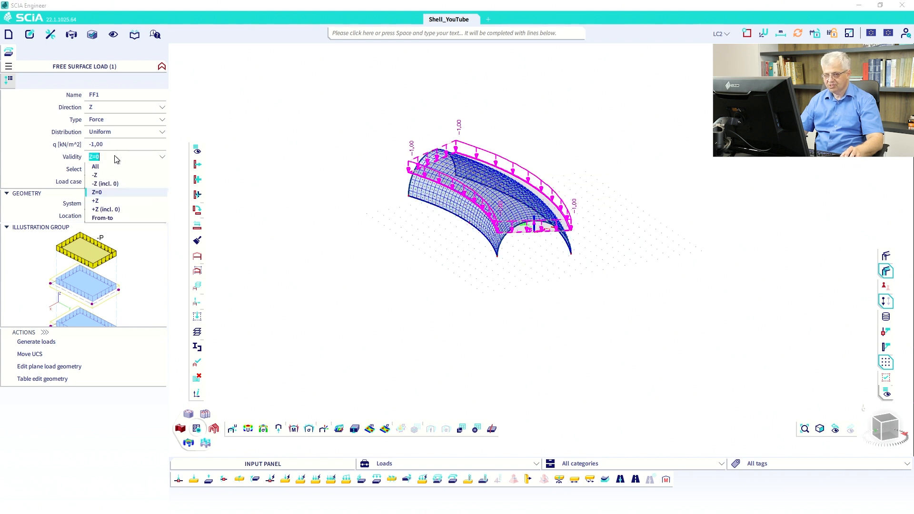
left_click(114, 217)
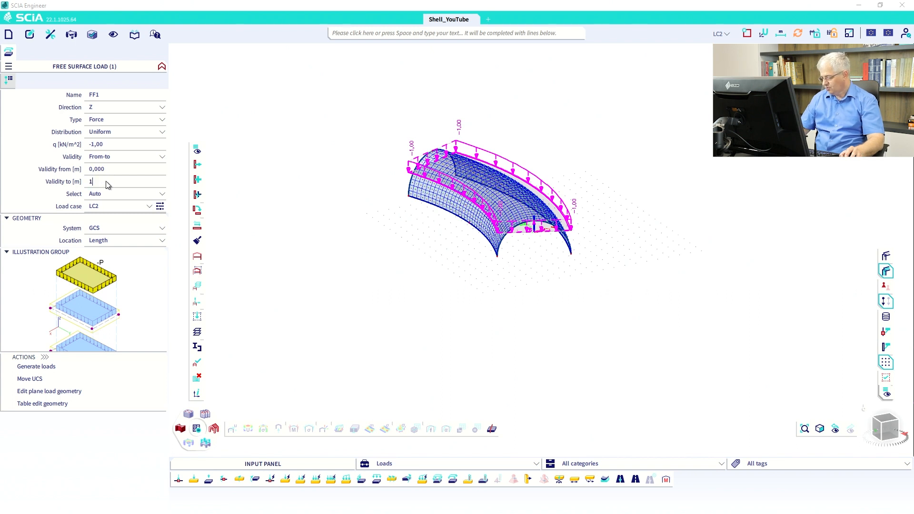
key("Return")
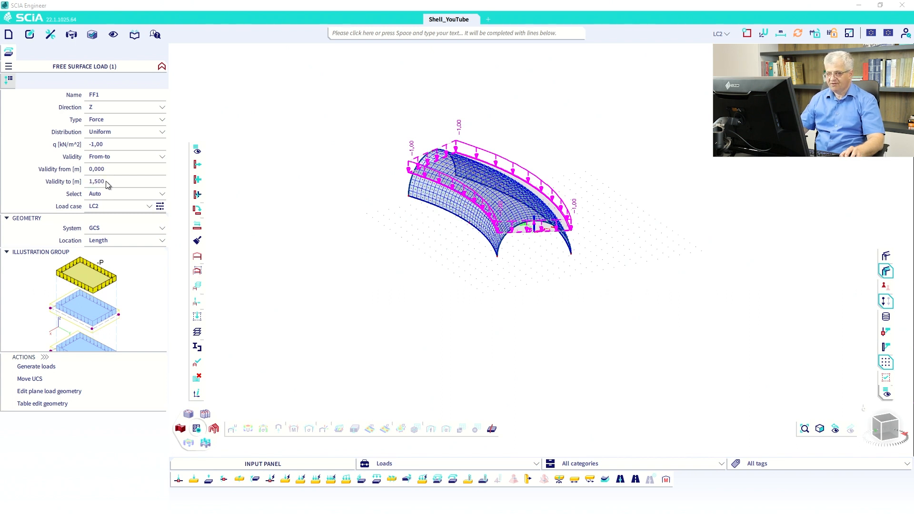
Step: Set the free surface load's intensity to -3,00 kN/m^2 and its system to Member LCS
left_click(110, 145)
type("-")
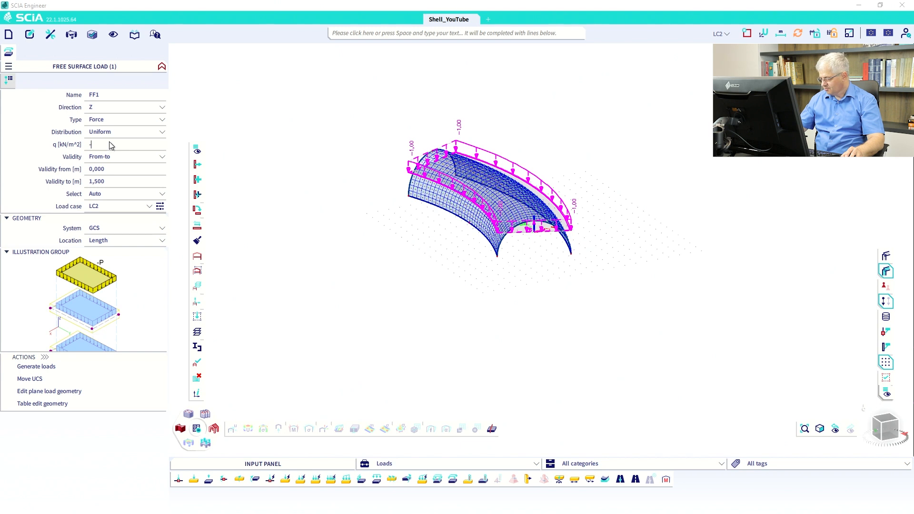
type("3")
key("Return")
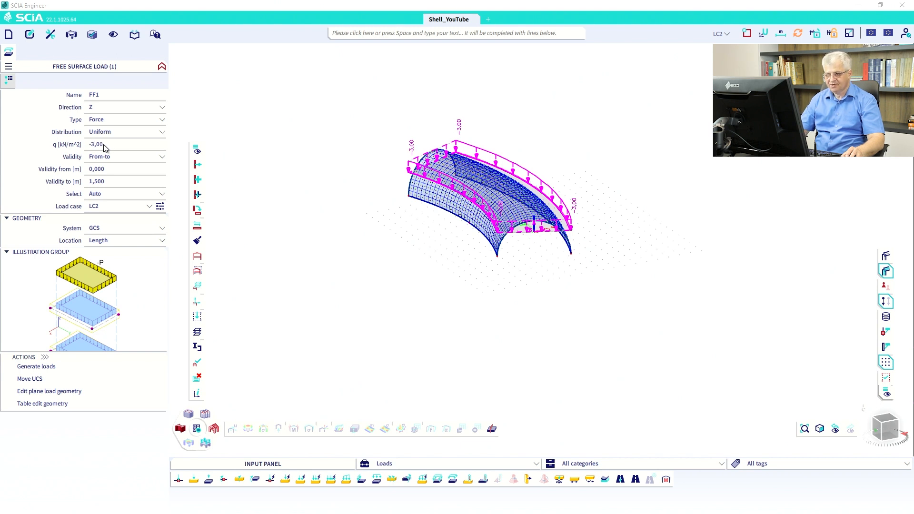
left_click(107, 229)
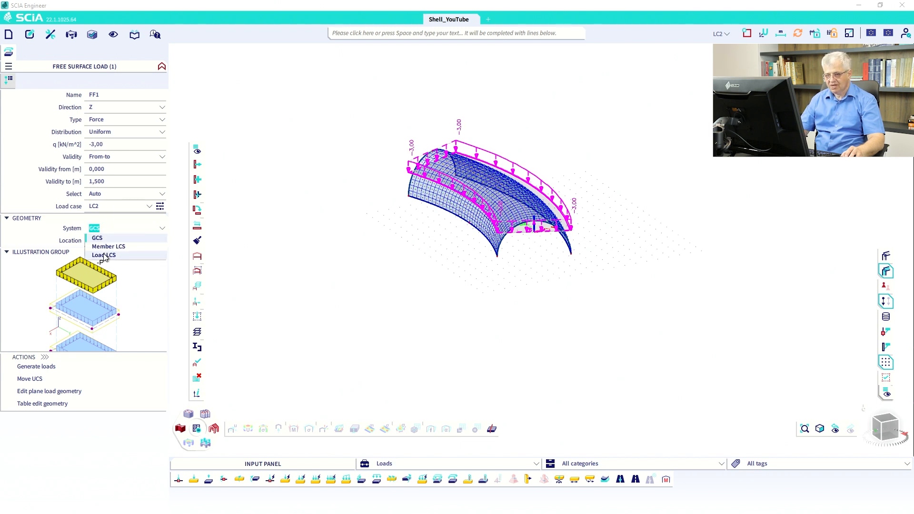
left_click(106, 246)
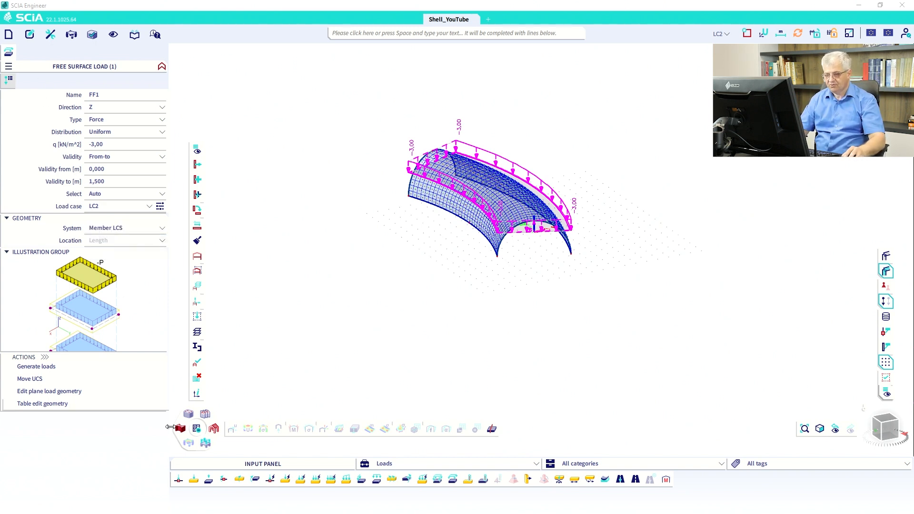
Step: Rerun the linear analysis with the modified free surface load
left_click(198, 429)
key("Return")
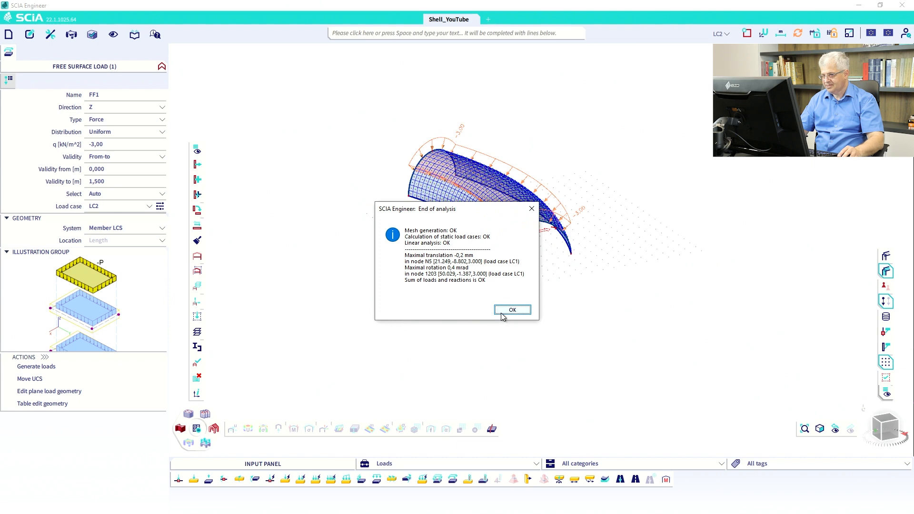
left_click(502, 310)
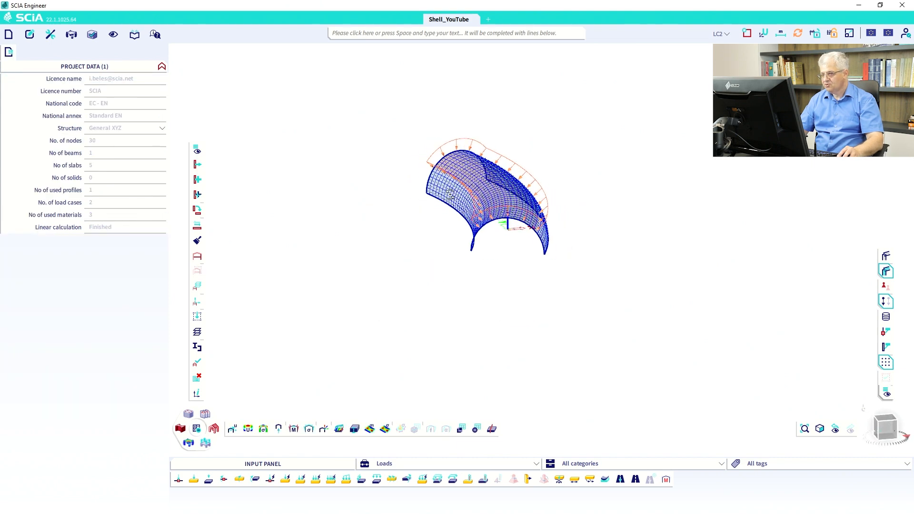
Step: Inspect the generated free load on the vault and its system in the properties
mouse_move(464, 199)
right_mouse_down("ctrl")
mouse_move(450, 191)
mouse_move(467, 201)
right_mouse_up("ctrl")
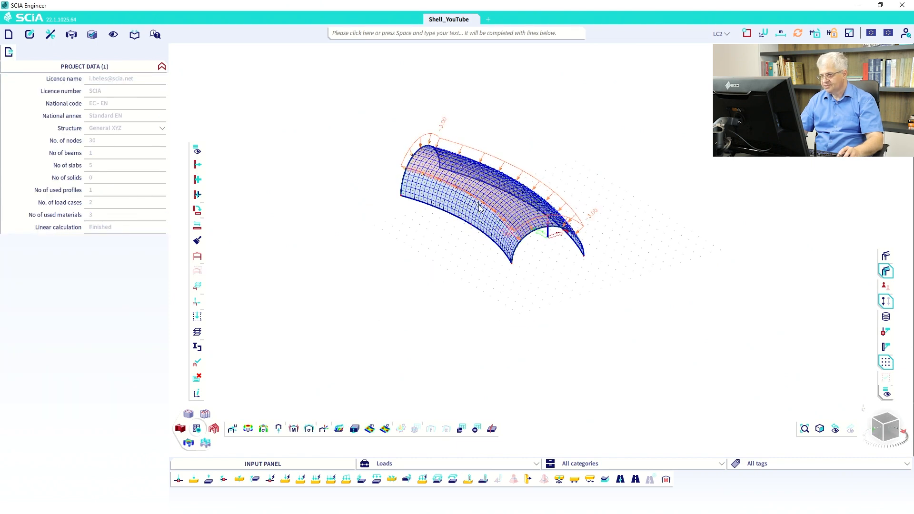
middle_click_drag(480, 207, 416, 292)
left_click(432, 255)
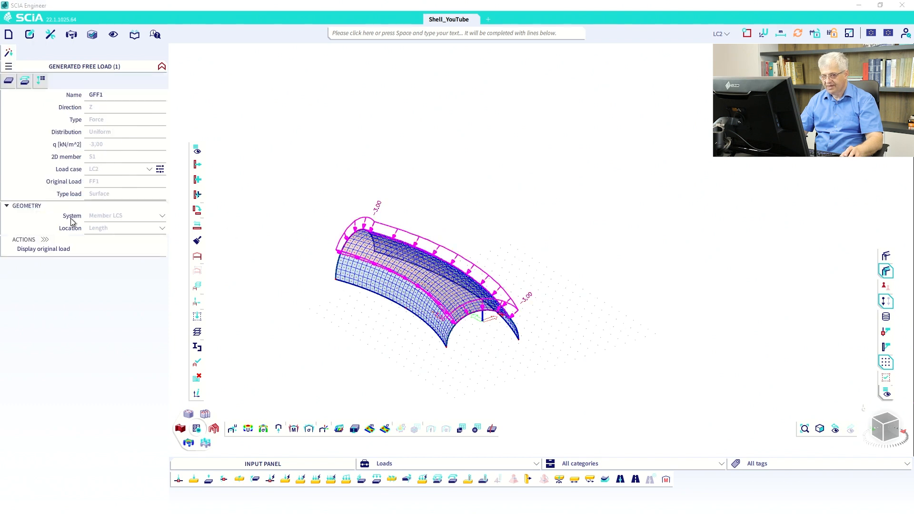
key("Escape")
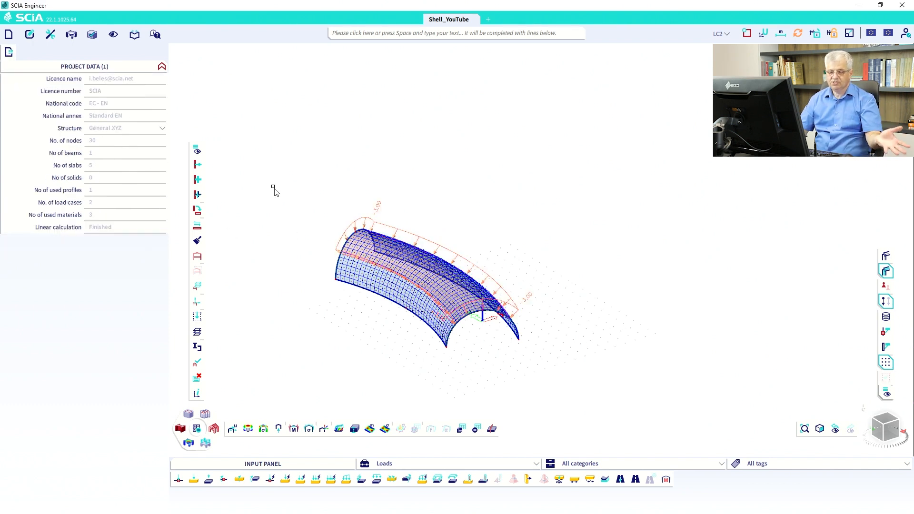
Step: Set the load generators' display to Original + Generated in the view settings for all entities
right_click(280, 140)
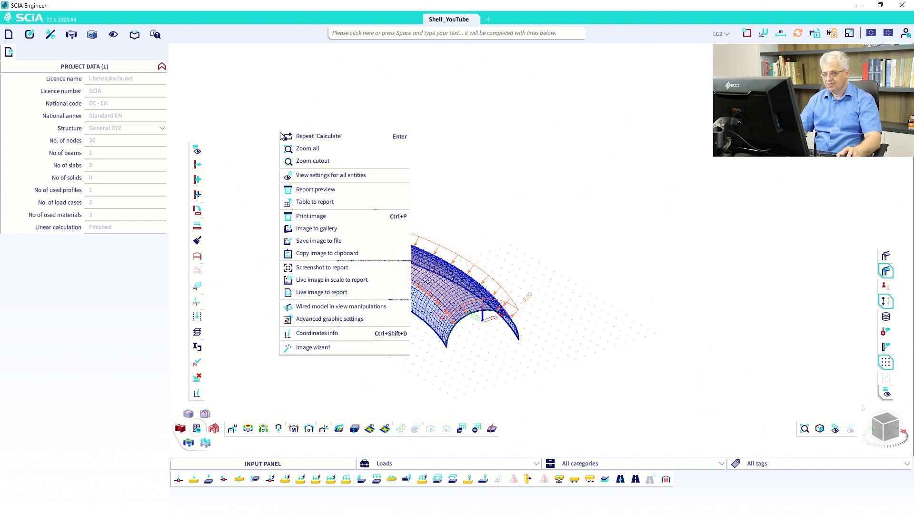
left_click(308, 174)
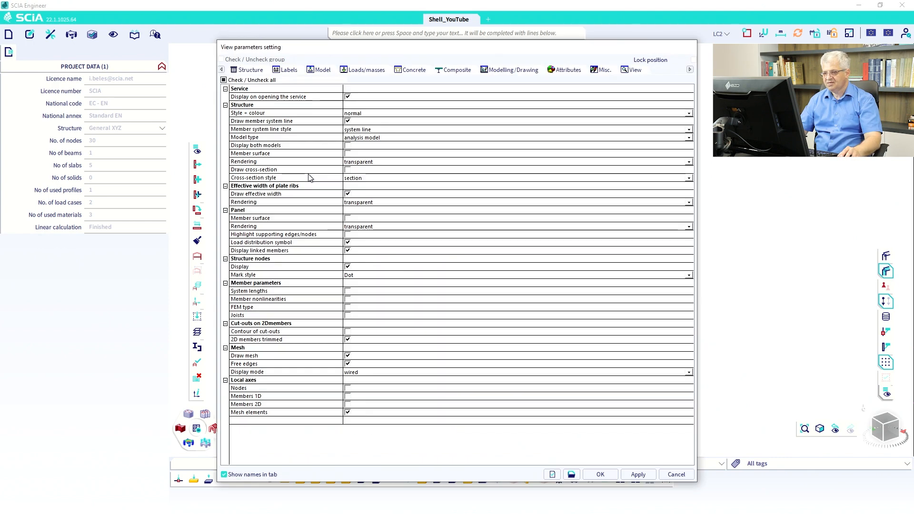
left_click(354, 71)
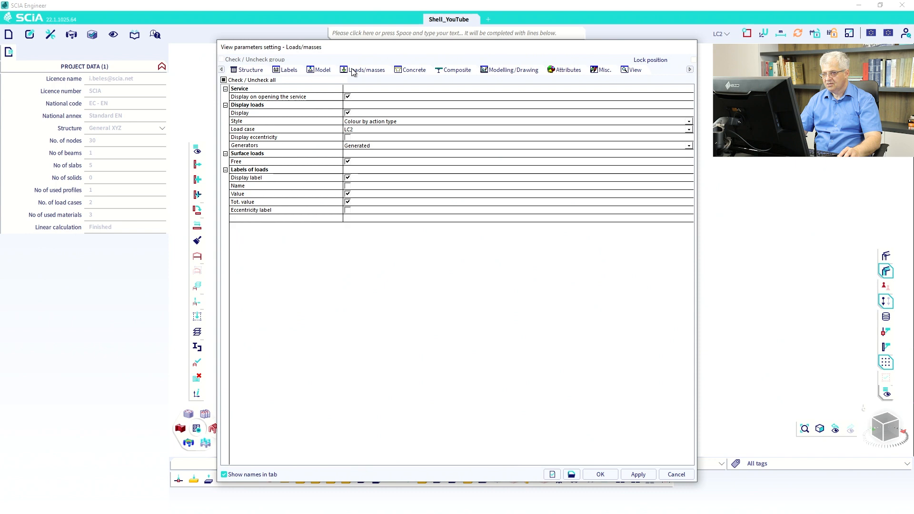
left_click(366, 146)
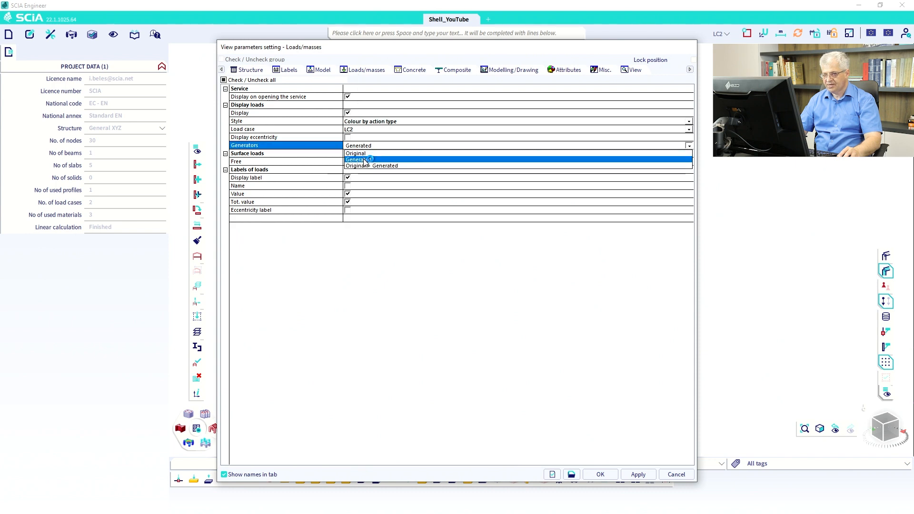
left_click(370, 165)
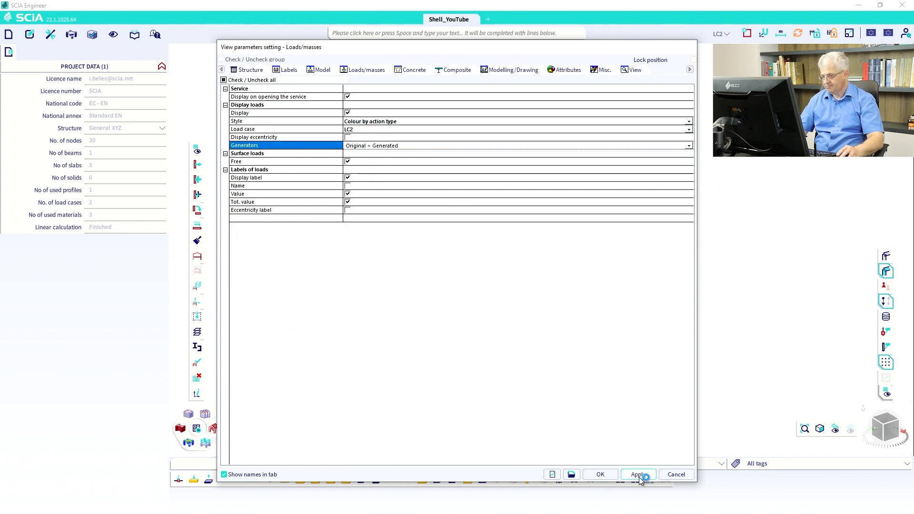
left_click(601, 475)
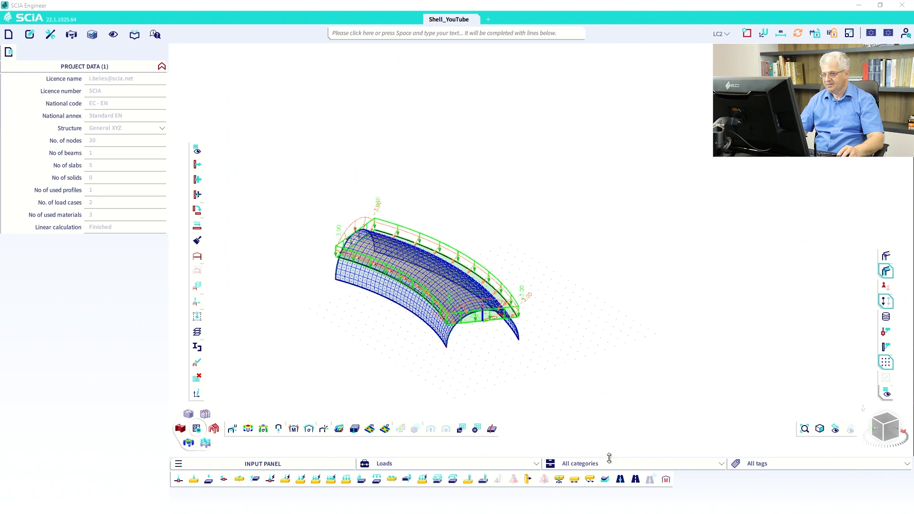
Step: Compare the properties of the original free surface load and the generated free load on the vault
left_click(395, 223)
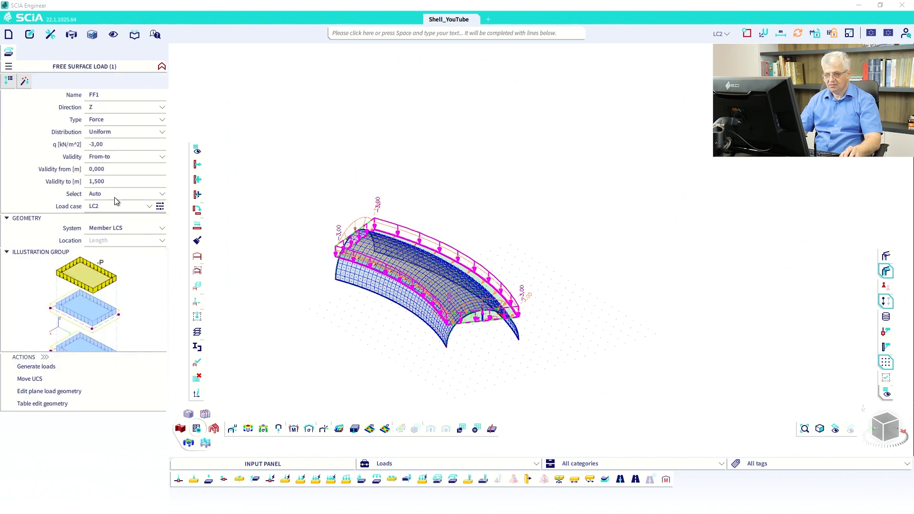
key("Escape")
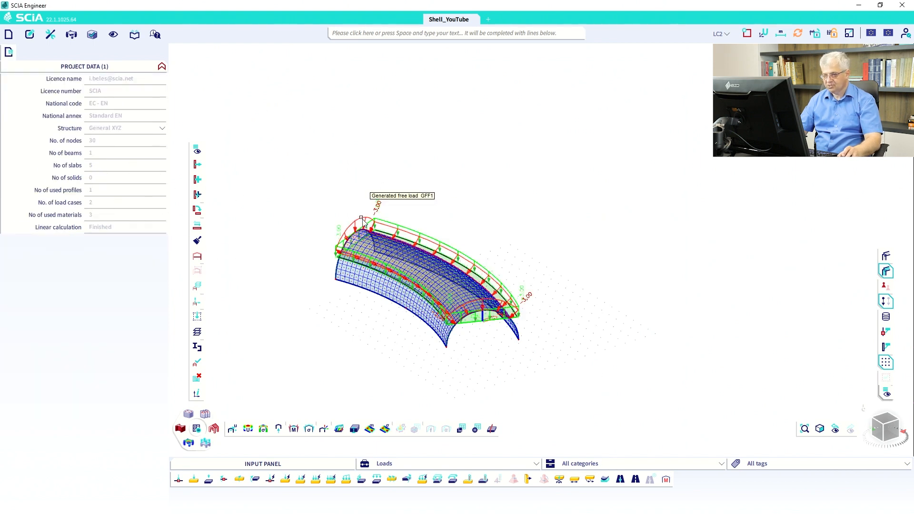
left_click(362, 221)
key("Escape")
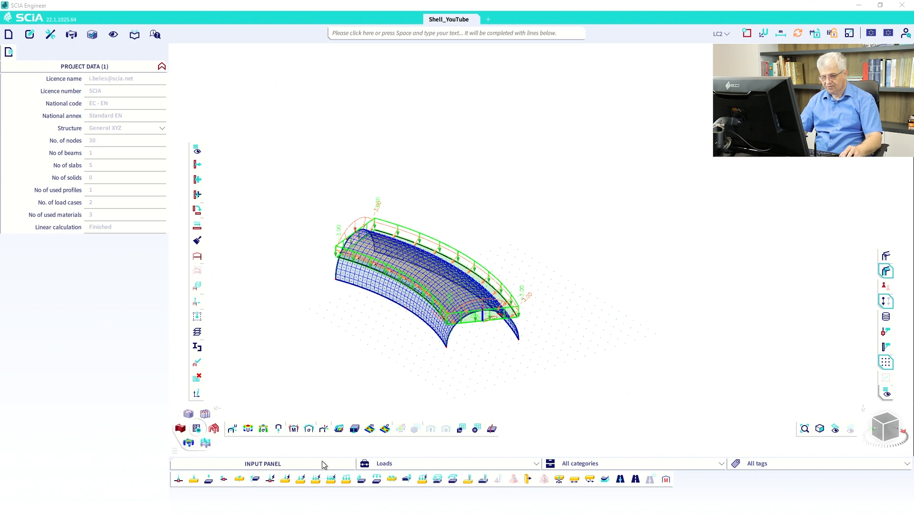
Step: Display the surface load results q_z for load case LC2 in the LCS mesh element system
left_click(340, 430)
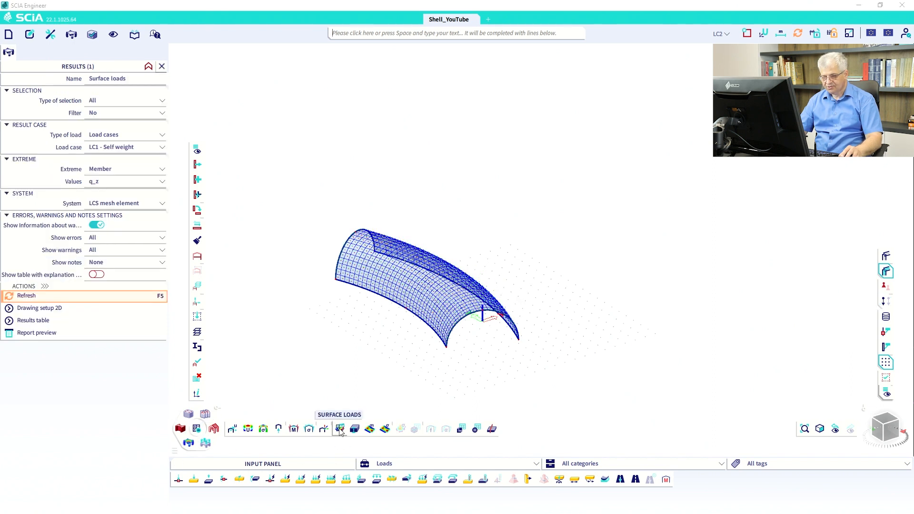
left_click(134, 150)
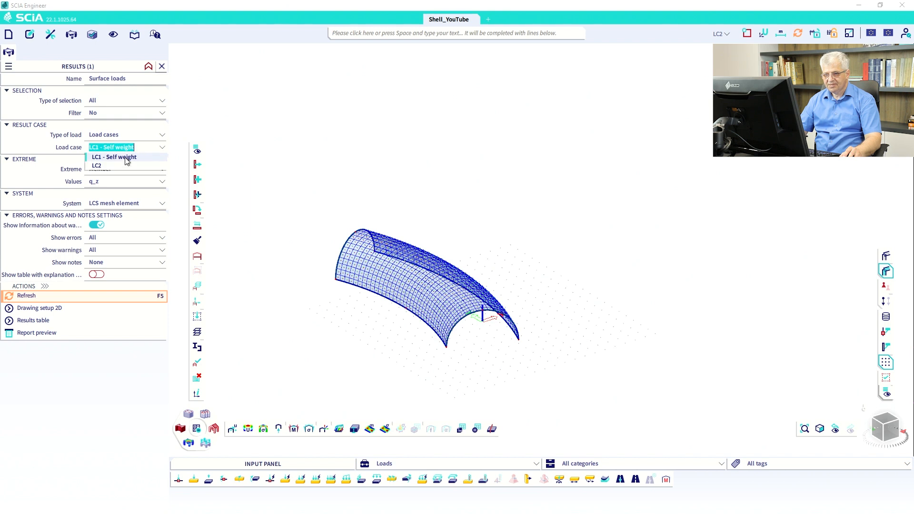
left_click(143, 167)
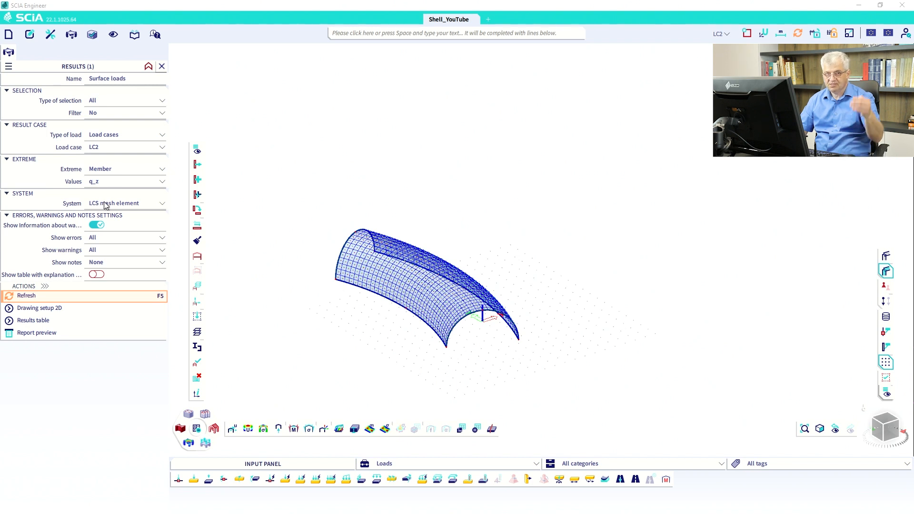
left_click(34, 295)
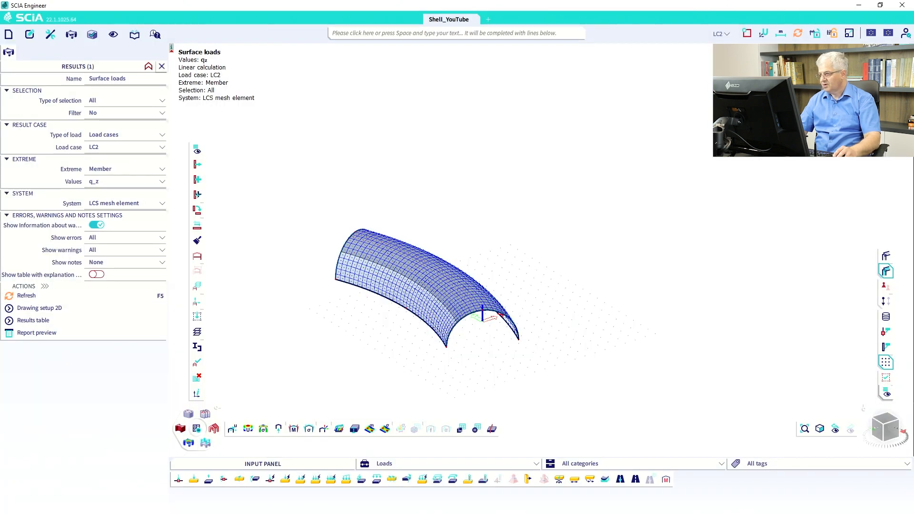
Step: Change the 2D results display to Smooth and refresh the surface load plot
left_click(95, 312)
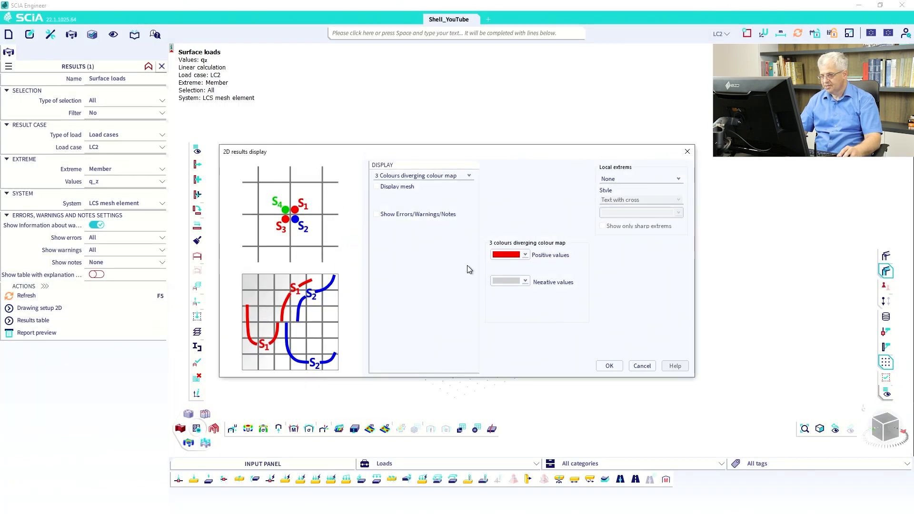
left_click(394, 177)
left_click(392, 190)
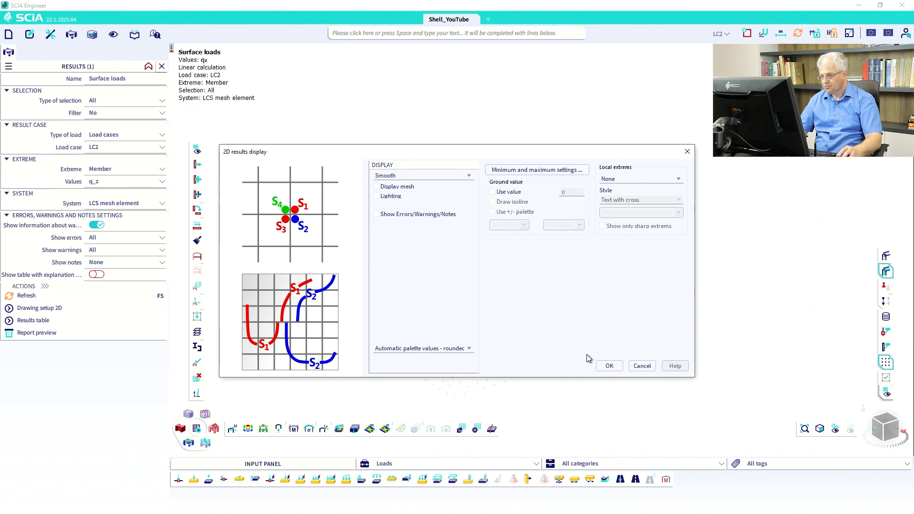
left_click(610, 365)
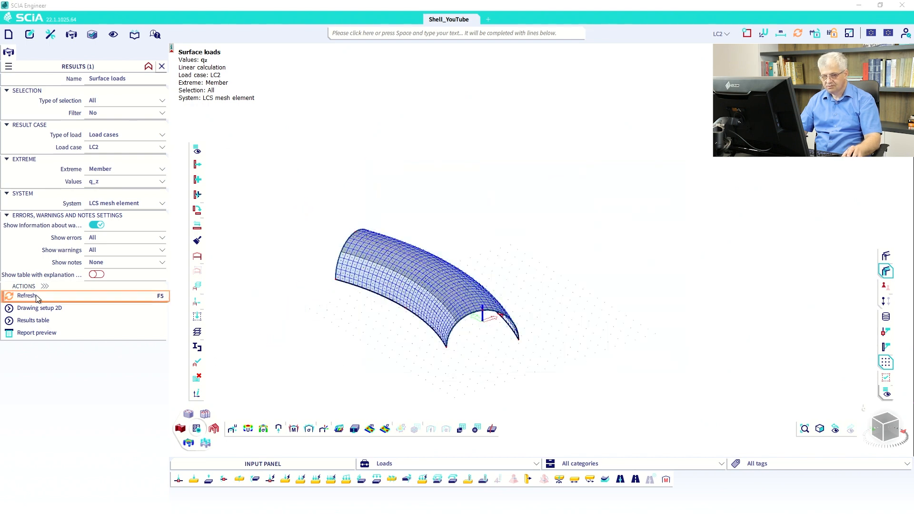
left_click(81, 296)
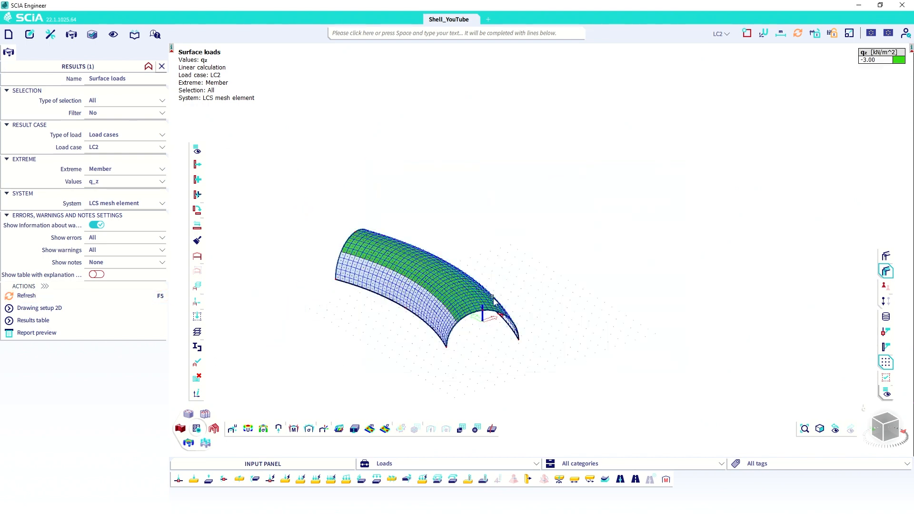
Step: Switch the surface load results to the Global system, refresh the plot and examine the q_z distribution across the vault
left_click(120, 204)
left_click(114, 221)
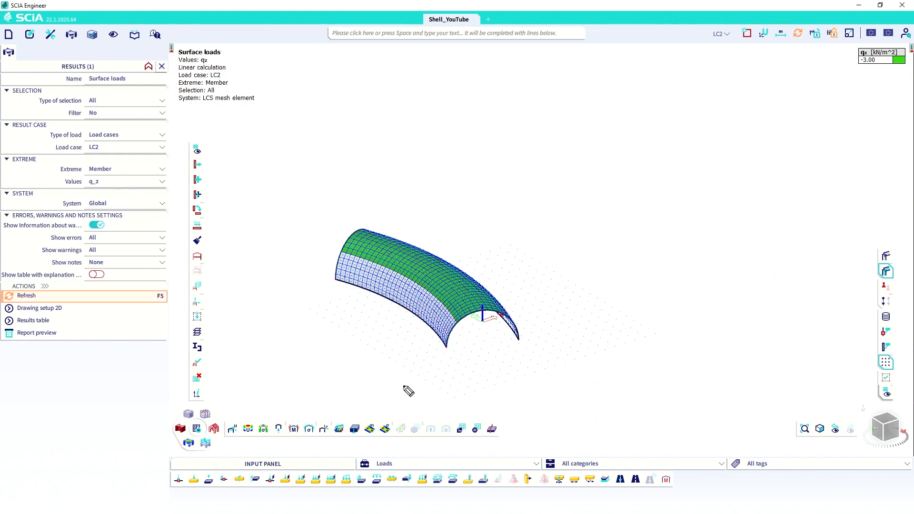
mouse_move(477, 300)
left_mouse_down()
mouse_move(484, 266)
mouse_move(479, 273)
left_mouse_up()
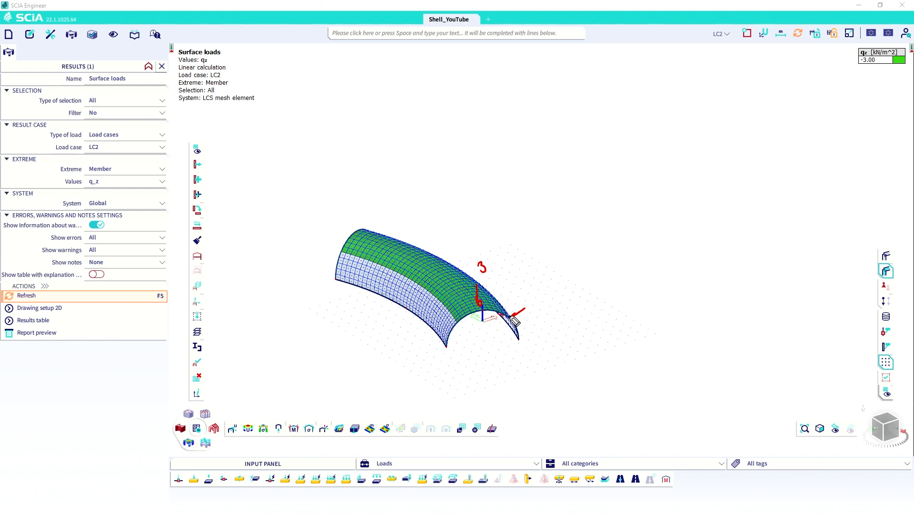
mouse_move(510, 318)
left_mouse_down()
mouse_move(524, 310)
mouse_move(505, 316)
left_mouse_up()
key("Escape")
left_click(47, 296)
scroll(437, 334, "up", 4)
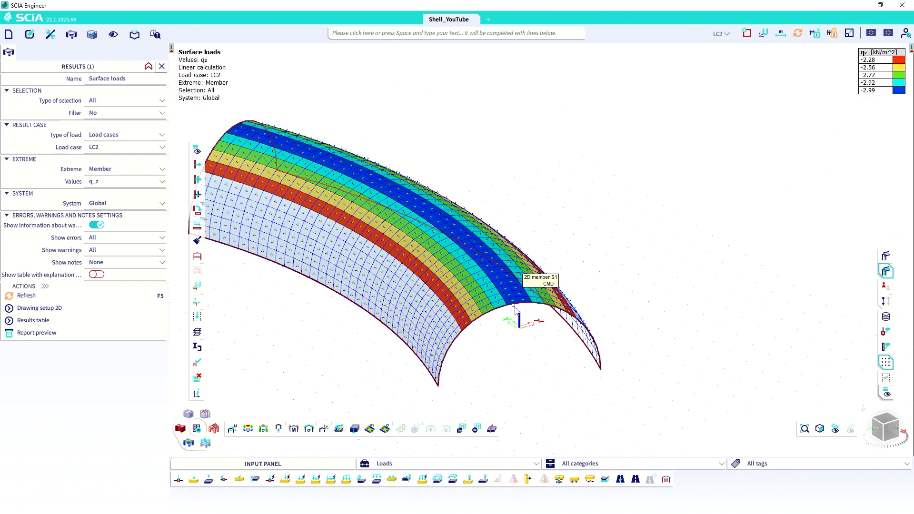
Step: Finish viewing the q_z surface load plot of the whole vault and close the results
scroll(509, 340, "down", 3)
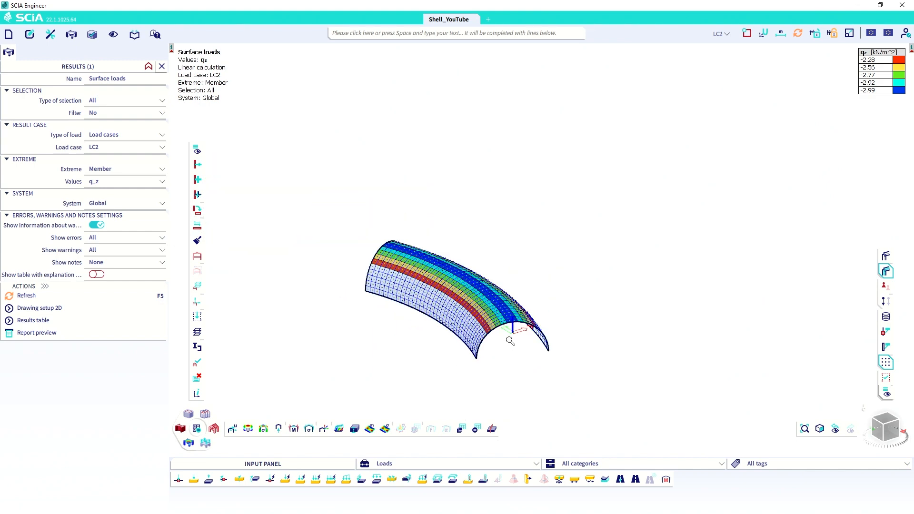
right_click_drag(512, 350, 521, 353, "ctrl")
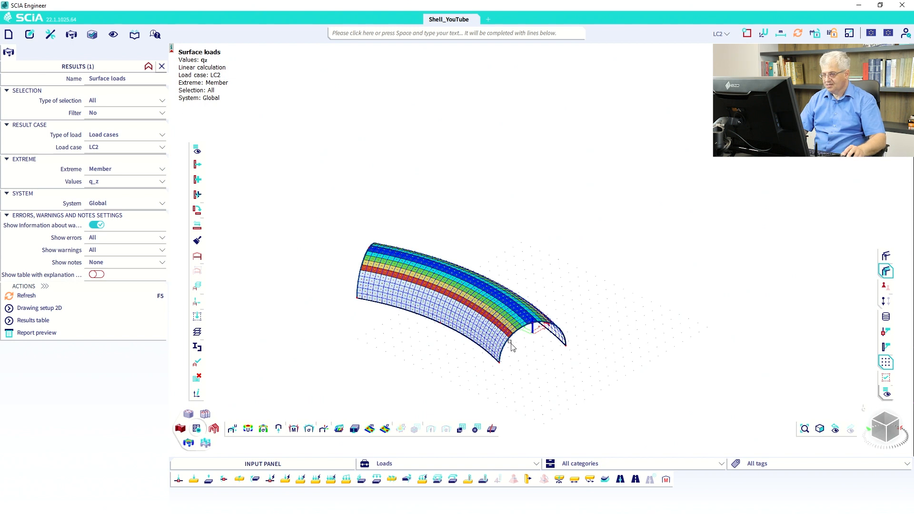
scroll(476, 340, "down", 3)
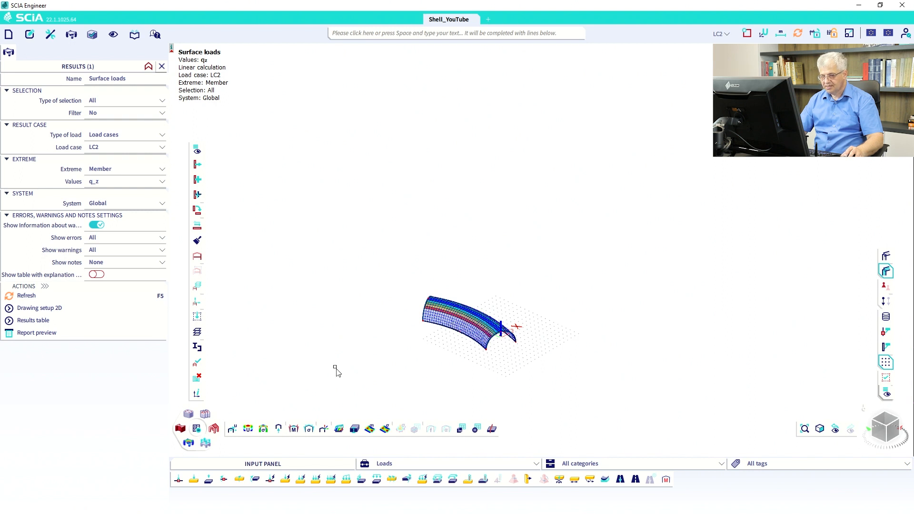
left_click(162, 66)
key("ctrl")
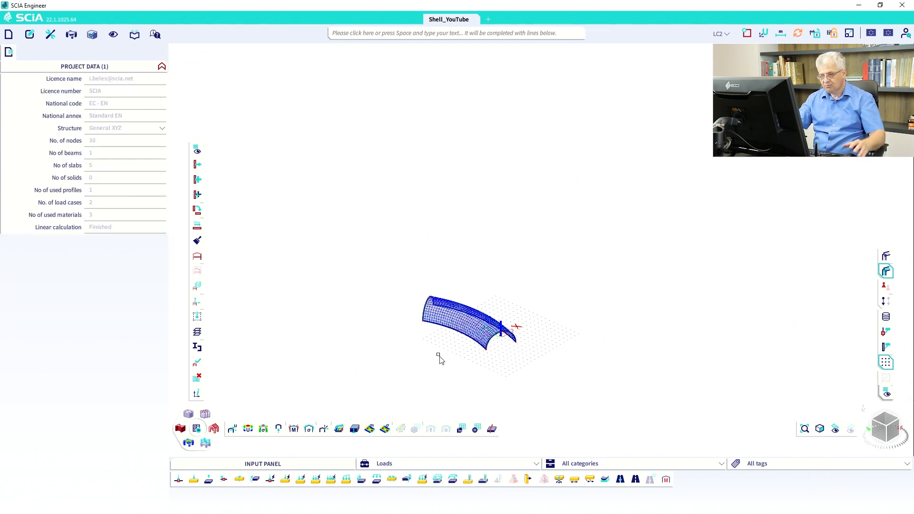
Step: Display the 2D internal forces m_y on the vault for load case LC2
scroll(457, 340, "up", 5)
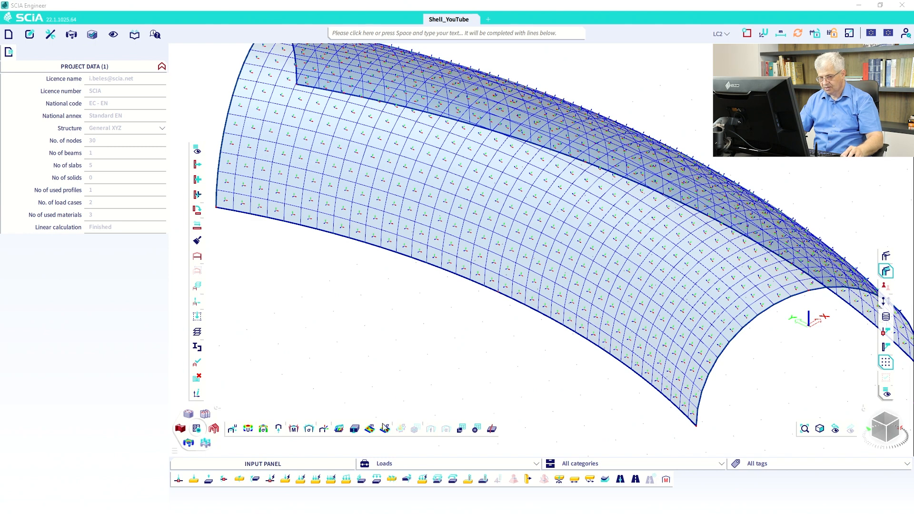
left_click(372, 429)
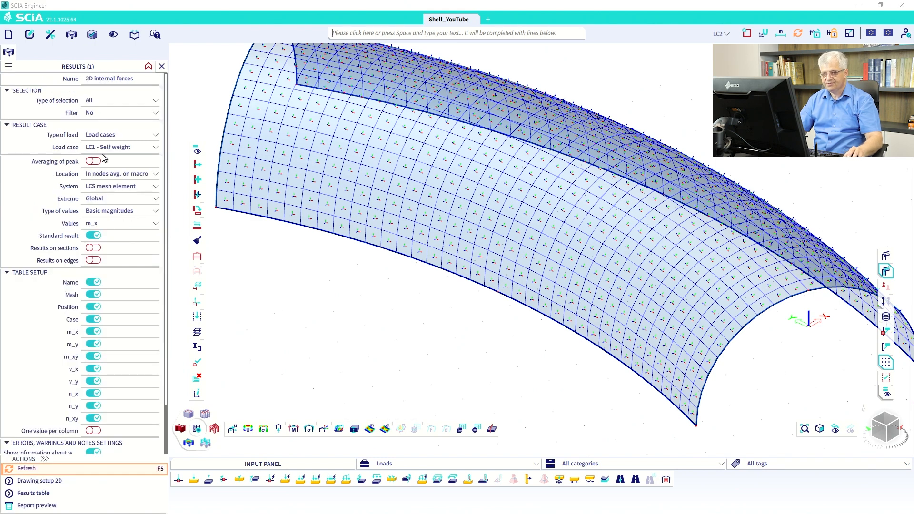
left_click(107, 147)
left_click(102, 164)
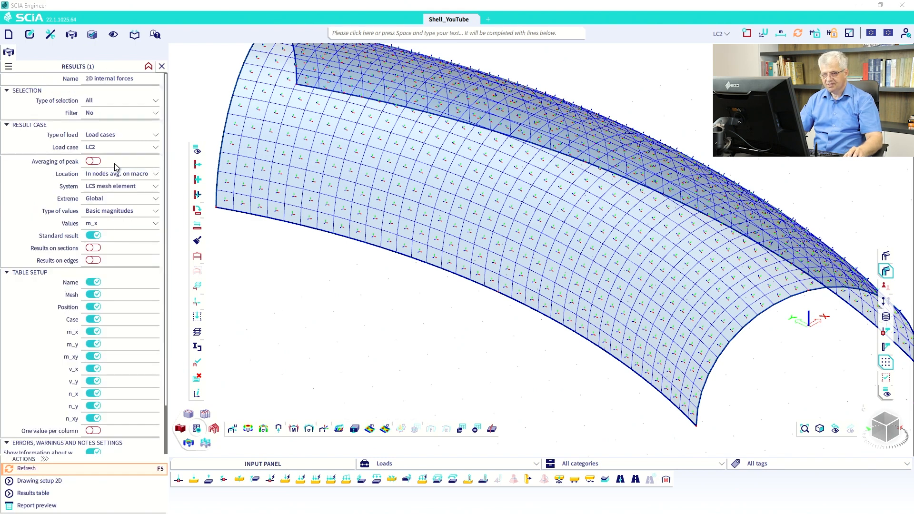
left_click(102, 223)
left_click(99, 242)
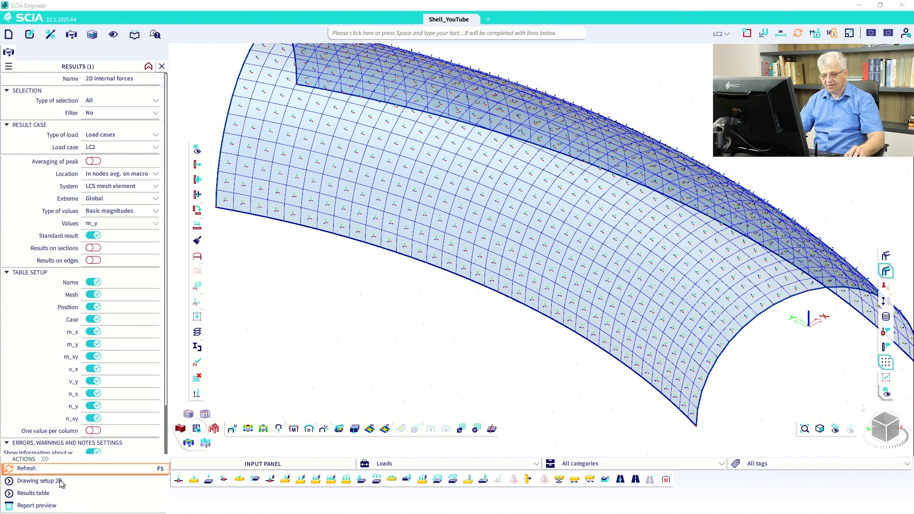
left_click(36, 469)
scroll(330, 321, "down", 5)
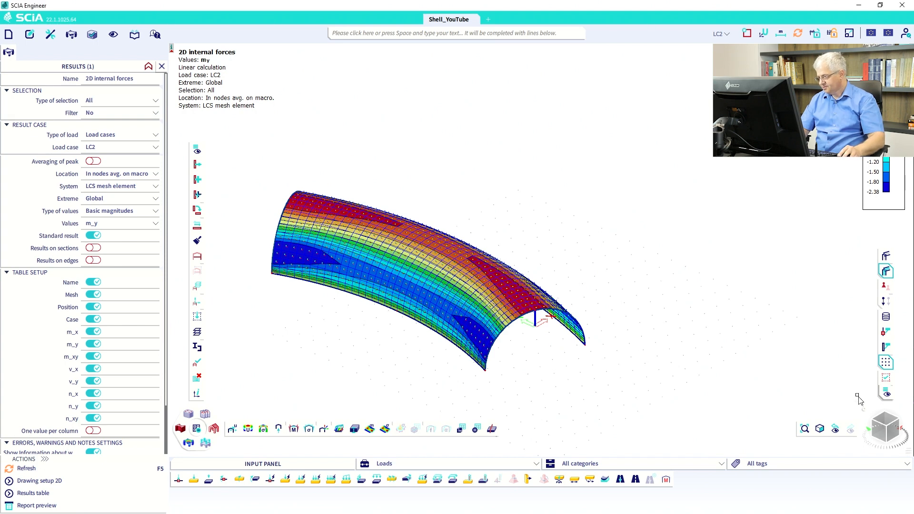
Step: View the vault's m_y results from above and enable snapping to line divisions
left_click(886, 424)
scroll(674, 310, "down", 2)
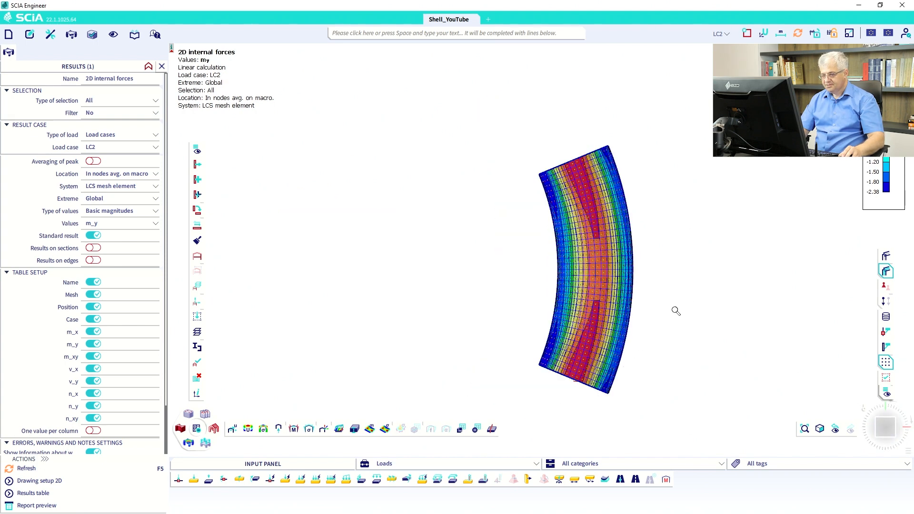
middle_click_drag(673, 310, 638, 305)
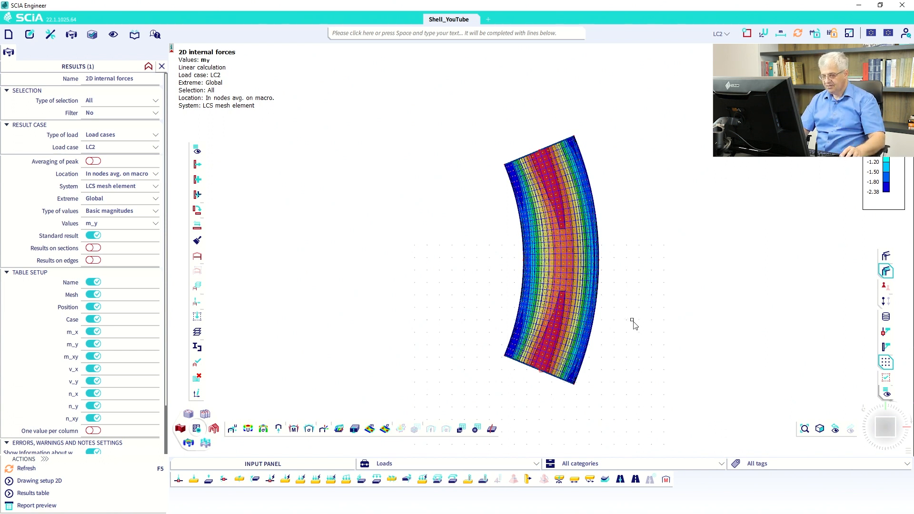
left_click(747, 33)
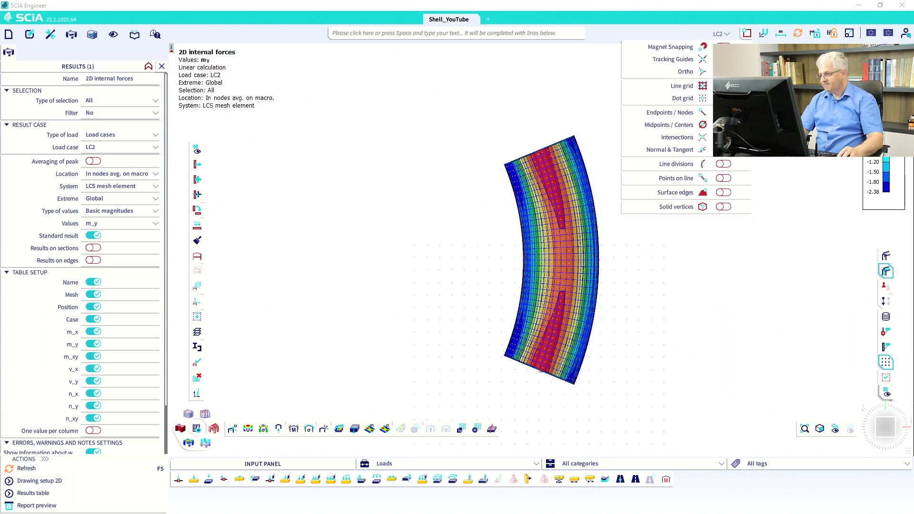
left_click(723, 164)
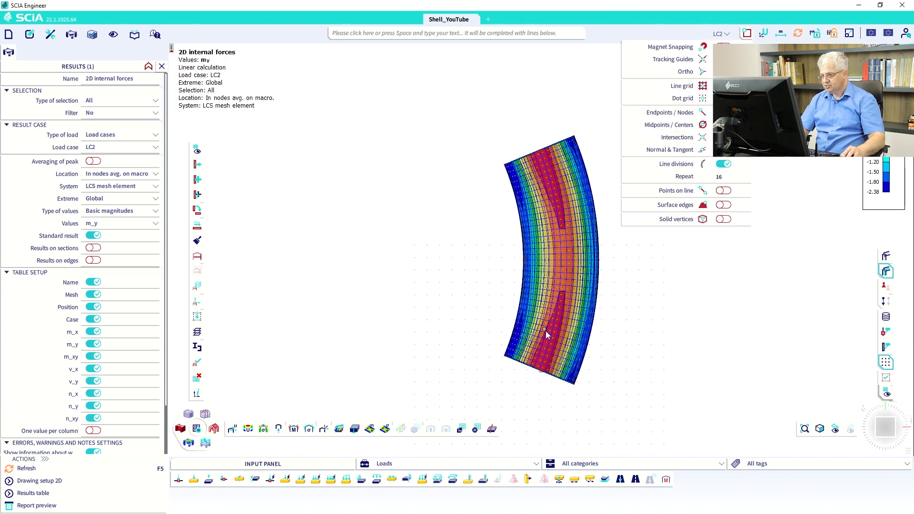
Step: Close the results and draw a Z direction section on 2D member across the vault, from (19,784; -2,935) to (25,719; -3,815)
left_click(162, 66)
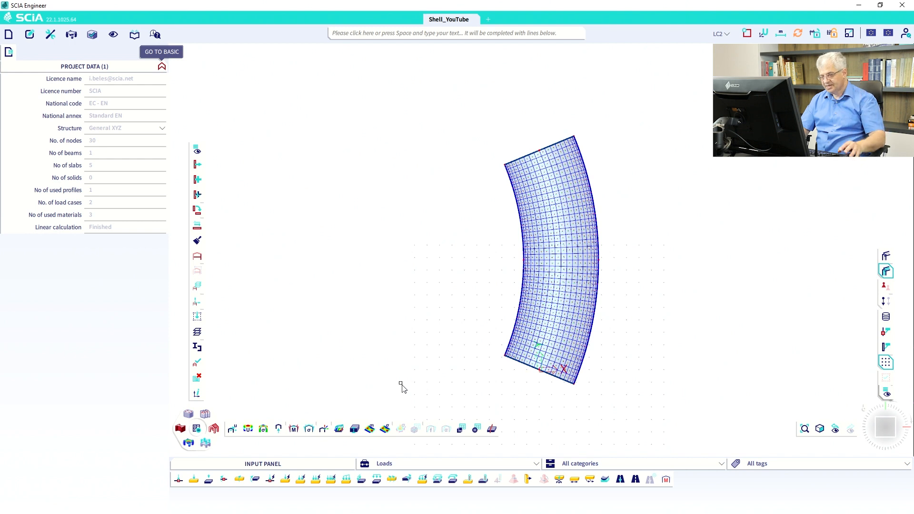
left_click(493, 430)
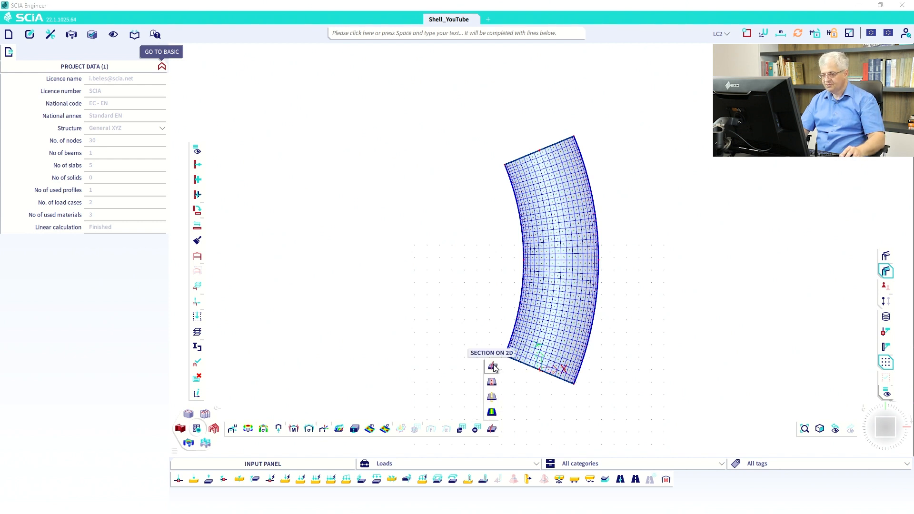
left_click(395, 33)
type("section")
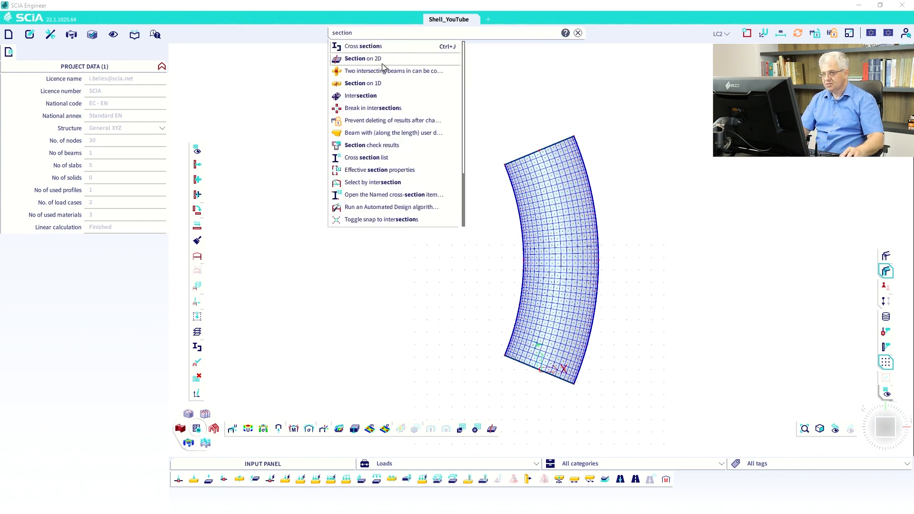
left_click_drag(379, 60, 493, 428)
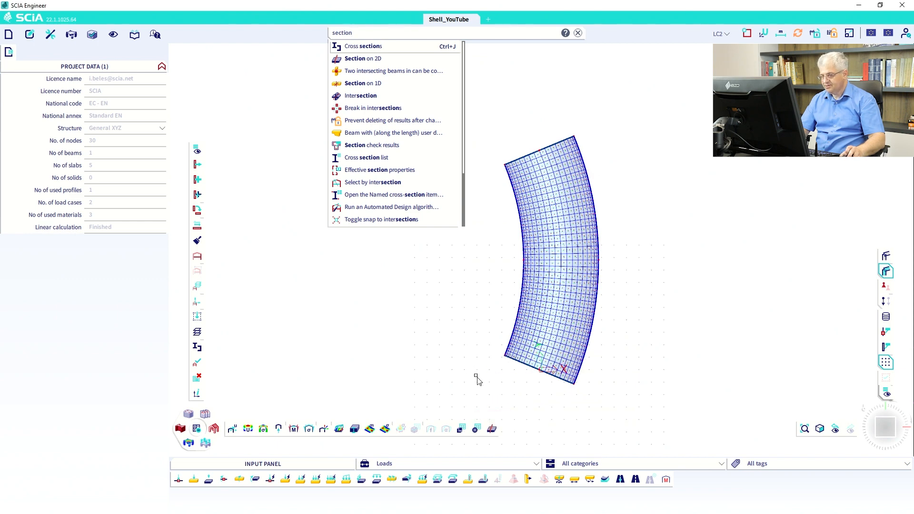
left_click(494, 429)
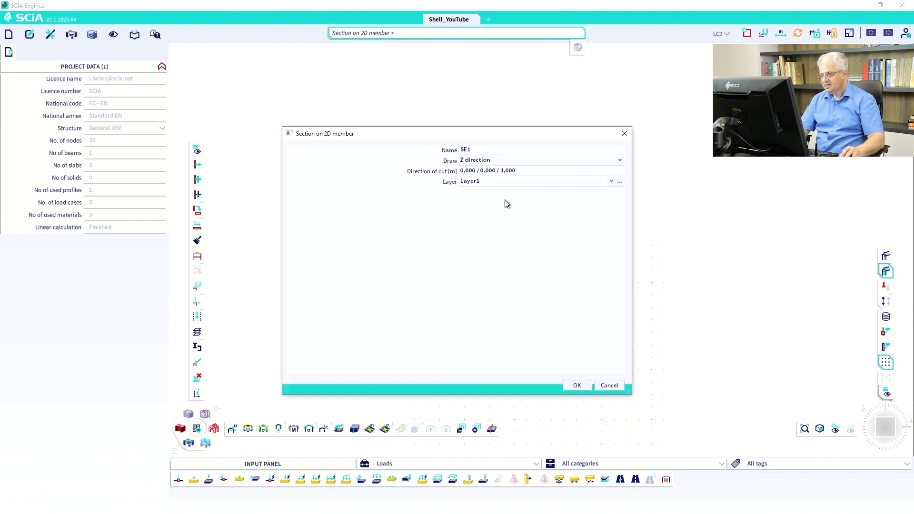
left_click(577, 385)
left_click(519, 305)
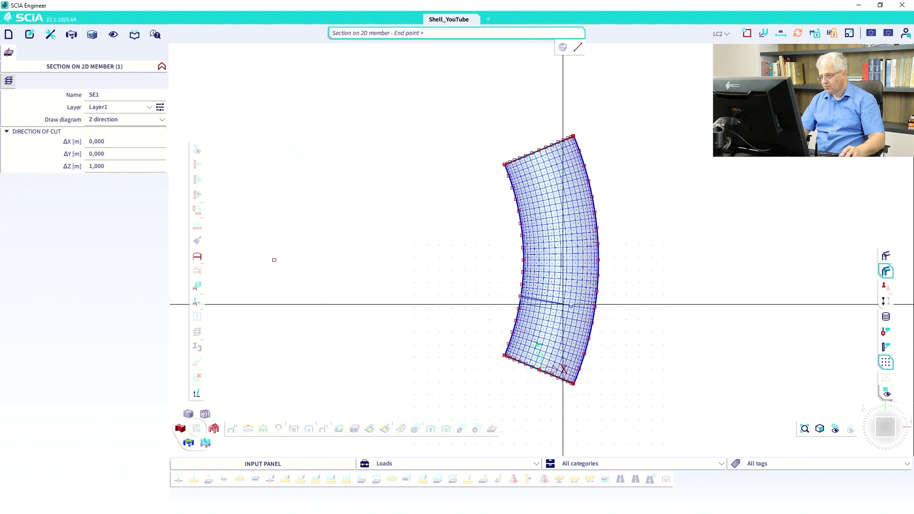
left_click(596, 308)
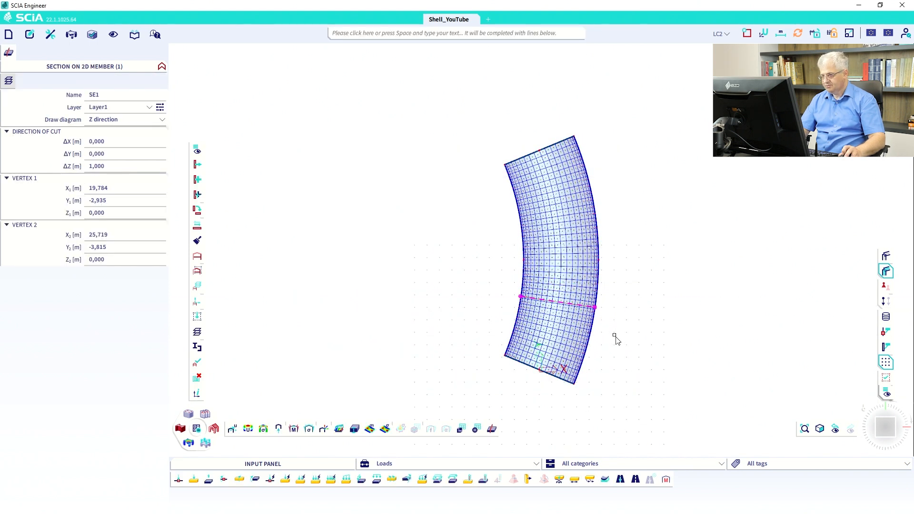
right_click_drag(616, 339, 643, 292, "ctrl")
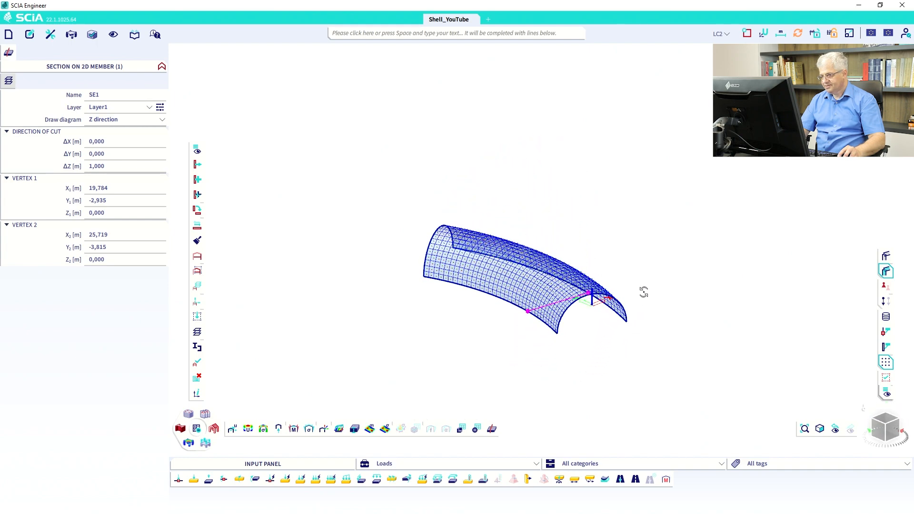
key("Escape")
Step: Reopen the 2D internal forces and plot m_y only on the section, with results on sections enabled and the standard result off
scroll(571, 304, "up", 4)
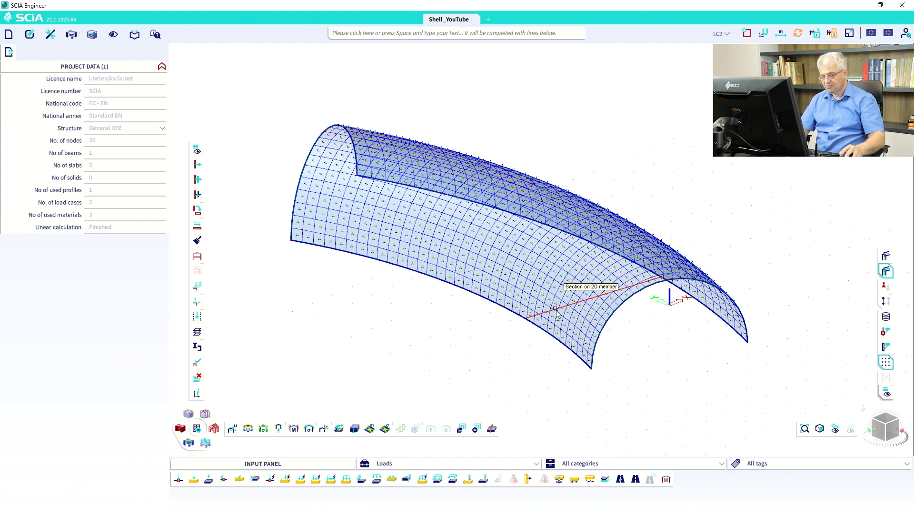
left_click(369, 429)
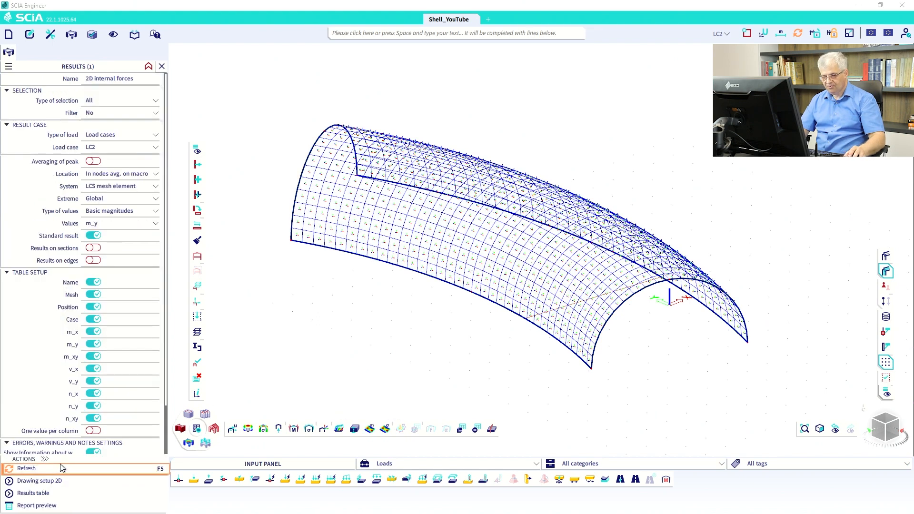
left_click(62, 468)
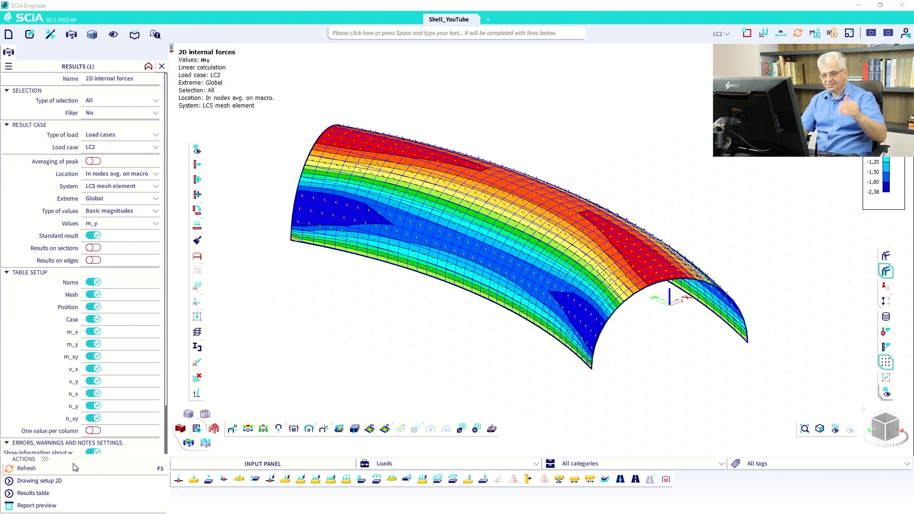
left_click(93, 248)
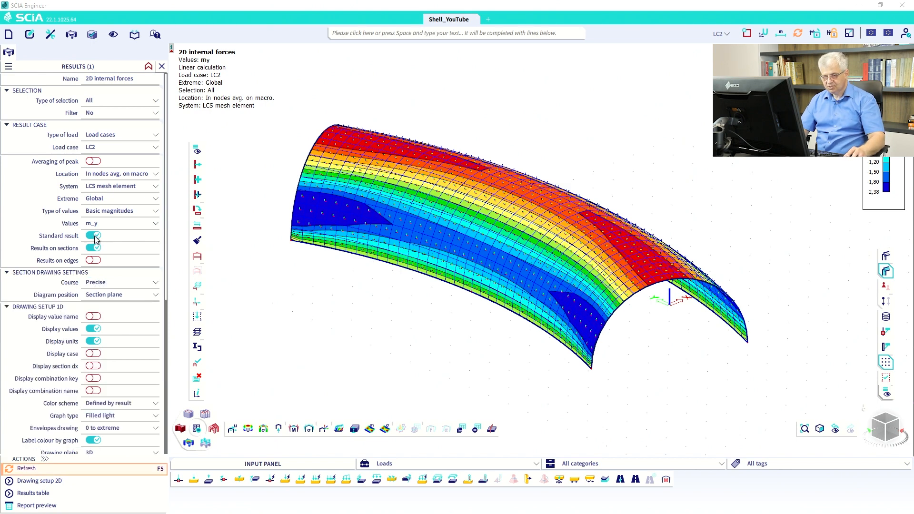
left_click(93, 235)
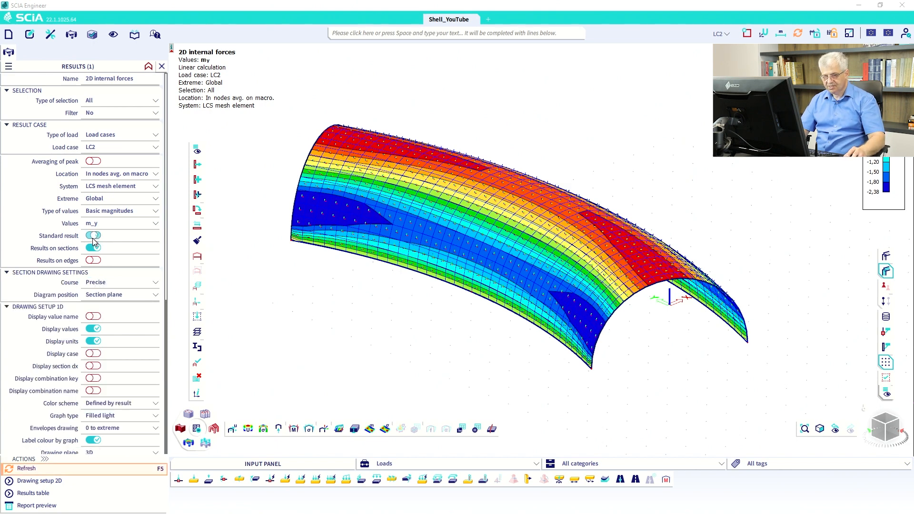
left_click(26, 469)
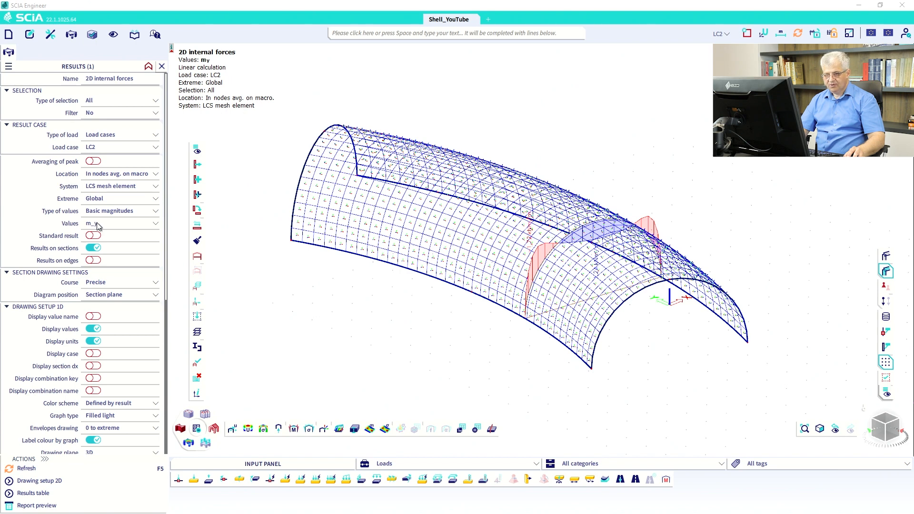
Step: Set the section results' extreme to Mesh, hide the units on the diagram and refresh the plot
left_click(97, 202)
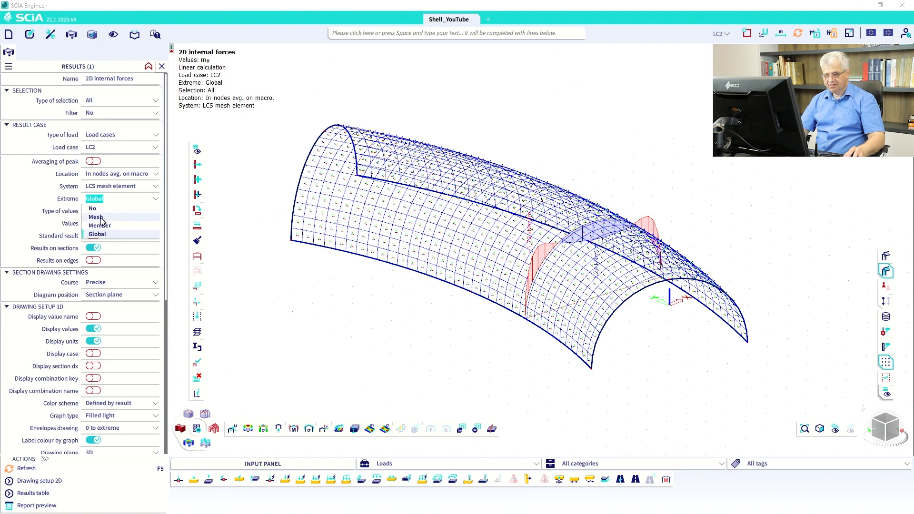
left_click(96, 216)
left_click(40, 473)
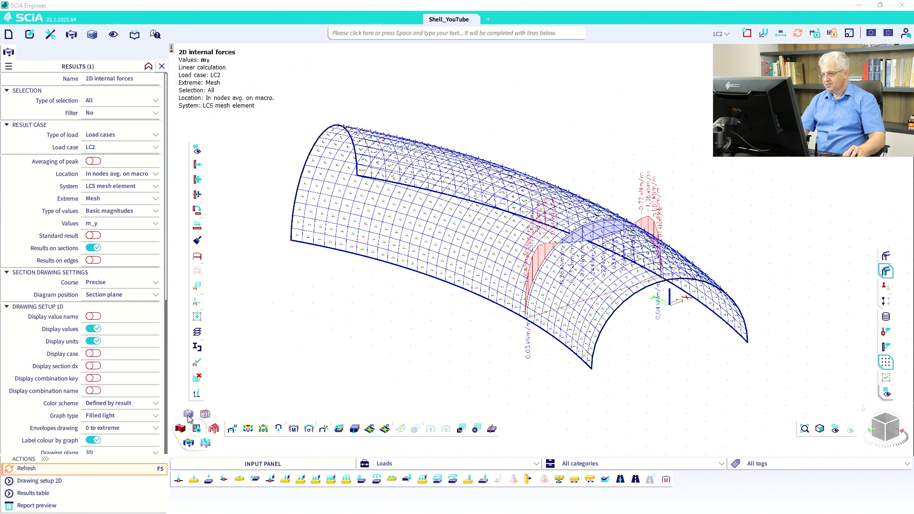
left_click(98, 342)
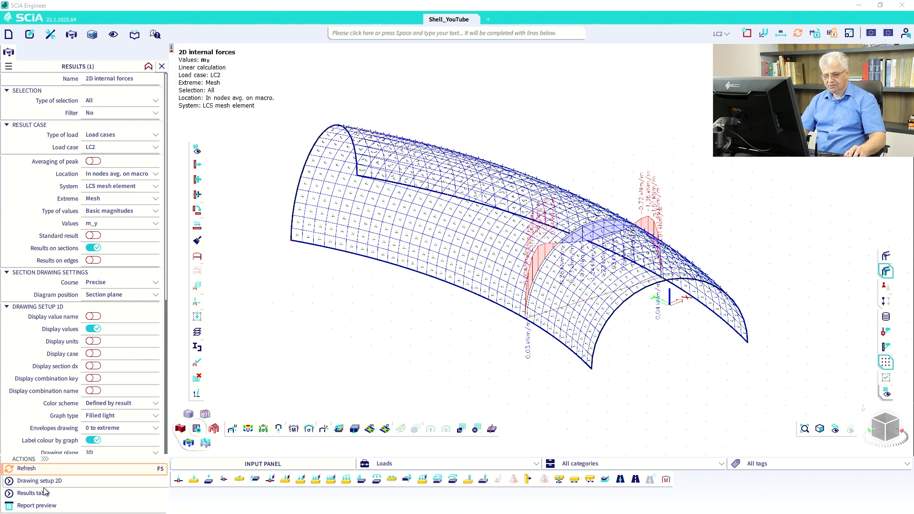
left_click(39, 470)
right_click_drag(544, 373, 489, 337, "ctrl")
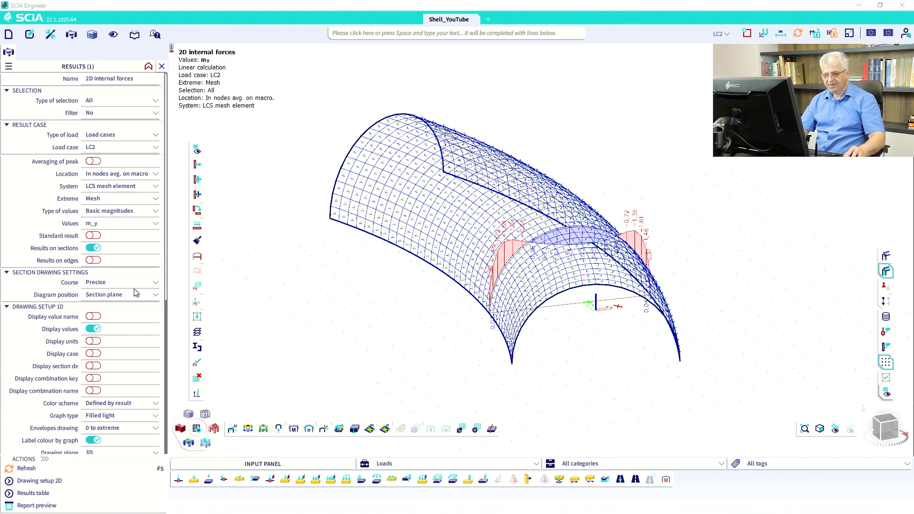
Step: Select the section across the vault, set the diagram position to Upright to element and refresh the m_y results
left_click(553, 306)
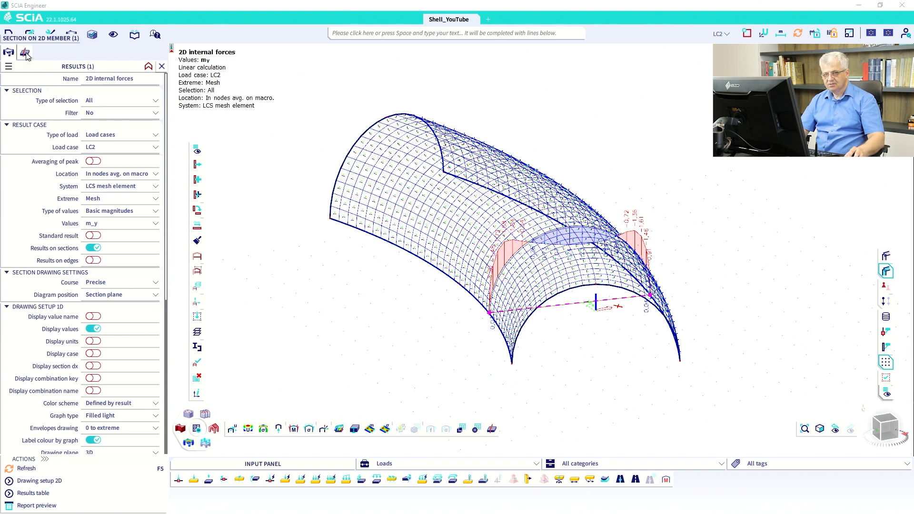
left_click(100, 121)
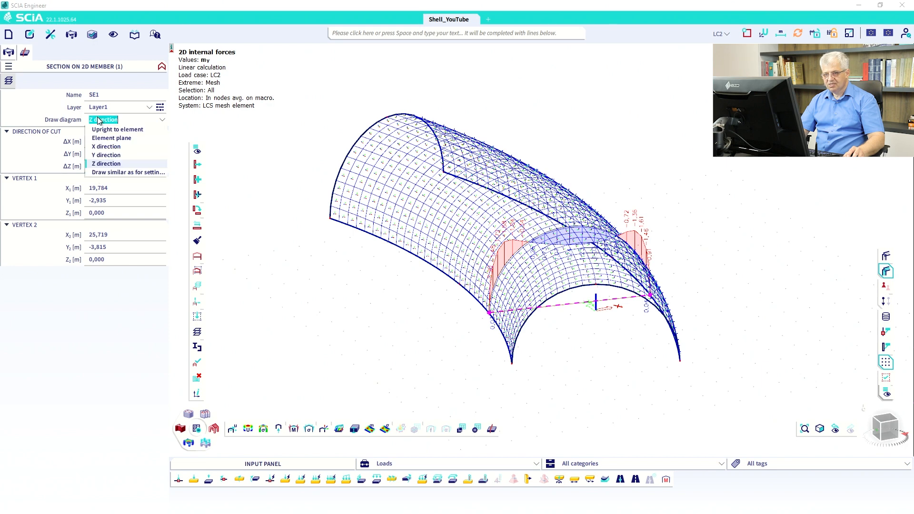
left_click(9, 54)
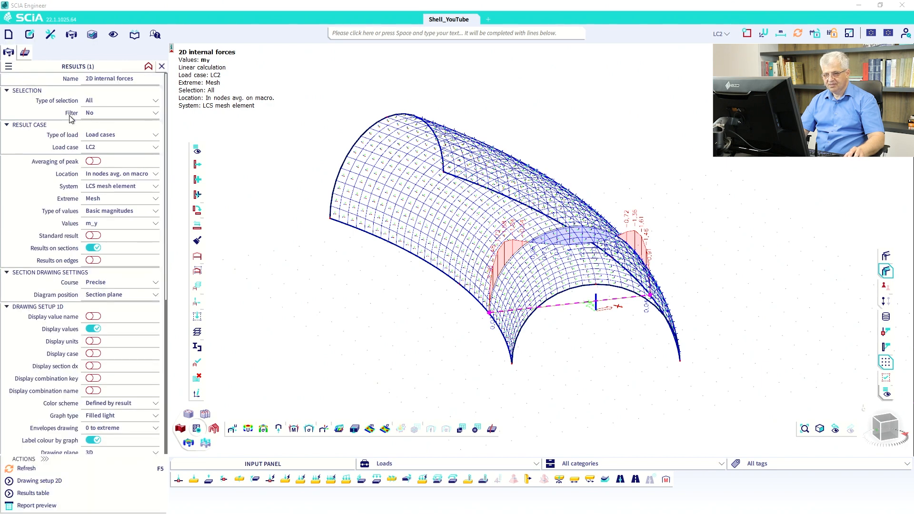
left_click(118, 296)
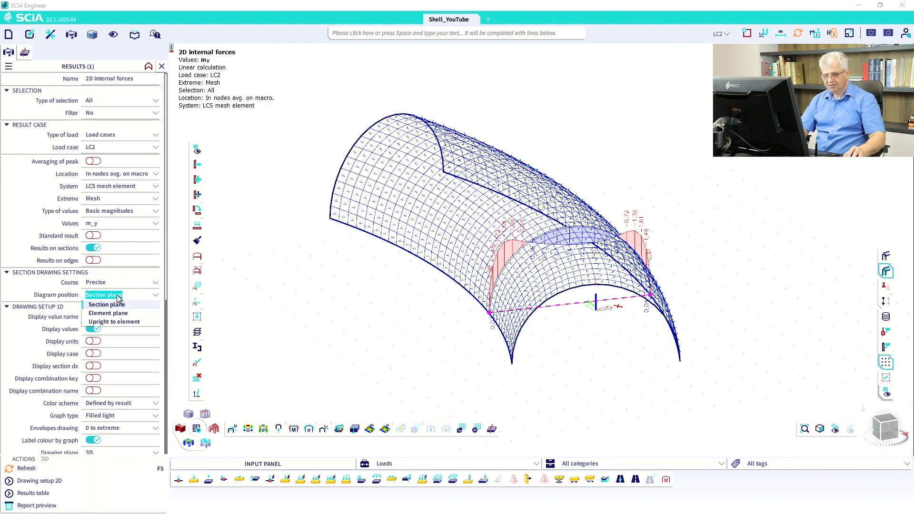
left_click(121, 321)
left_click(76, 467)
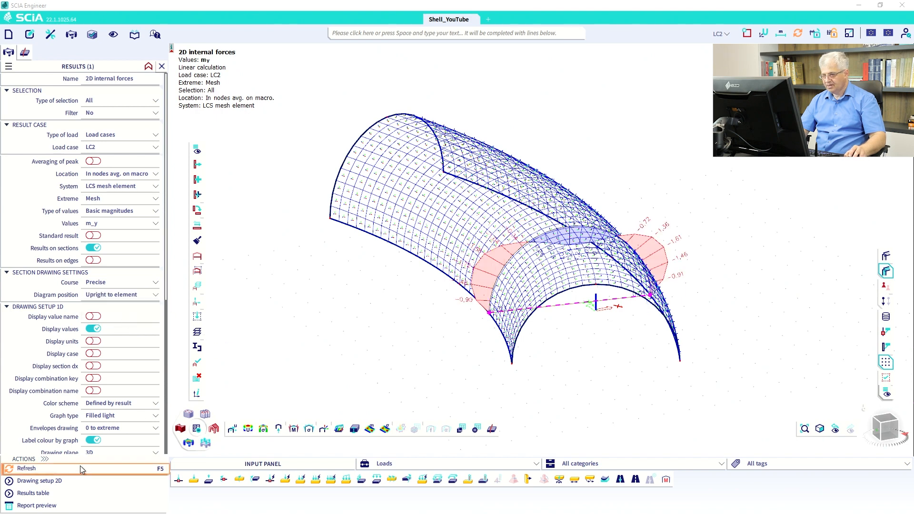
Step: Create a clipping box around the selected section on the vault
right_click_drag(567, 335, 588, 344, "ctrl")
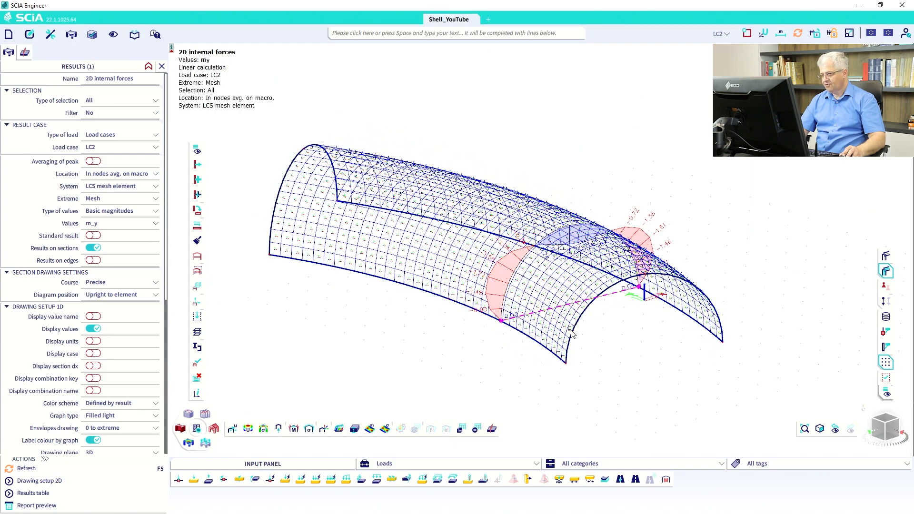
scroll(572, 333, "up", 2)
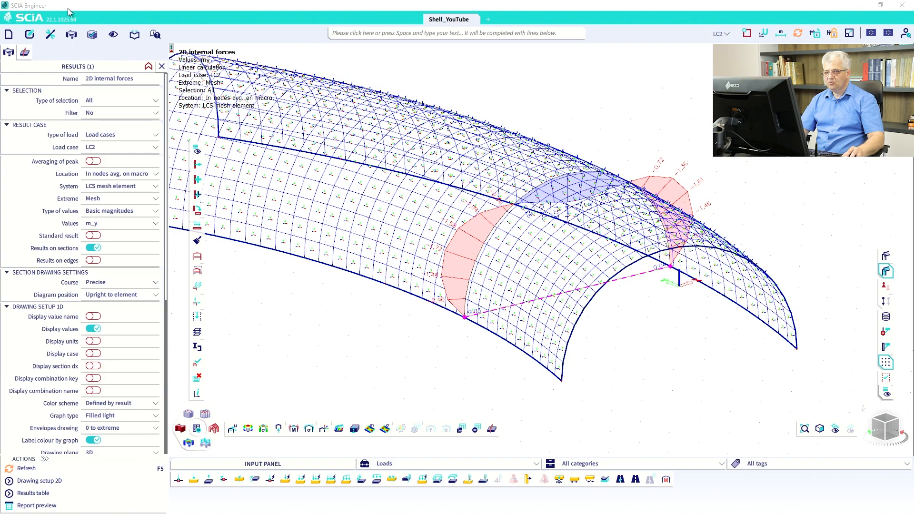
left_click(112, 35)
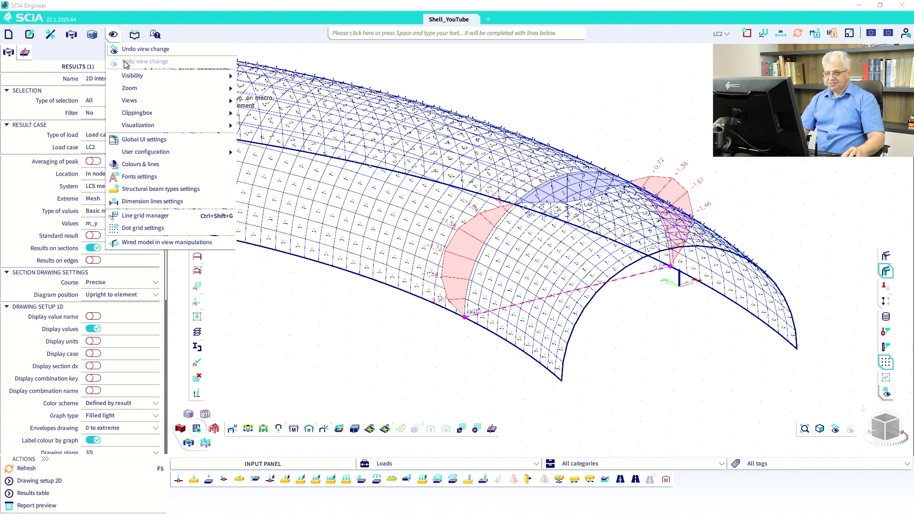
mouse_move(139, 115)
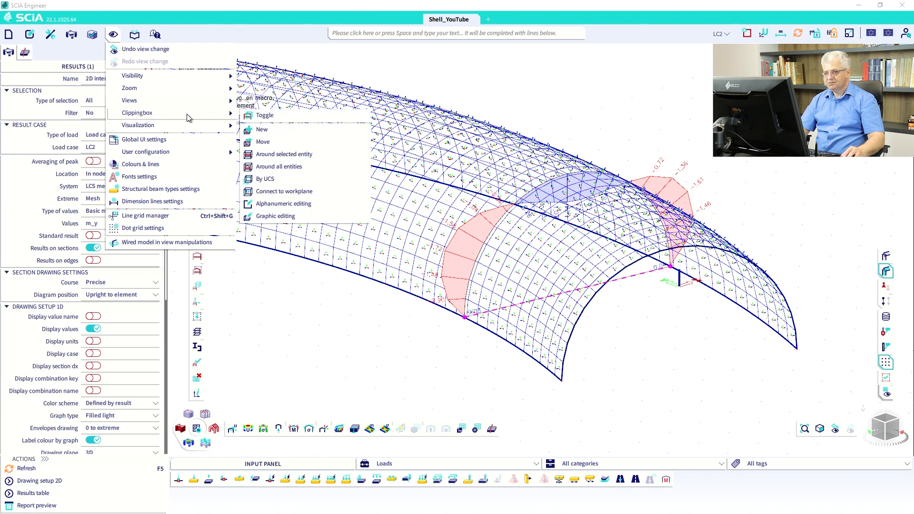
left_click(276, 155)
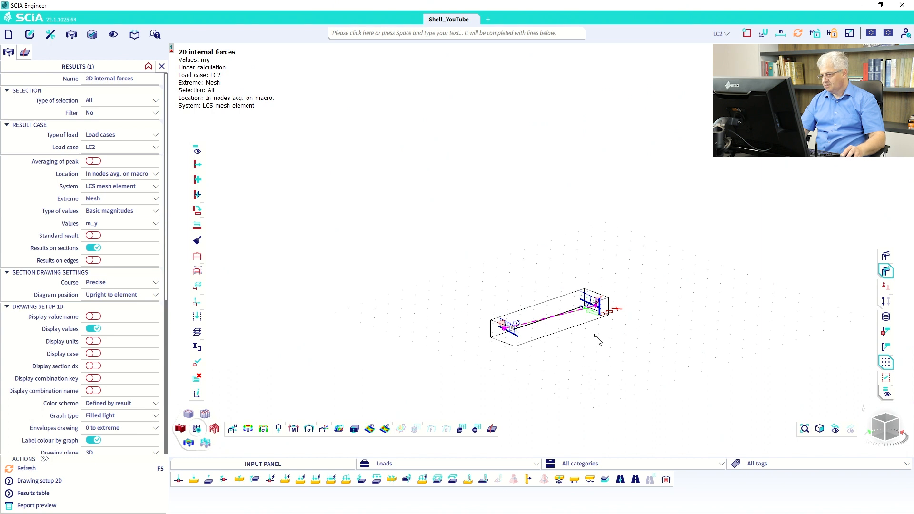
right_click_drag(590, 333, 584, 340, "ctrl")
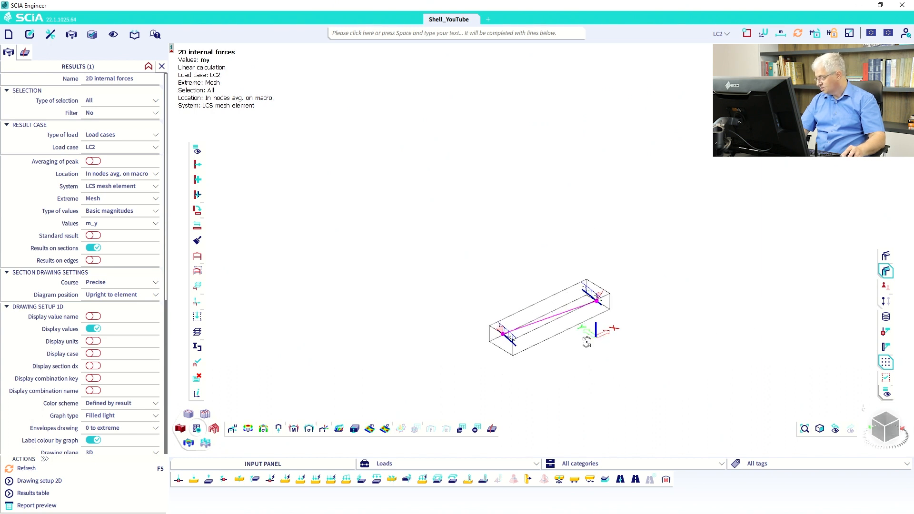
Step: Rotate the clipping box to follow the section line and enlarge it upward and at both ends to enclose the whole m_y diagram, then deselect
left_click(560, 334)
scroll(561, 339, "up", 4)
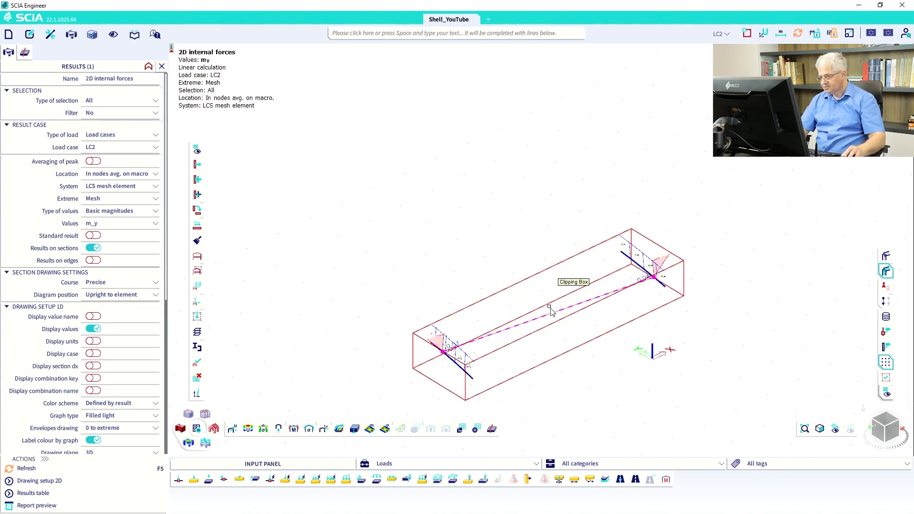
left_click(553, 310)
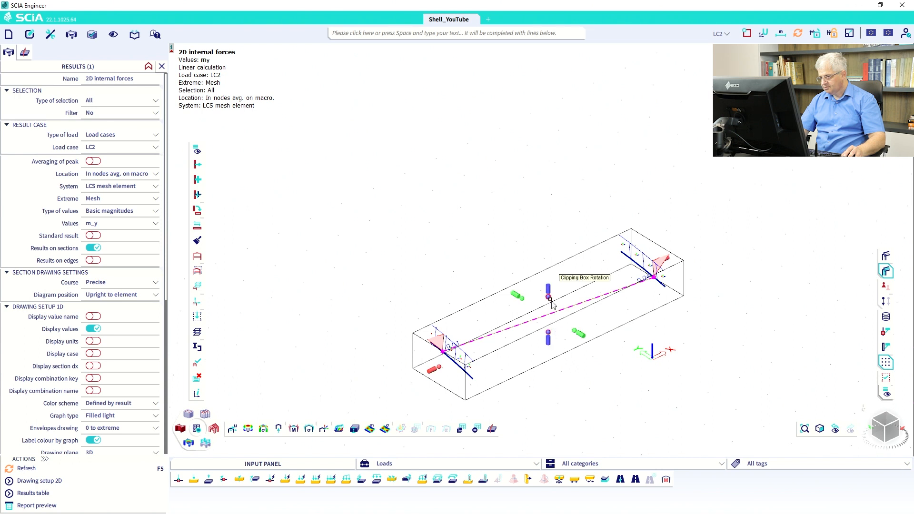
left_click_drag(551, 301, 543, 299)
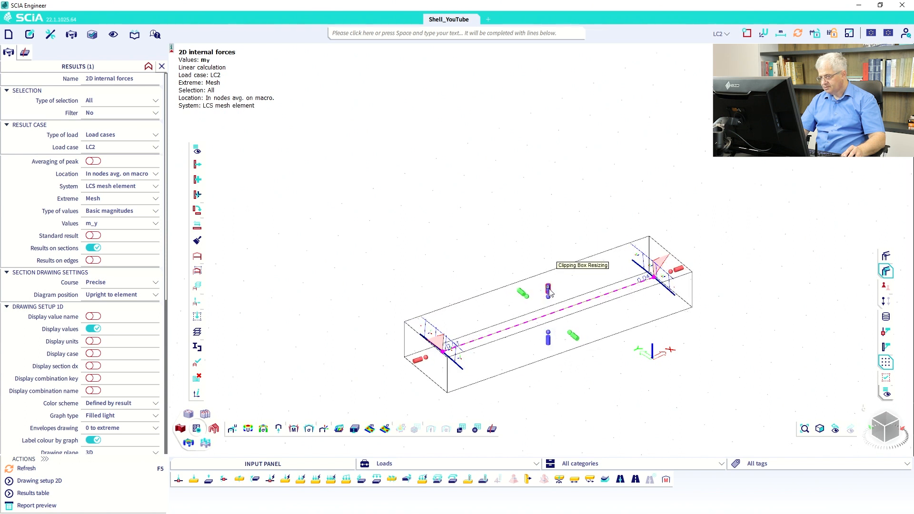
left_click_drag(548, 290, 547, 119)
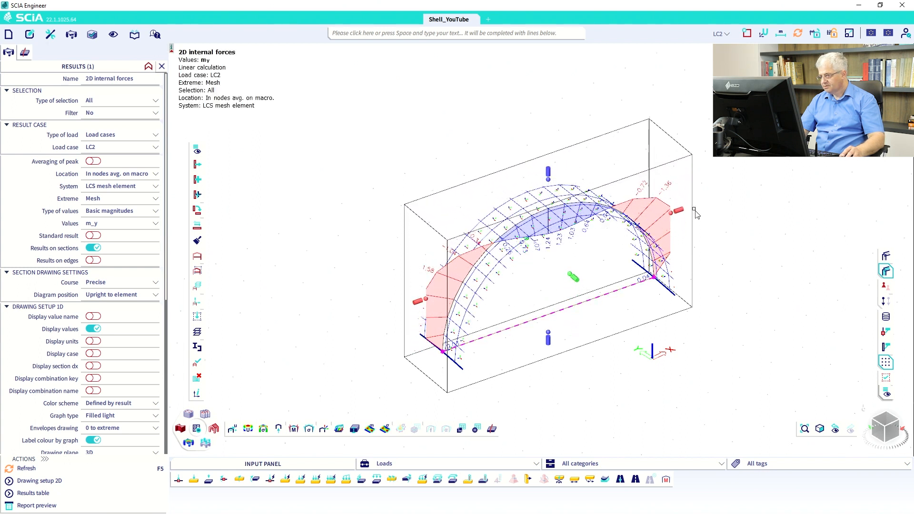
left_click_drag(687, 213, 733, 208)
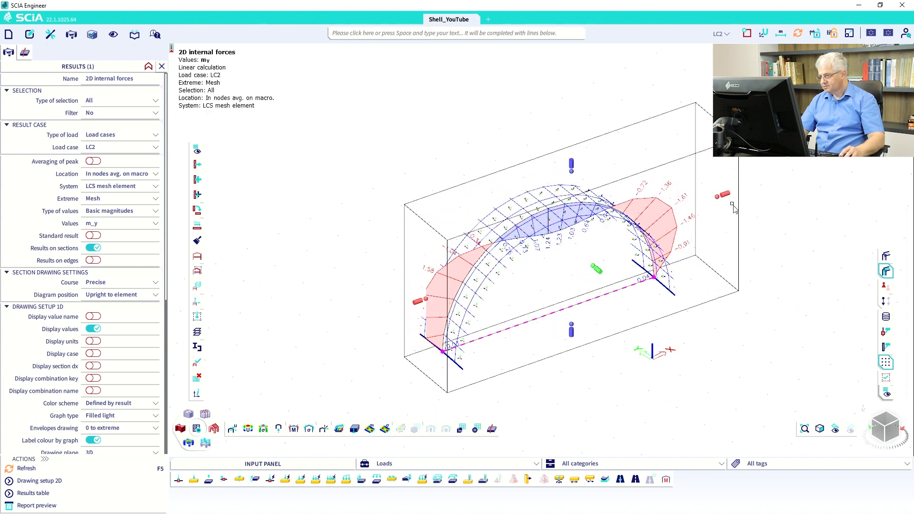
left_click_drag(419, 300, 376, 316)
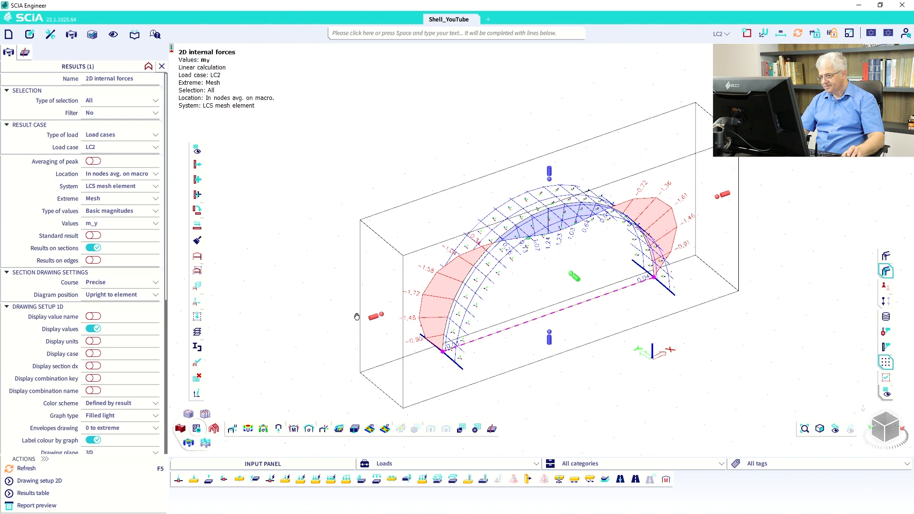
right_click_drag(593, 370, 561, 349, "ctrl")
key("Escape")
mouse_move(549, 277)
right_mouse_down("ctrl")
mouse_move(526, 261)
mouse_move(550, 281)
right_mouse_up("ctrl")
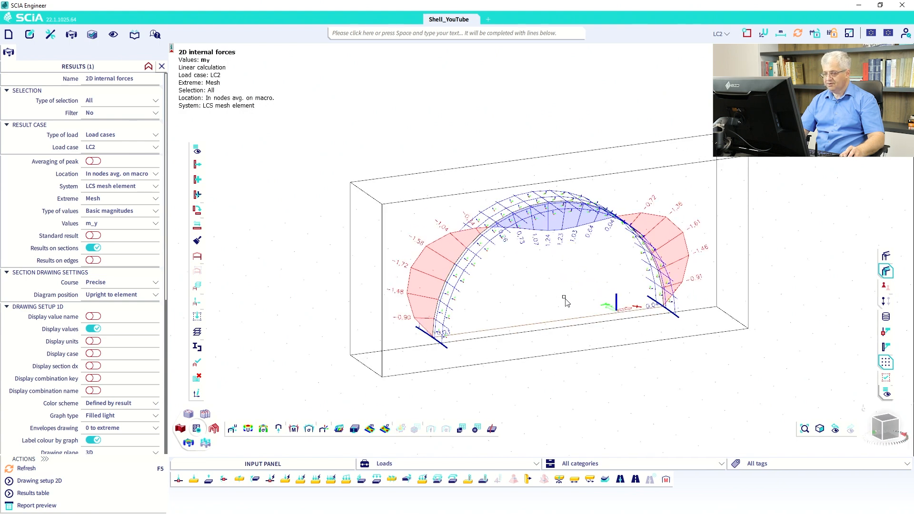
Step: Turn off the clipping box and bring the vault and the other two shell structures into view together
left_click(113, 34)
mouse_move(133, 113)
left_click(265, 116)
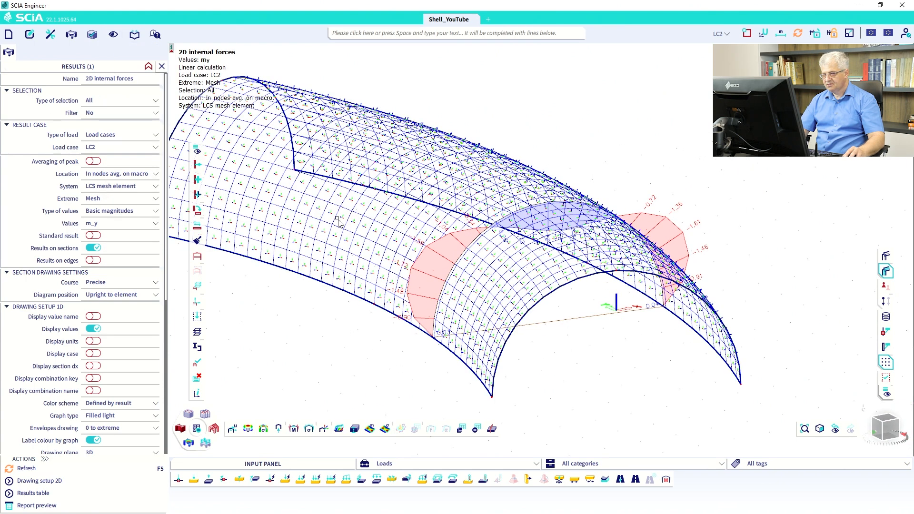
scroll(339, 221, "down", 3)
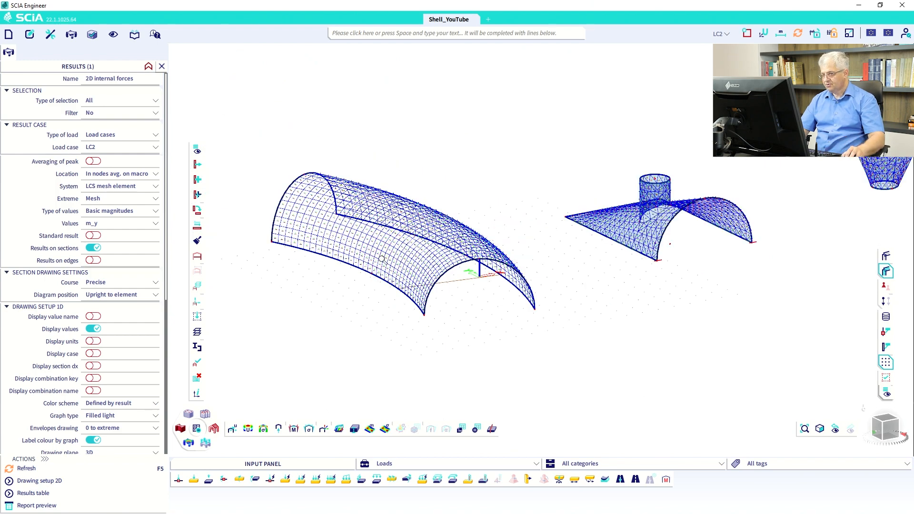
scroll(381, 252, "down", 4)
middle_click_drag(382, 253, 368, 284)
right_click_drag(436, 298, 435, 288, "ctrl")
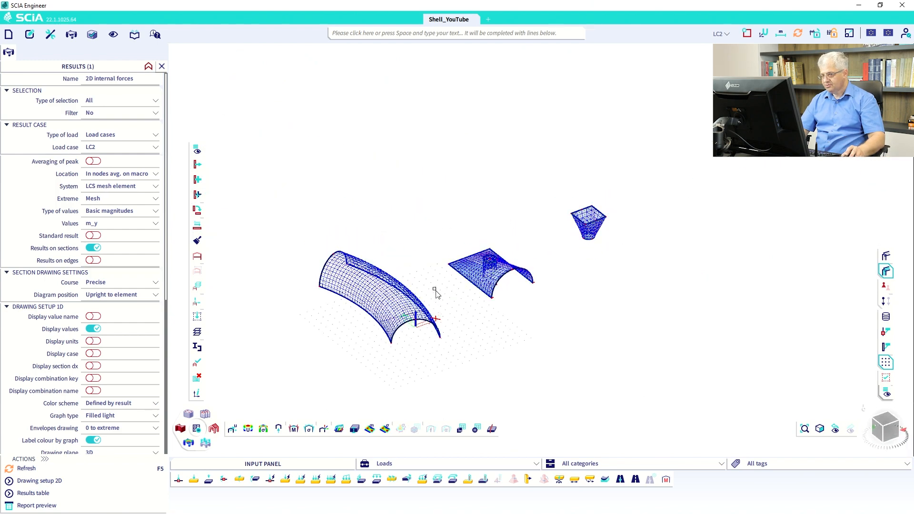
scroll(435, 288, "up", 2)
scroll(435, 288, "down", 1)
middle_click_drag(435, 288, 457, 270)
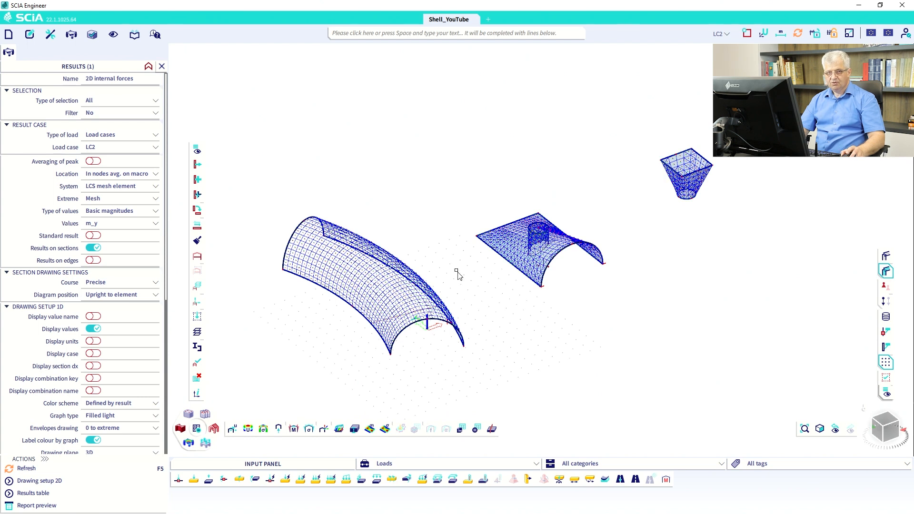